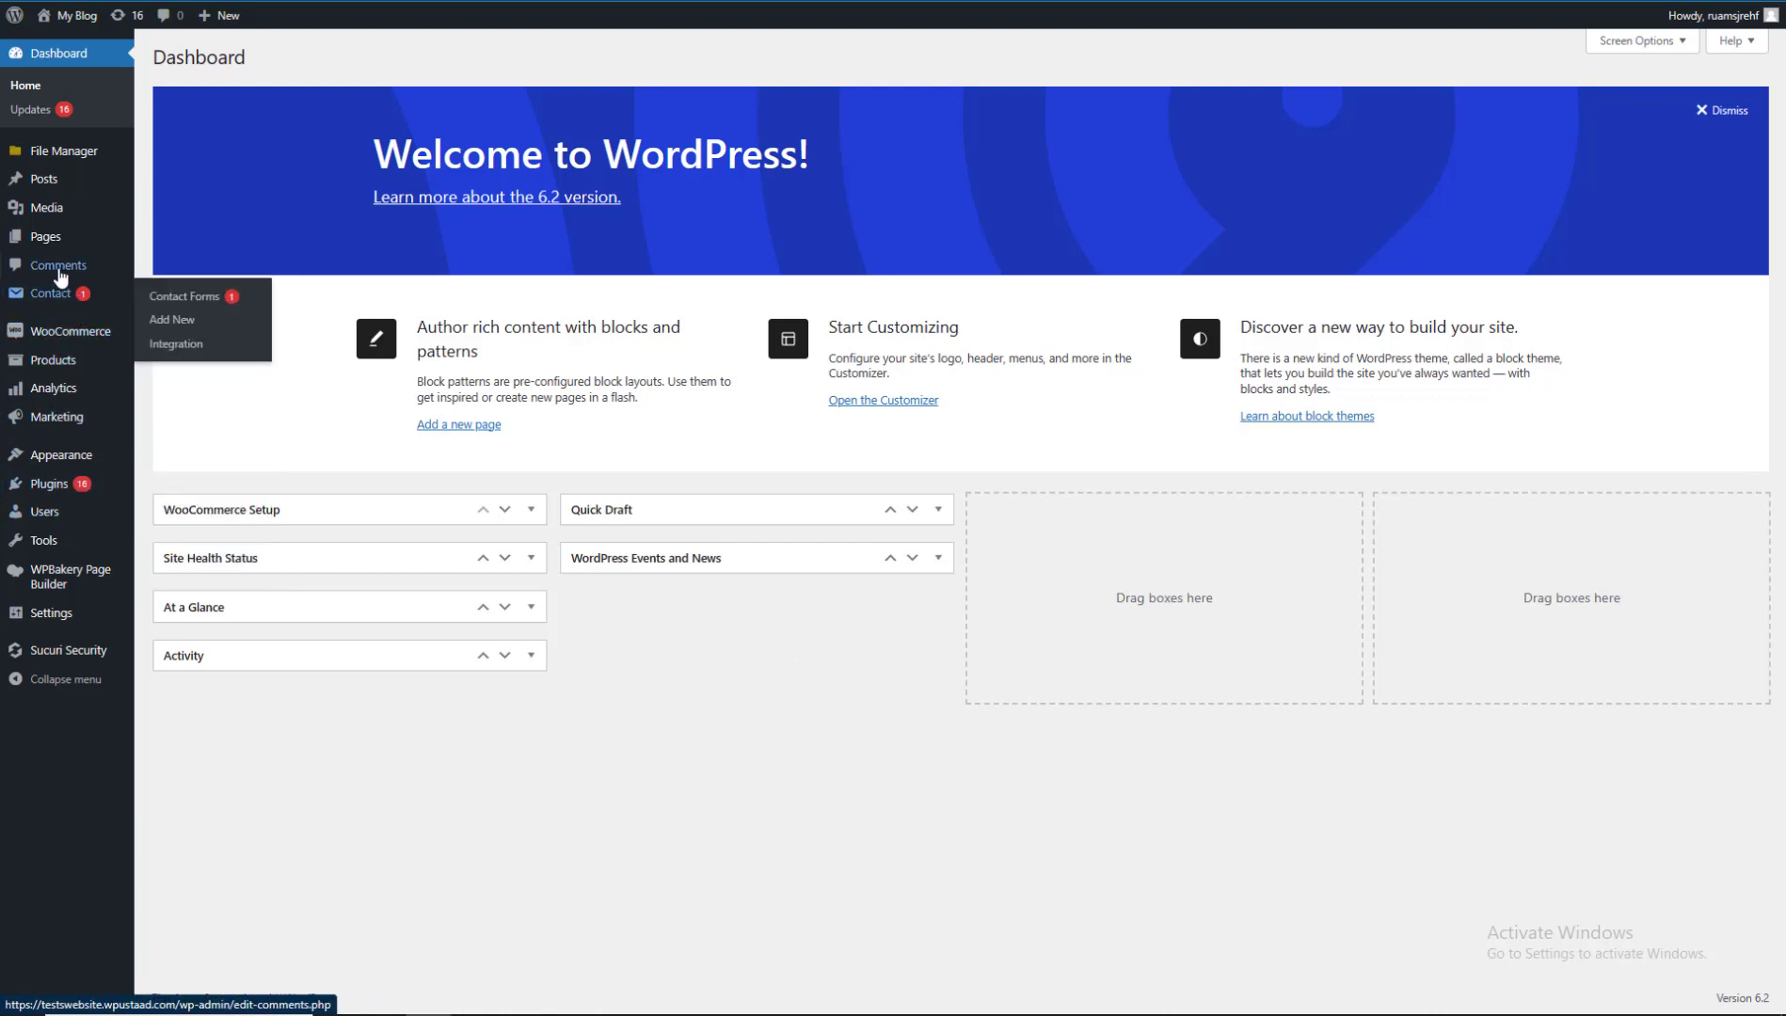
Open Contact form 1 from the Contact Forms list in its editor.
mouse_move(57, 294)
click(209, 310)
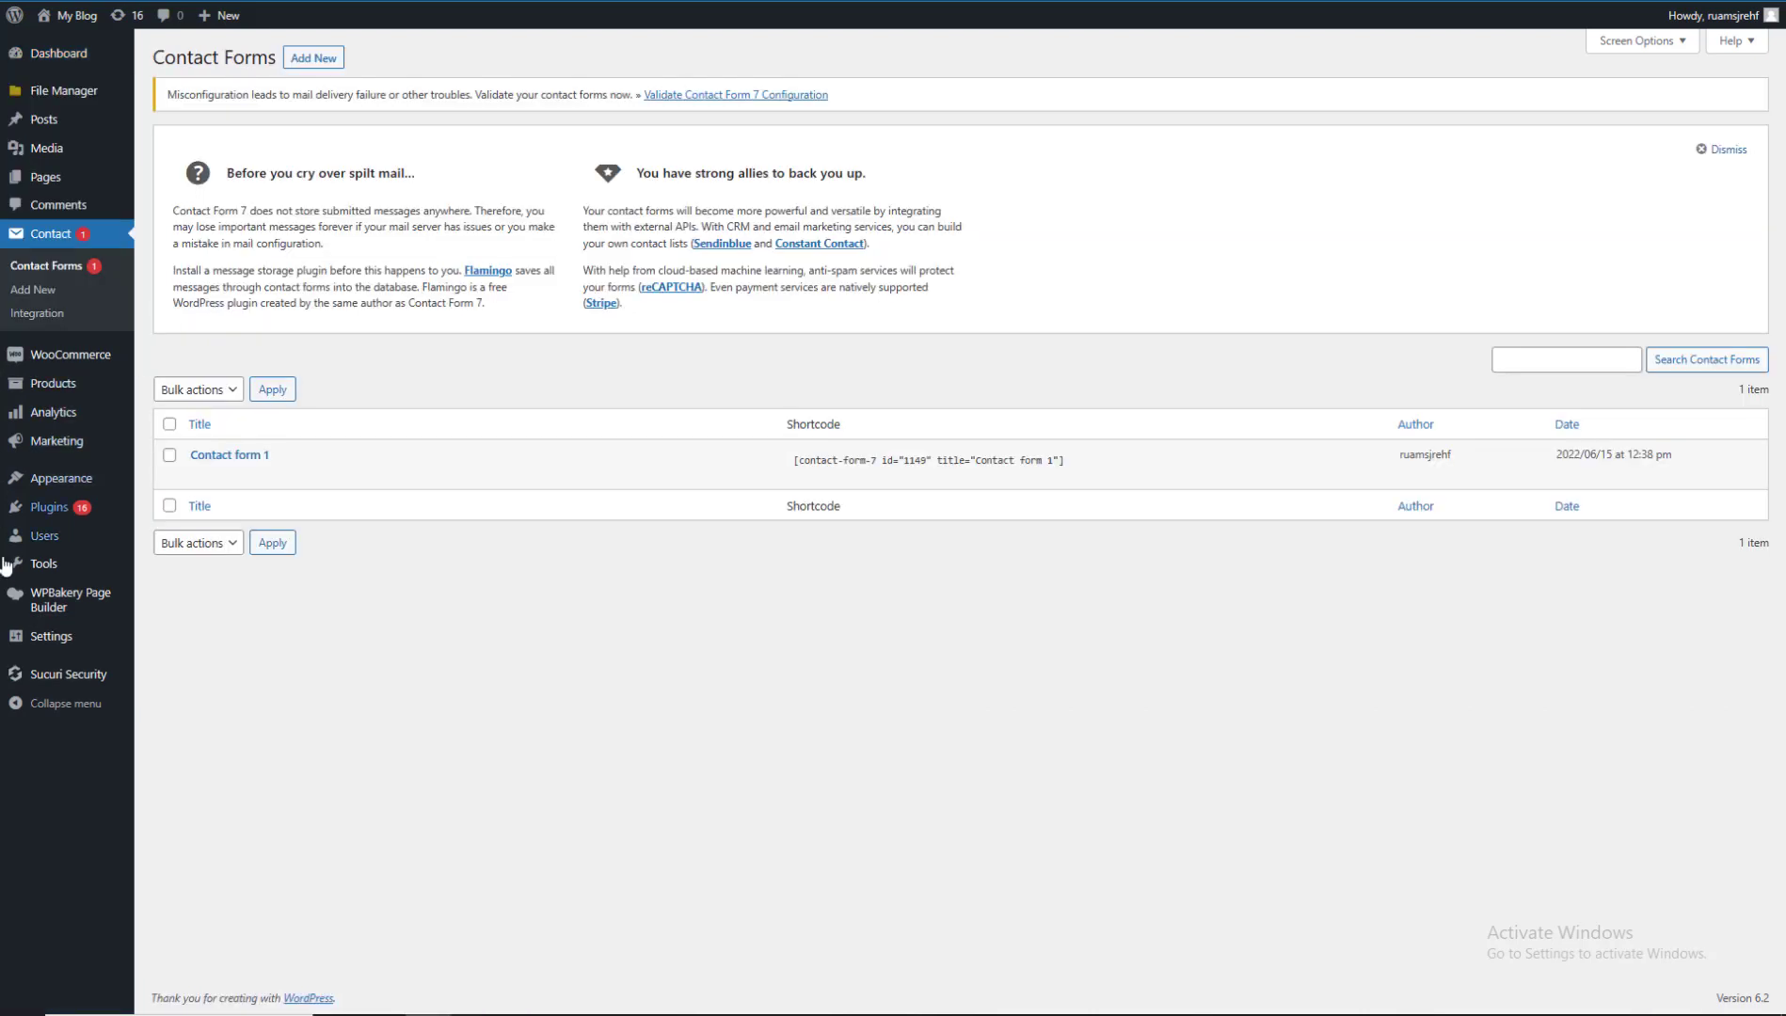
mouse_move(222, 487)
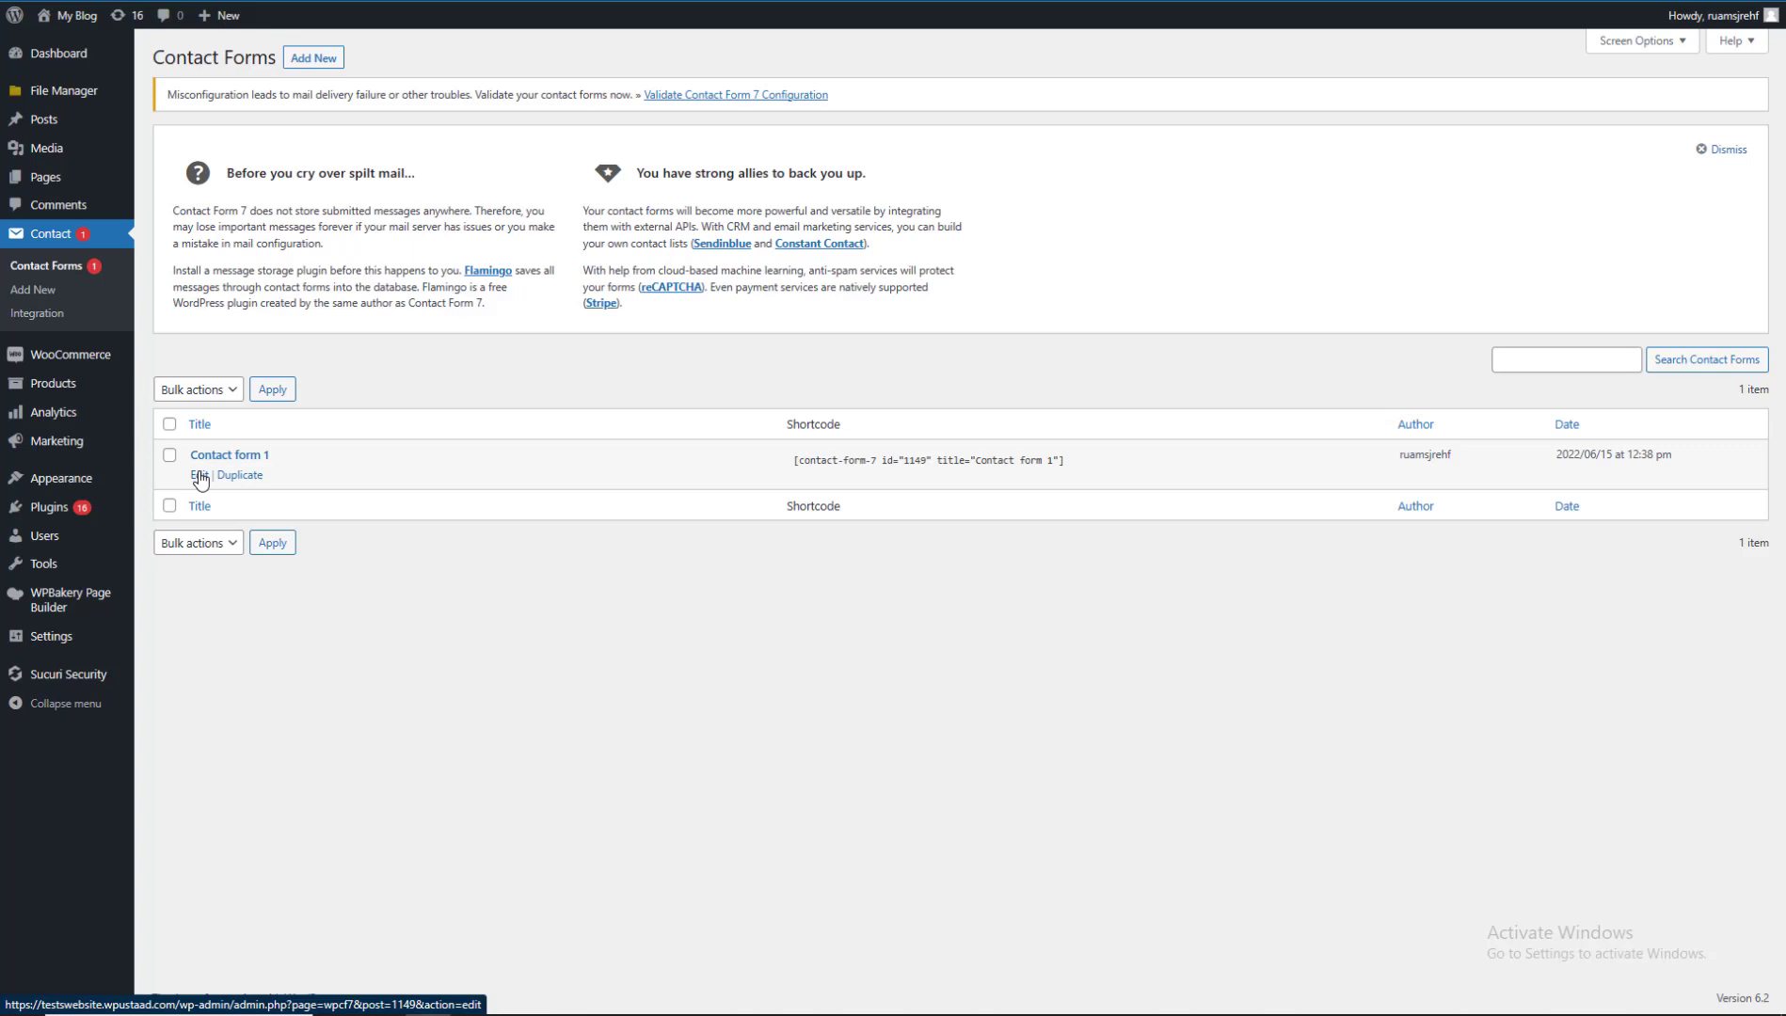
click(199, 476)
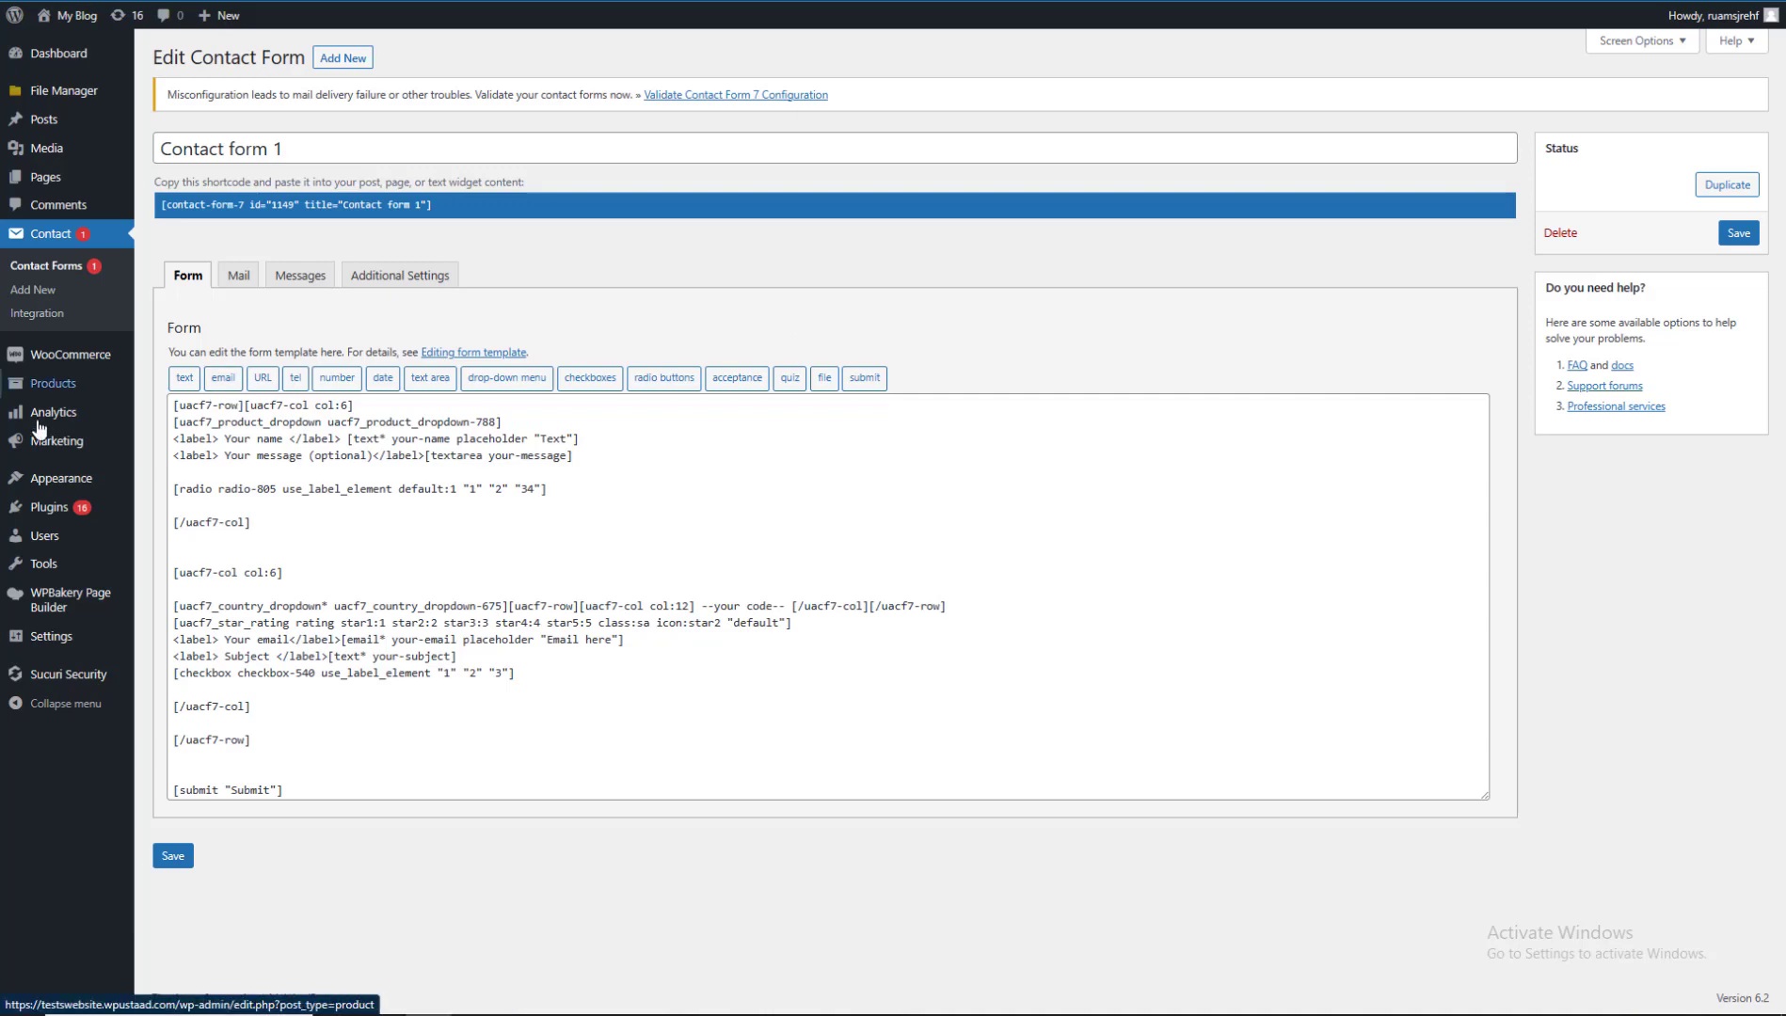
Search Add New plugins for 'Ultimate Addons for Contact Form 7' and activate it.
mouse_move(42, 506)
click(187, 539)
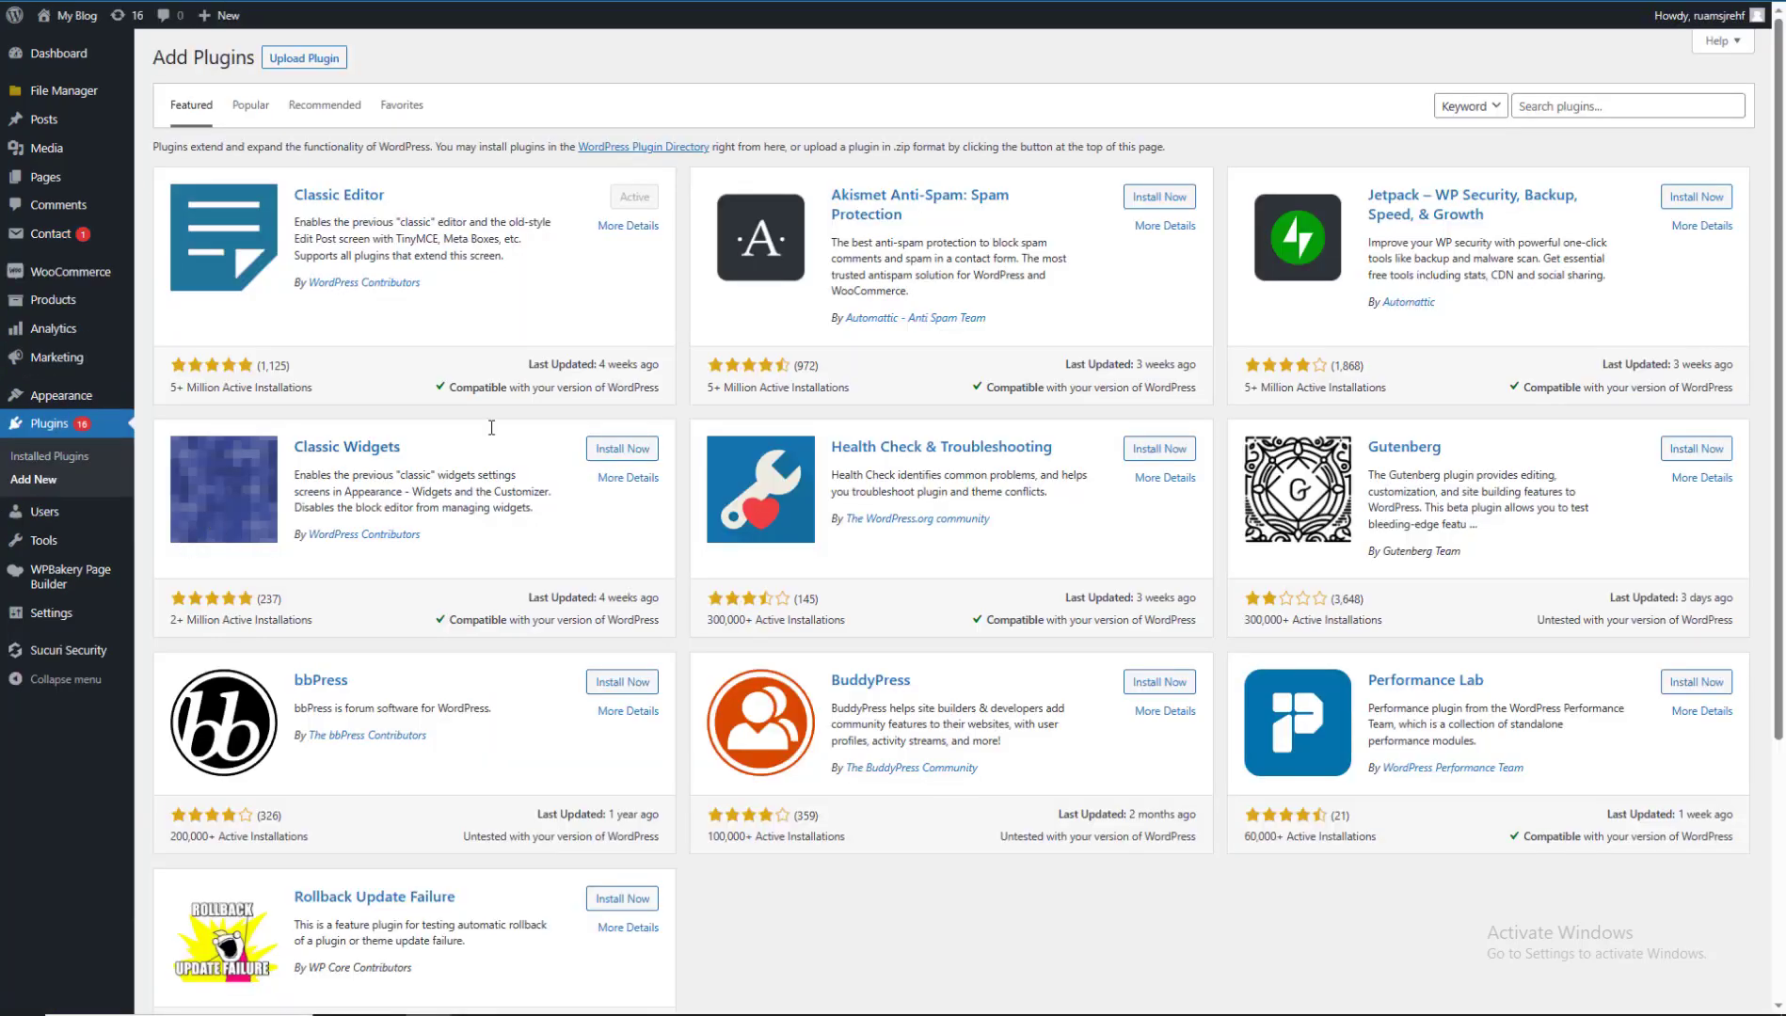
click(1625, 105)
text(Ultimate Addons for Contact Form 7)
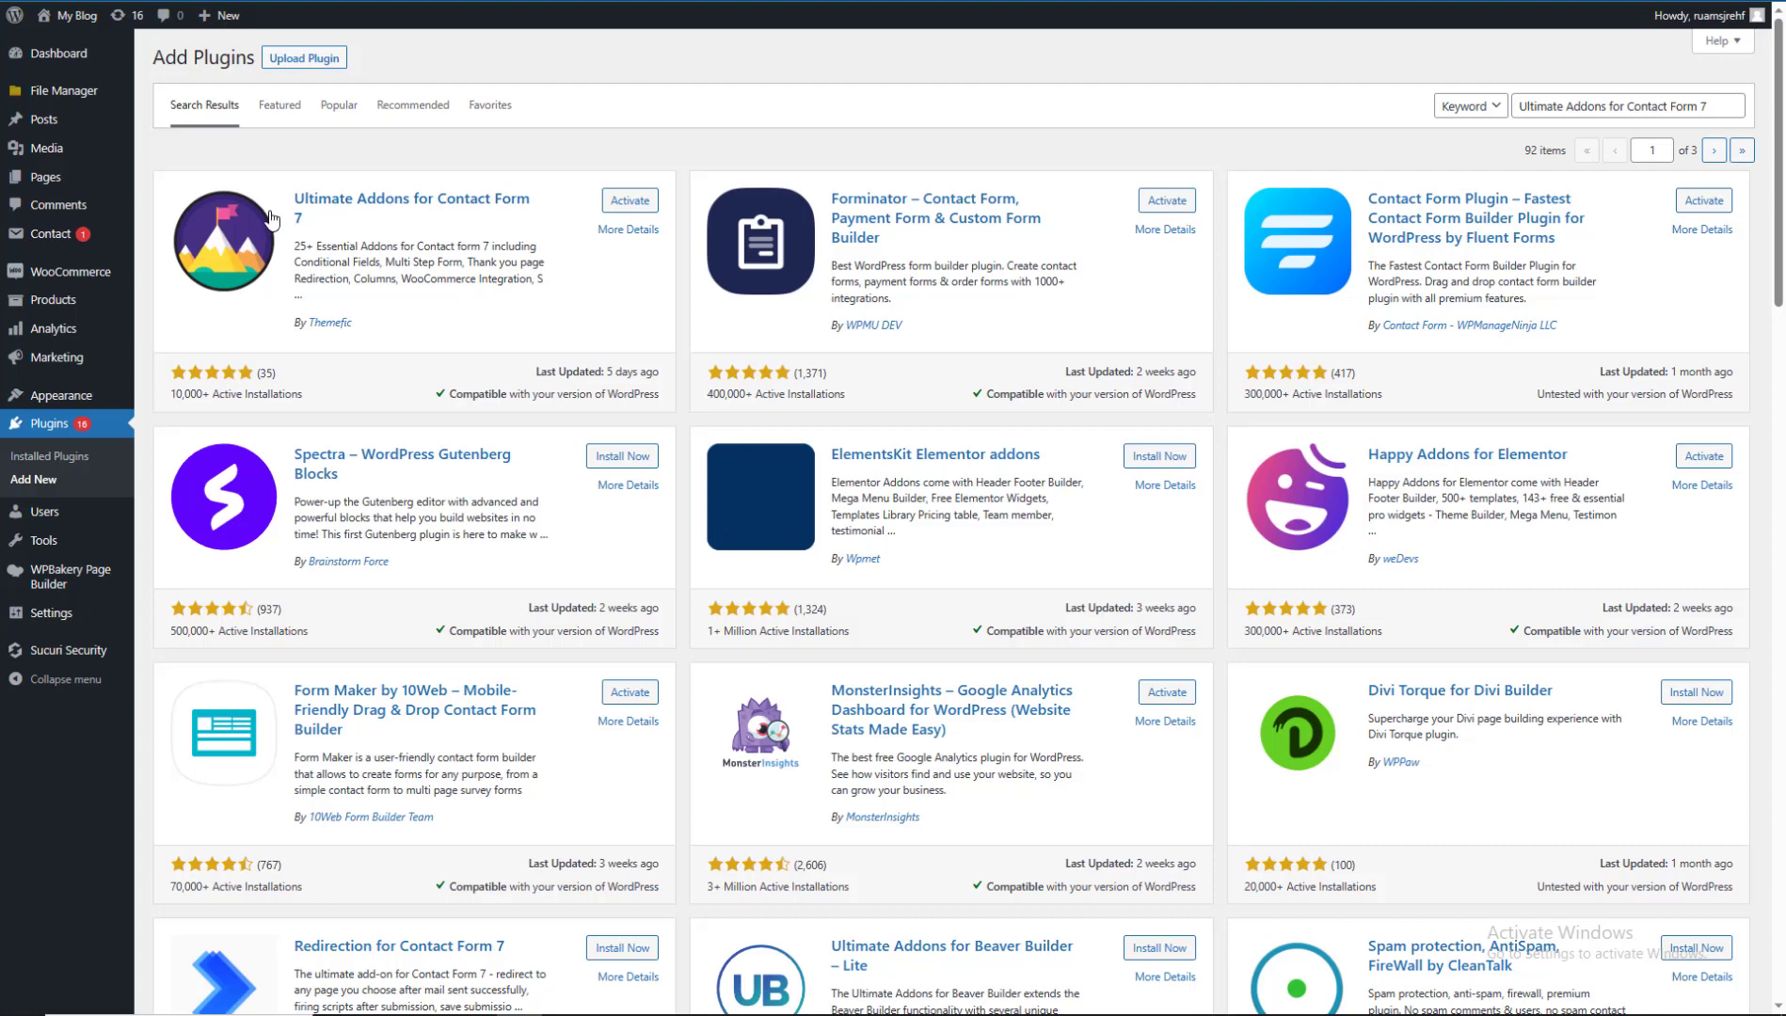
drag(275, 192, 315, 226)
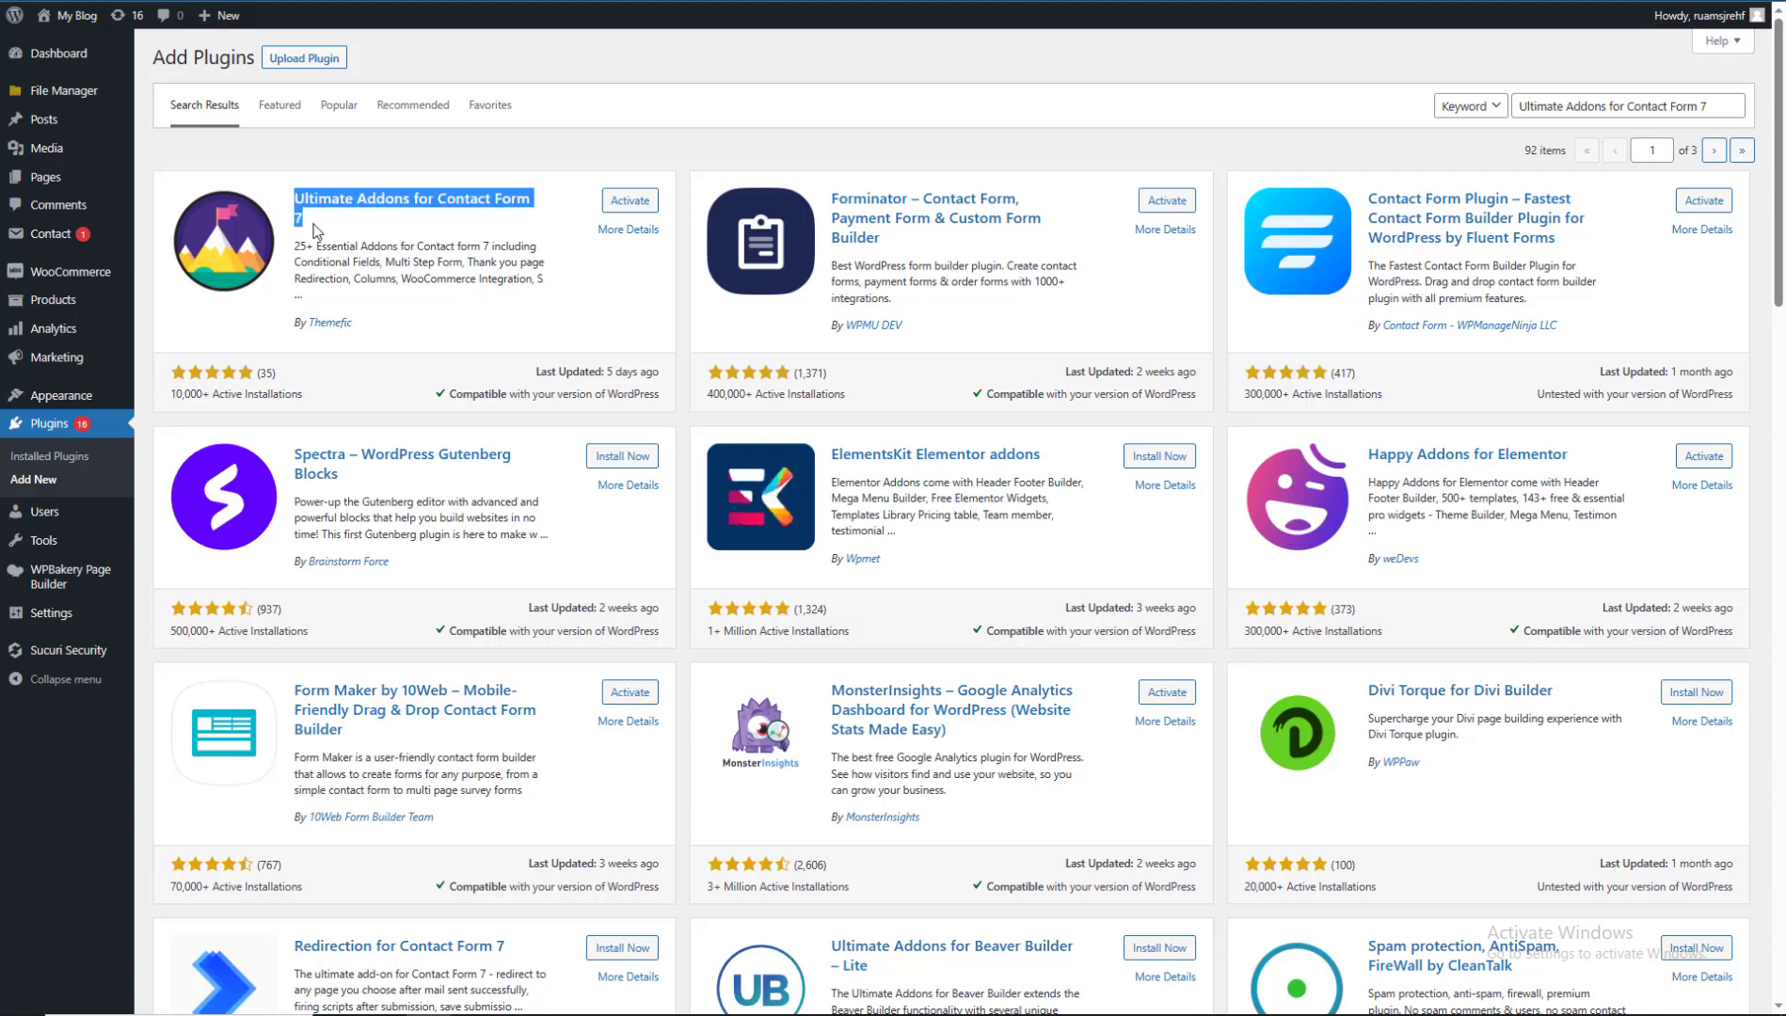
click(636, 200)
click(629, 201)
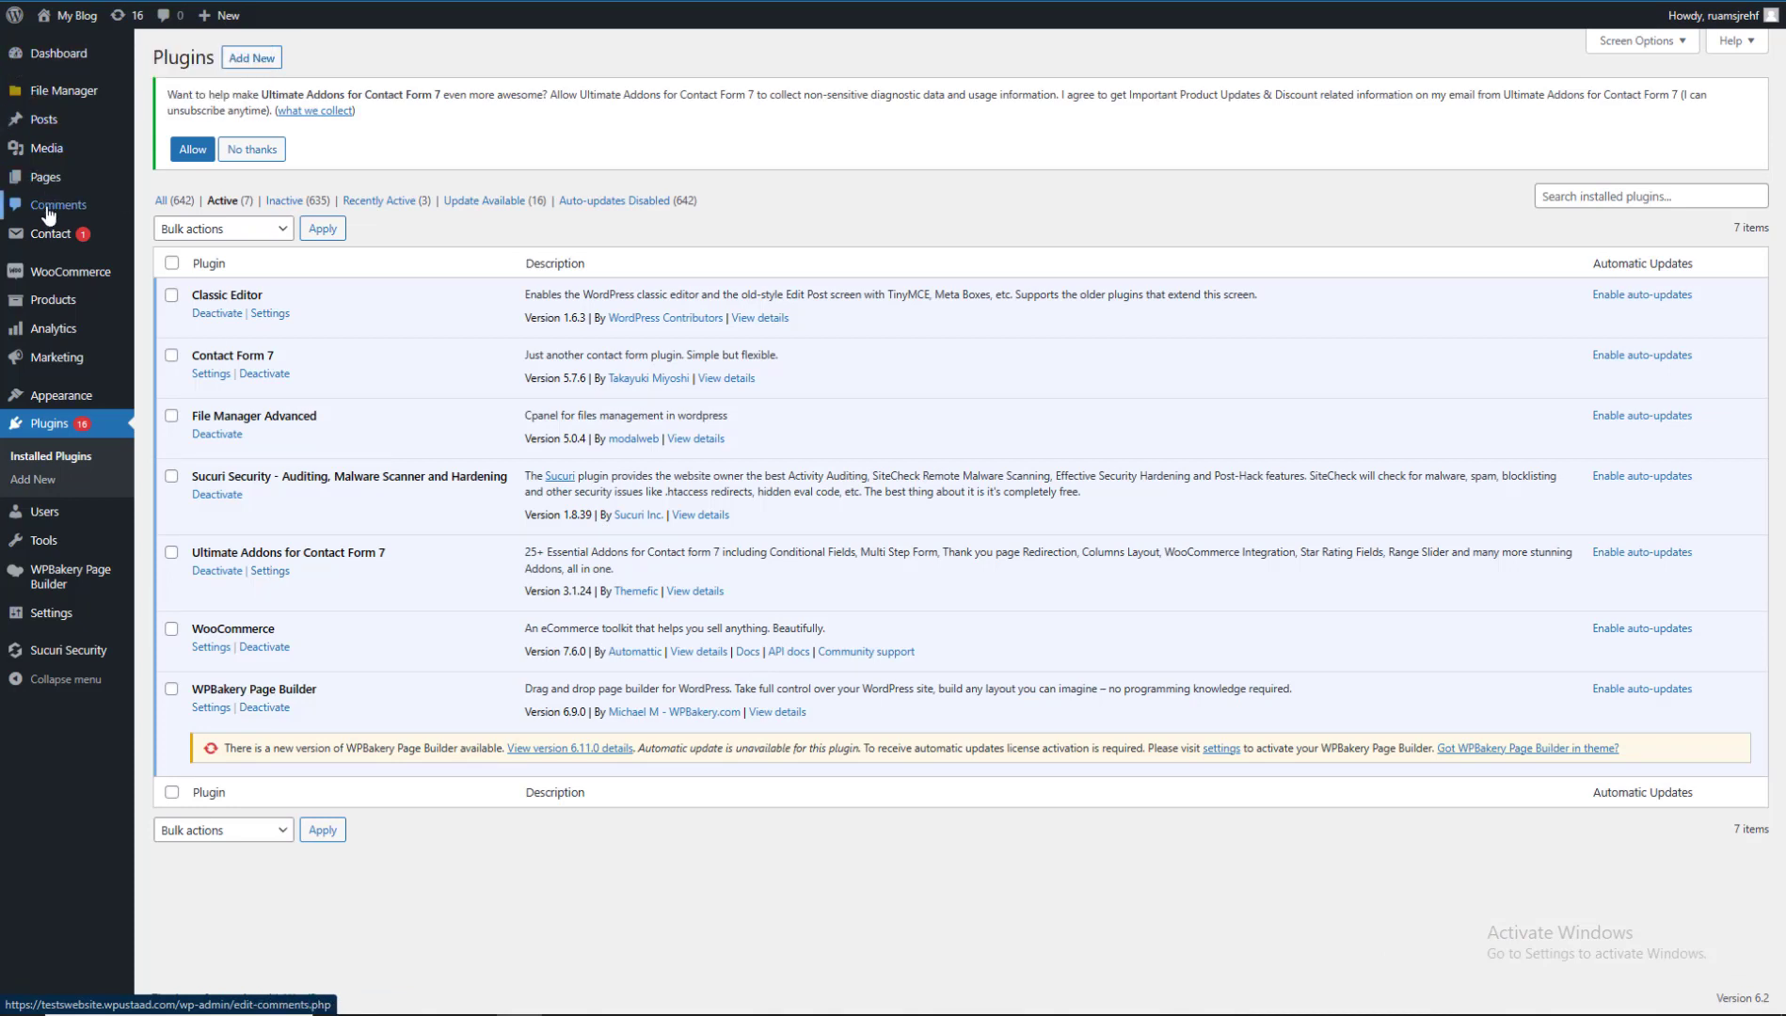
Review the Ultimate Addons toggles, including Placeholder Styling and Column or Grid, and save the settings.
mouse_move(51, 233)
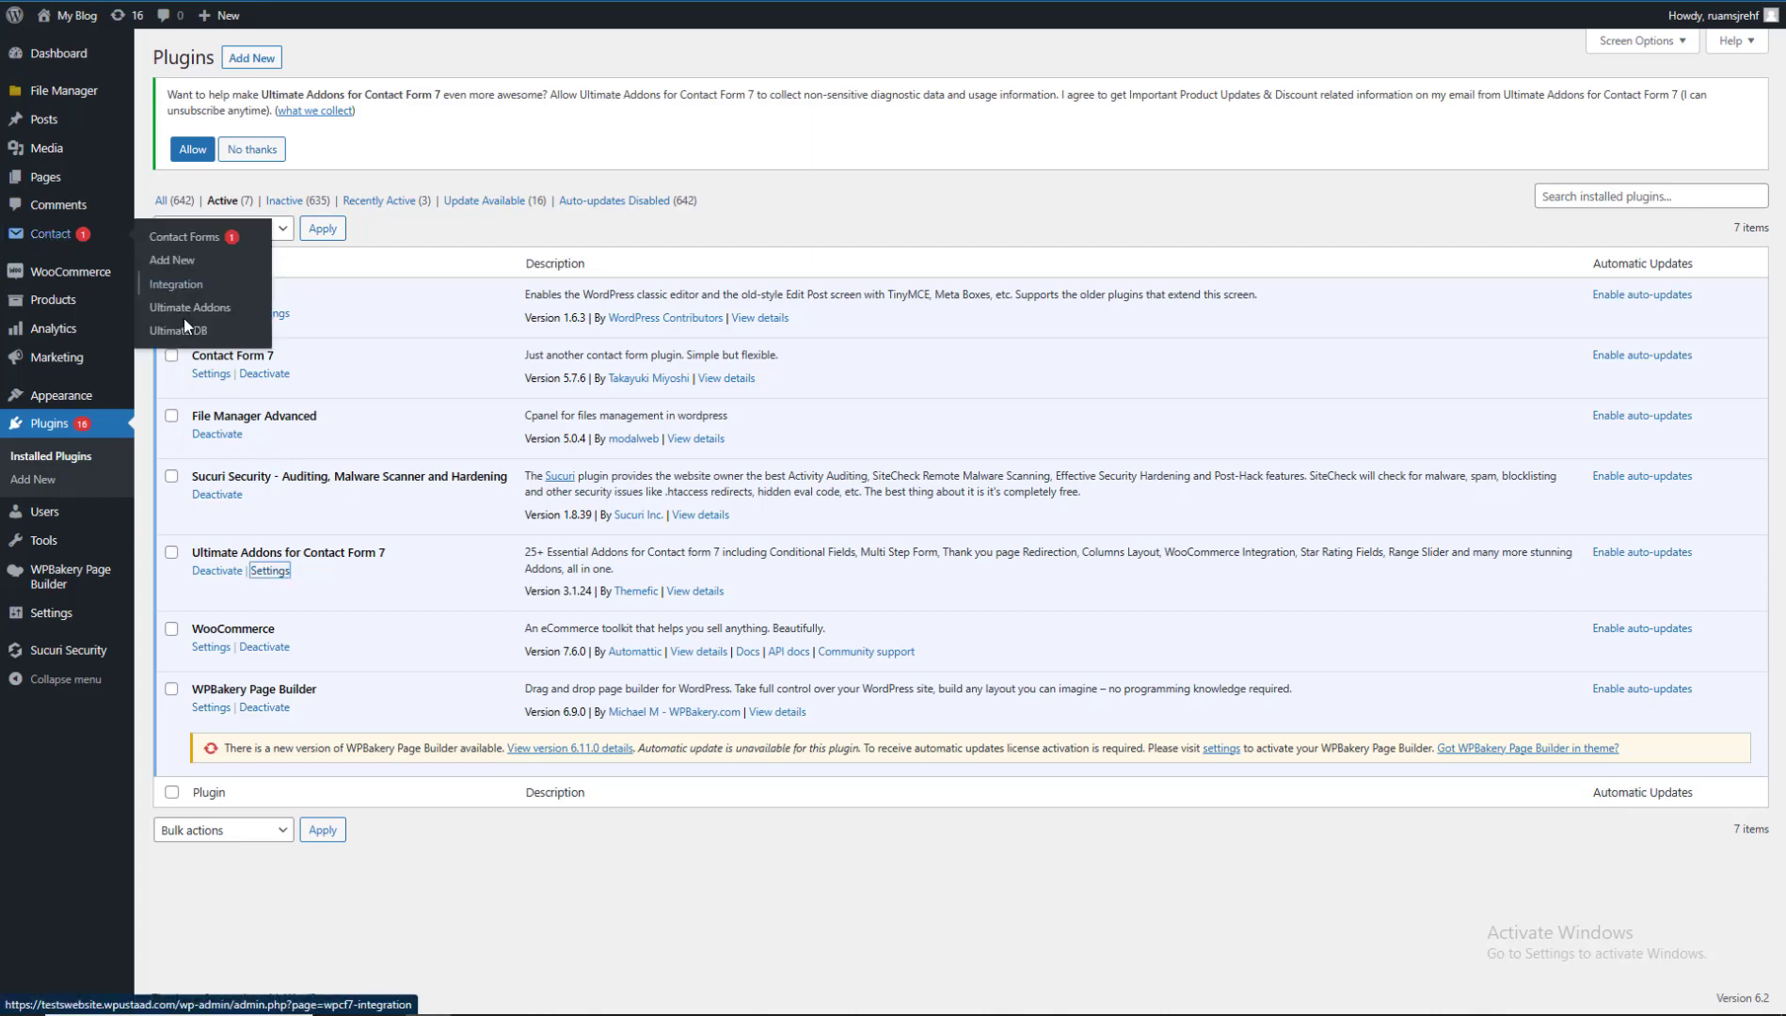
click(185, 318)
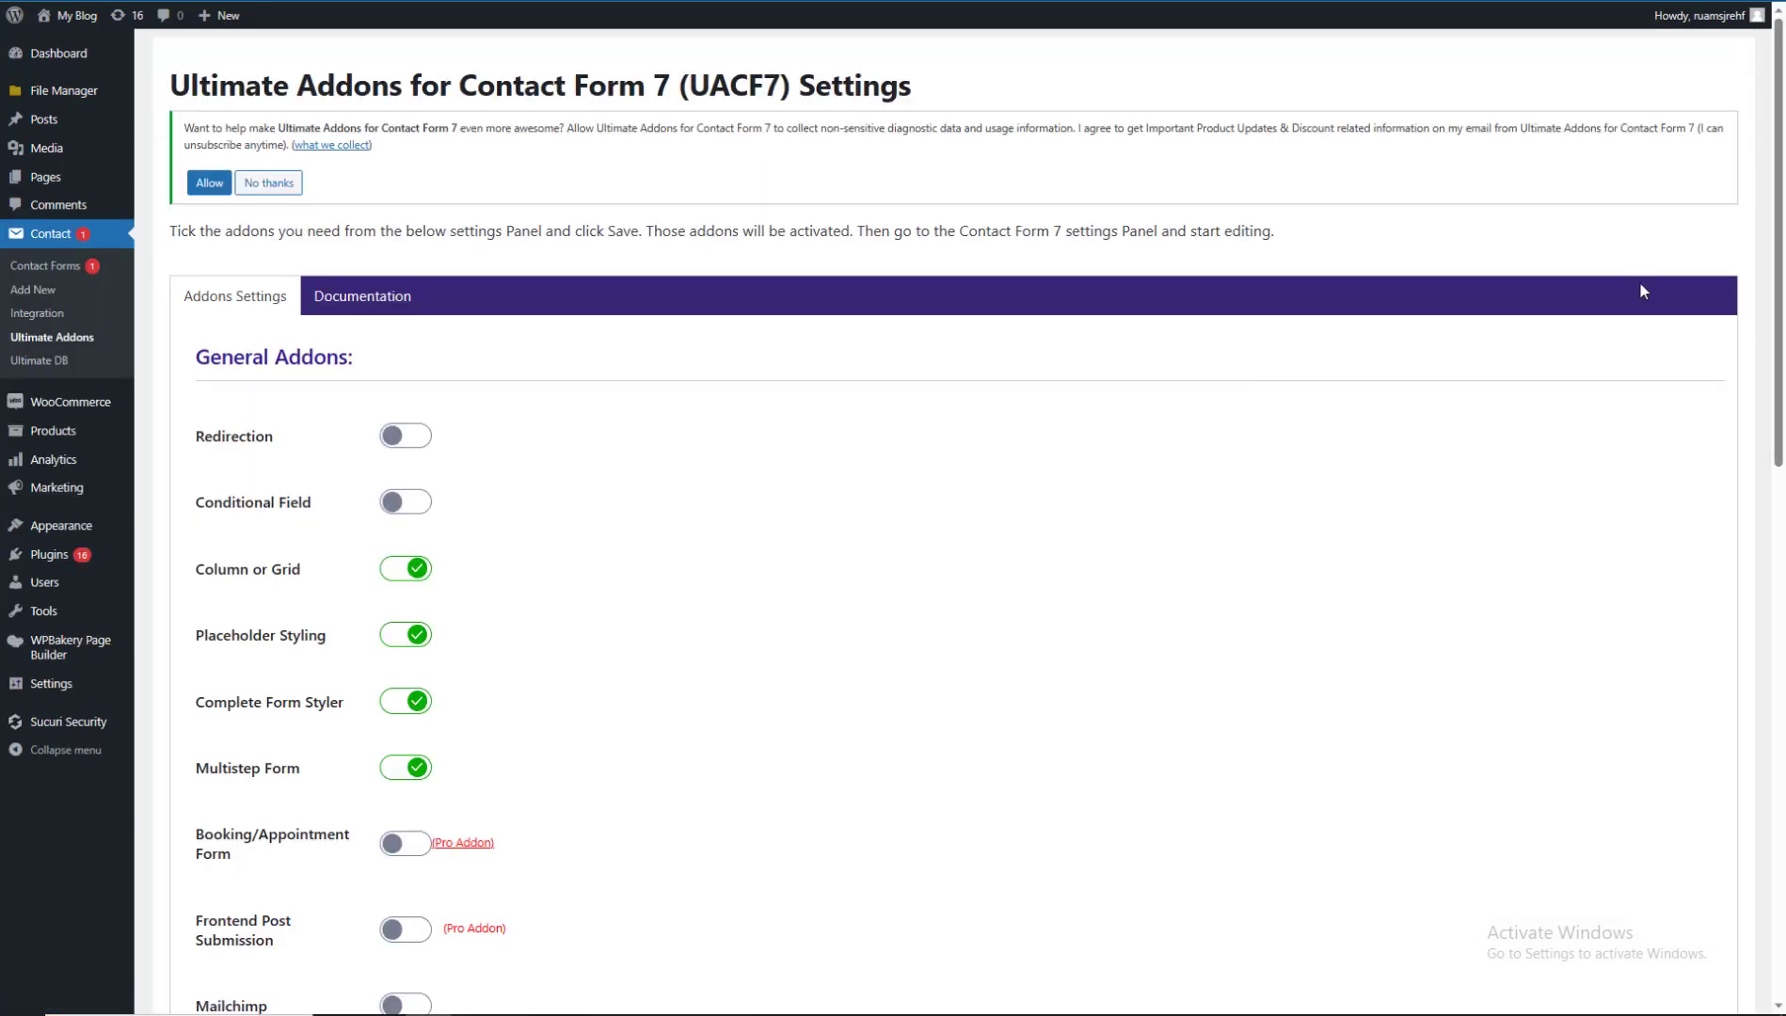
scroll(1777, 282, down, 2)
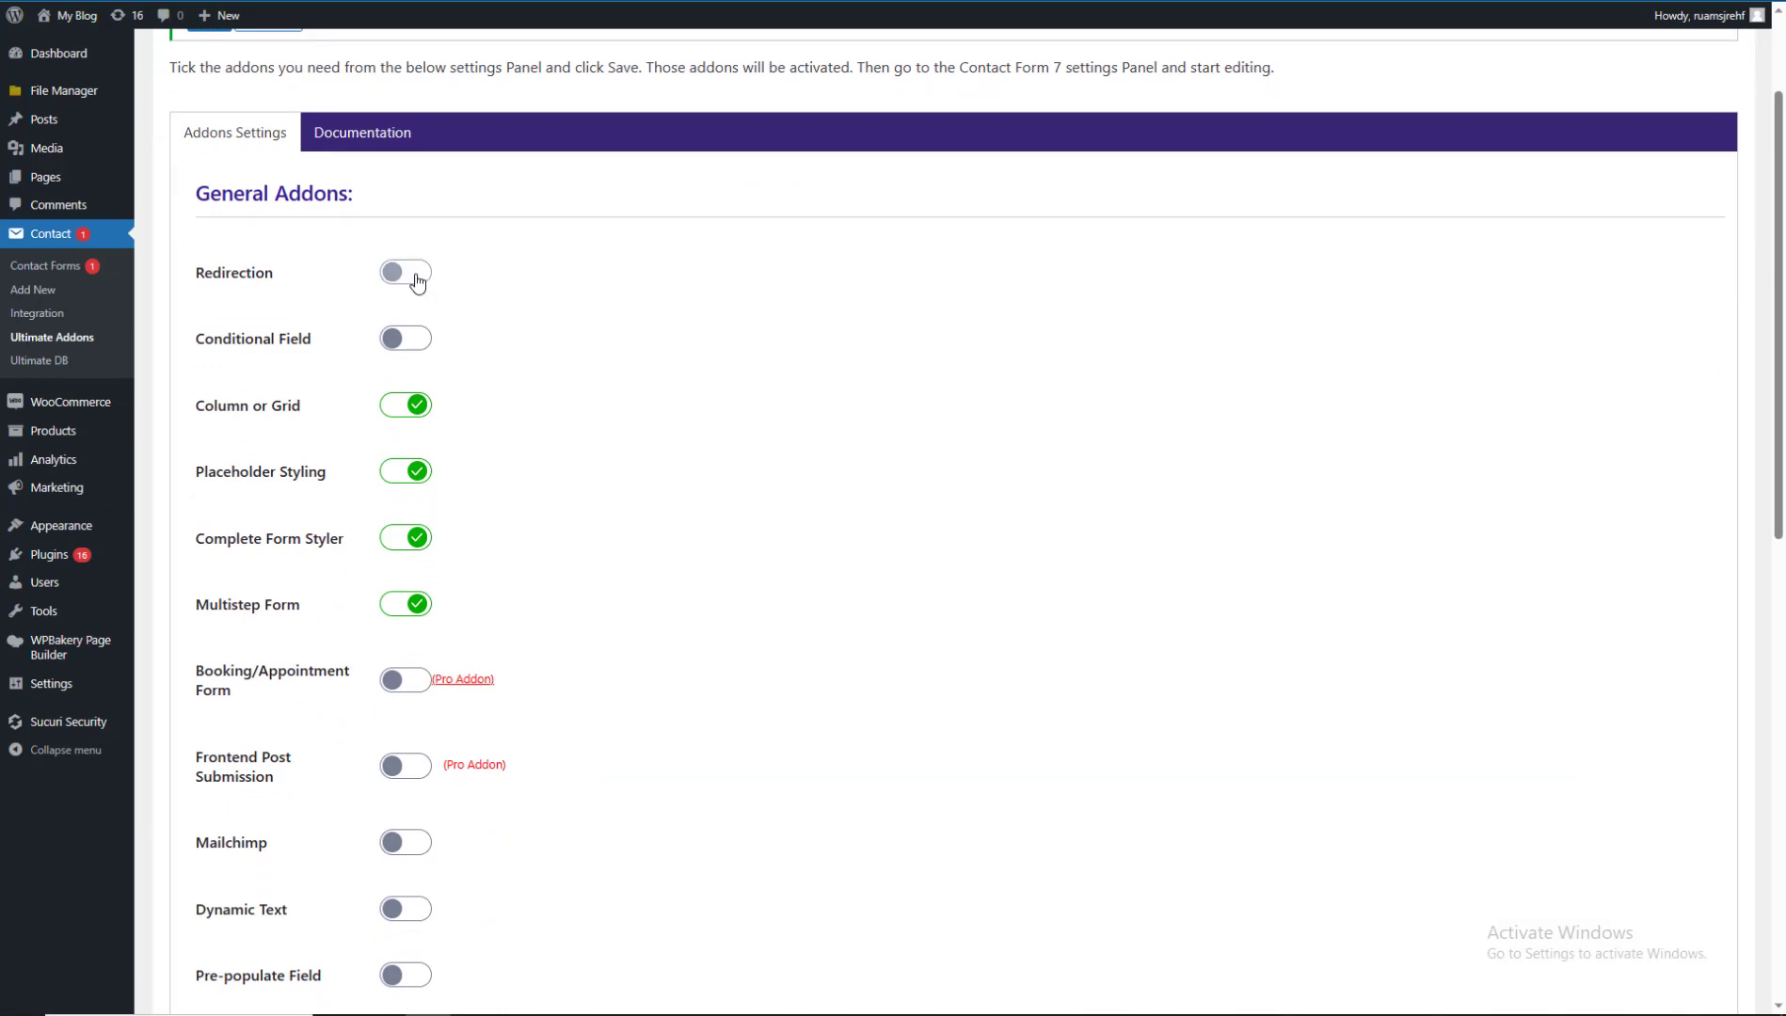
scroll(473, 218, down, 1)
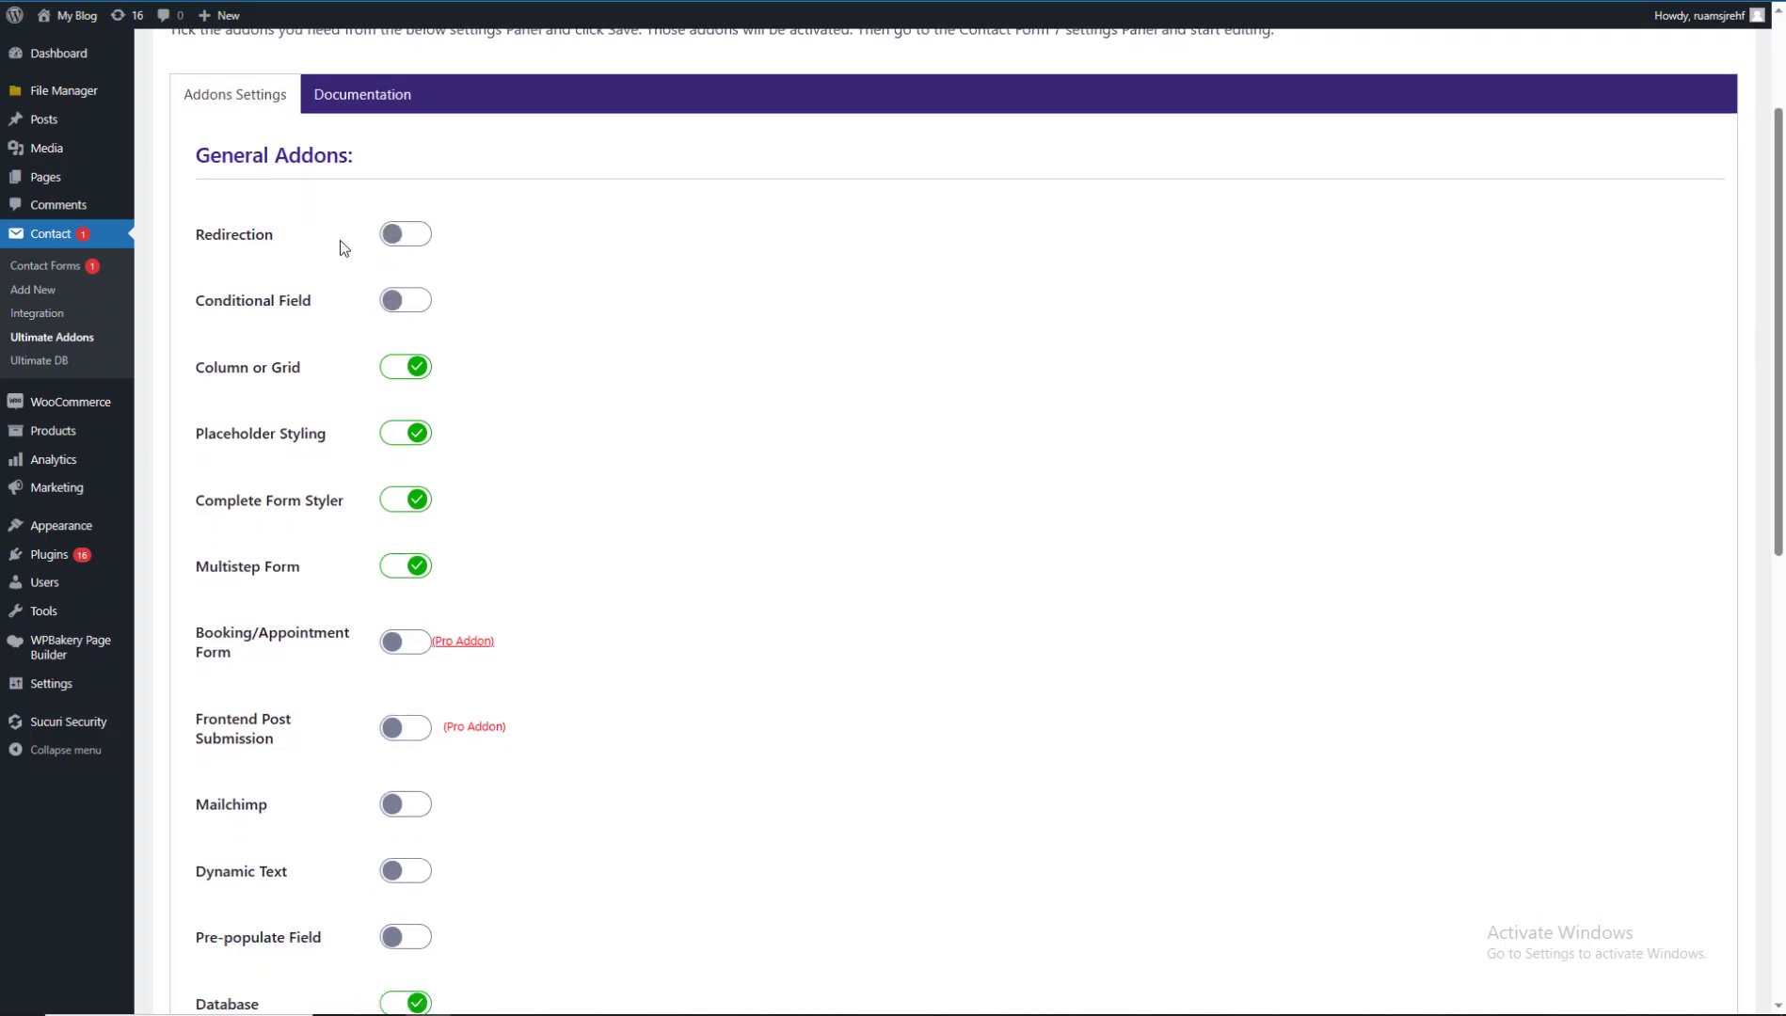
drag(1778, 376, 1778, 415)
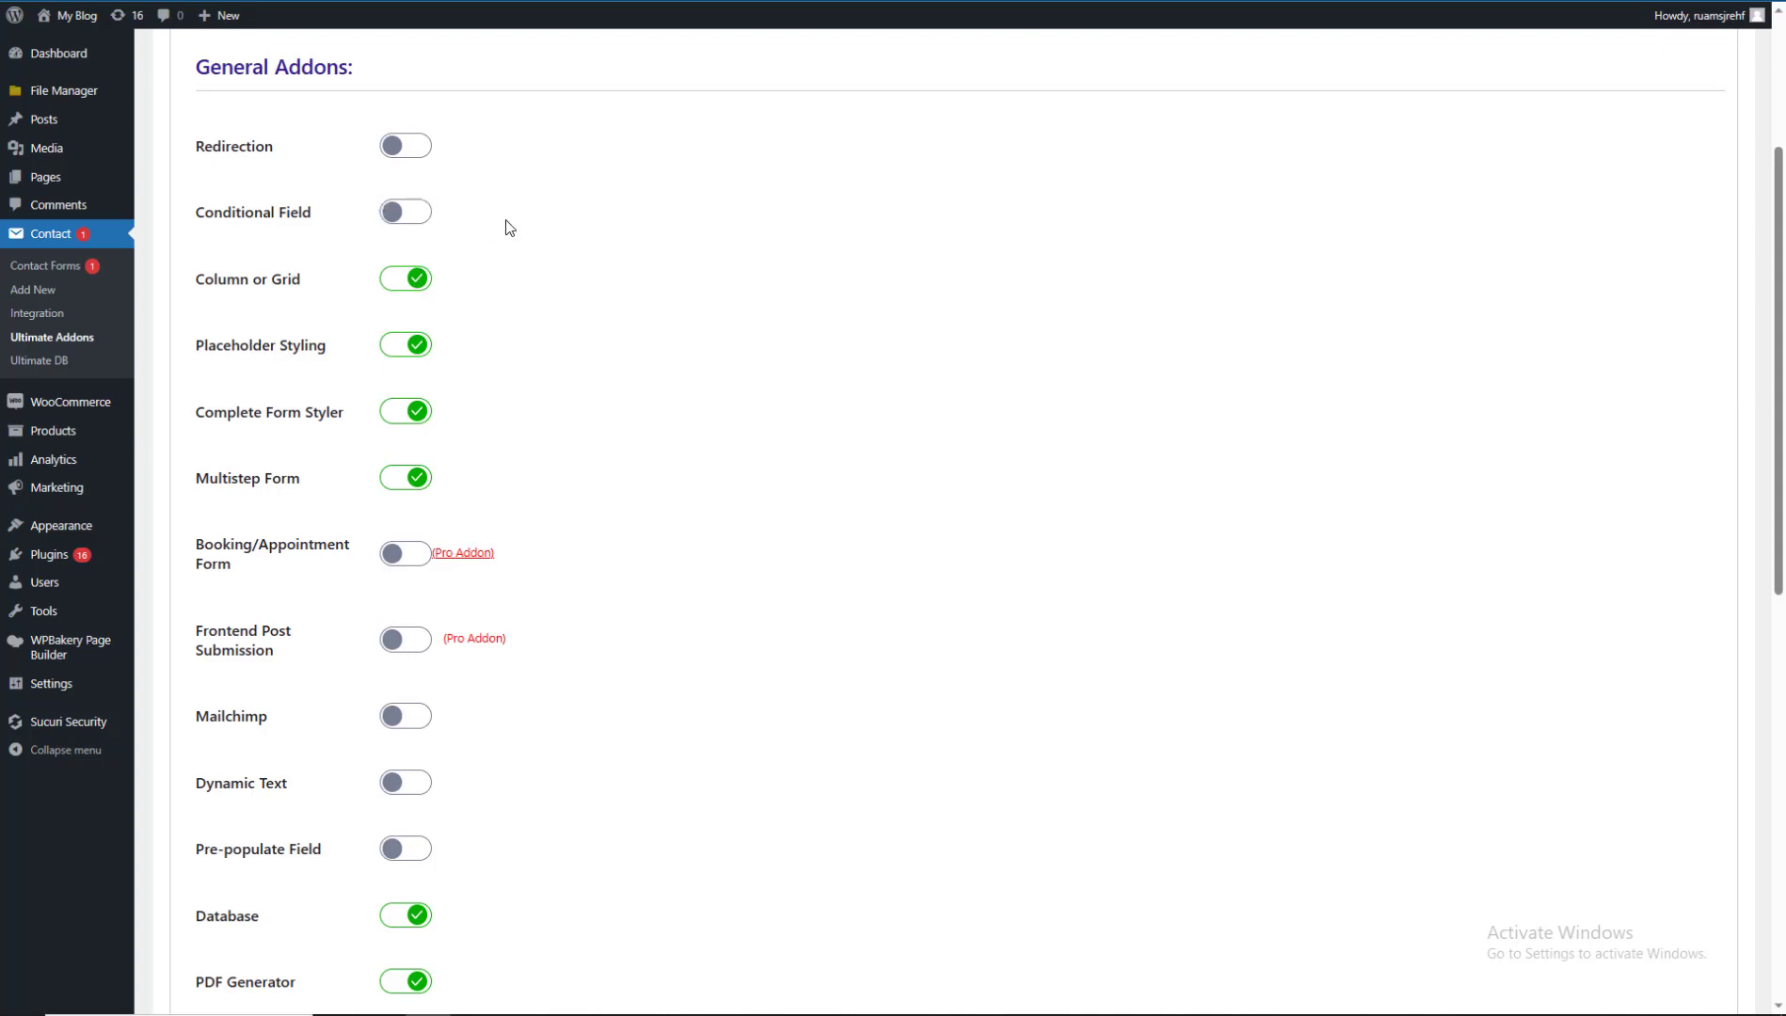
scroll(1750, 329, down, 1)
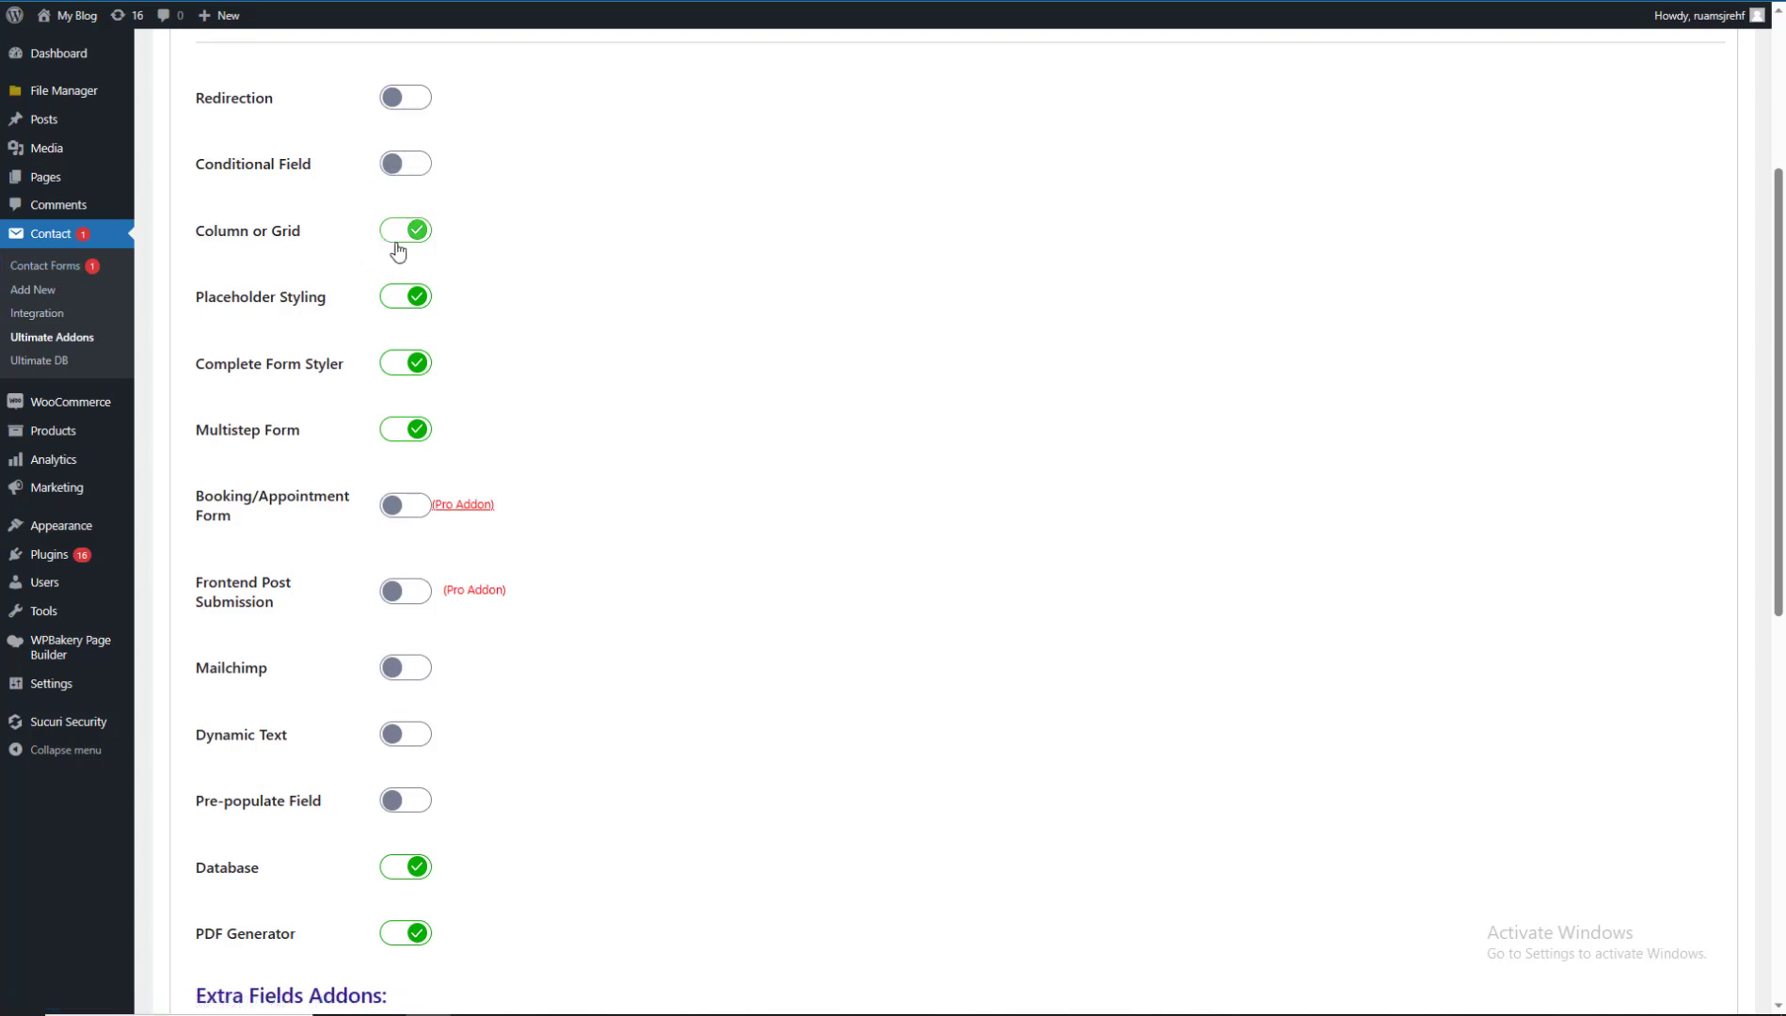
scroll(1777, 395, down, 1)
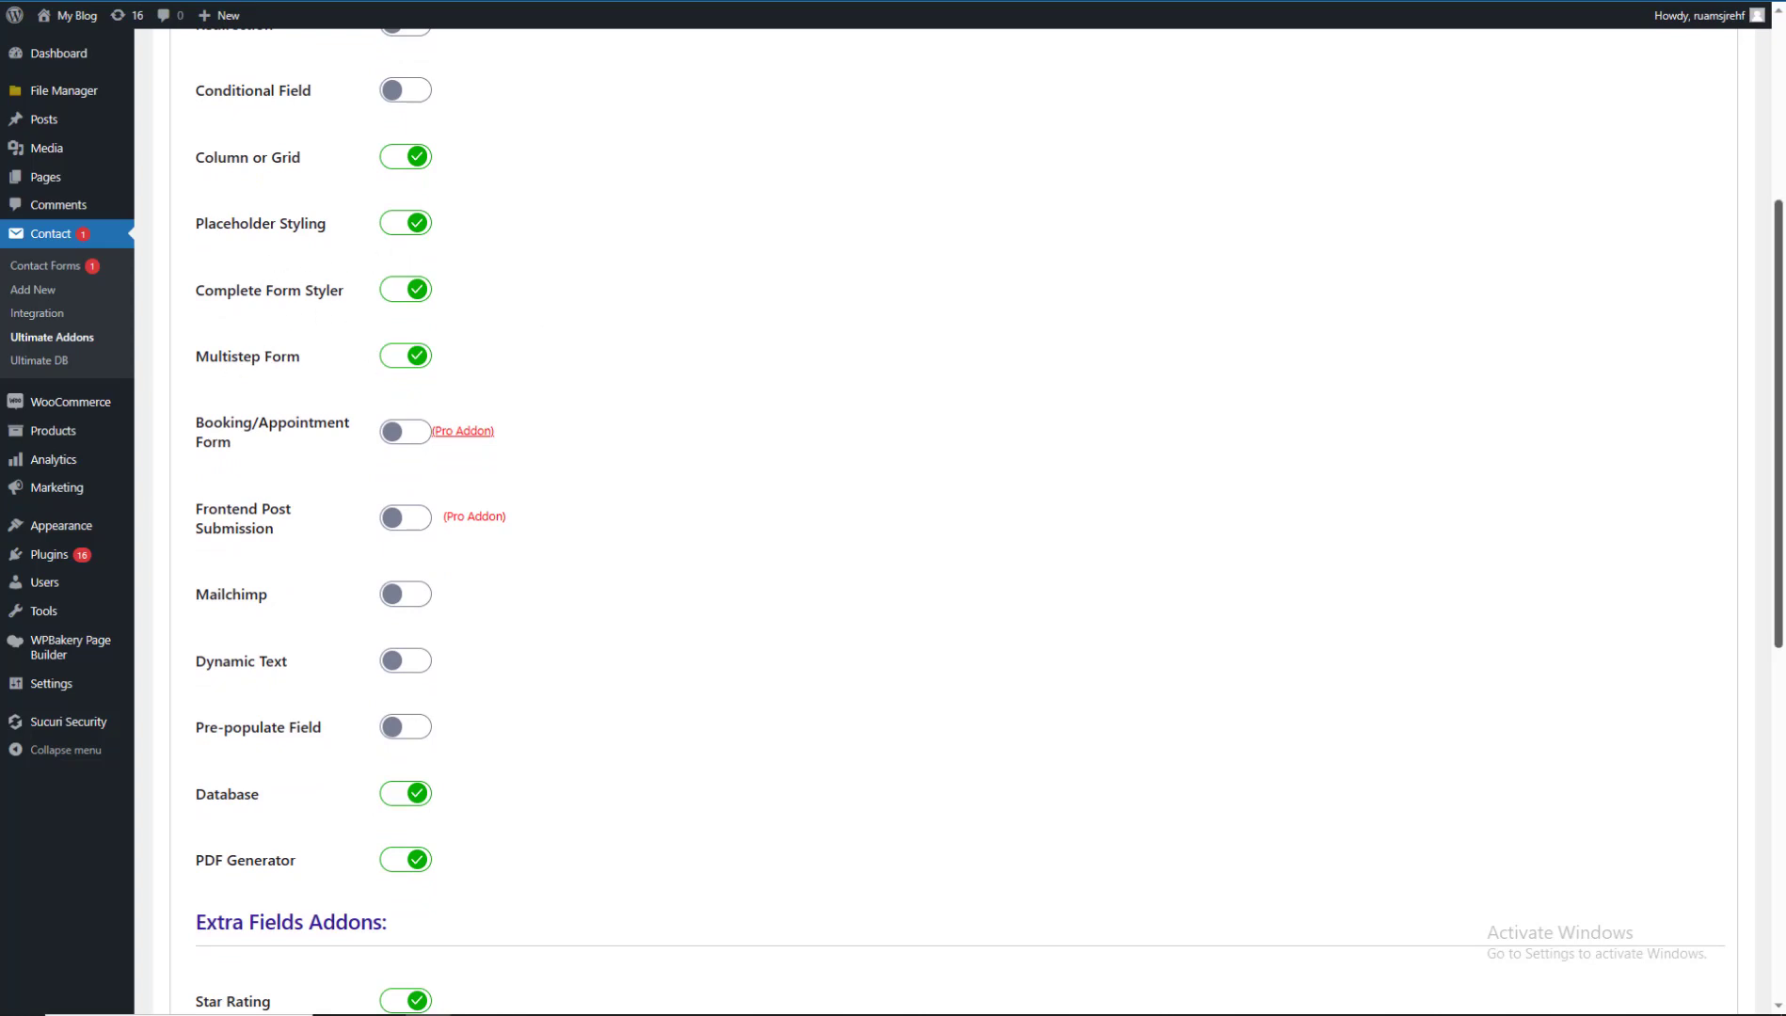
scroll(573, 696, down, 2)
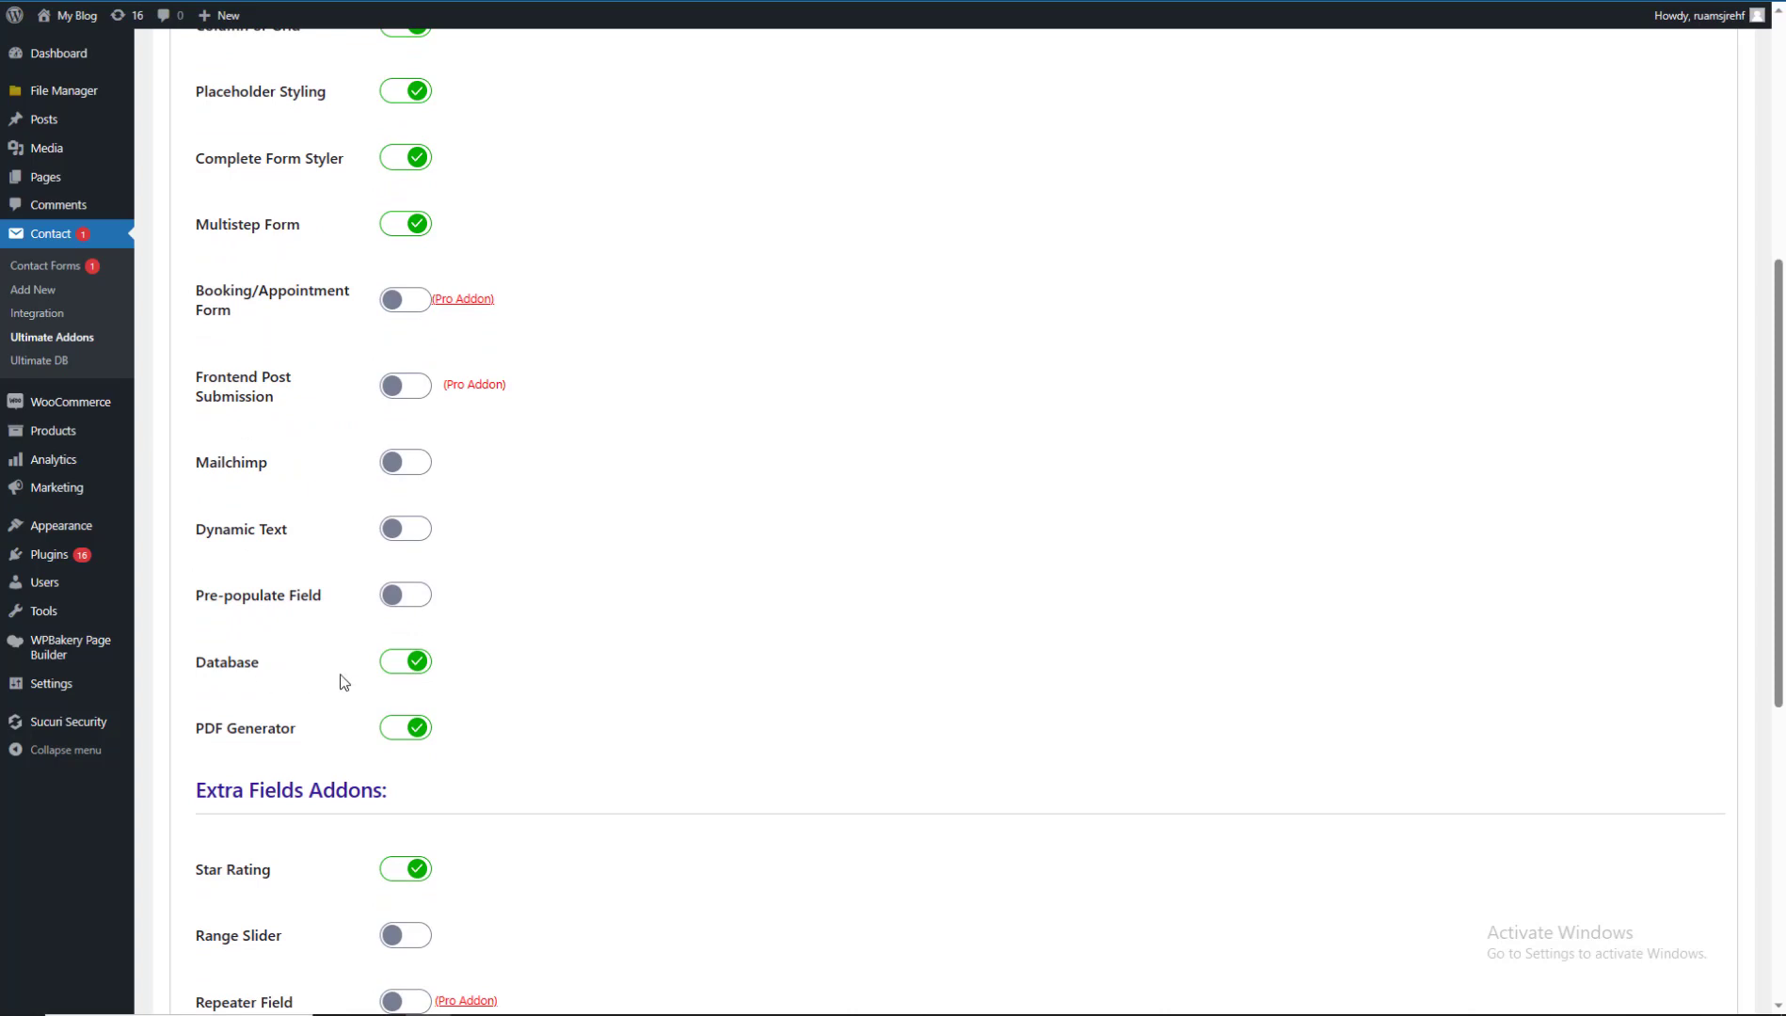
scroll(1777, 484, down, 1)
scroll(1781, 731, down, 5)
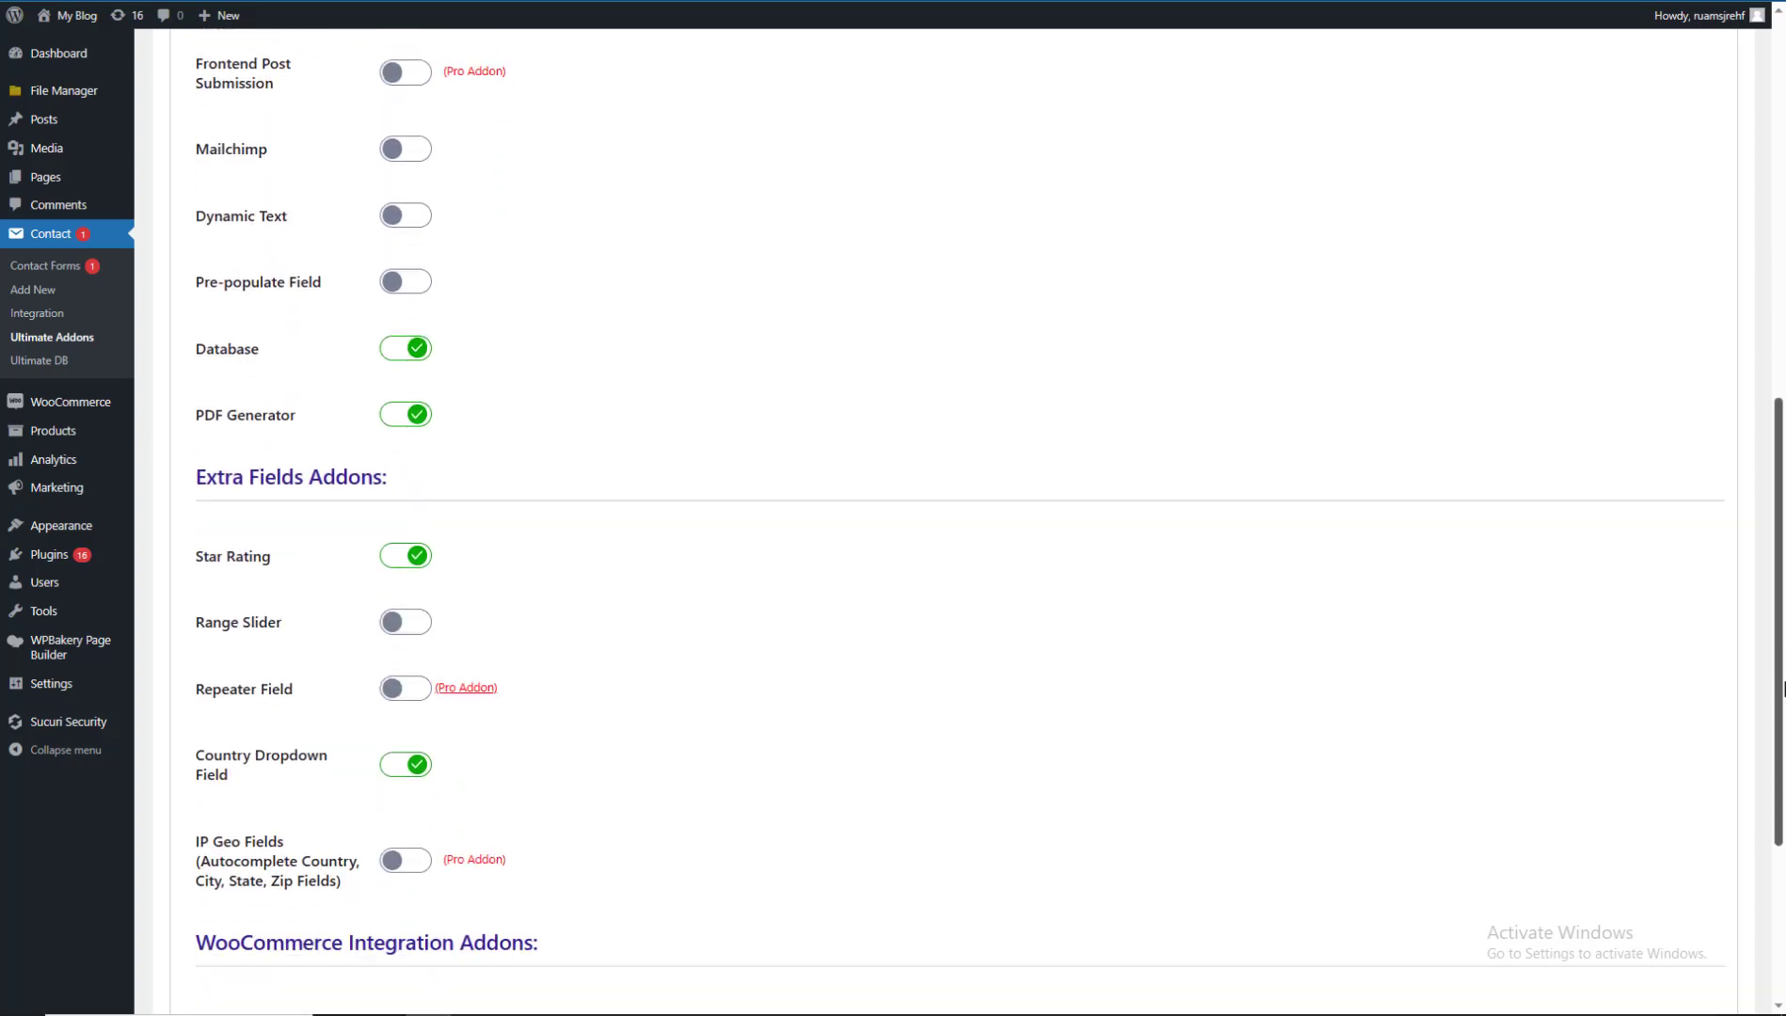
scroll(1781, 731, down, 3)
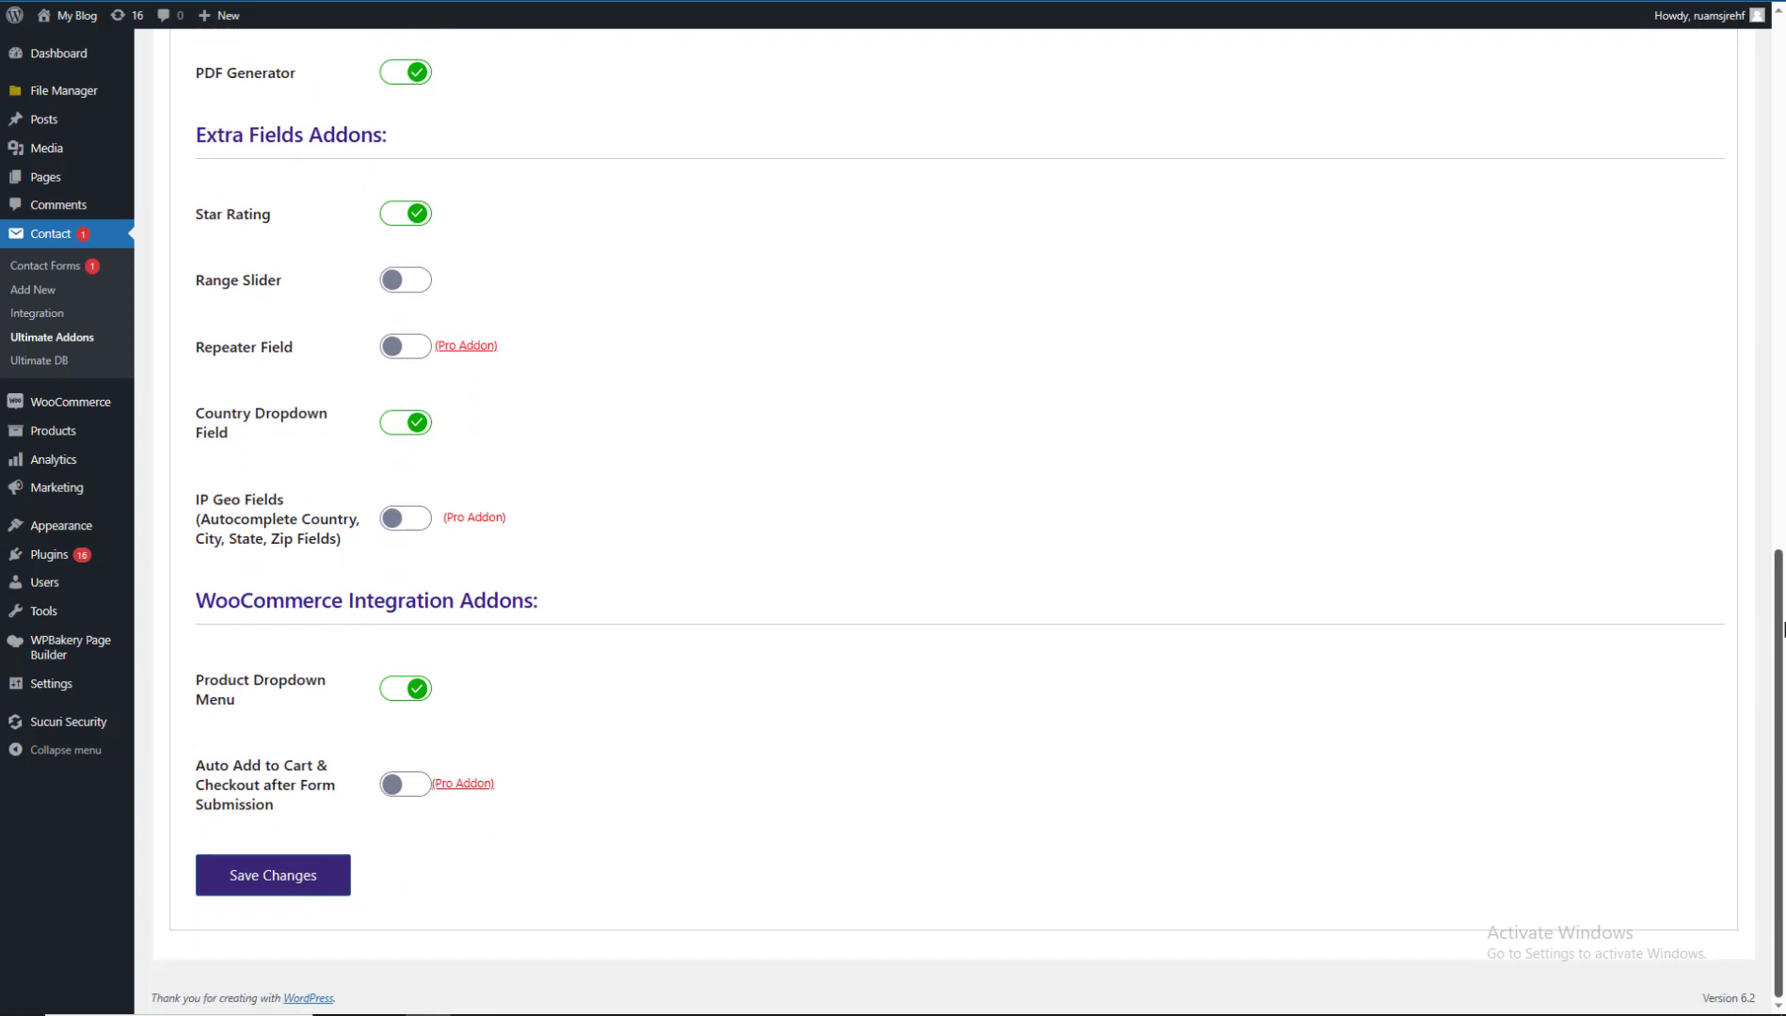
key(F5)
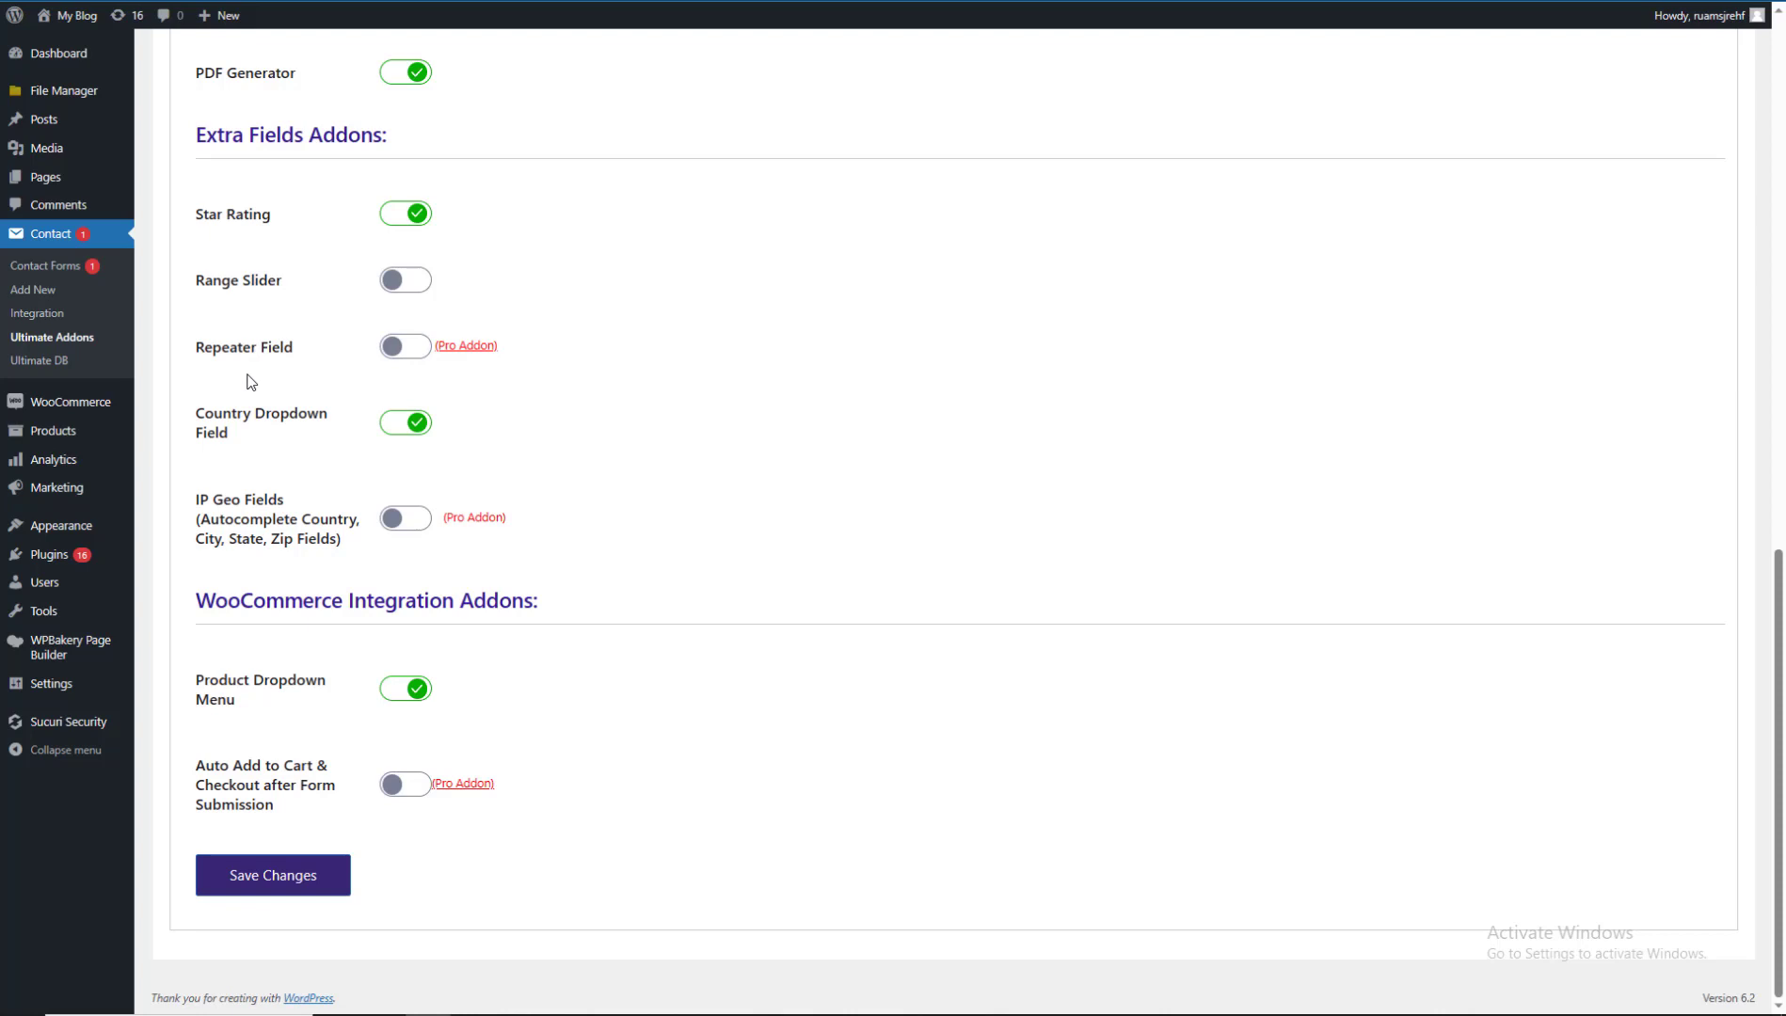
click(275, 876)
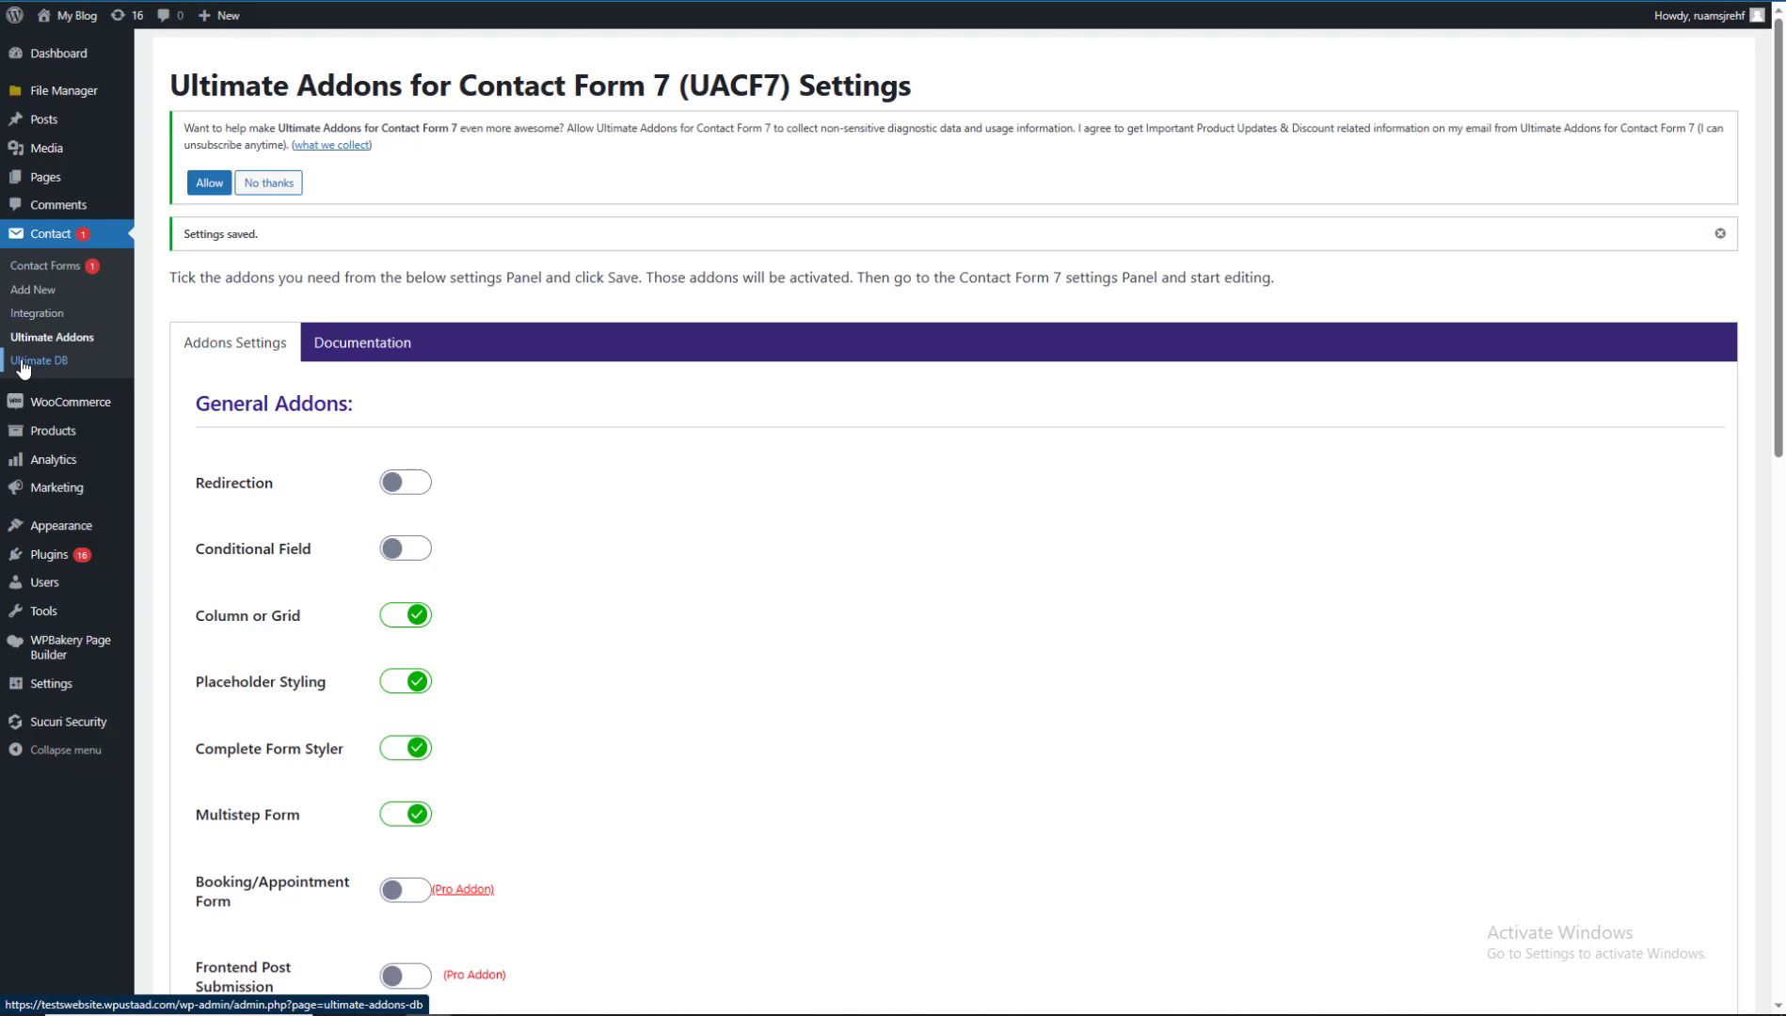
Reopen Contact form 1's editor and add blank lines at the top of the template.
click(66, 266)
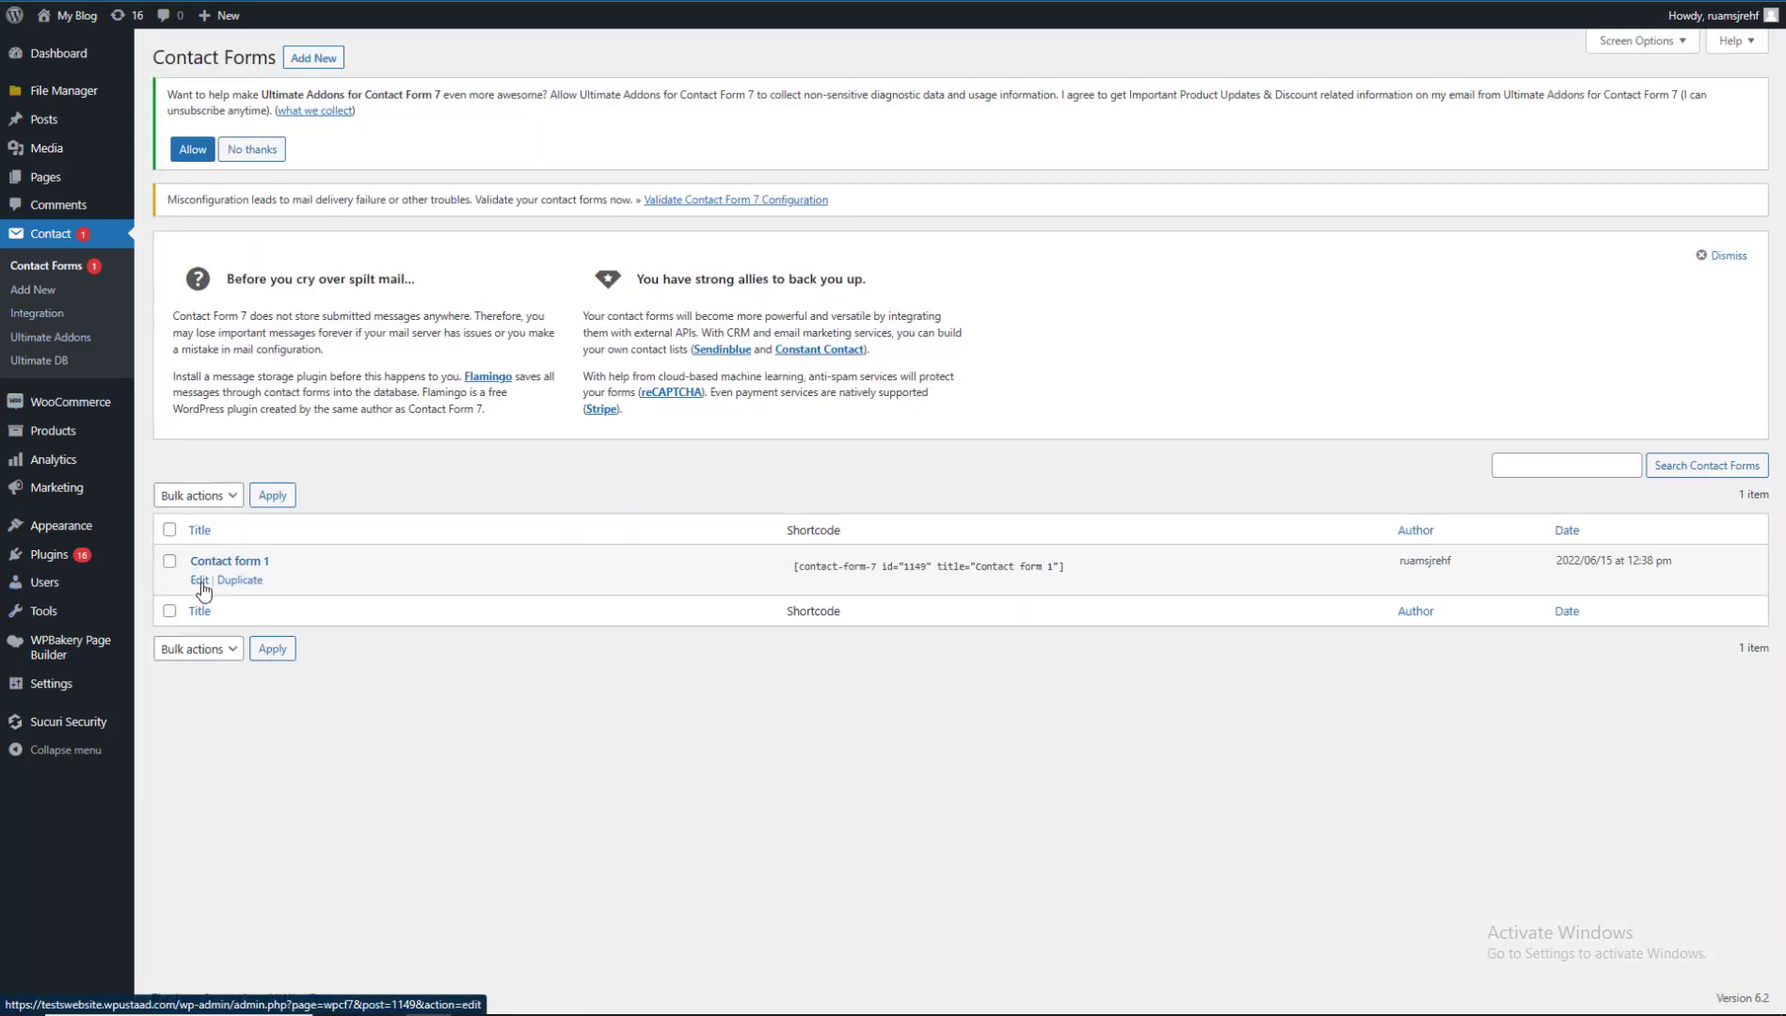
click(199, 583)
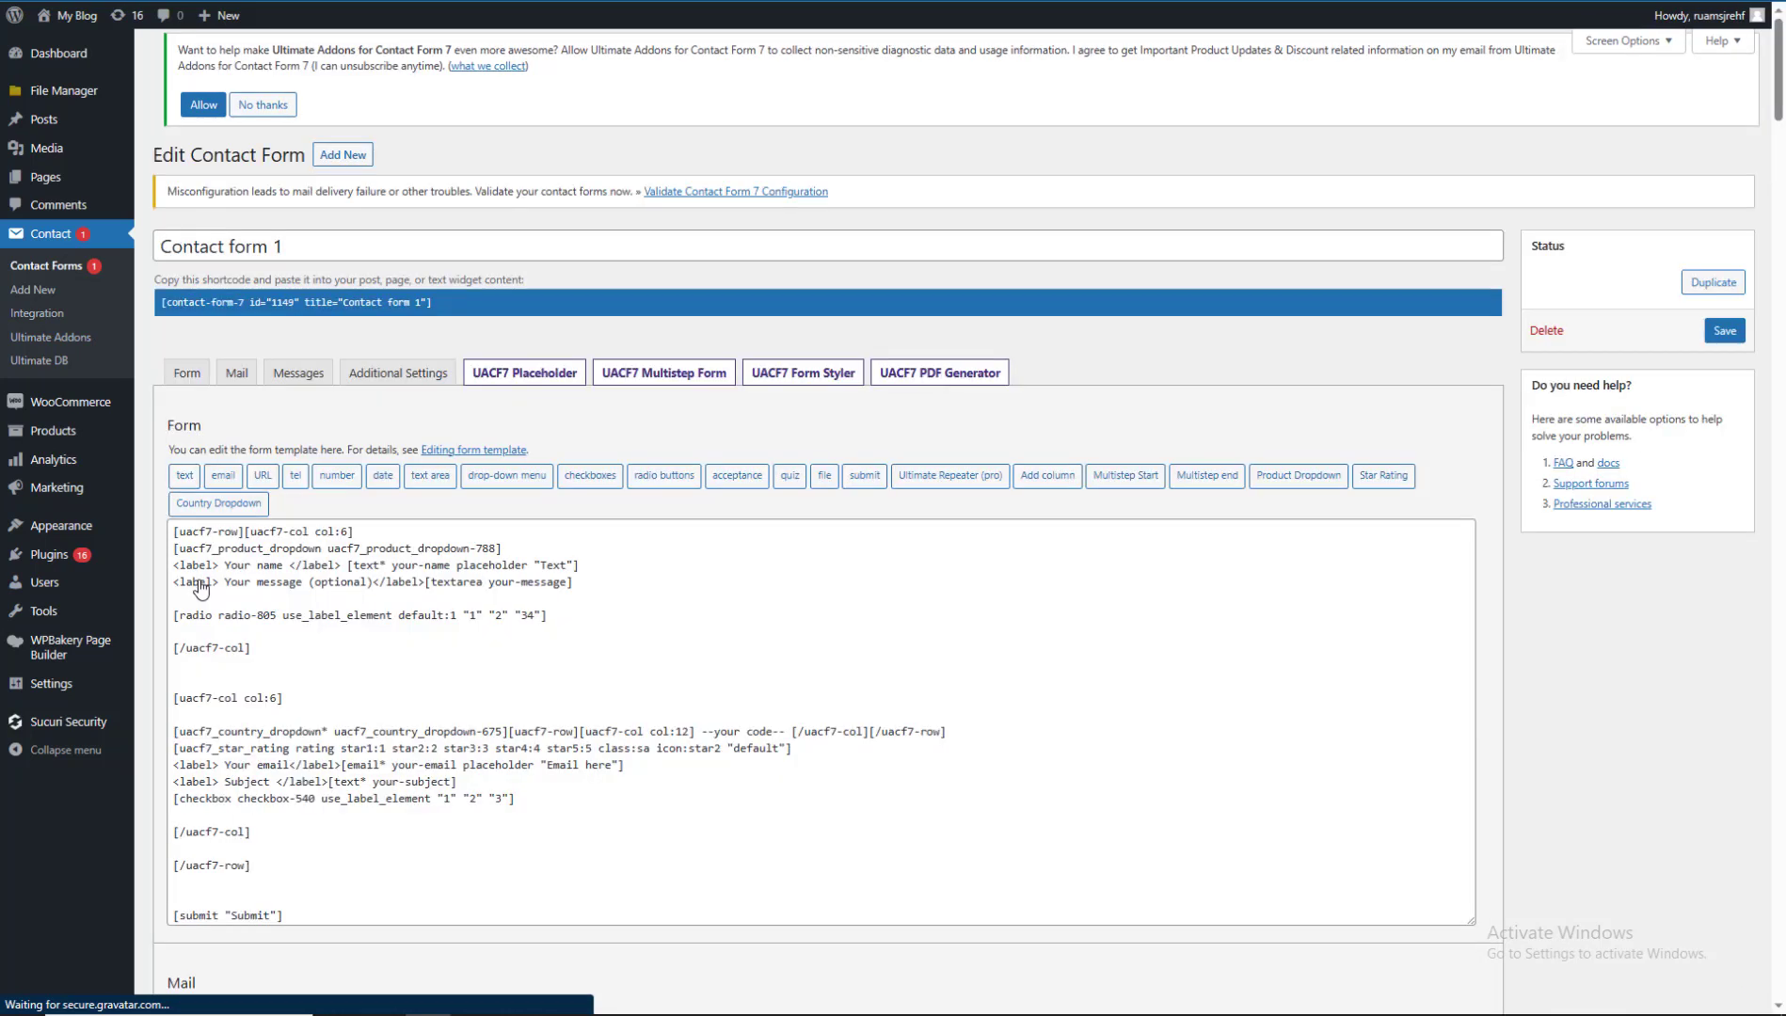
scroll(1783, 344, down, 1)
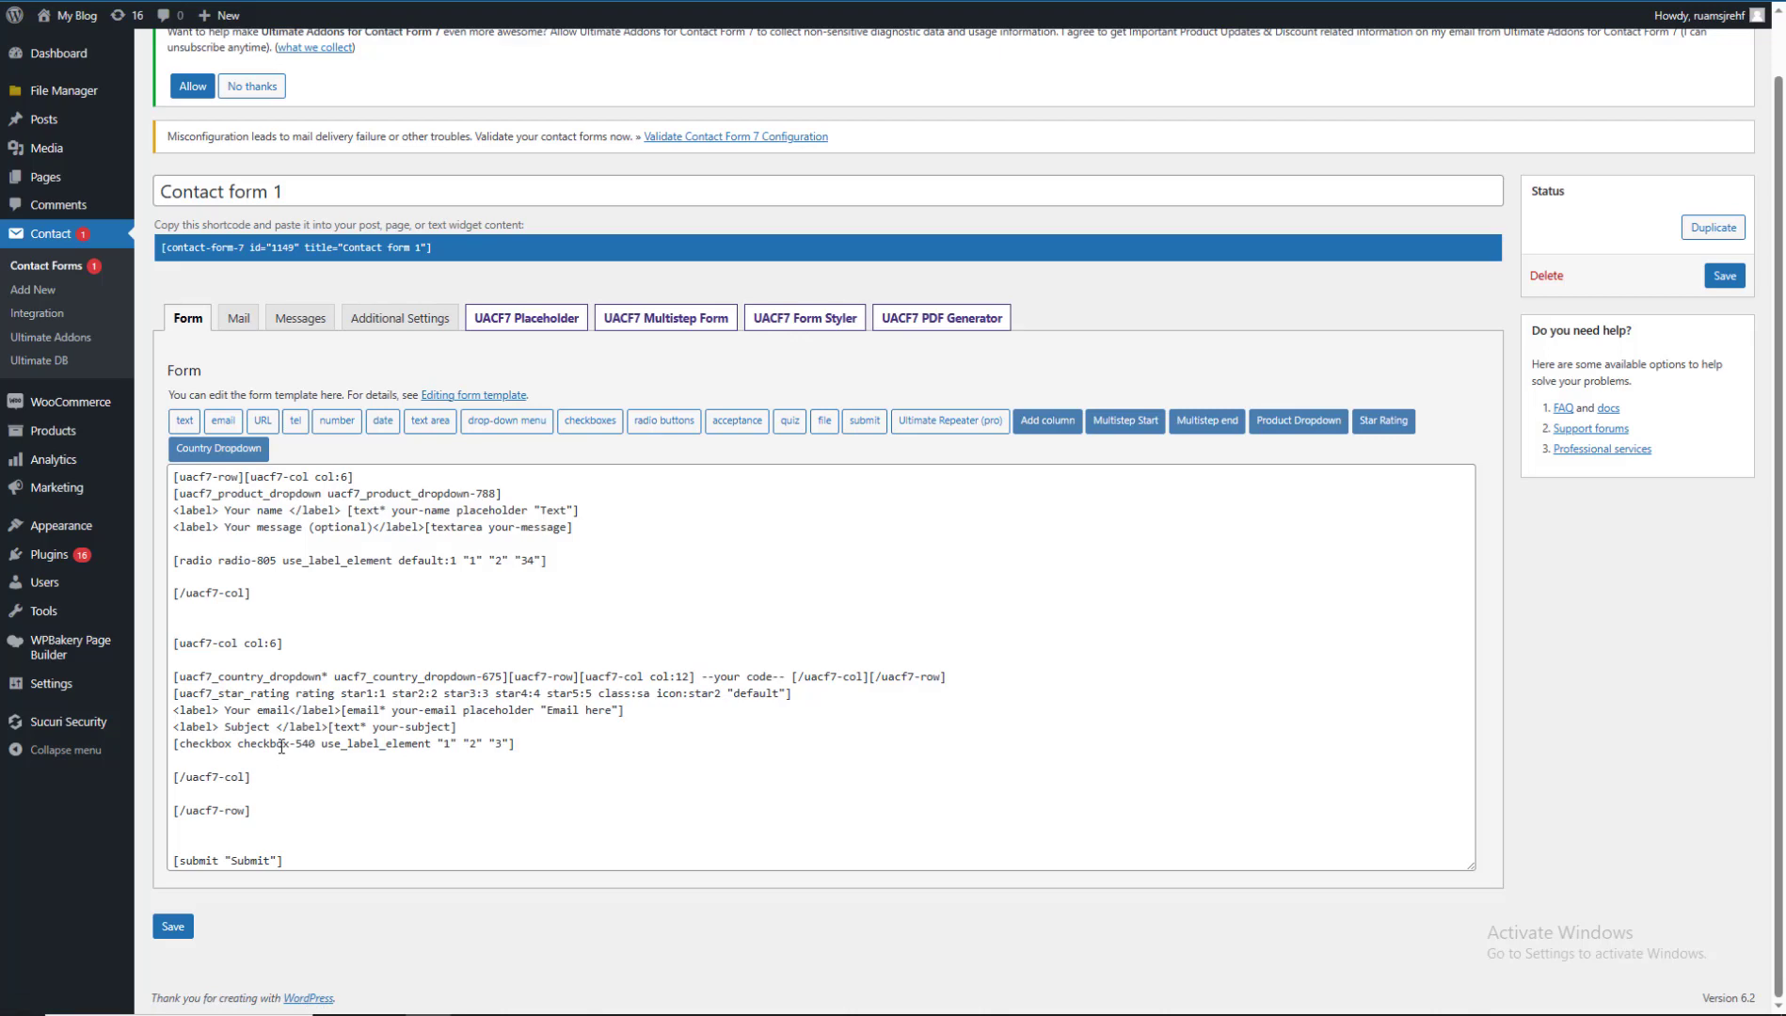
click(304, 728)
key(ctrl+a)
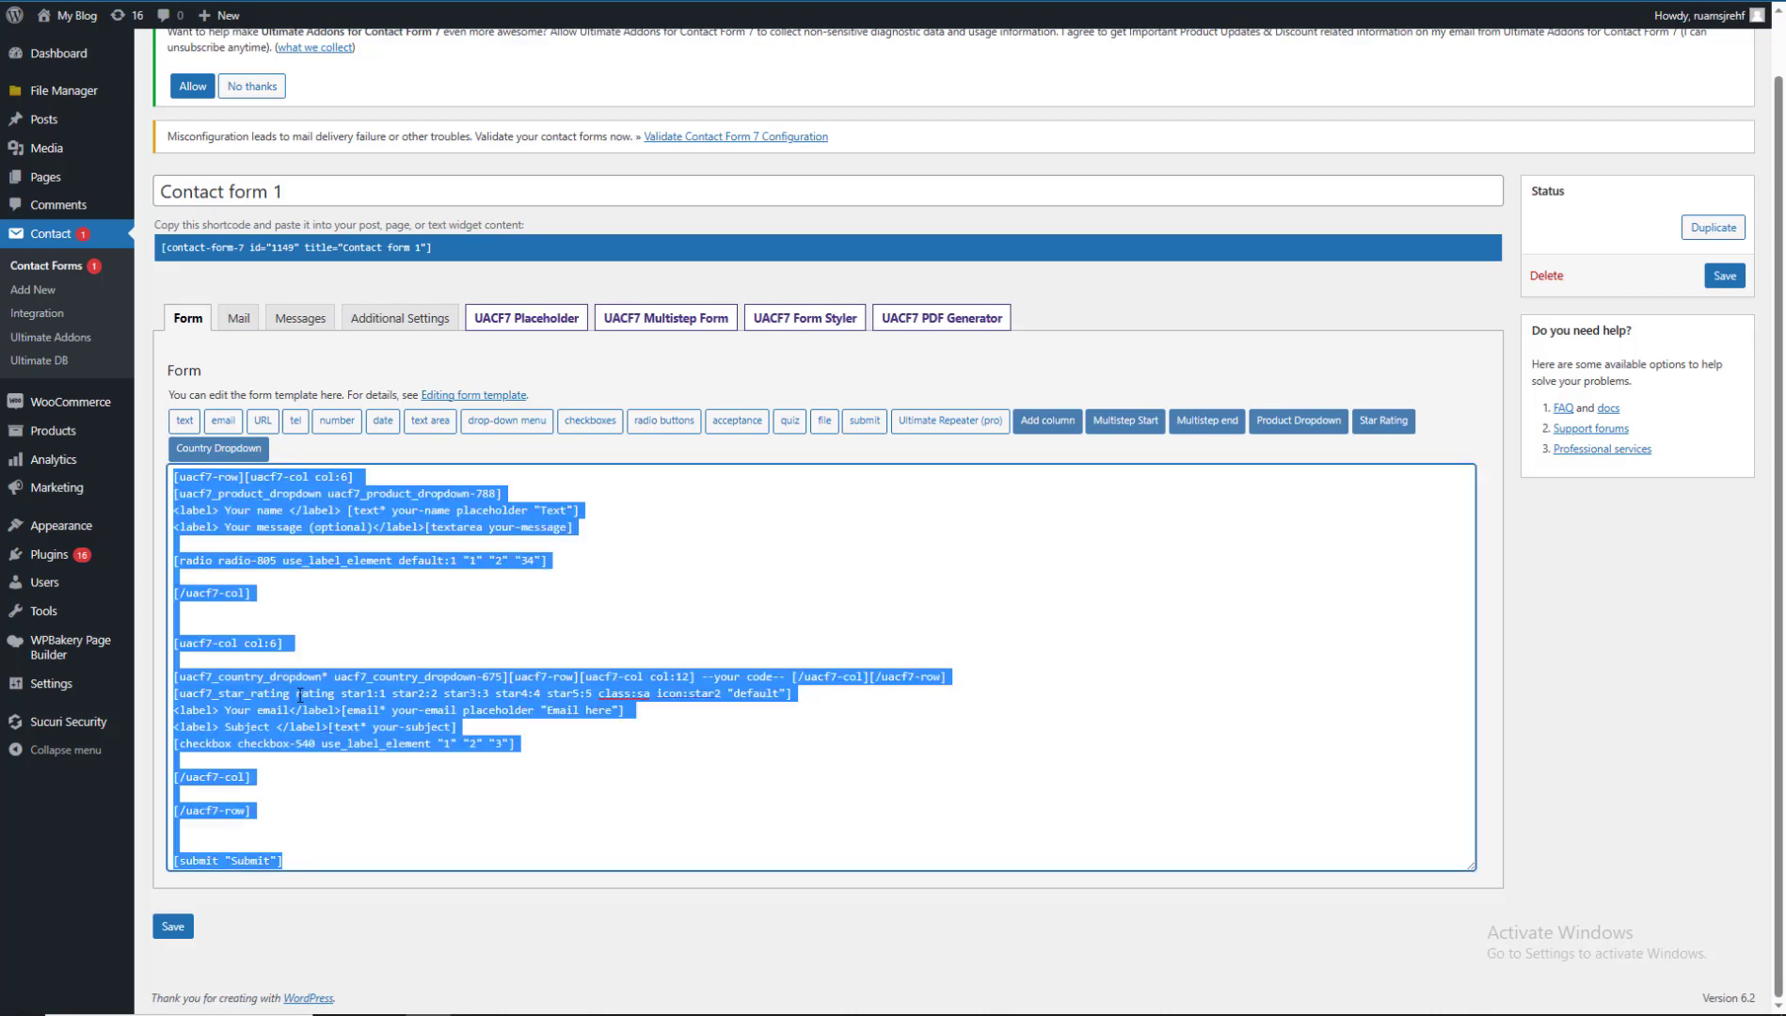
click(317, 677)
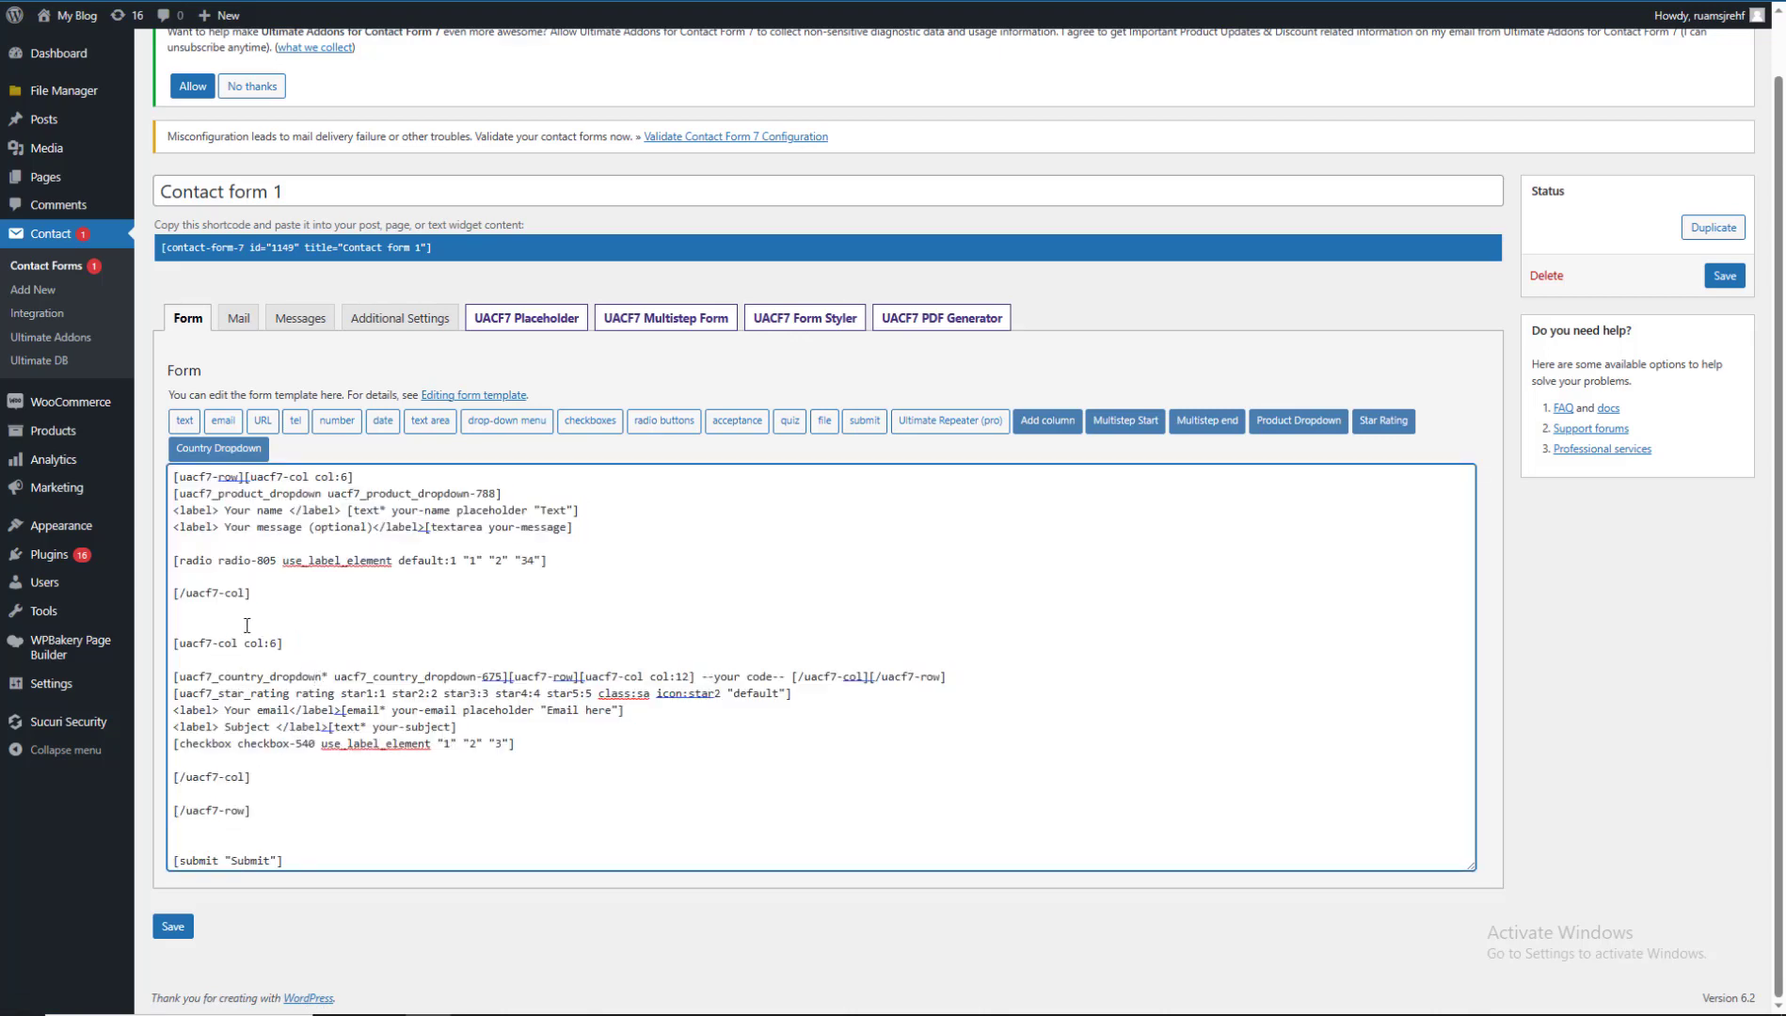
scroll(246, 626, up, 1)
click(173, 541)
key(Return)
key(Return)
key(Return)
key(Return)
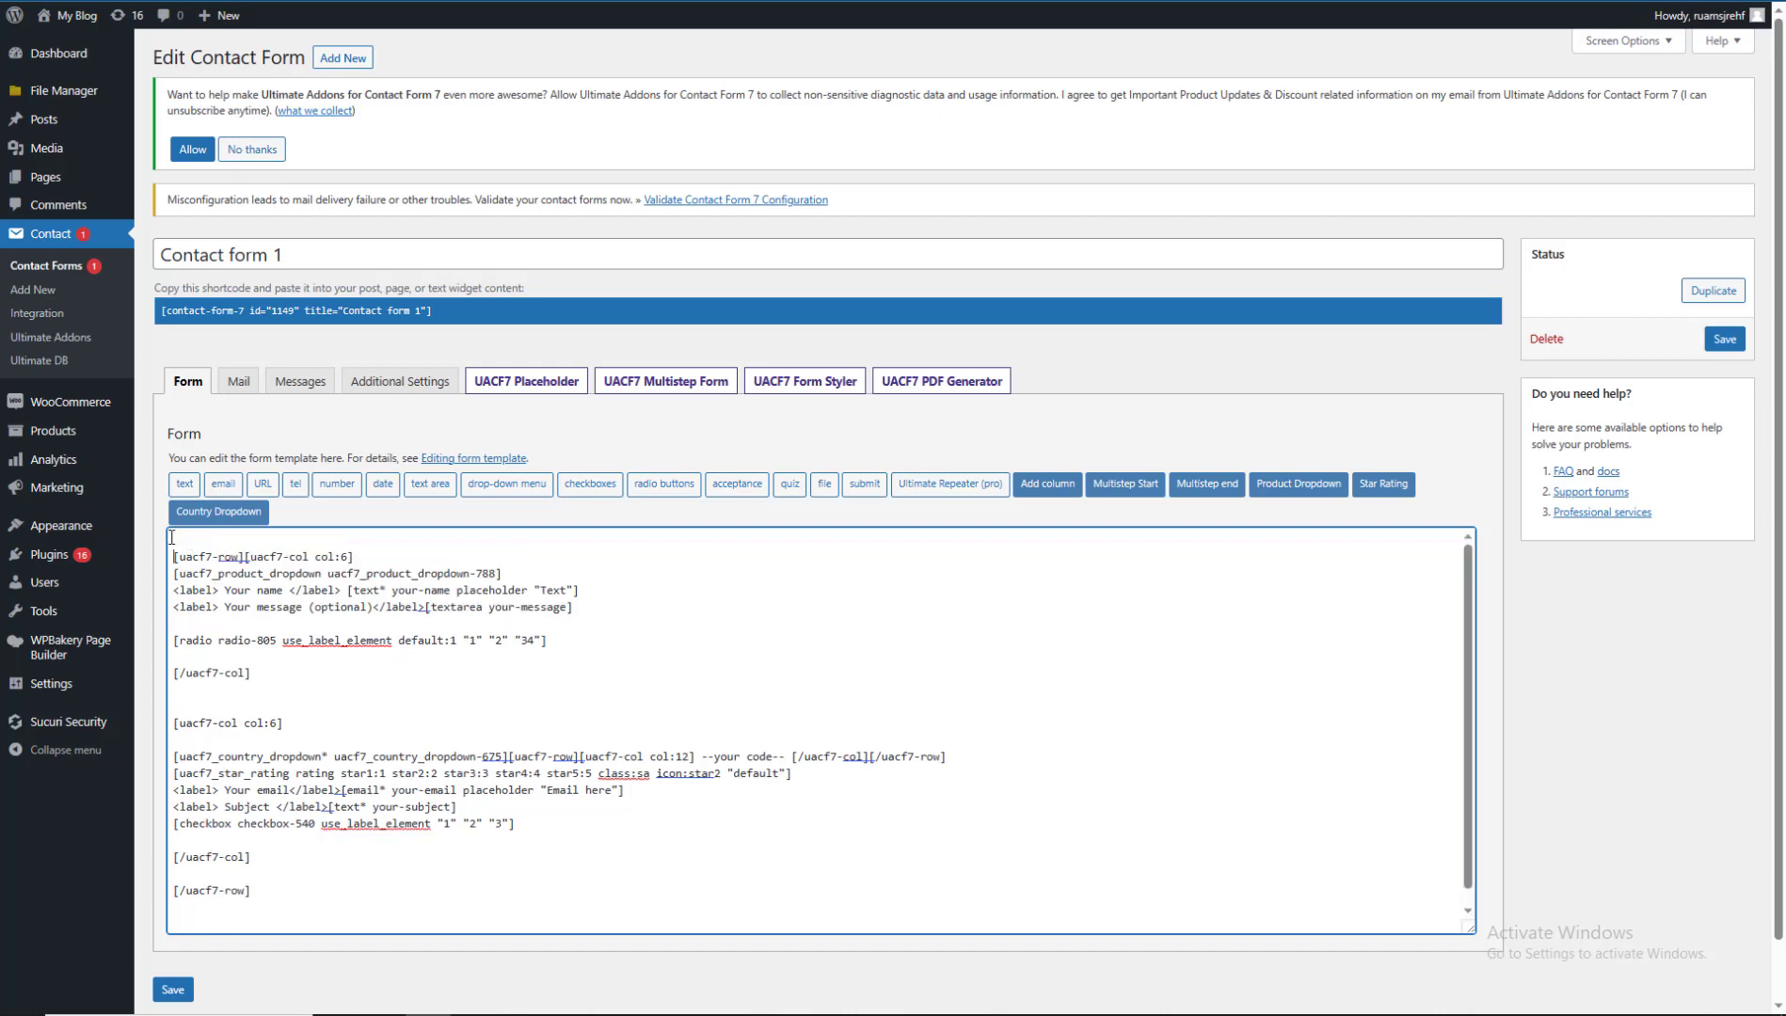
key(Return)
key(Return)
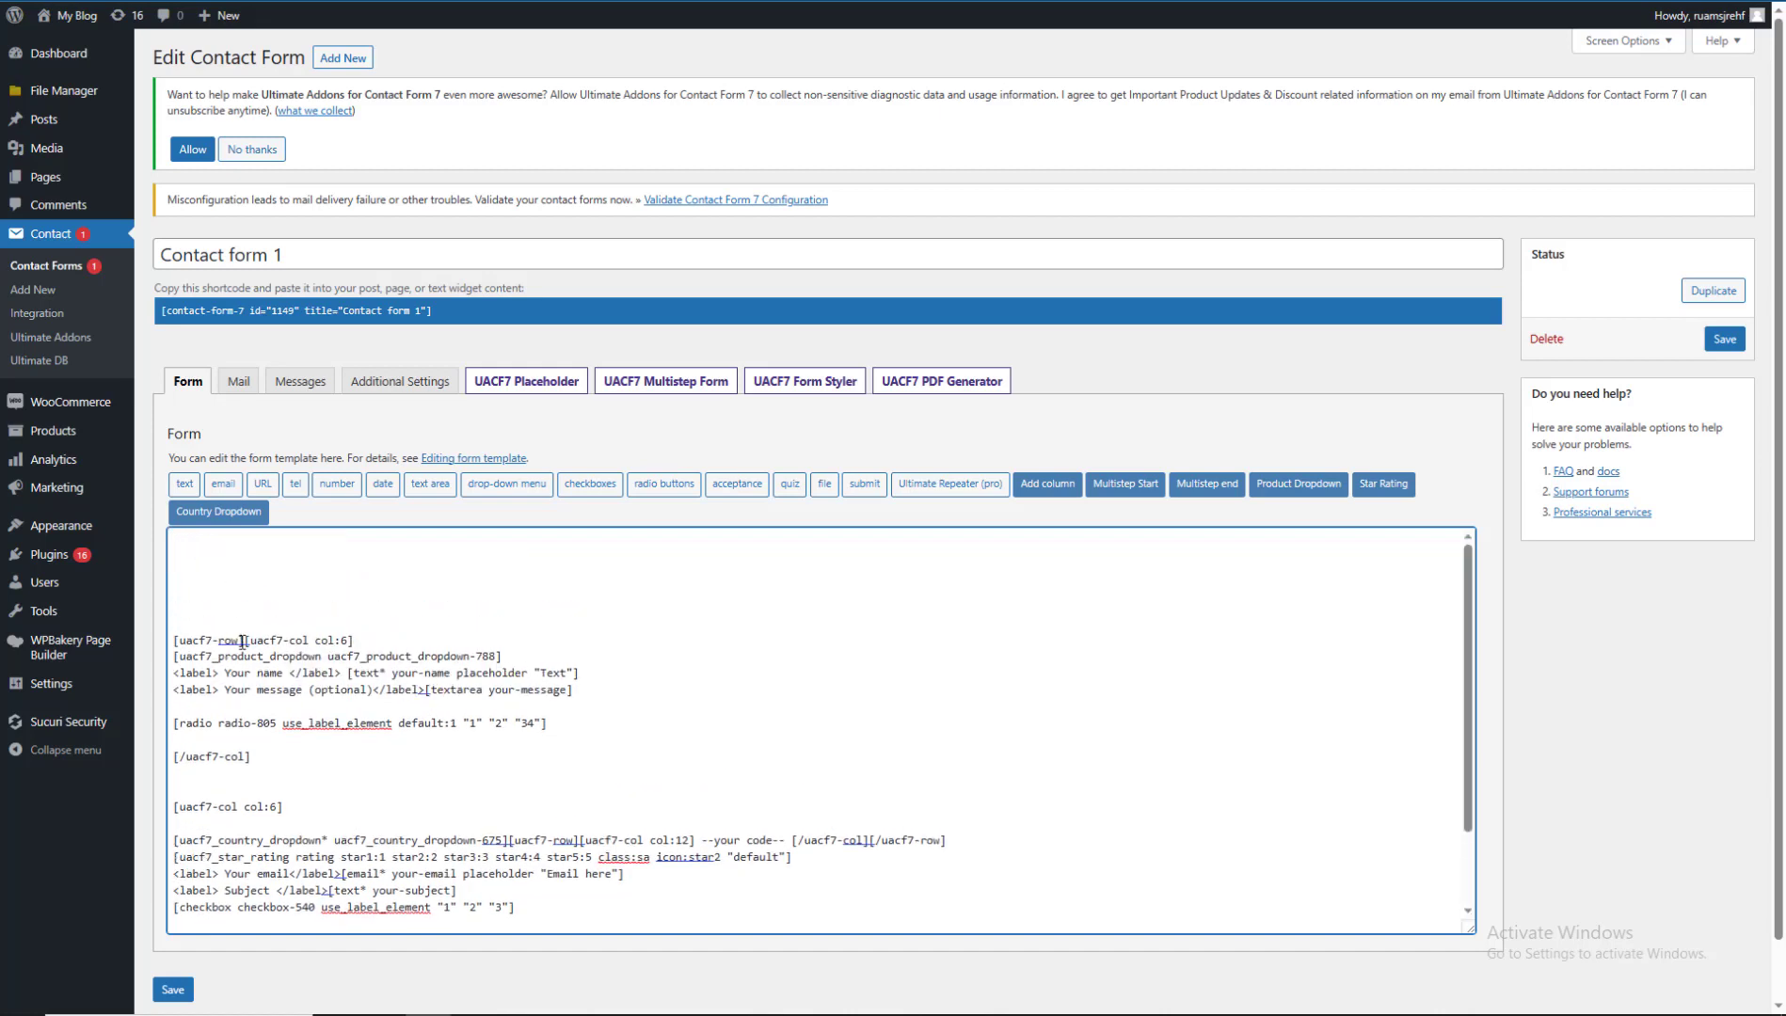
key(Up)
key(Up)
key(Up)
key(Up)
key(Up)
Delete the opening uacf7 row and column tags and the [/uacf7-col] and [/uacf7-row] closing tags.
drag(569, 725, 158, 661)
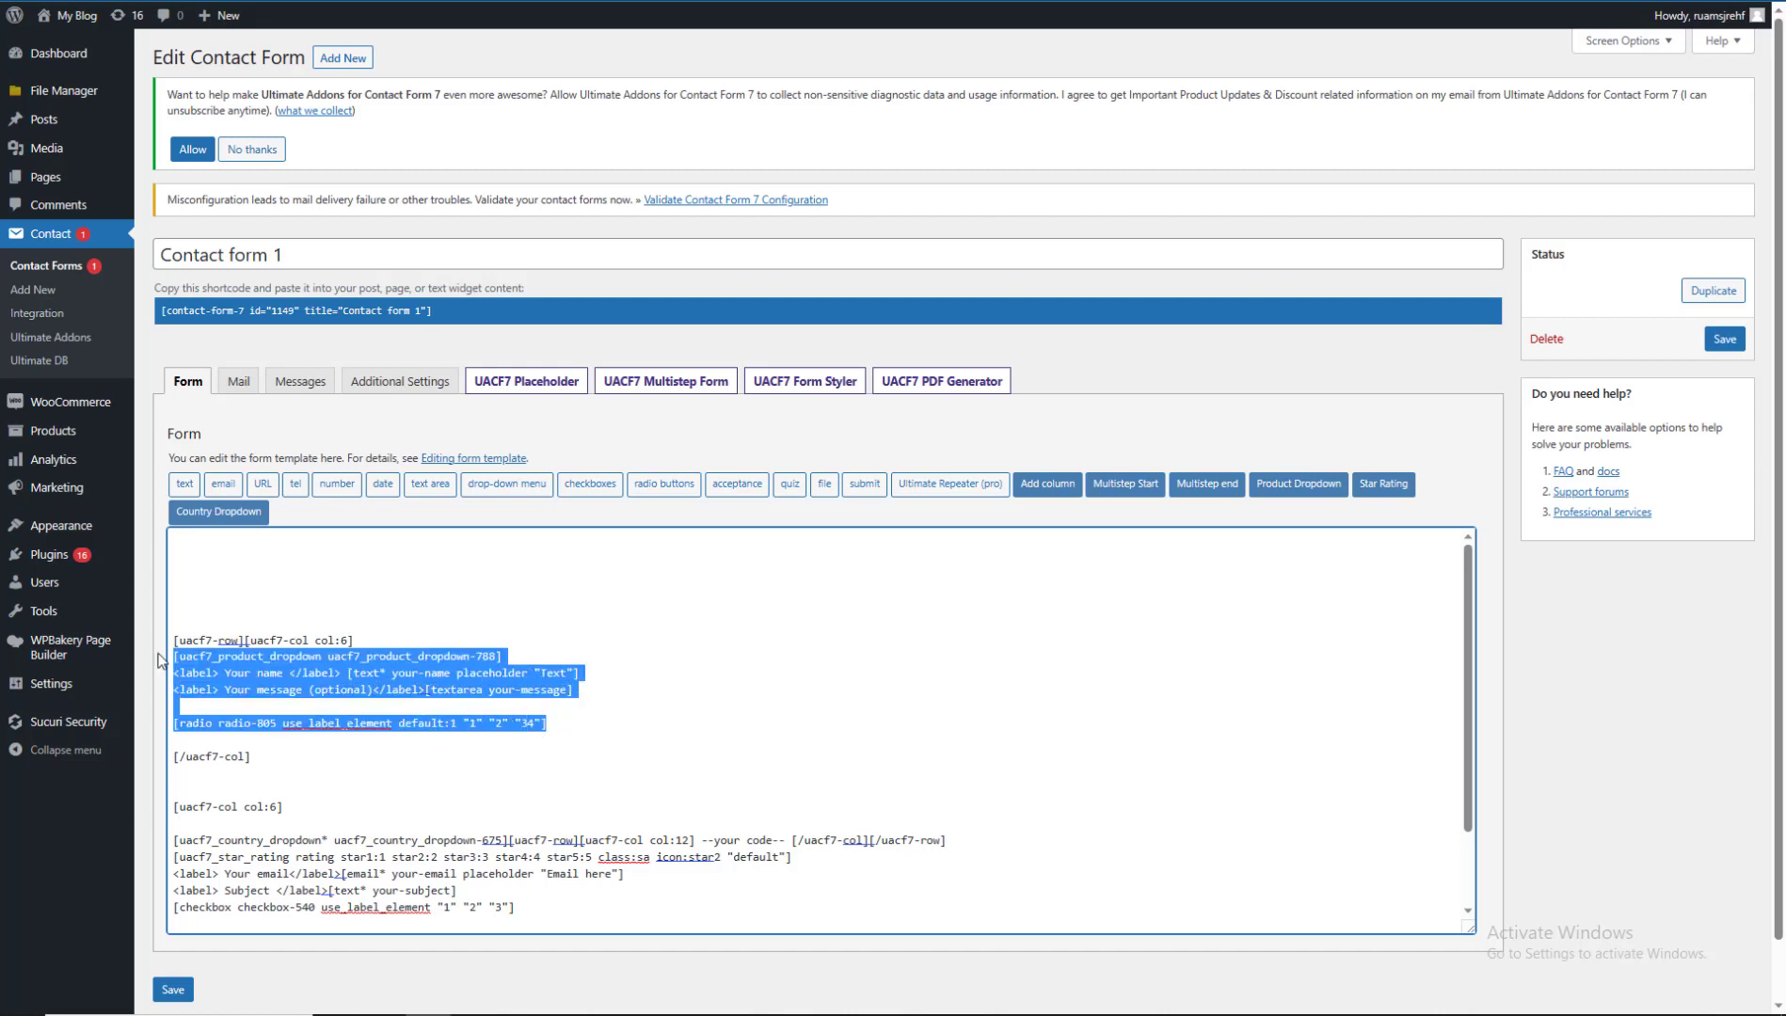
drag(252, 758, 173, 648)
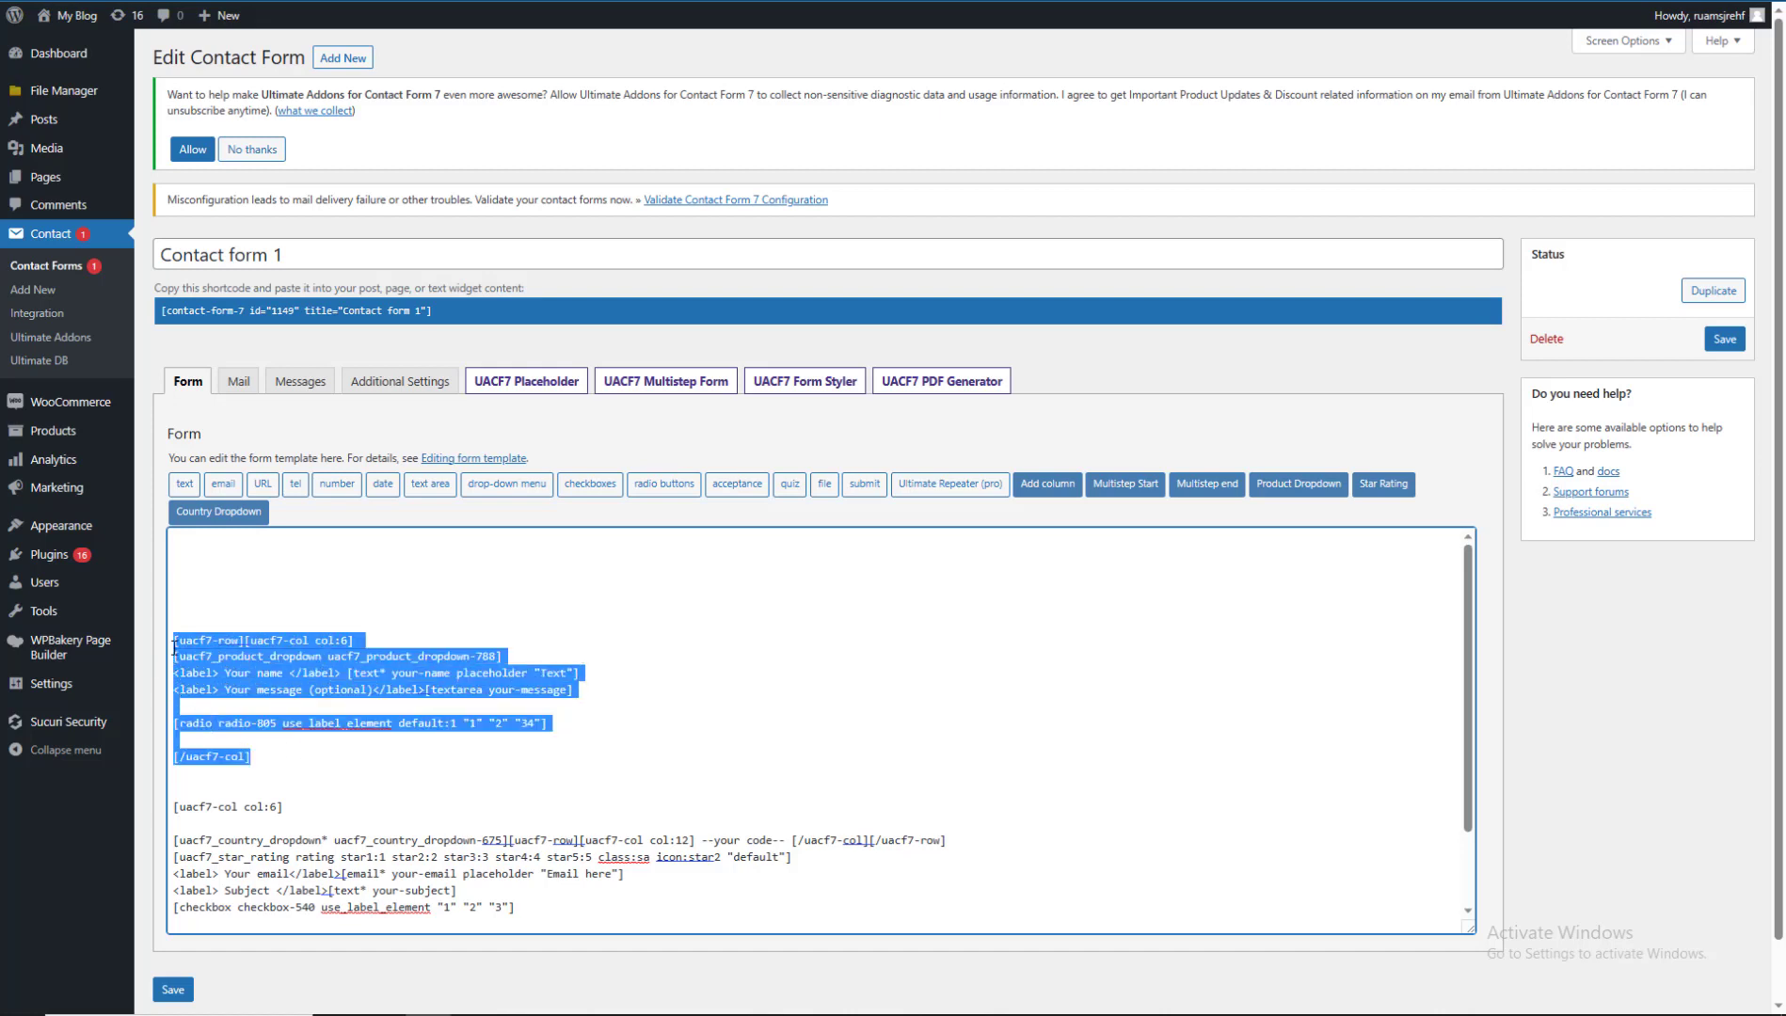
click(372, 645)
key(shift+Home)
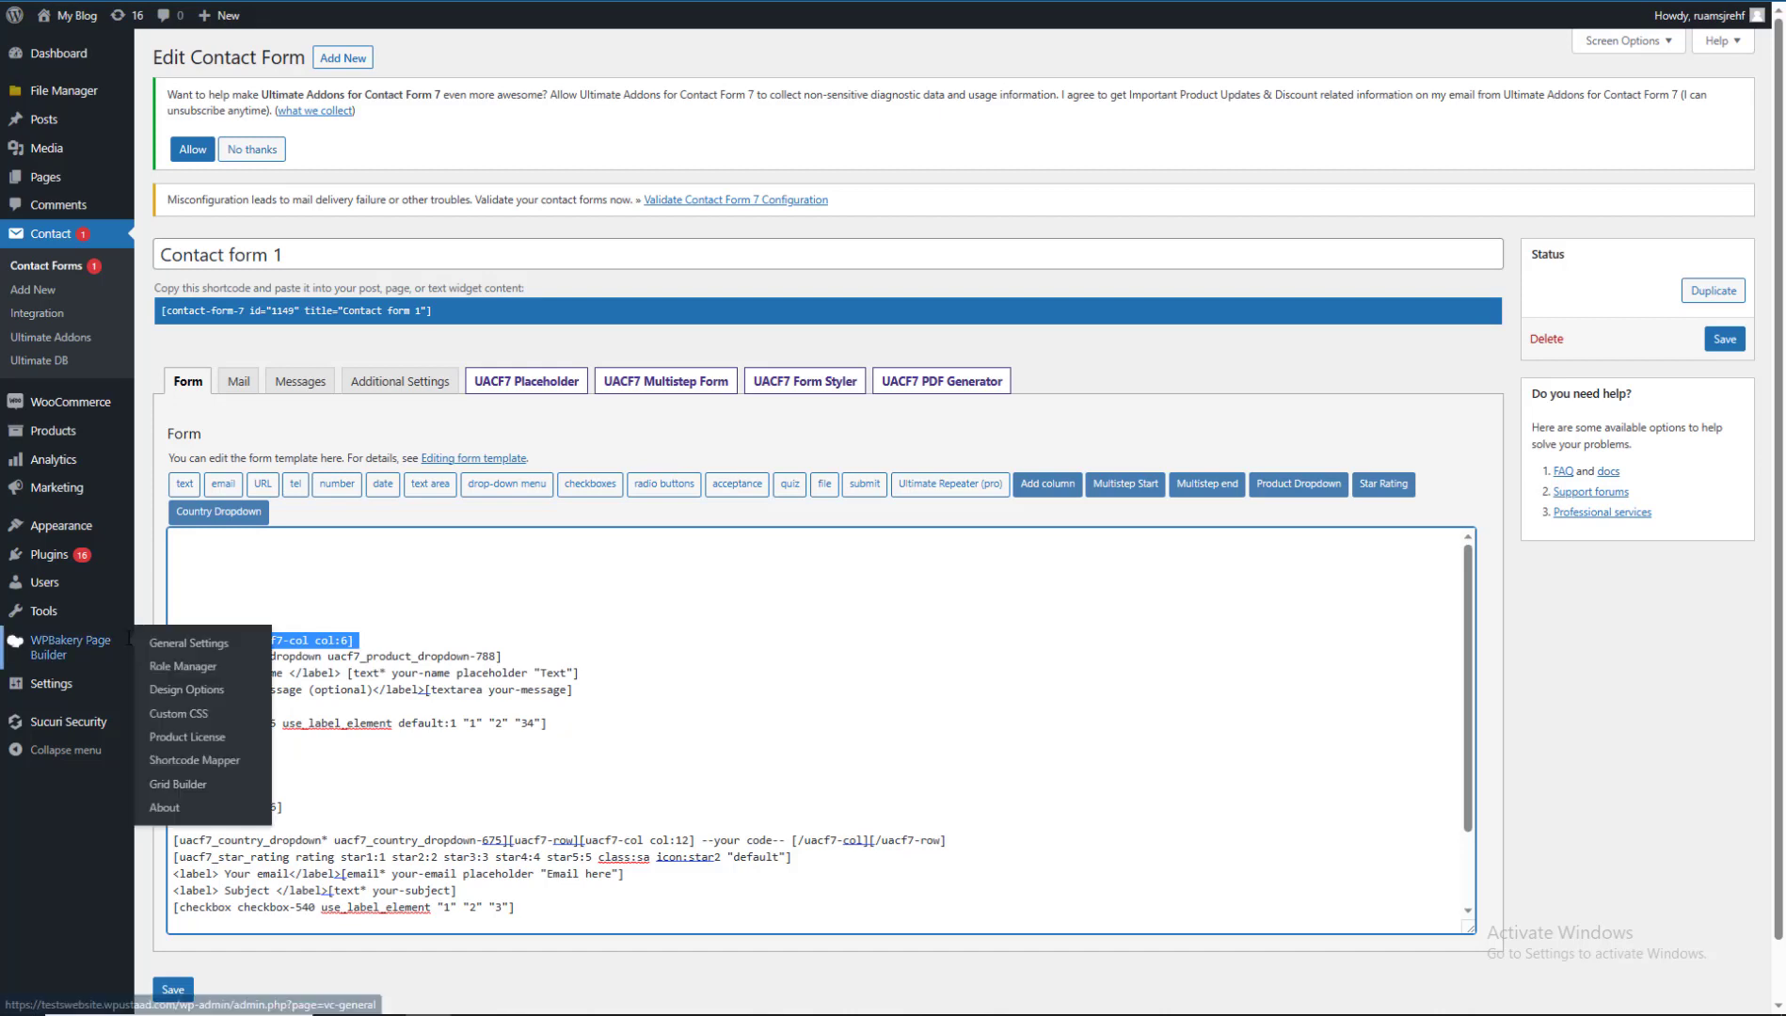
key(ctrl+x)
drag(278, 755, 137, 758)
key(BackSpace)
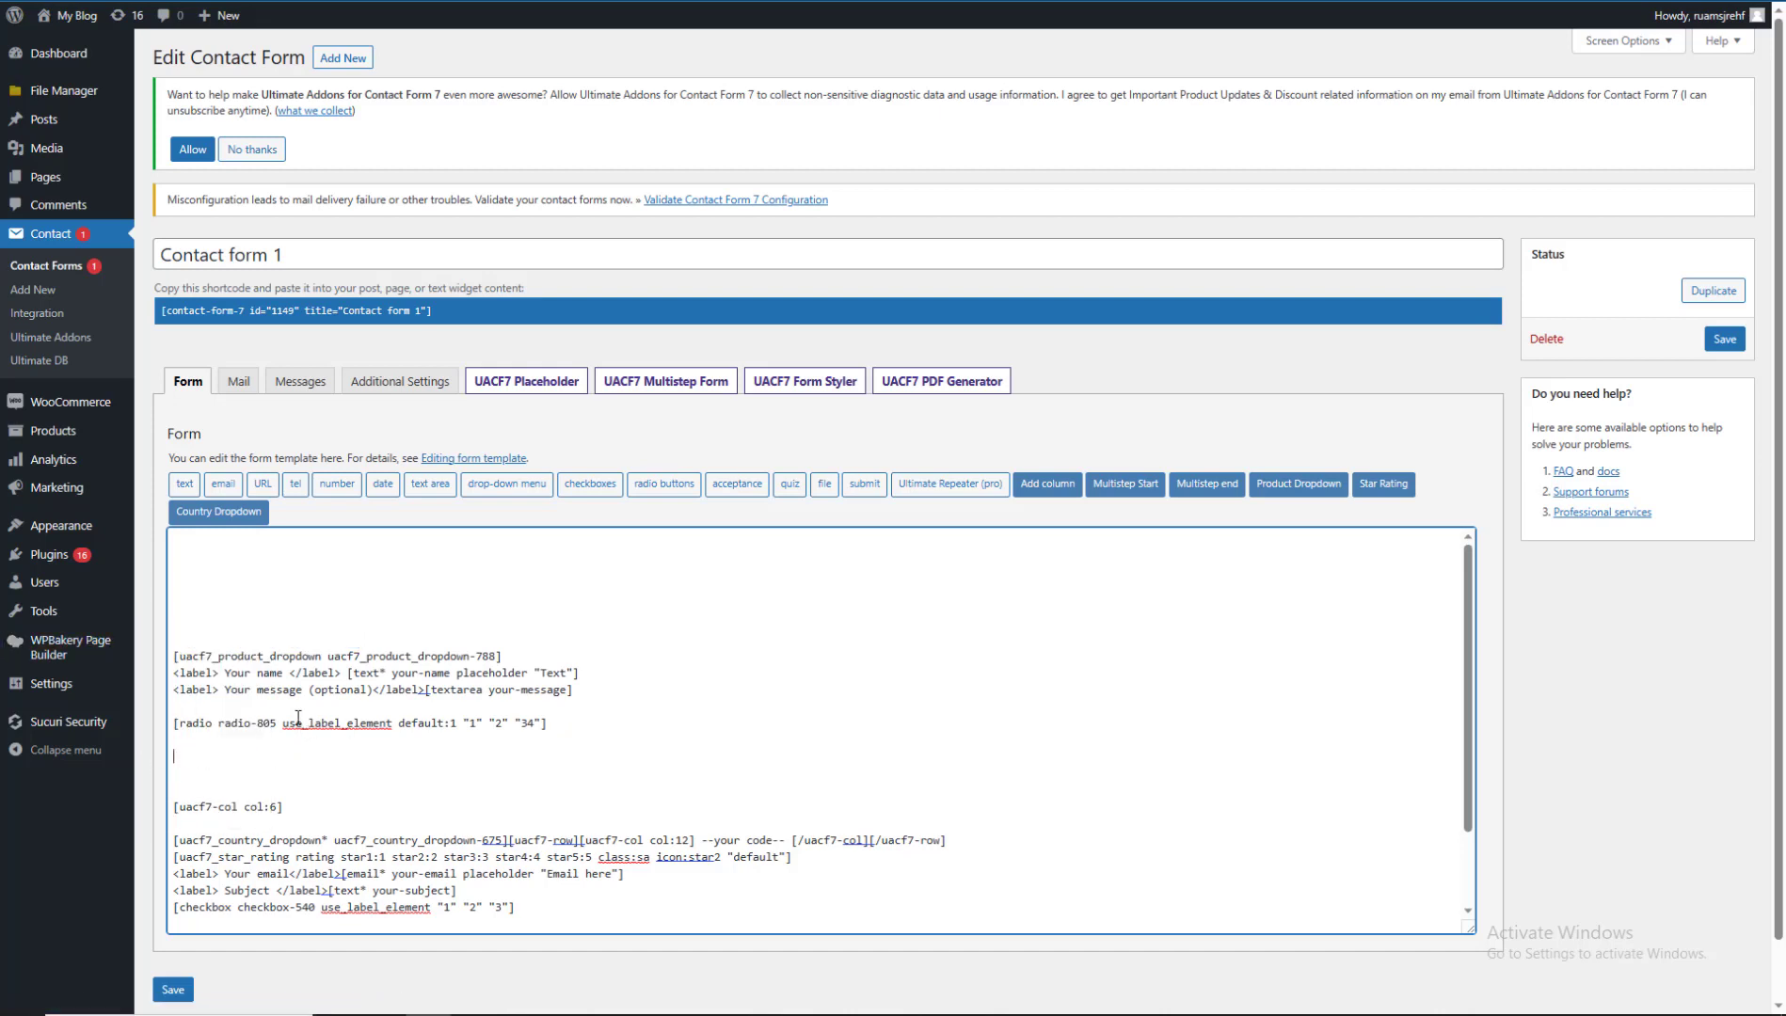
scroll(315, 717, down, 1)
drag(311, 706, 176, 707)
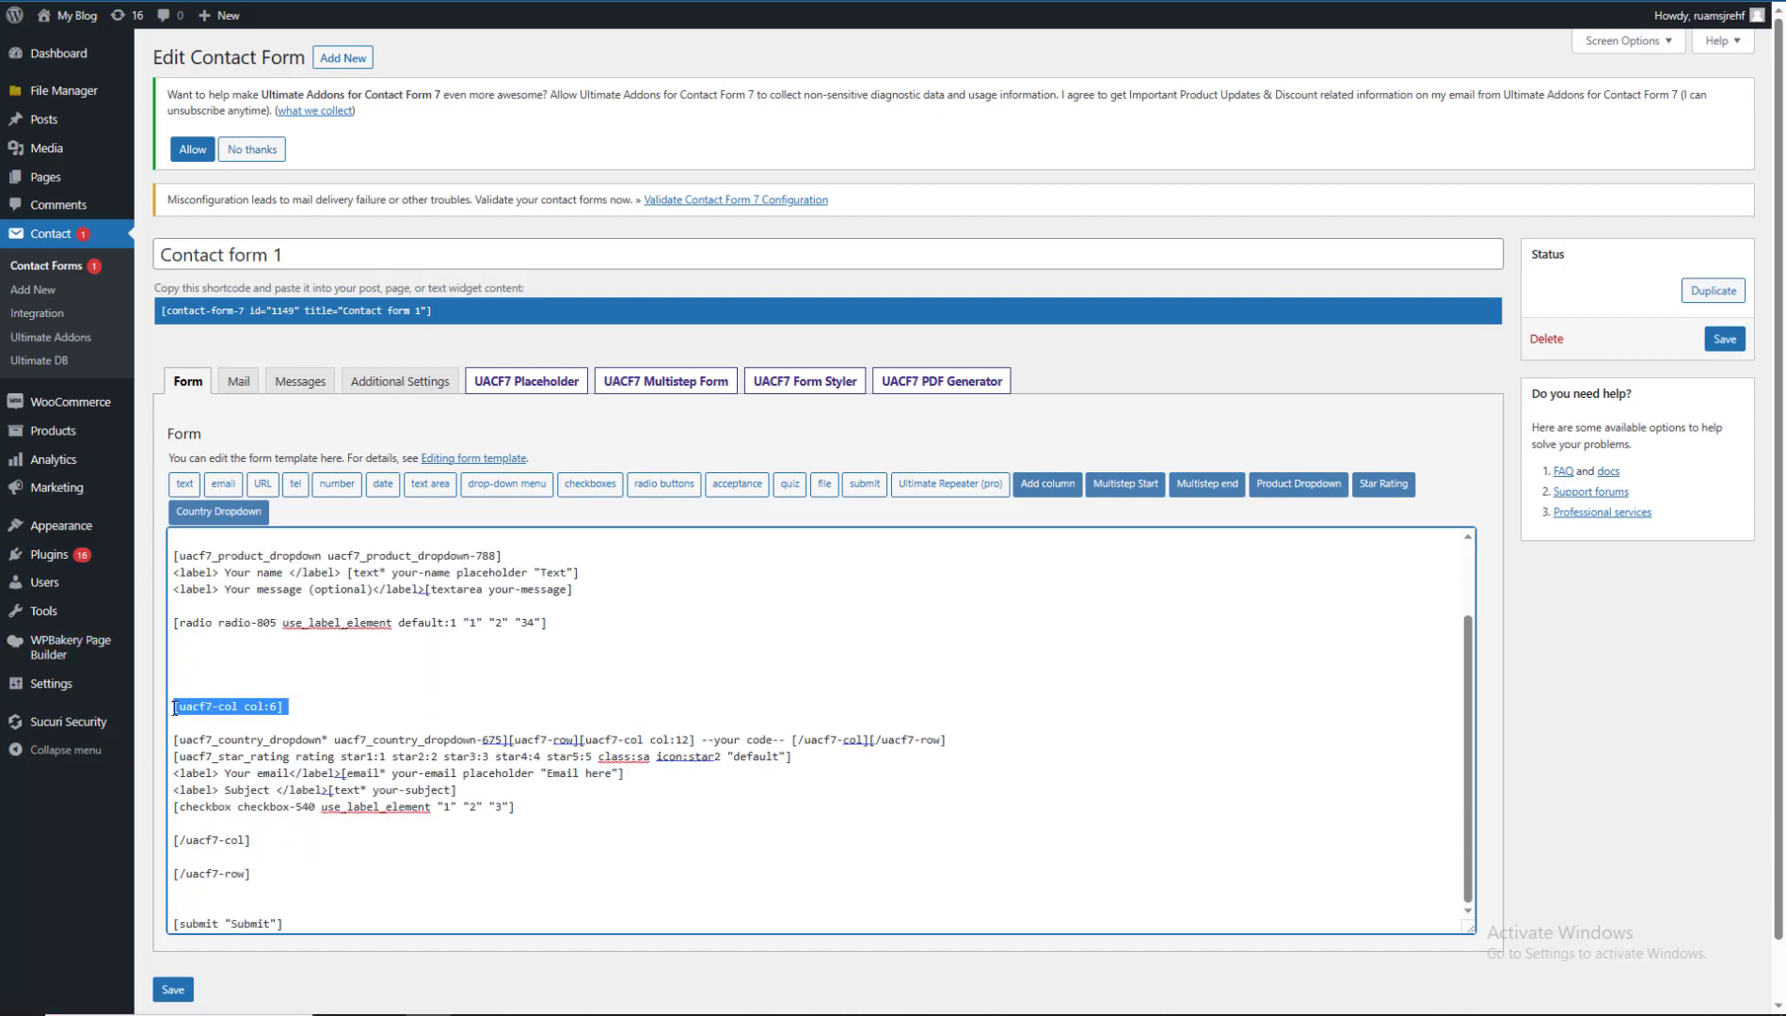
key(BackSpace)
drag(269, 839, 173, 825)
key(BackSpace)
drag(275, 877, 148, 878)
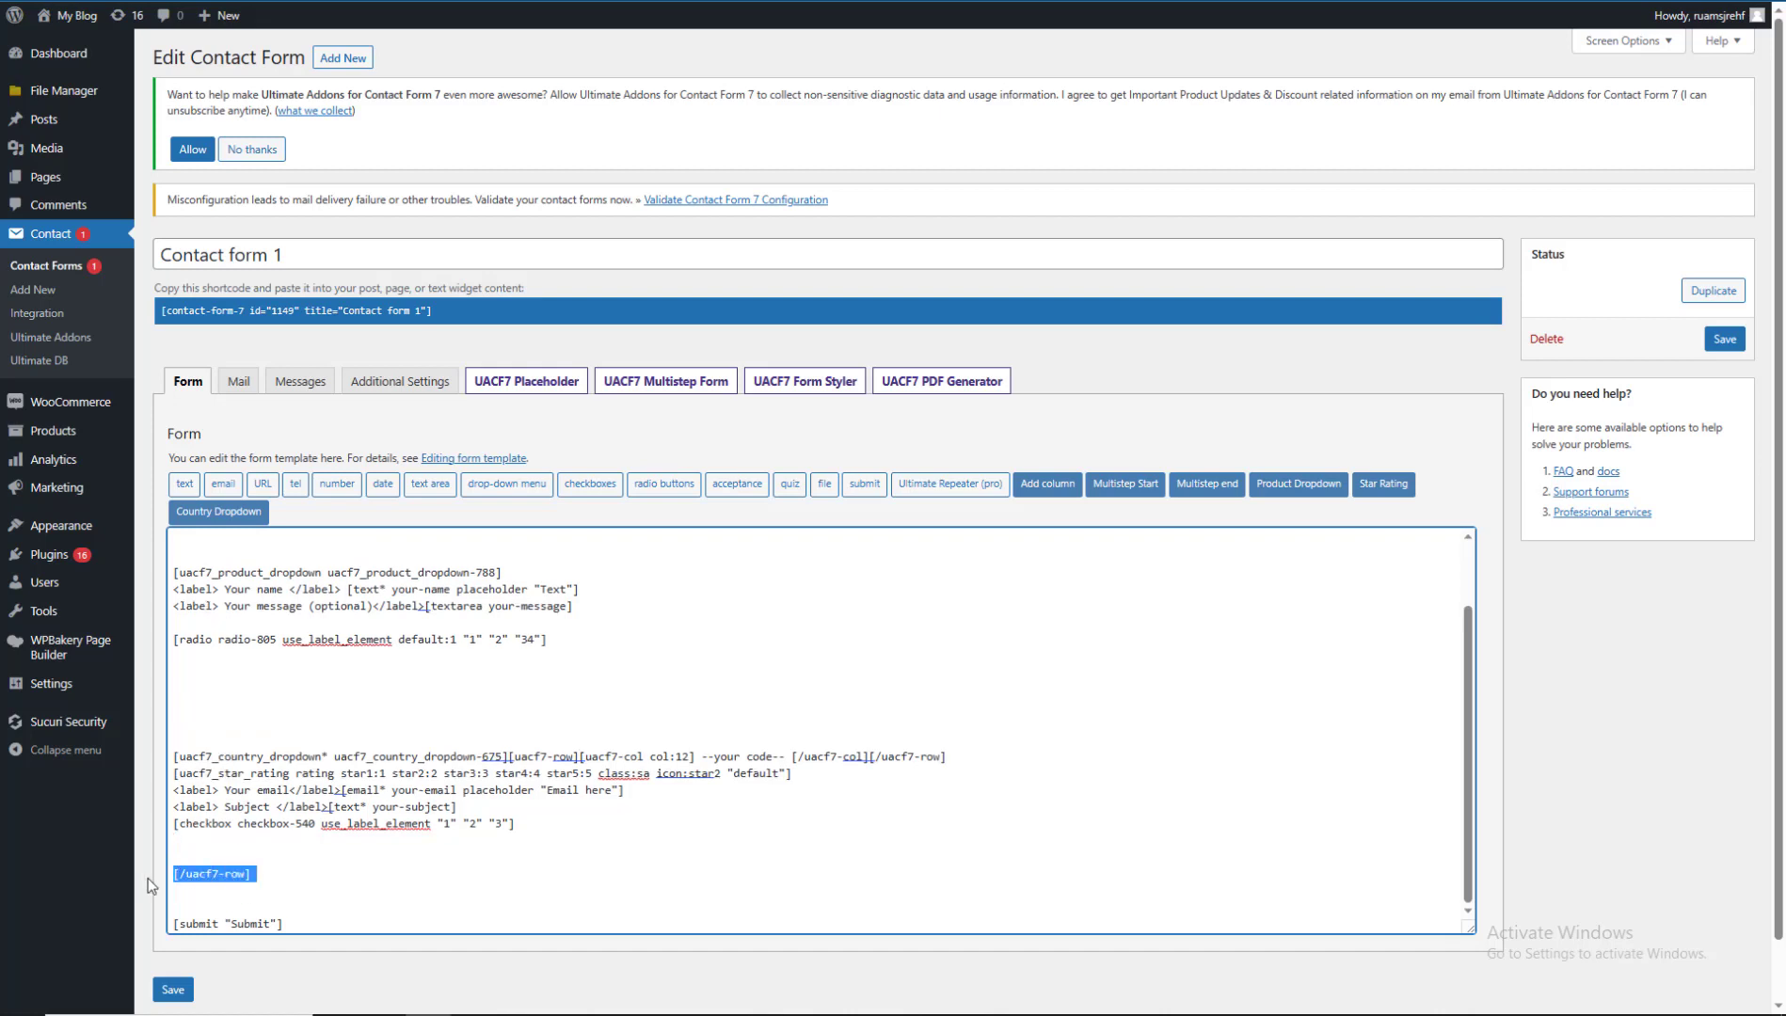
key(BackSpace)
key(BackSpace)
key(BackSpace)
click(257, 737)
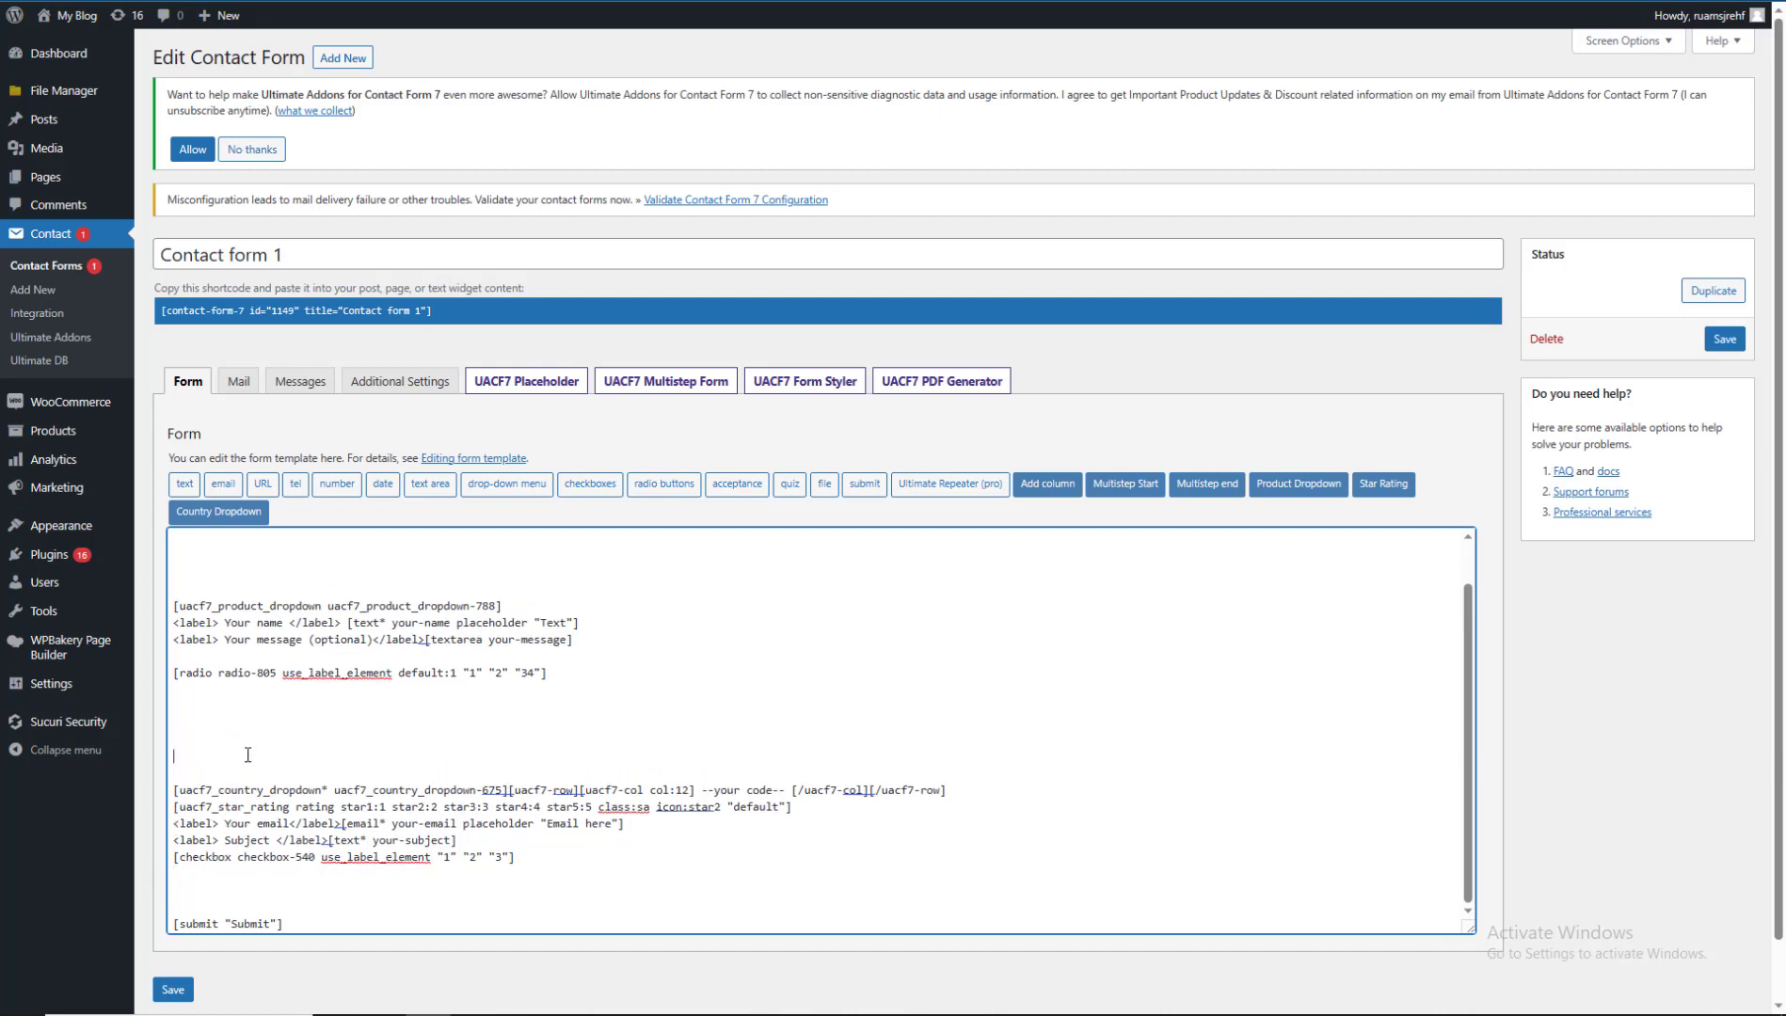
key(BackSpace)
key(BackSpace)
key(BackSpace)
key(BackSpace)
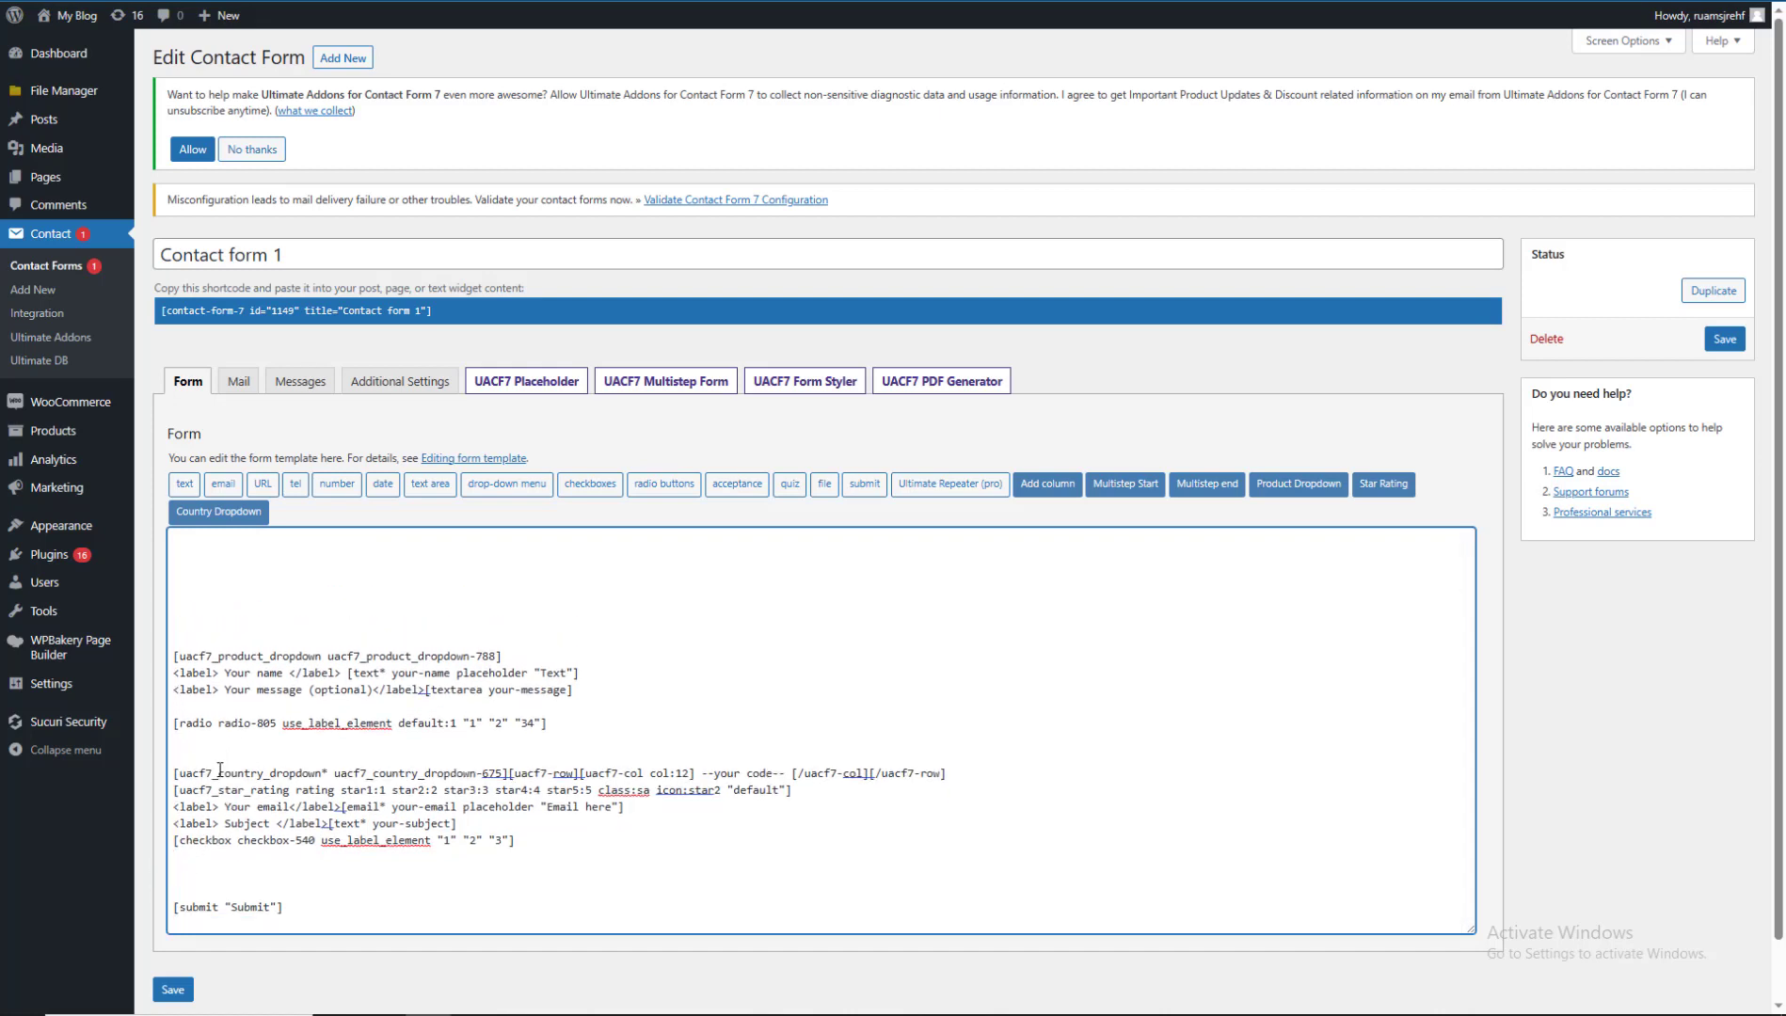
Delete the country dropdown line from the template.
click(792, 774)
key(Return)
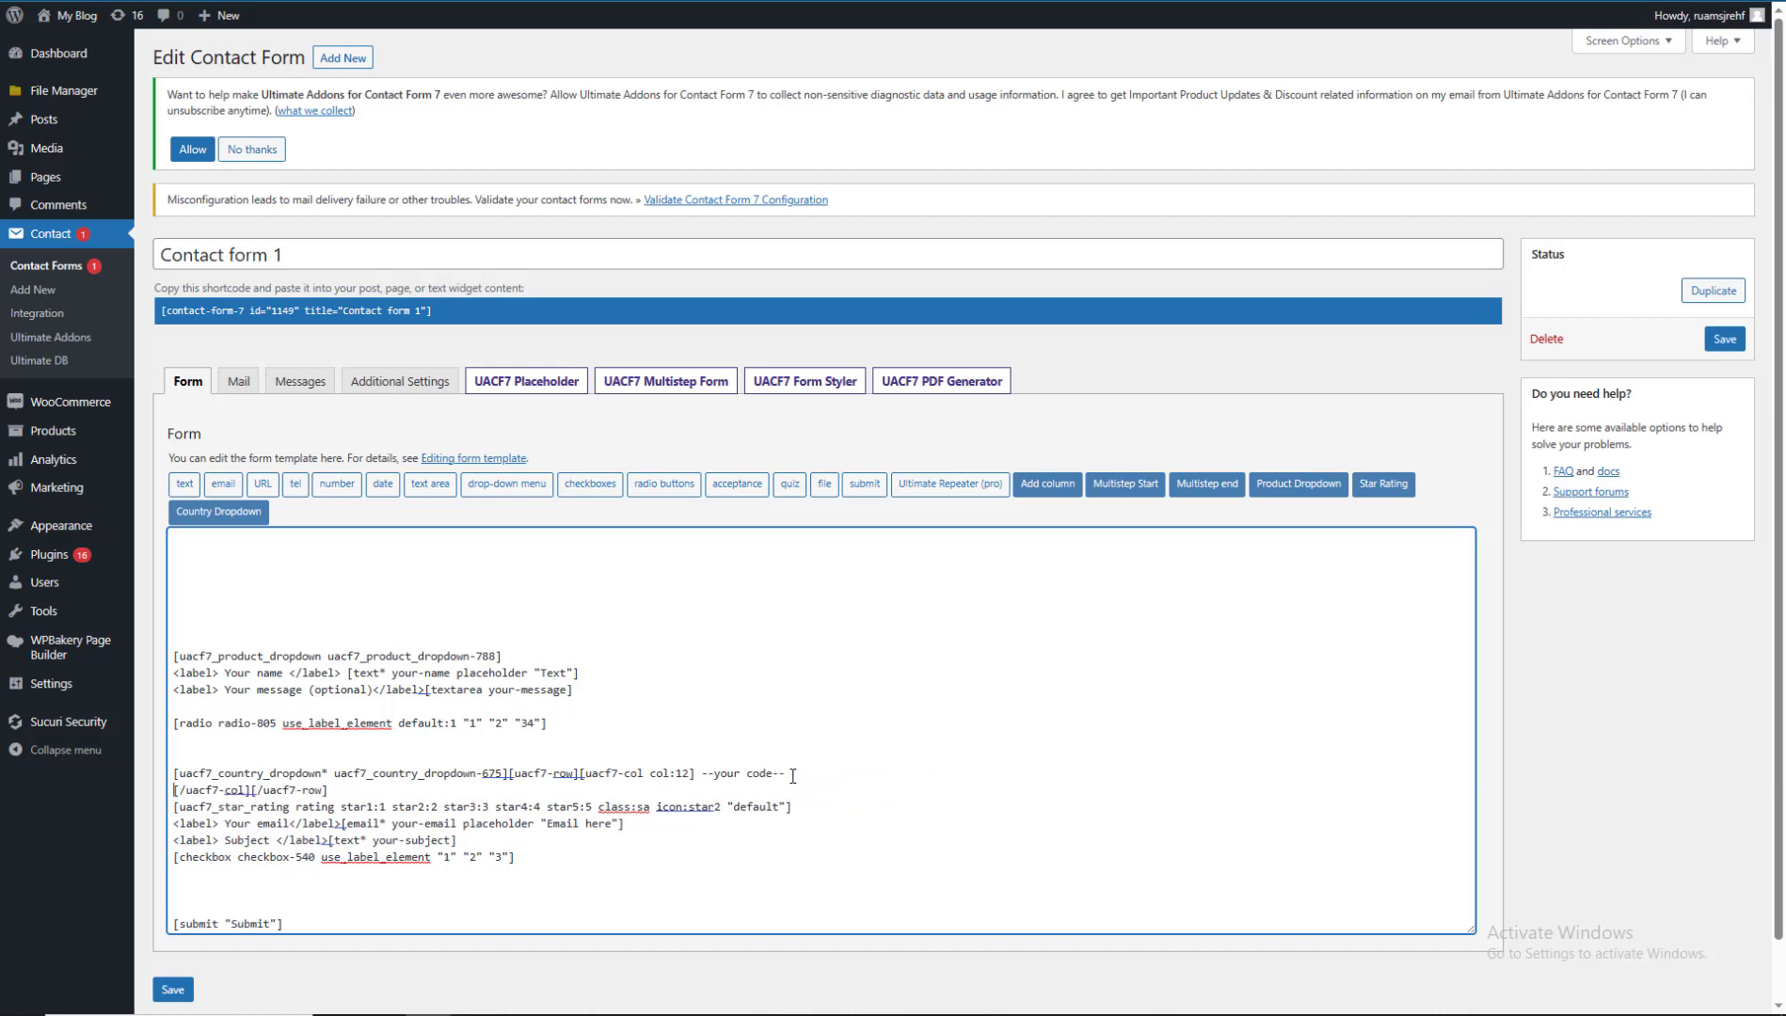
key(Return)
drag(792, 774, 232, 752)
key(BackSpace)
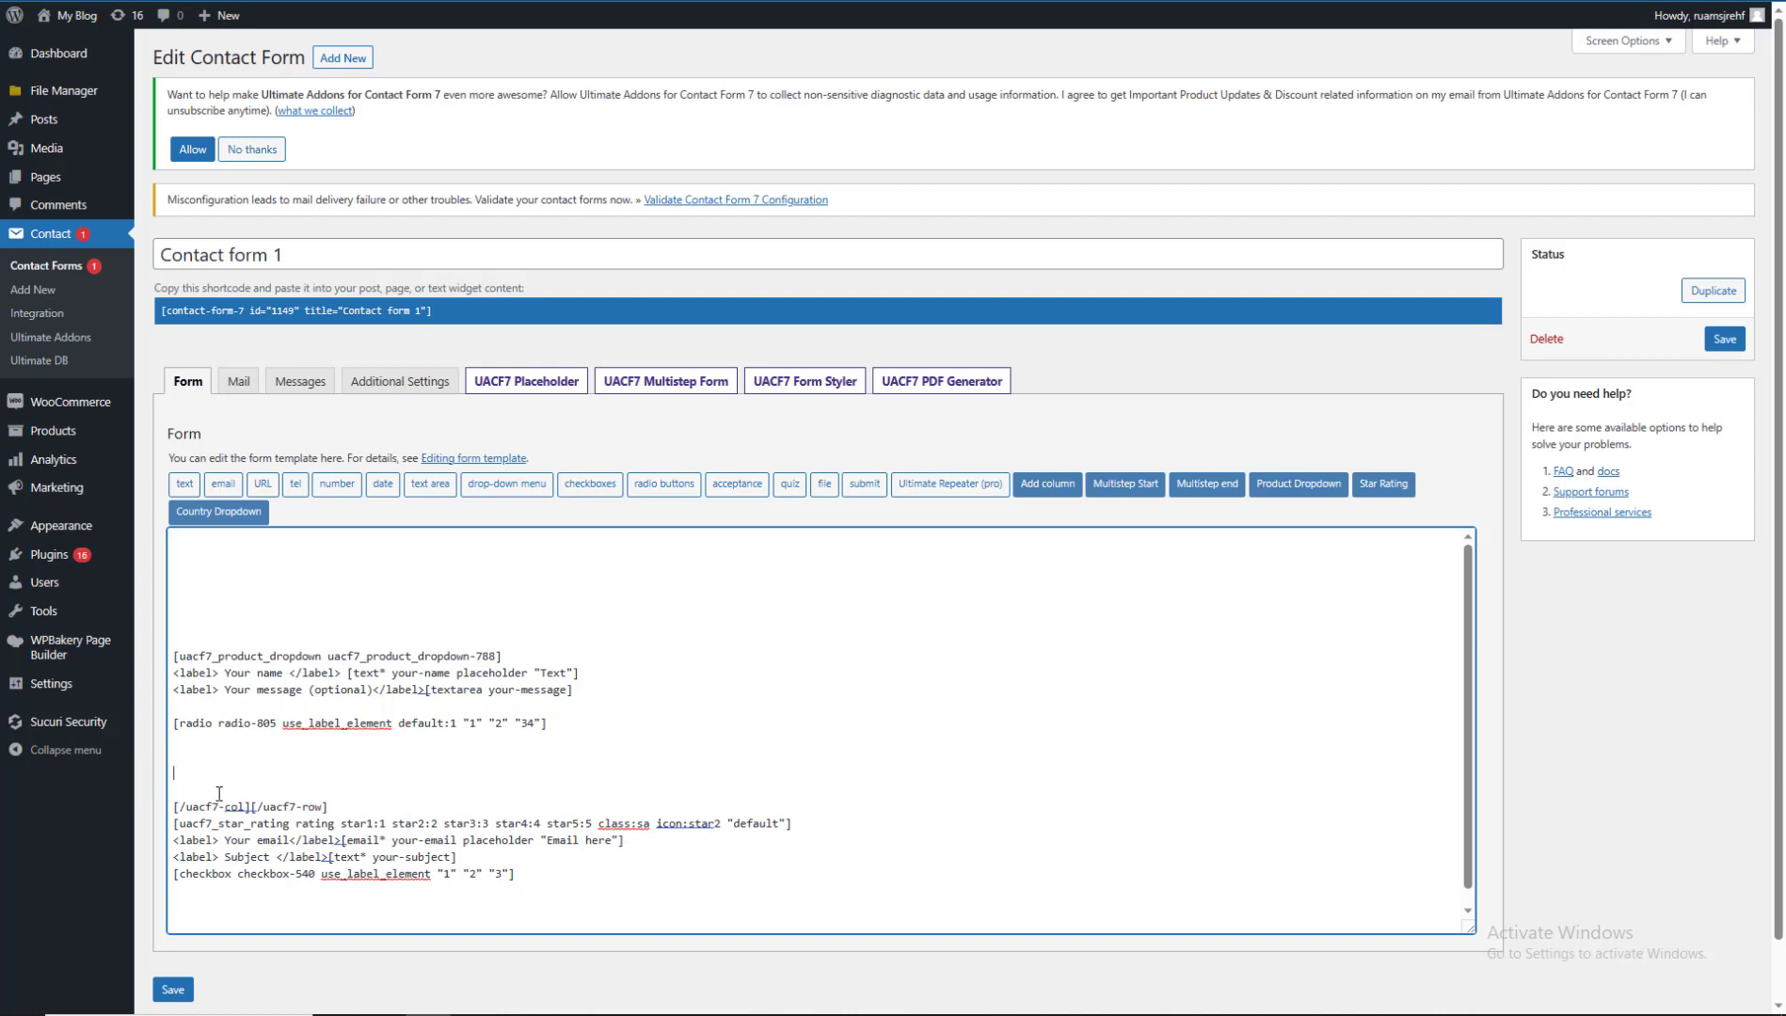
key(BackSpace)
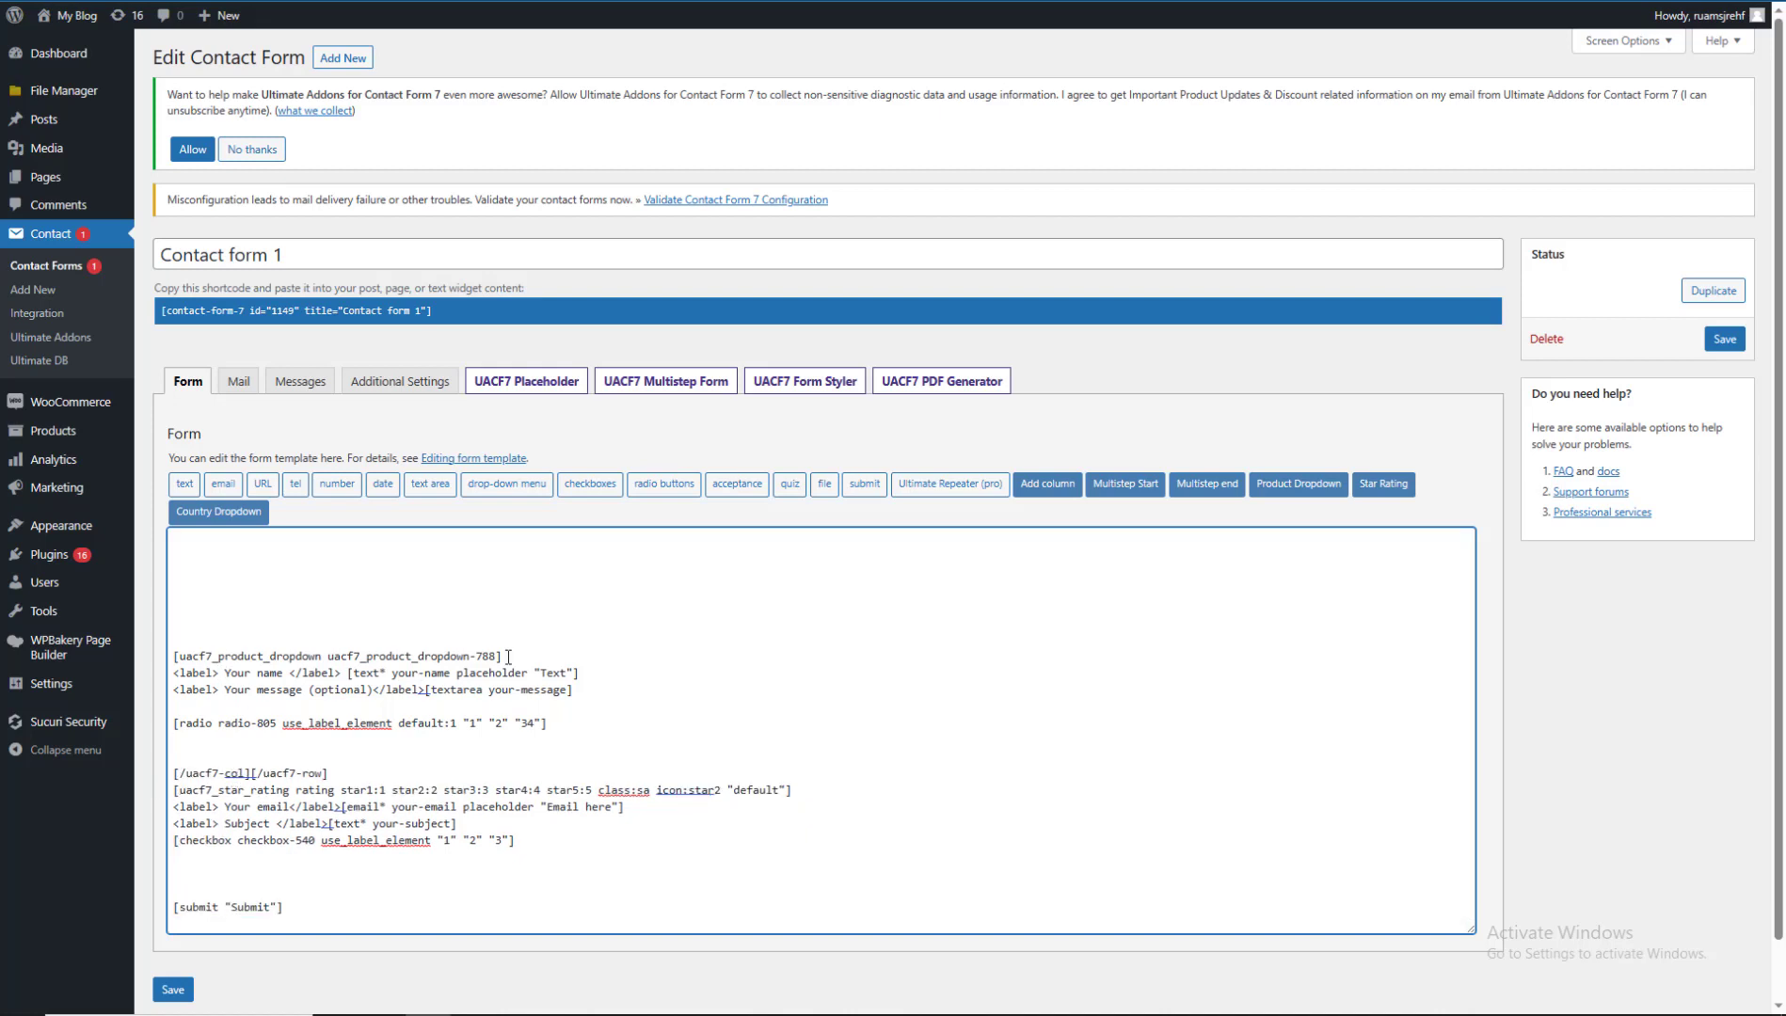
Delete the star rating line and the remaining closing column and row tags.
click(252, 772)
key(Return)
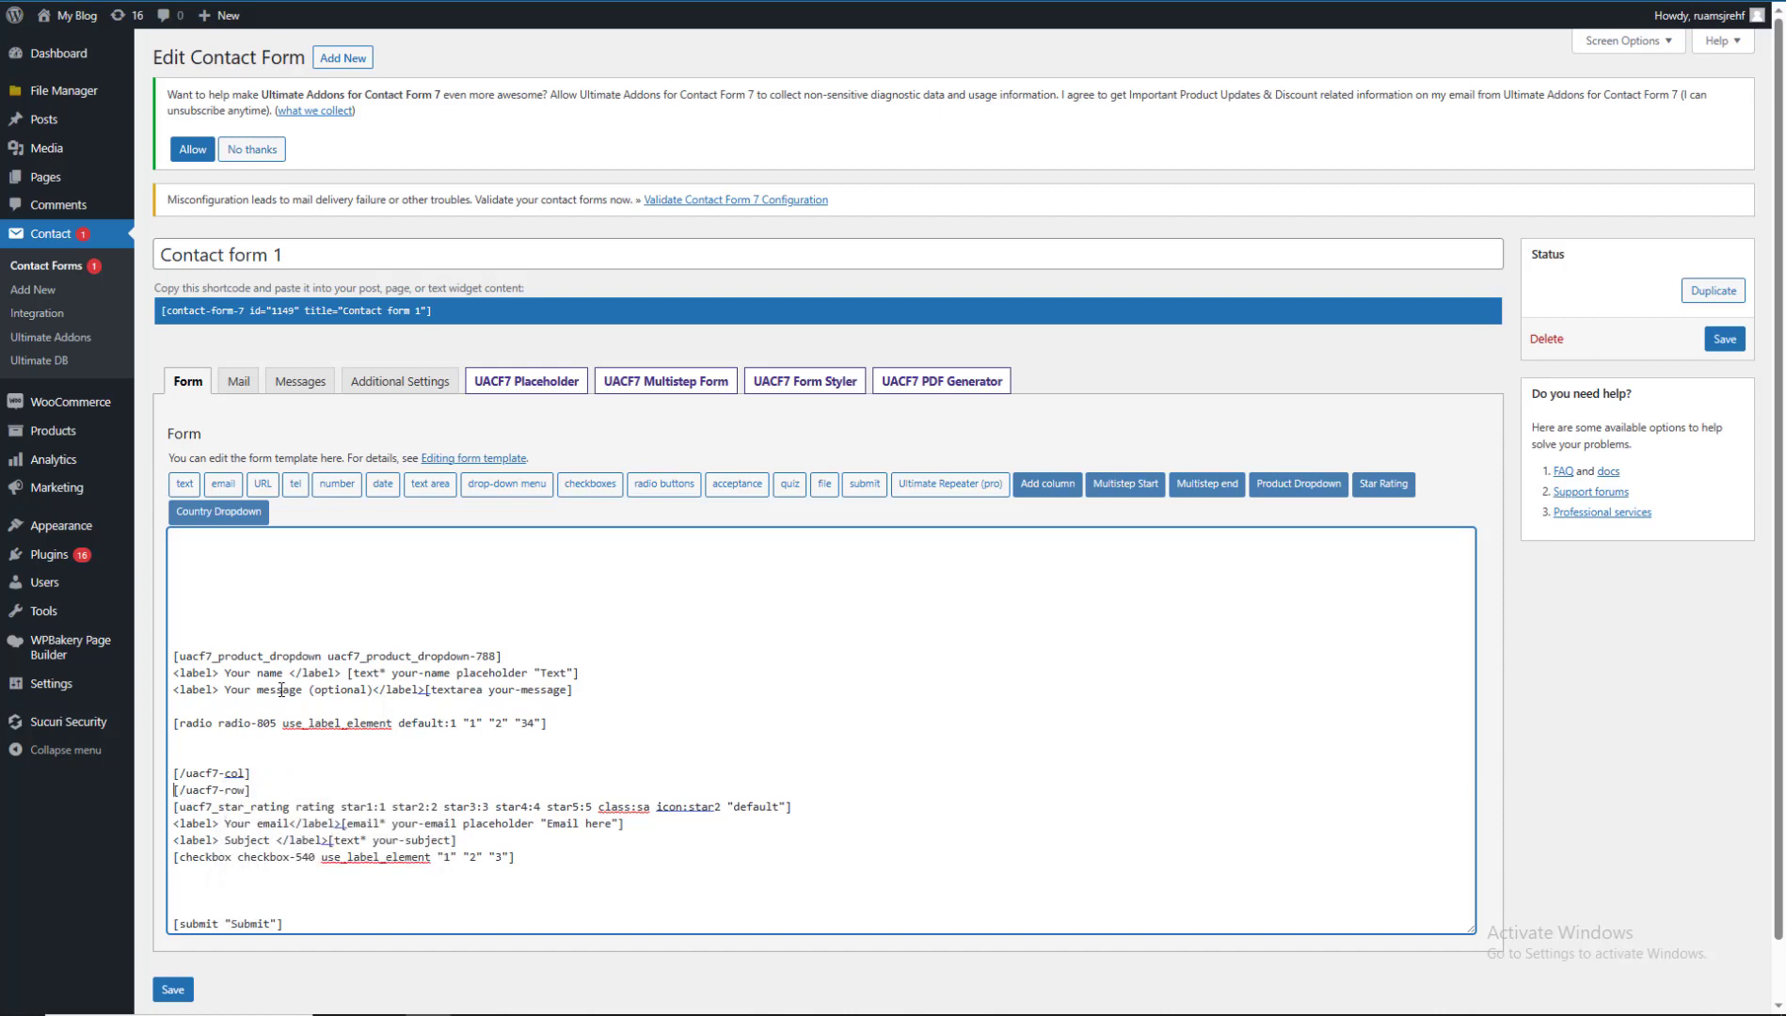
key(Return)
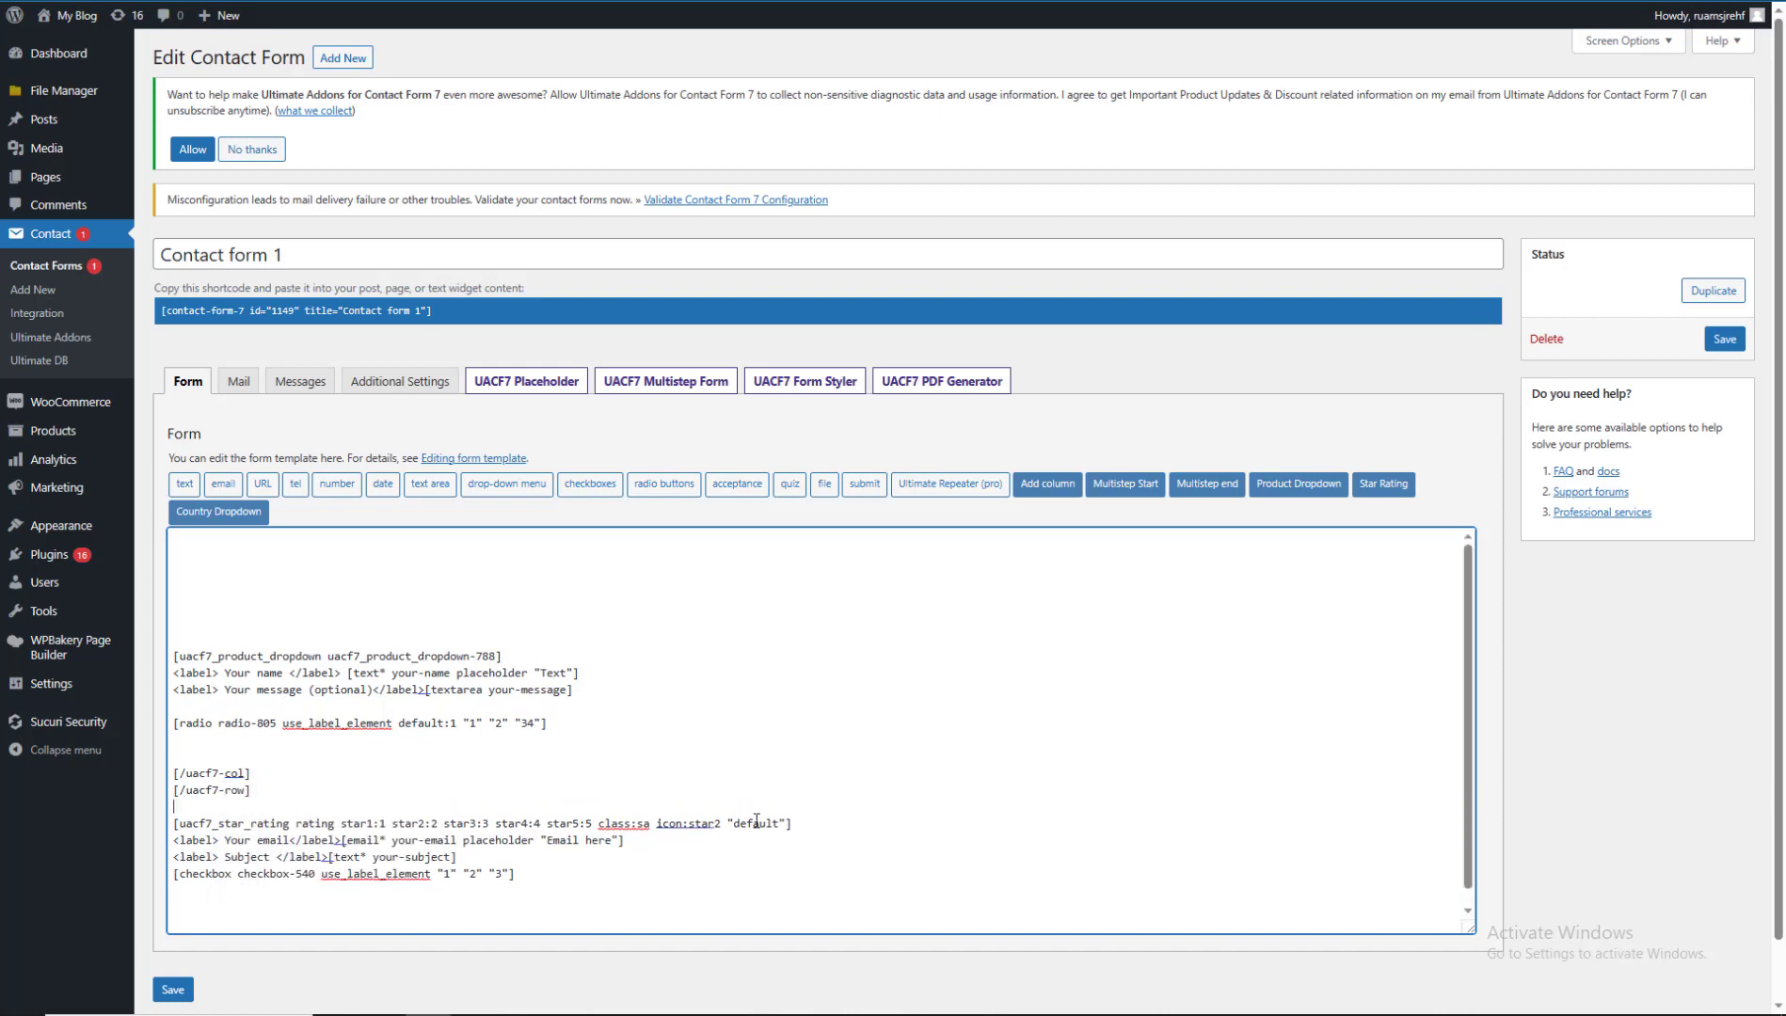
drag(793, 824, 158, 825)
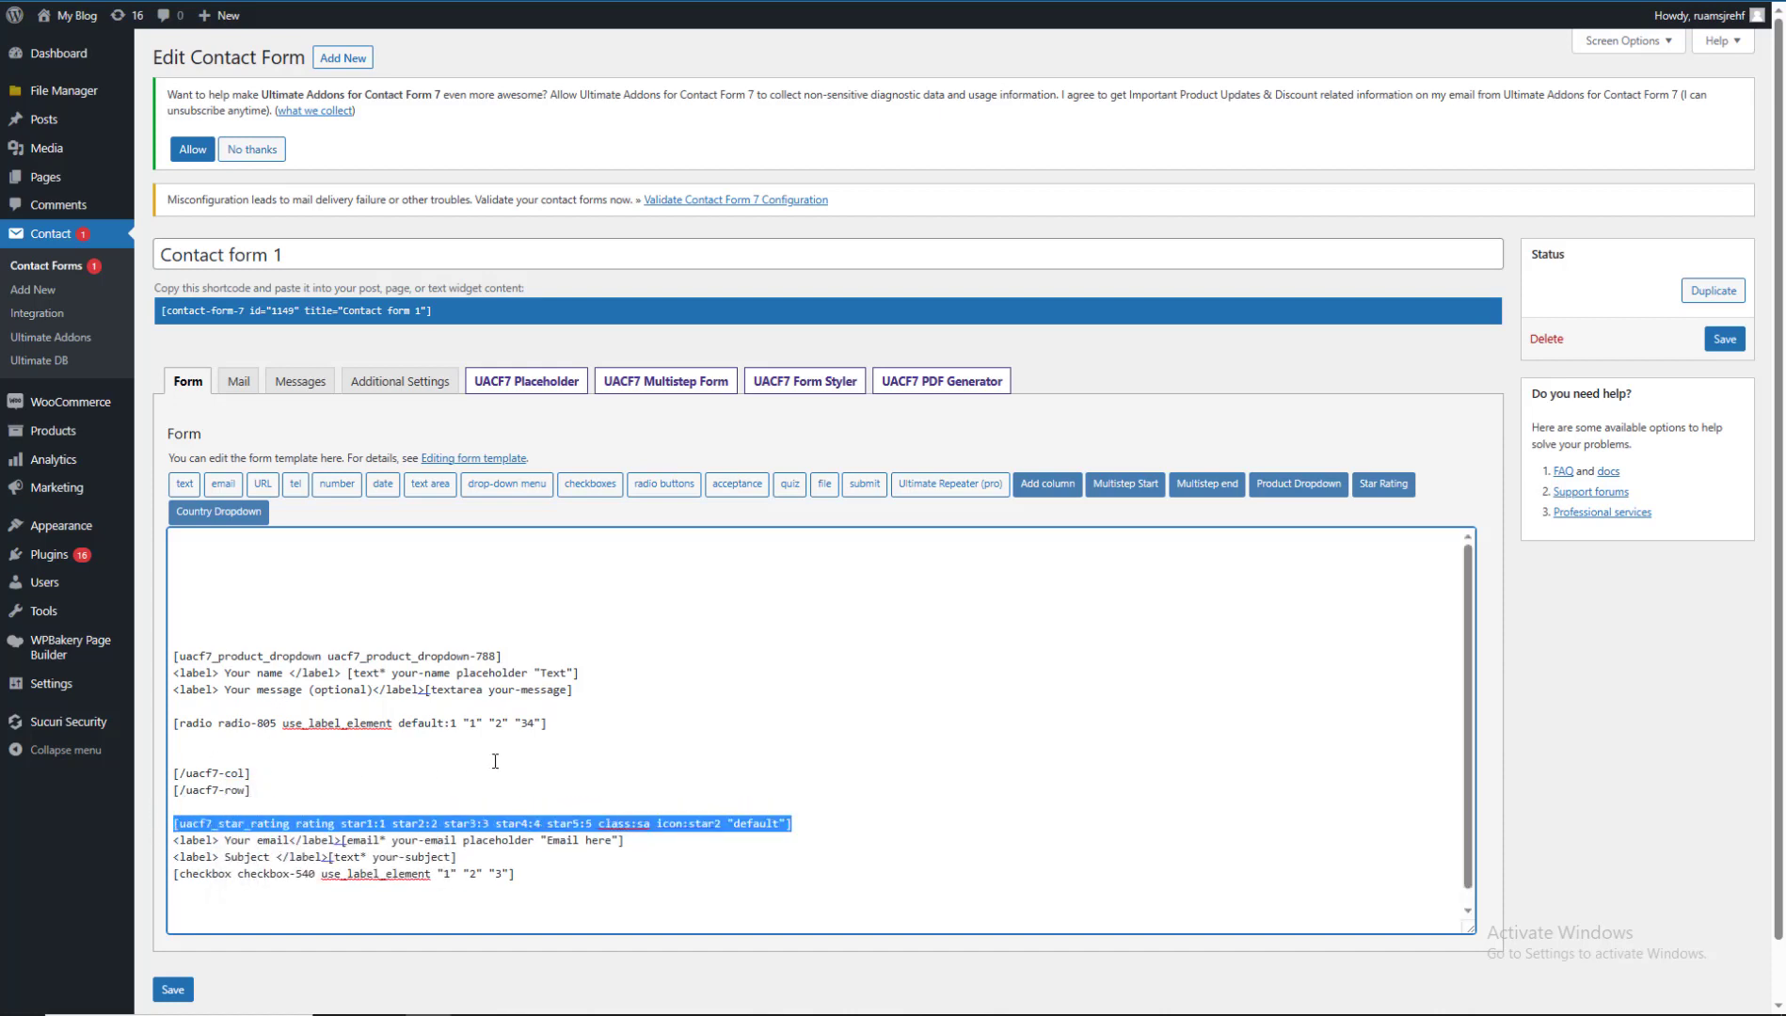
key(BackSpace)
key(BackSpace)
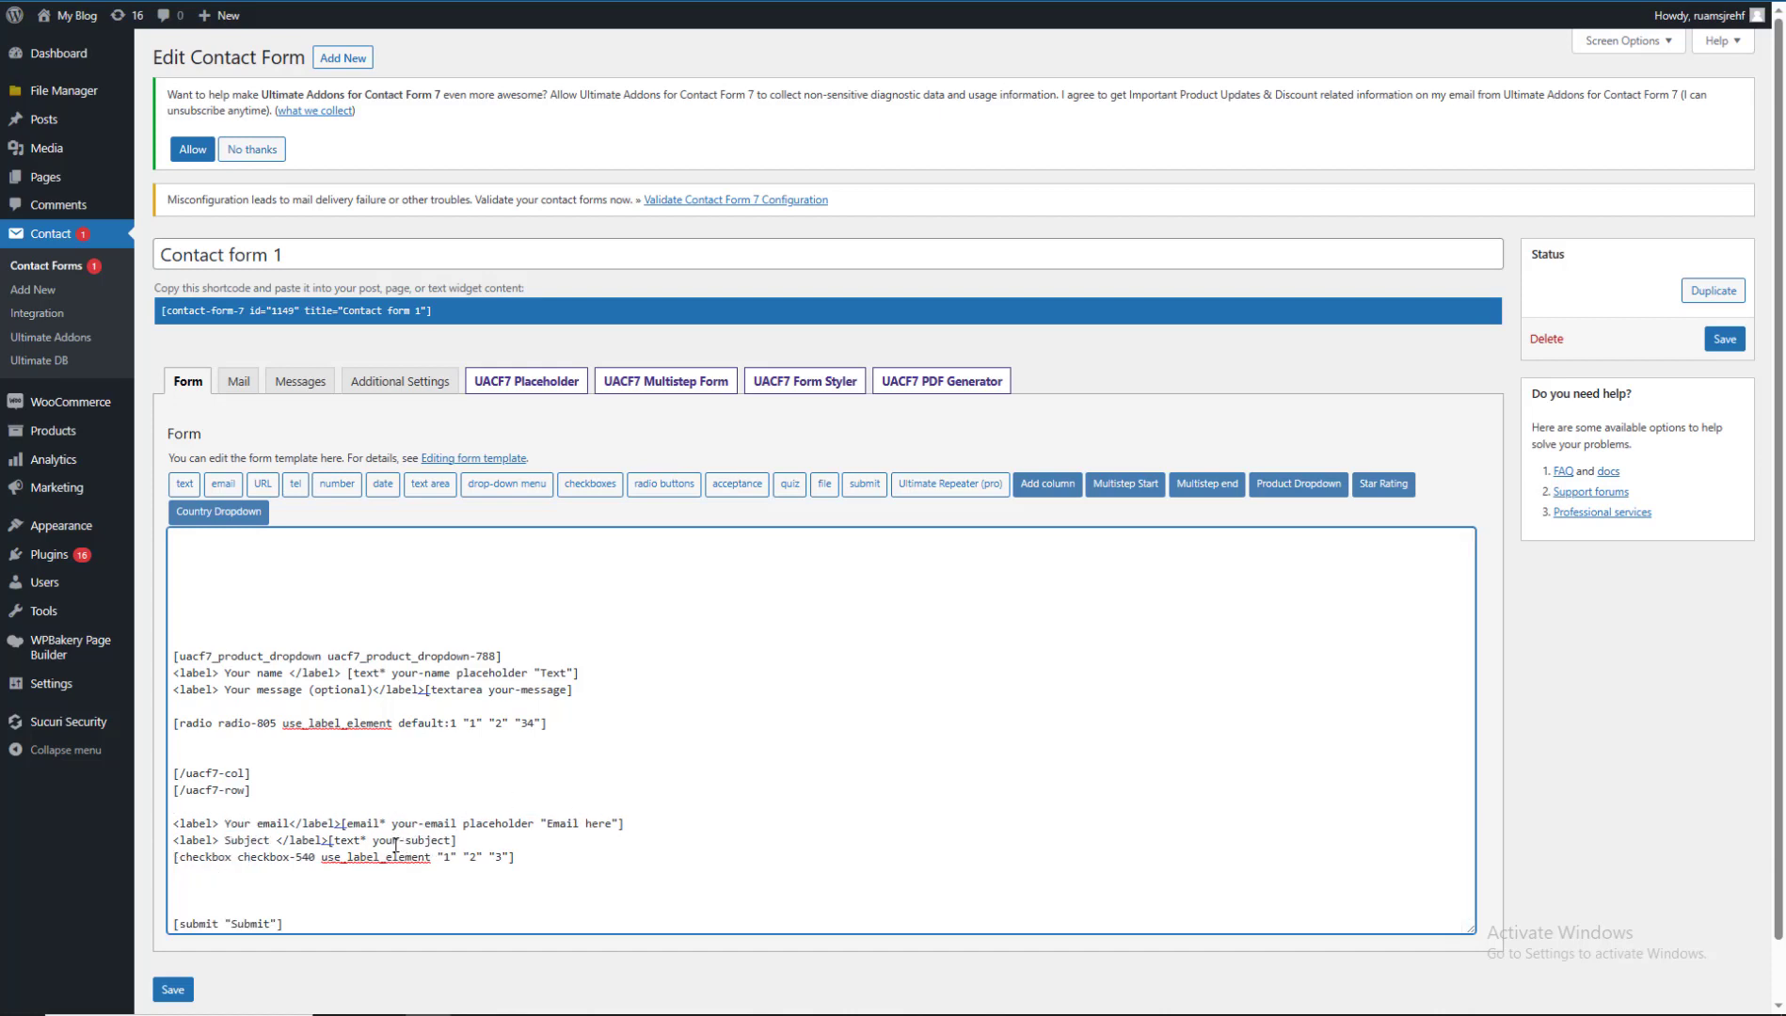
drag(256, 787, 138, 763)
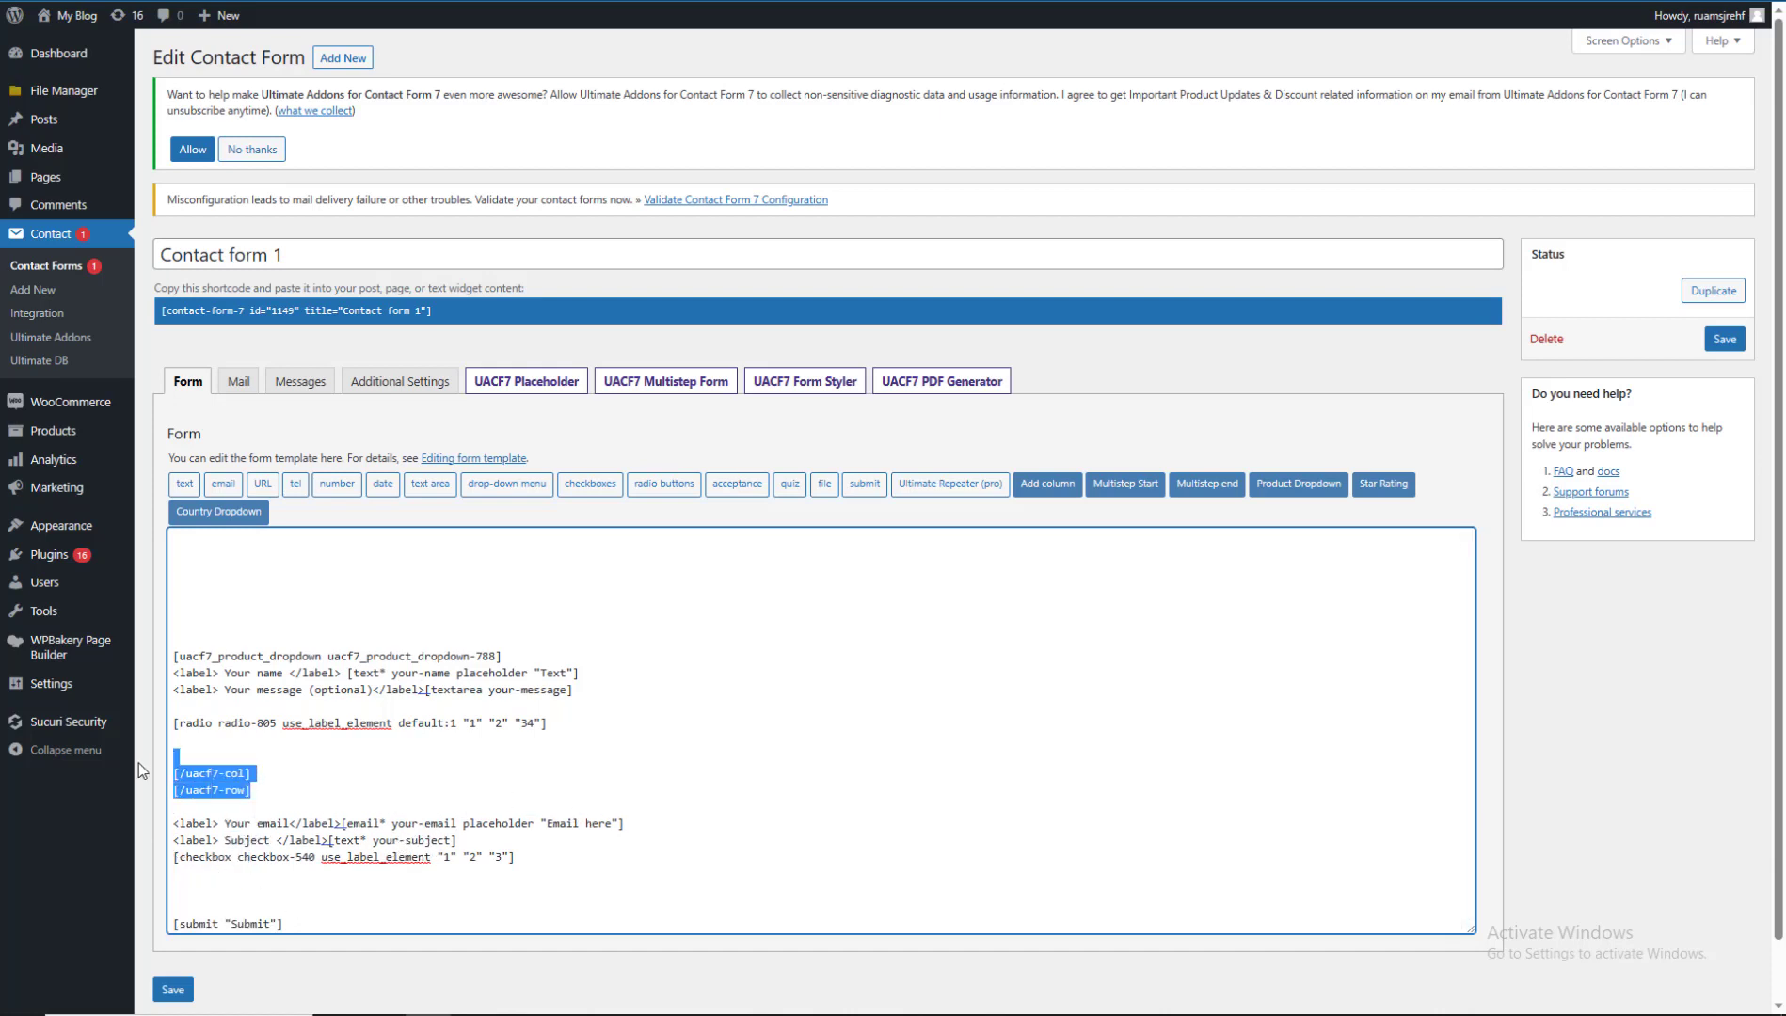
key(BackSpace)
Delete the product dropdown line and the blank lines above the submit button.
key(BackSpace)
key(BackSpace)
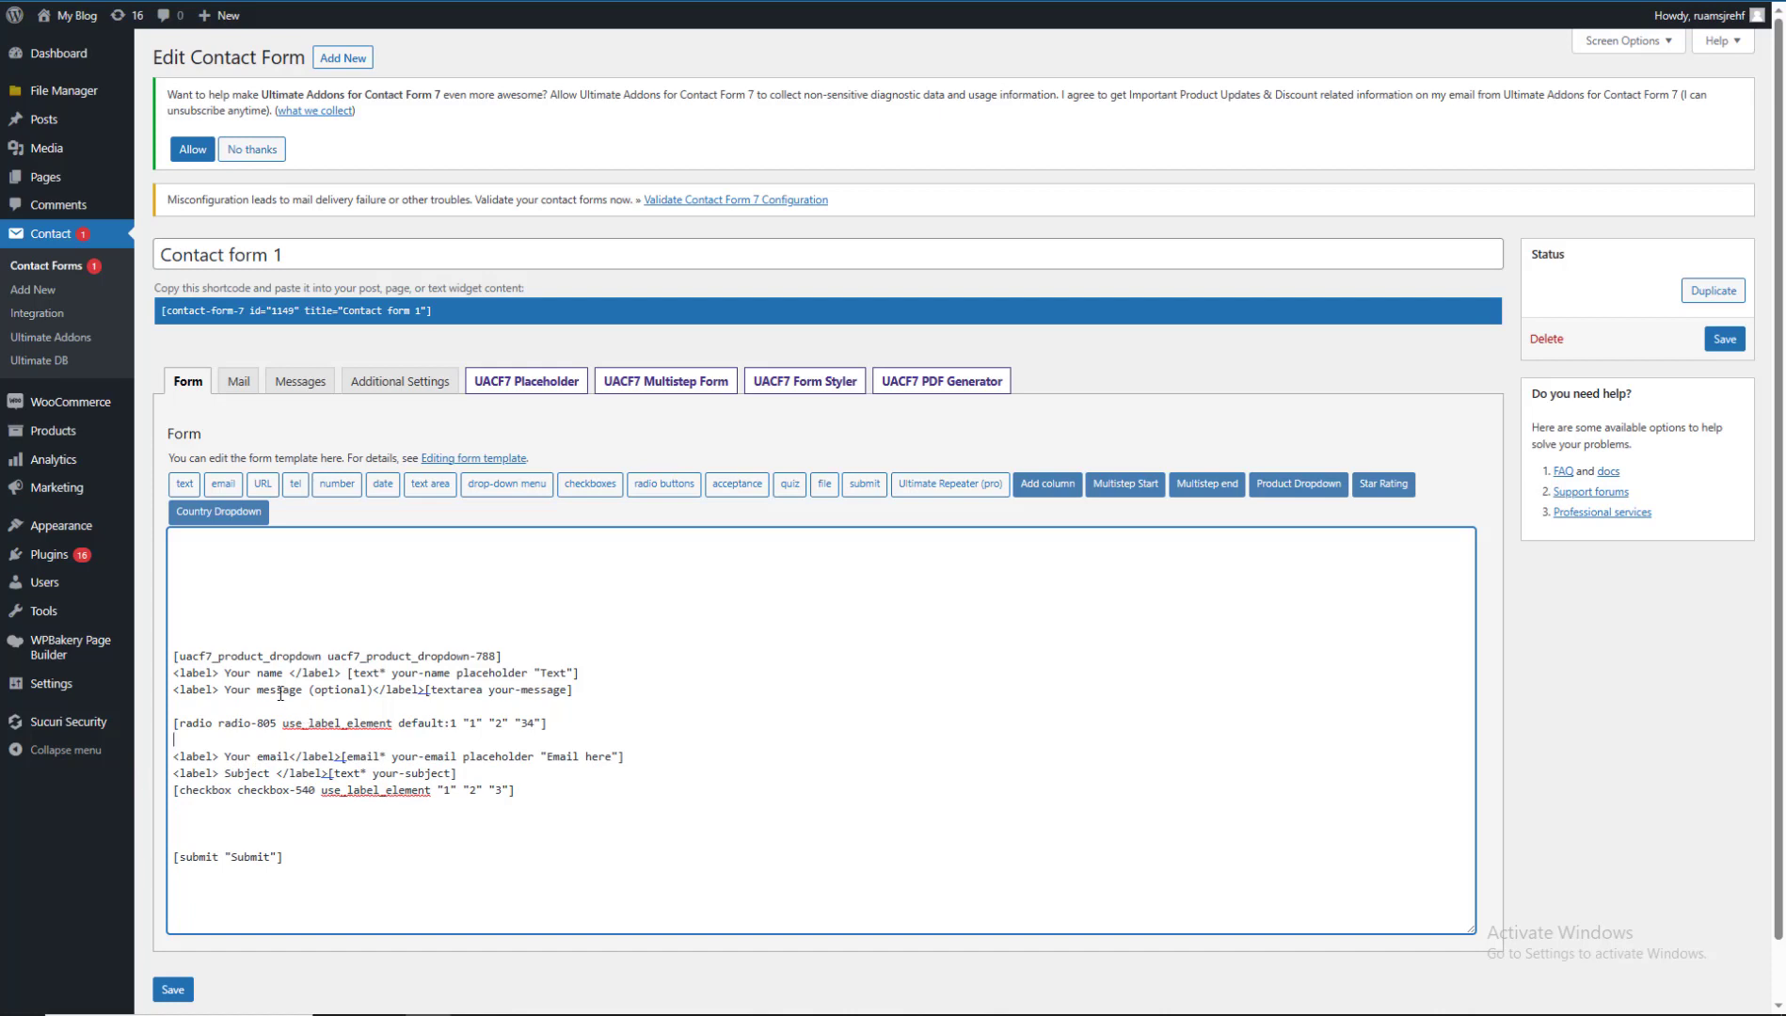
drag(525, 656, 188, 657)
key(BackSpace)
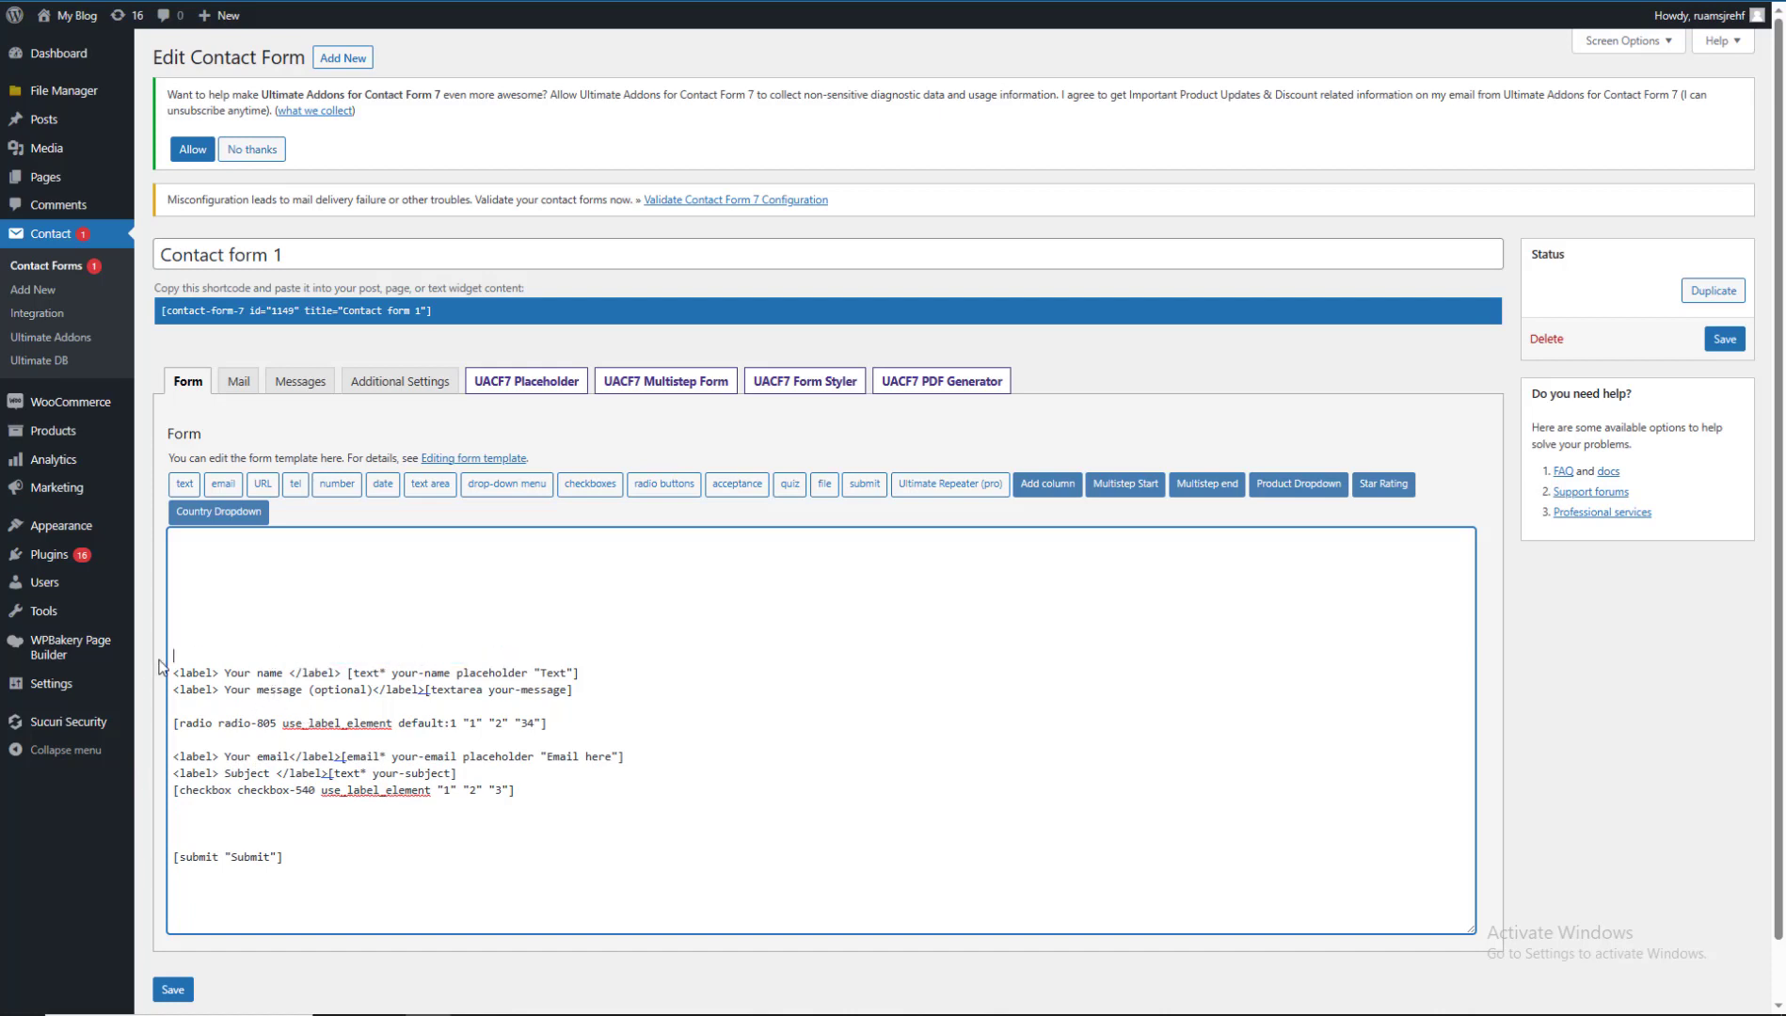
key(BackSpace)
key(BackSpace)
key(BackSpace)
key(BackSpace)
key(BackSpace)
key(BackSpace)
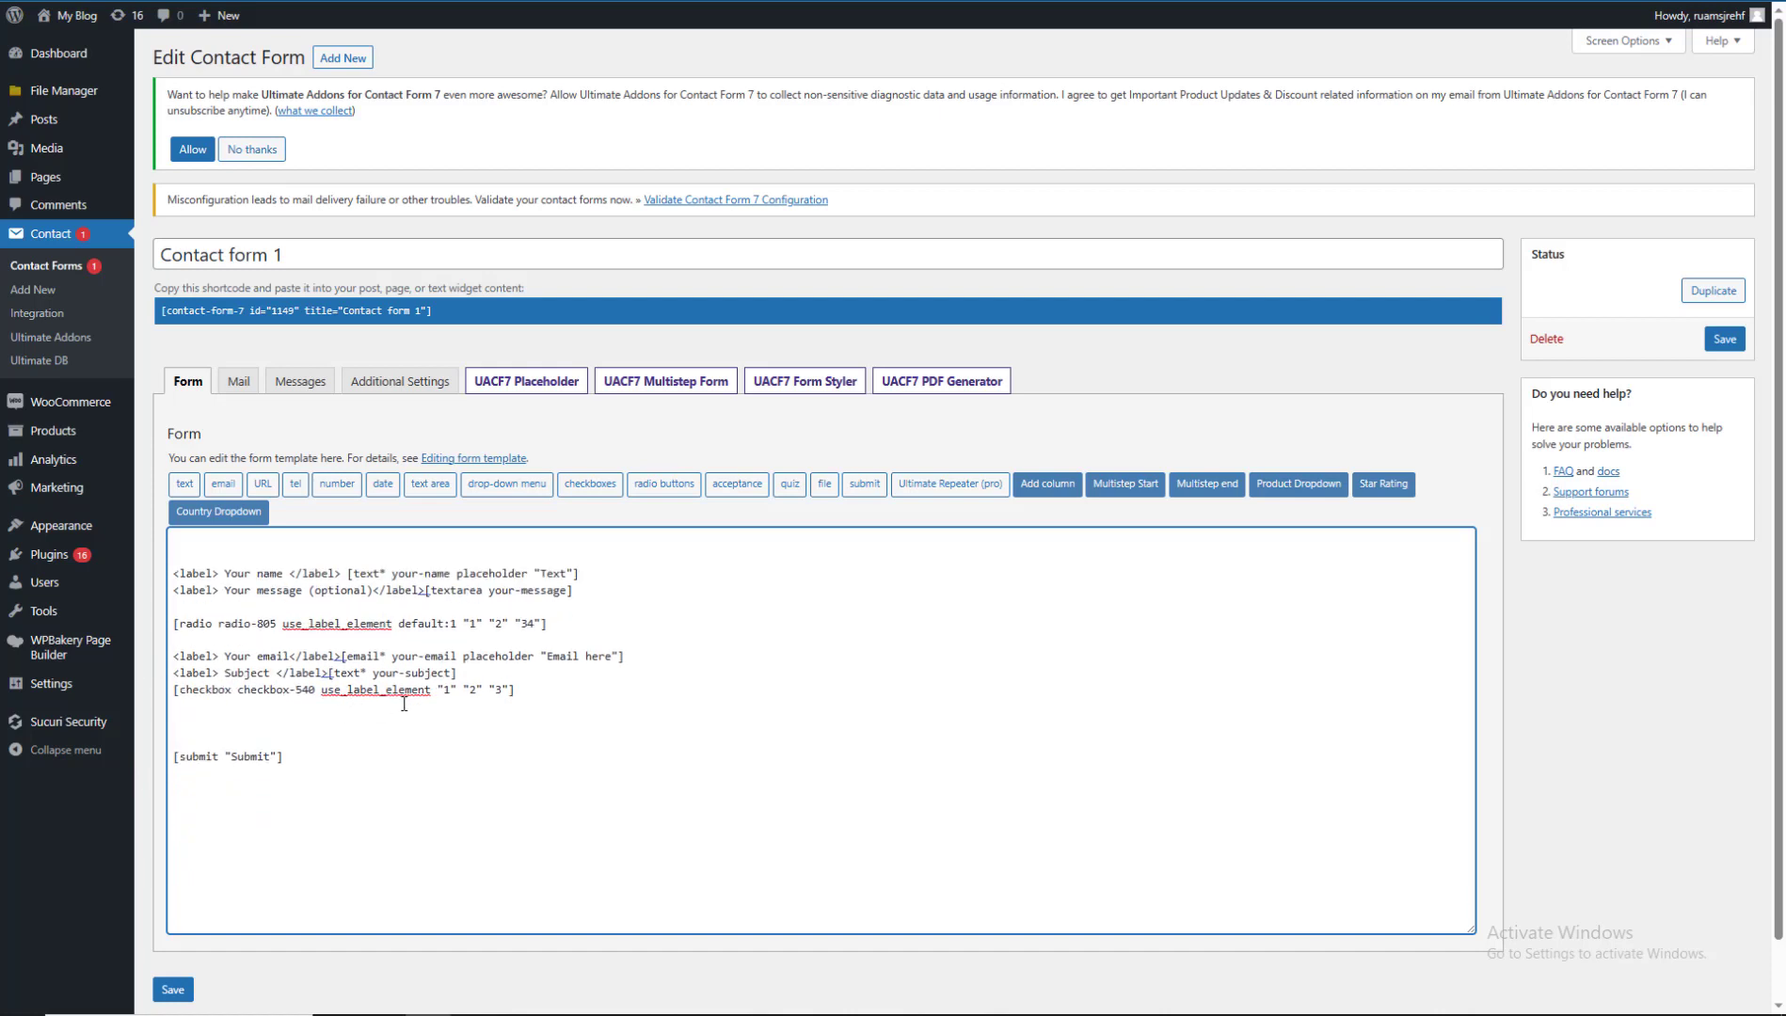
click(324, 722)
key(BackSpace)
key(BackSpace)
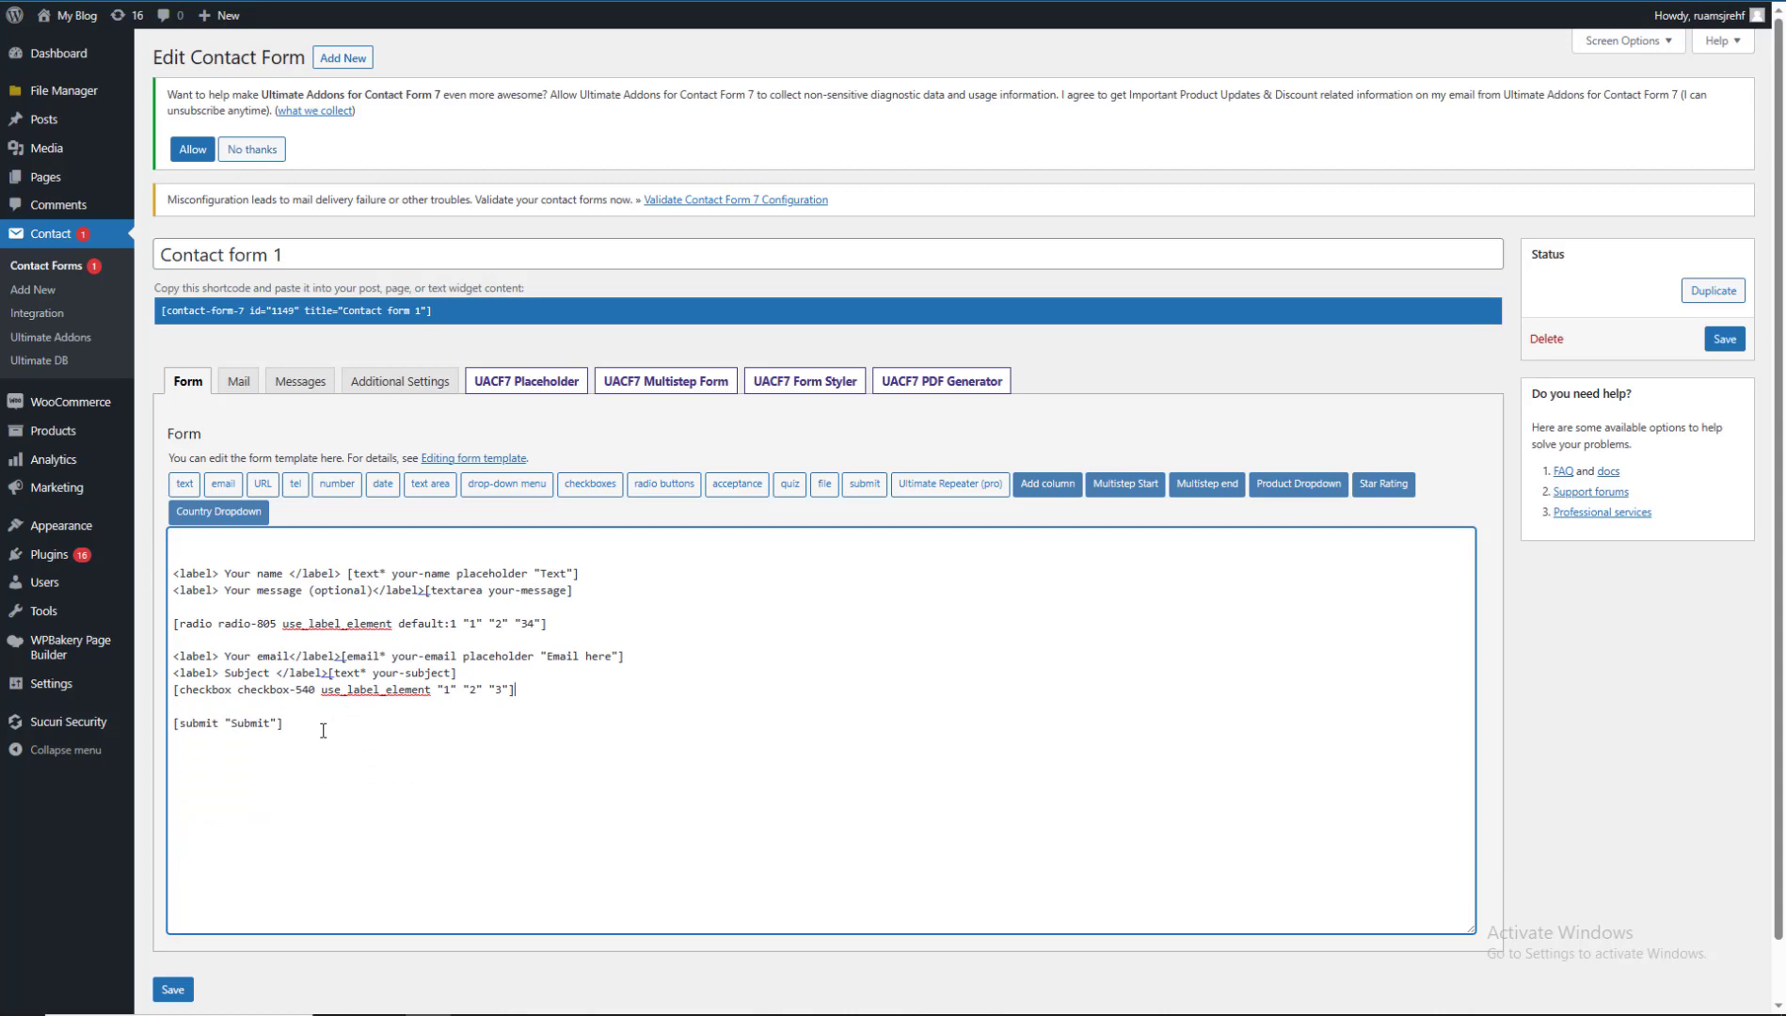
Save the trimmed Contact form 1 and open the live site in a new tab.
click(1714, 340)
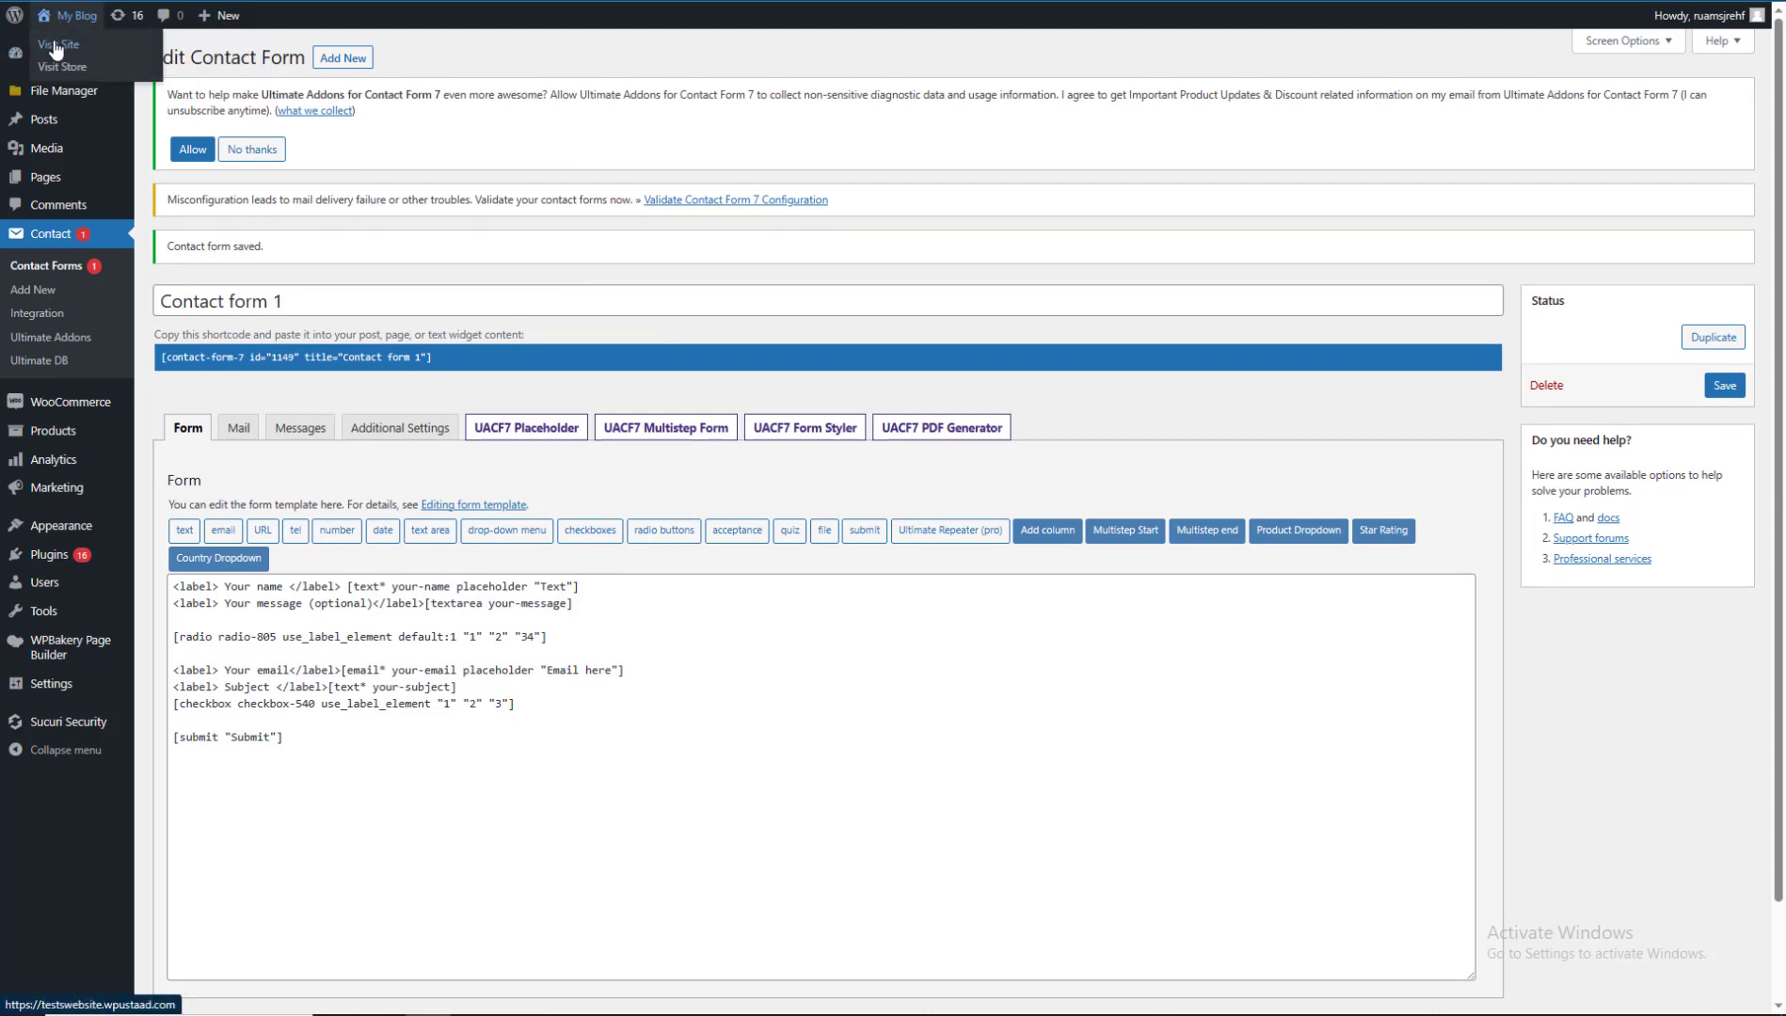
right_click(49, 42)
click(112, 55)
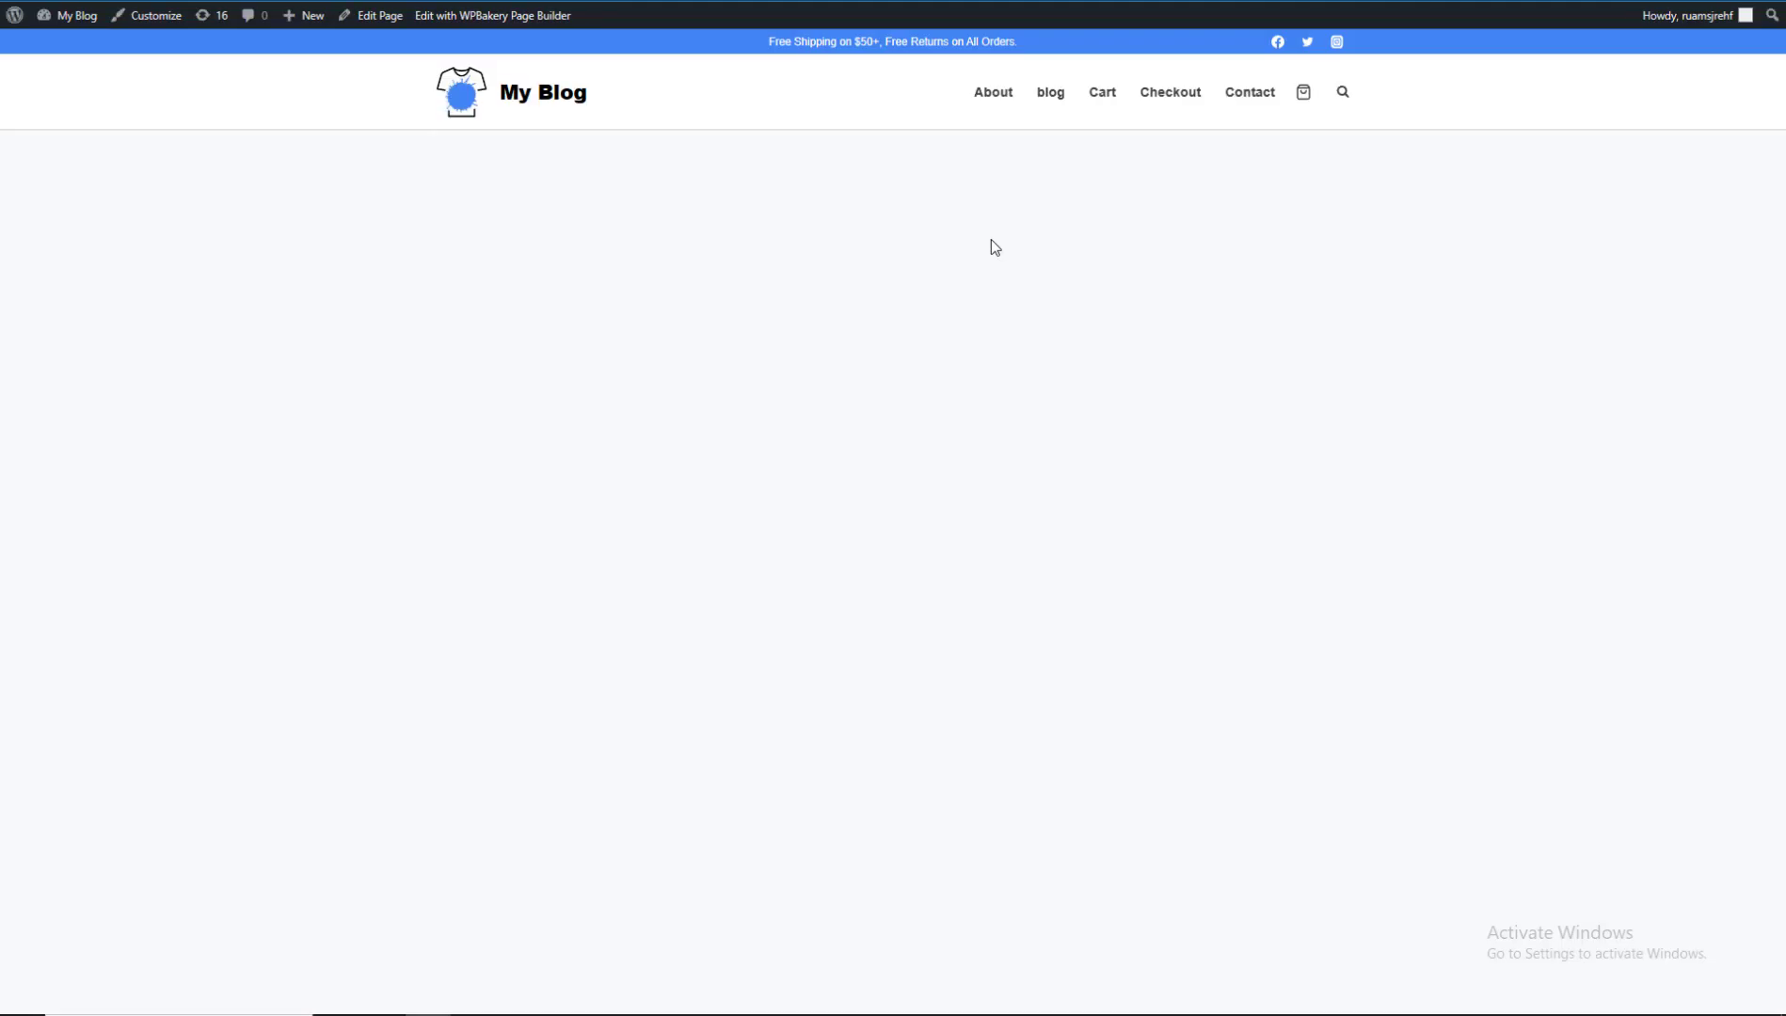
key(ctrl+w)
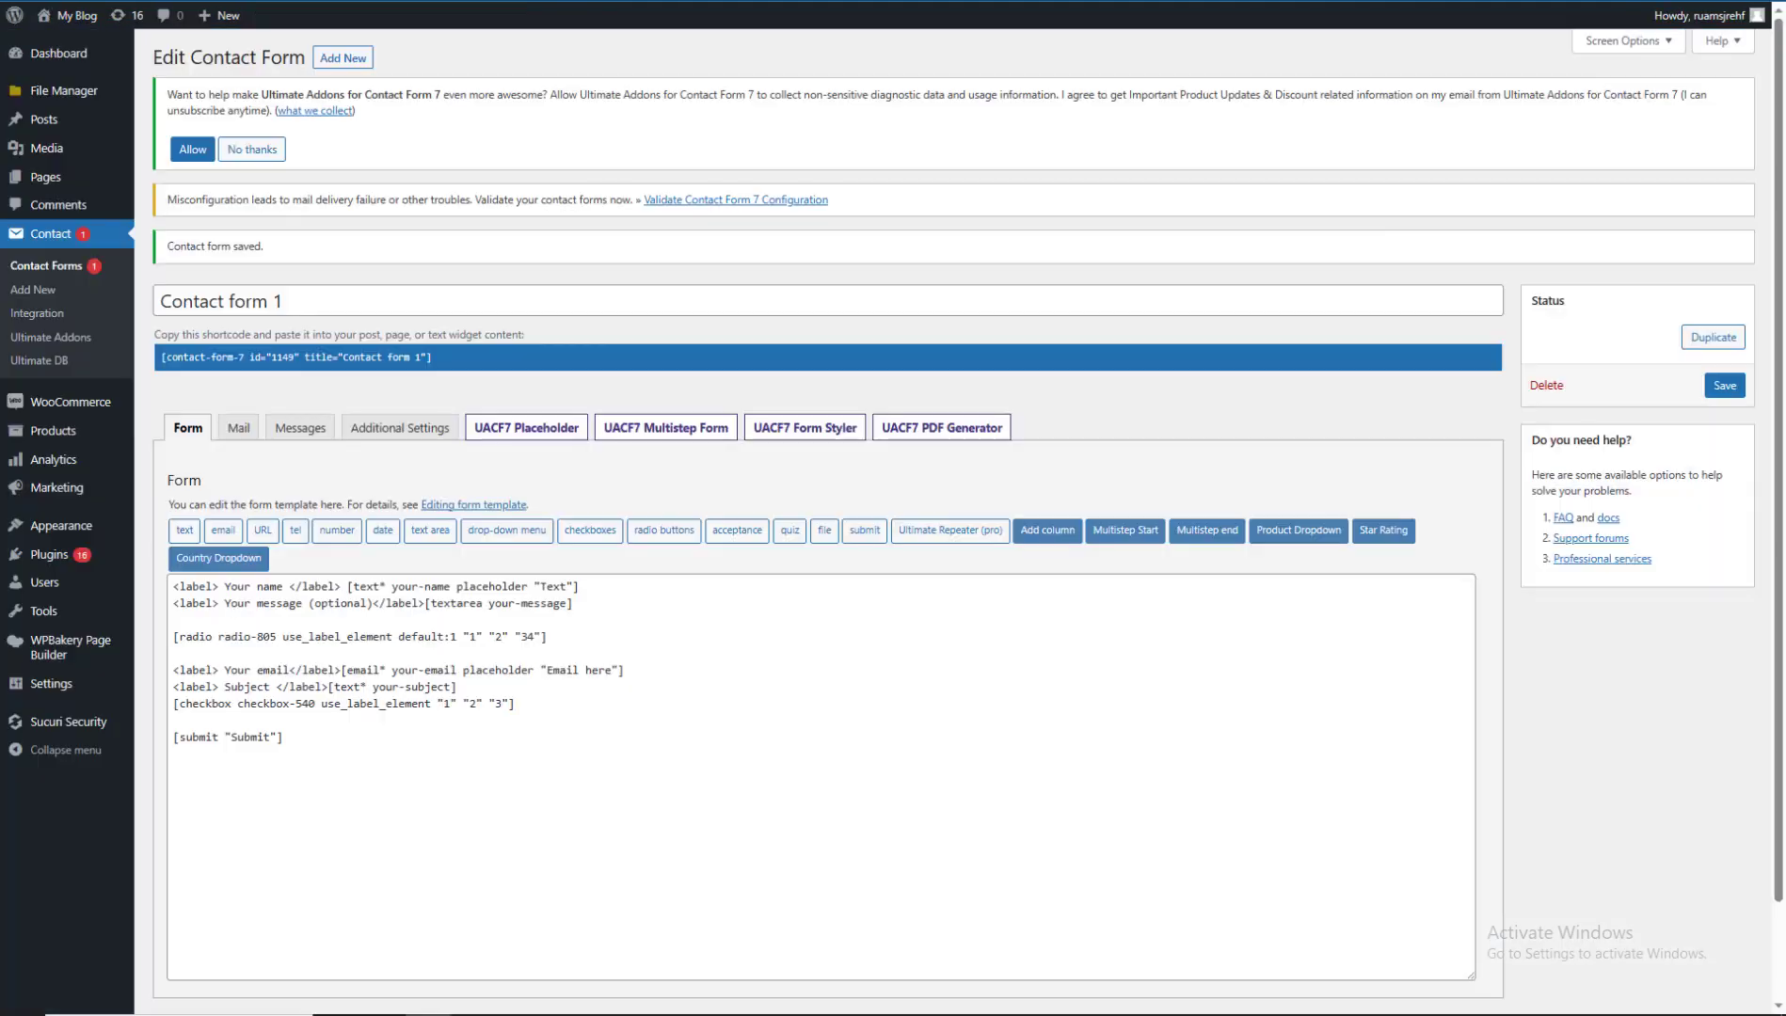
On the Placeholder tab, make the placeholder text purple on a blue background.
click(527, 429)
scroll(526, 429, down, 1)
scroll(376, 601, down, 1)
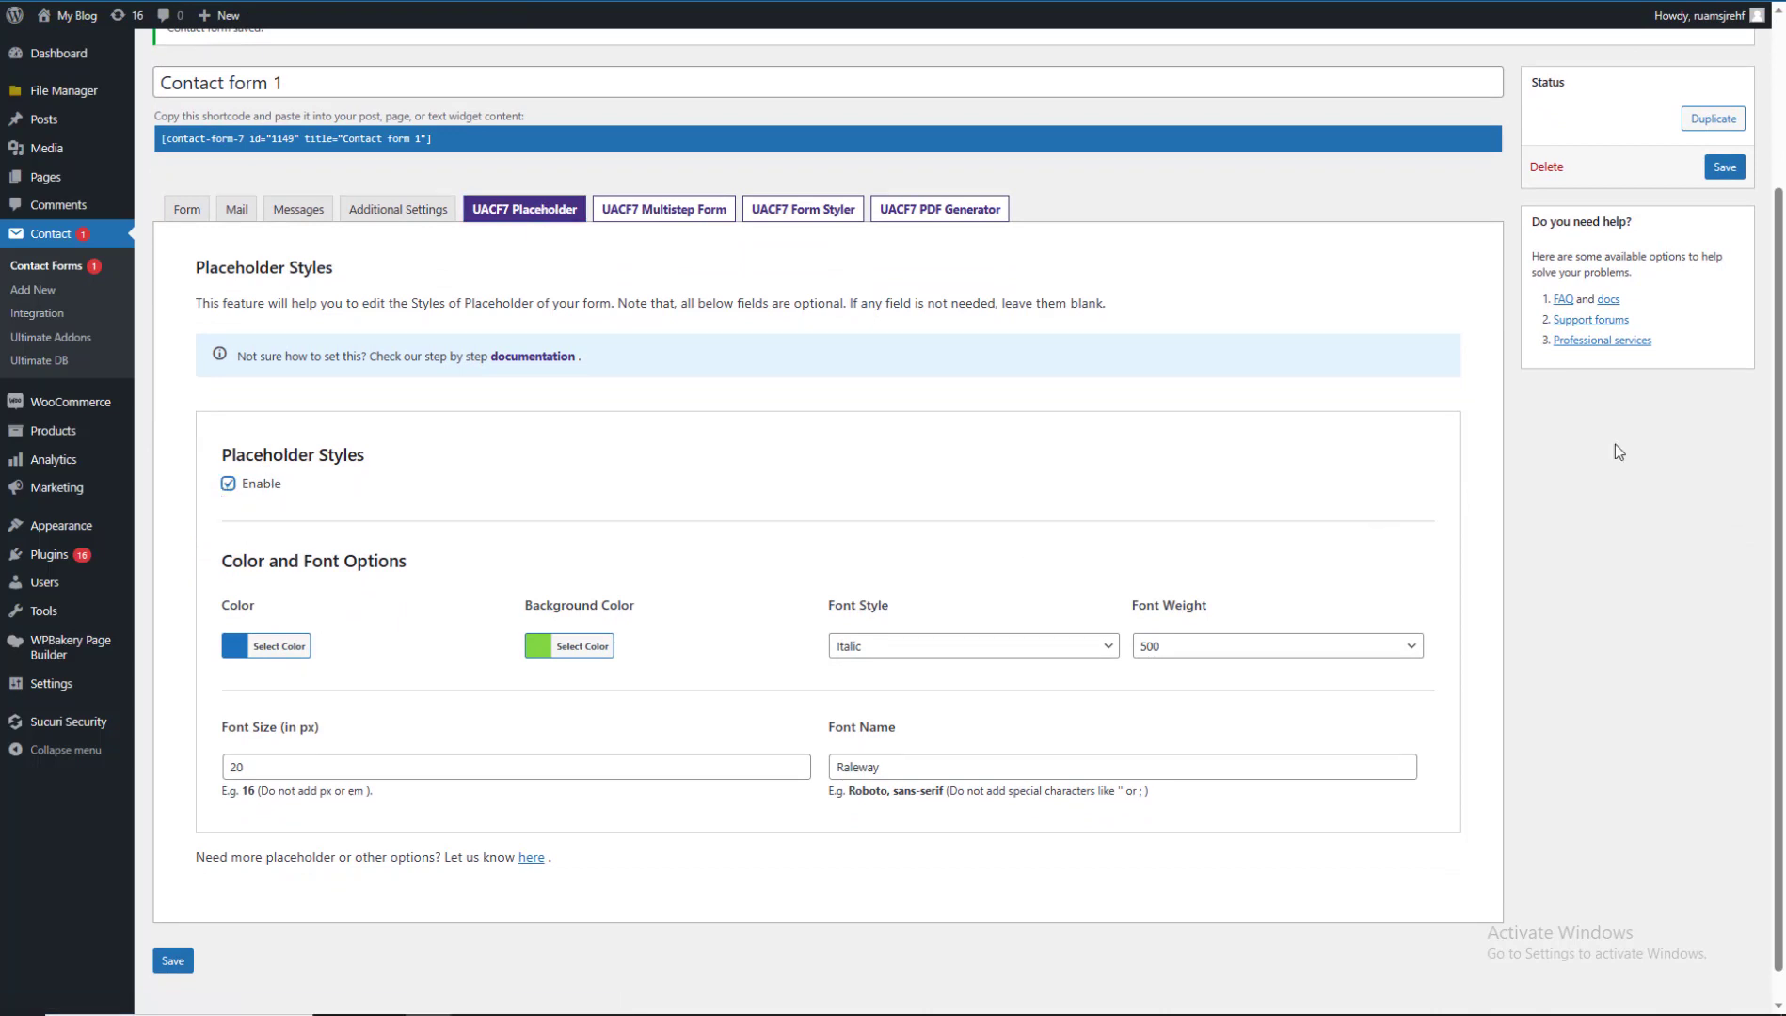
scroll(1223, 537, down, 1)
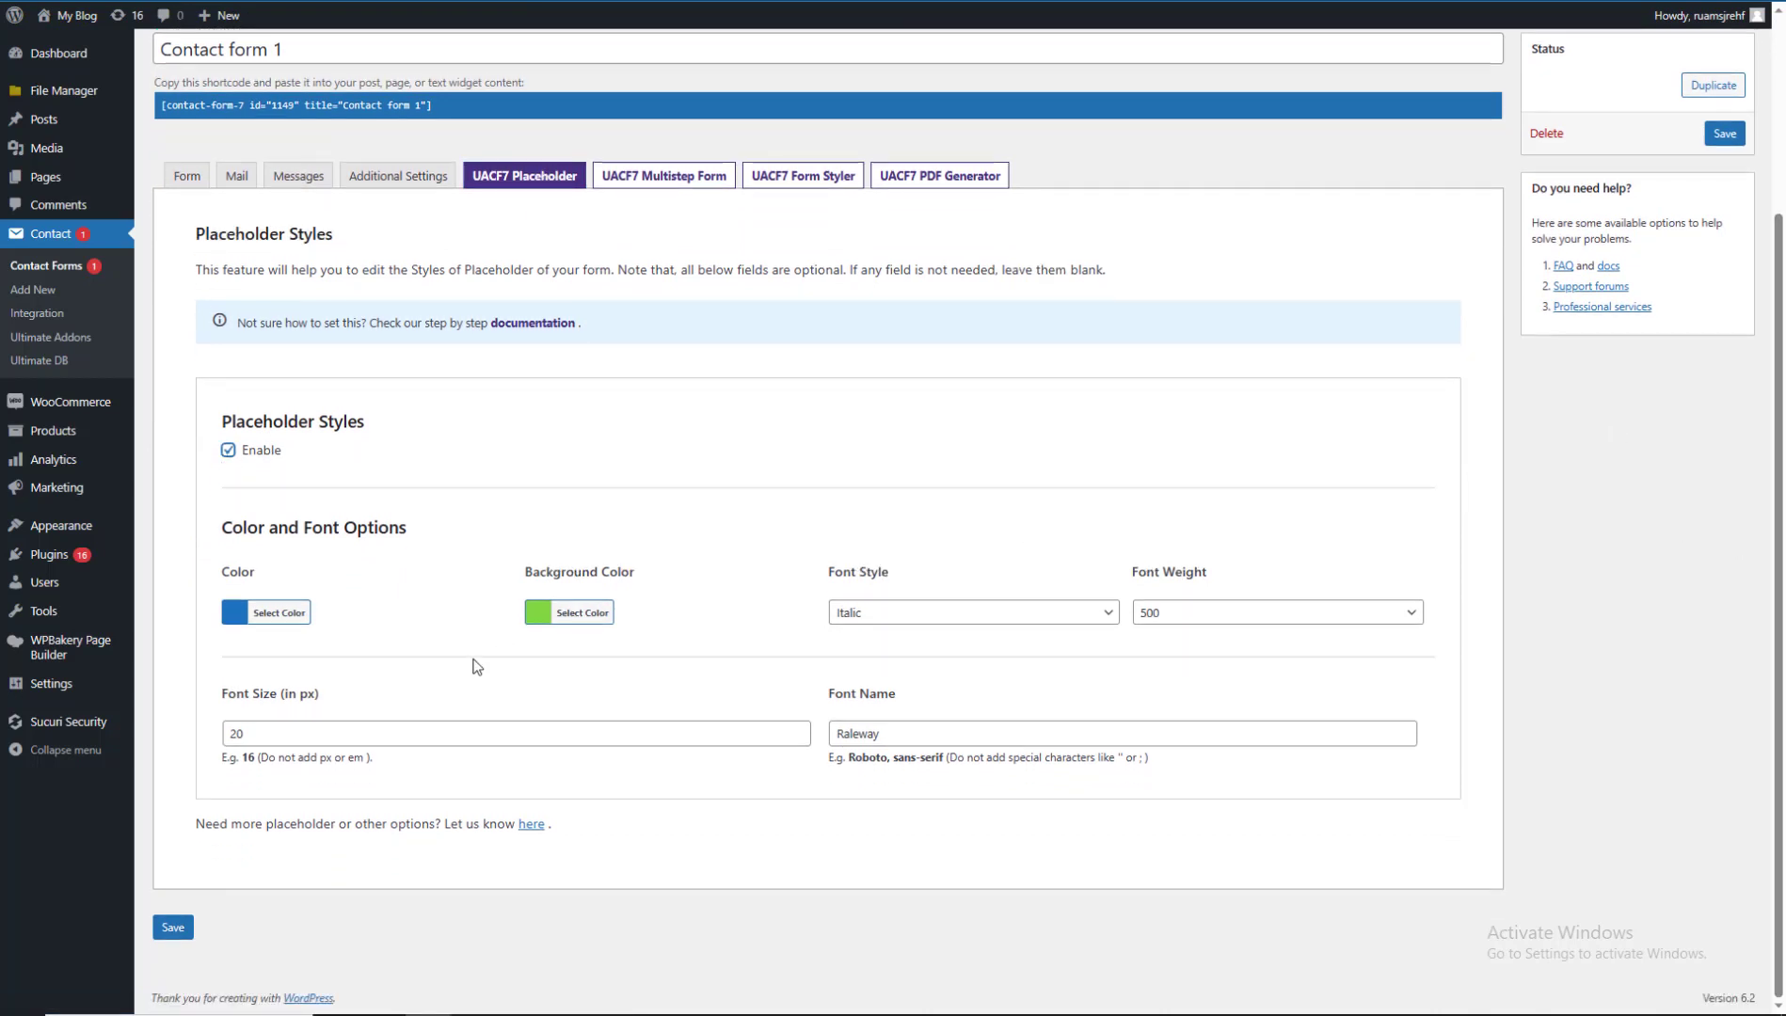
click(269, 617)
click(350, 701)
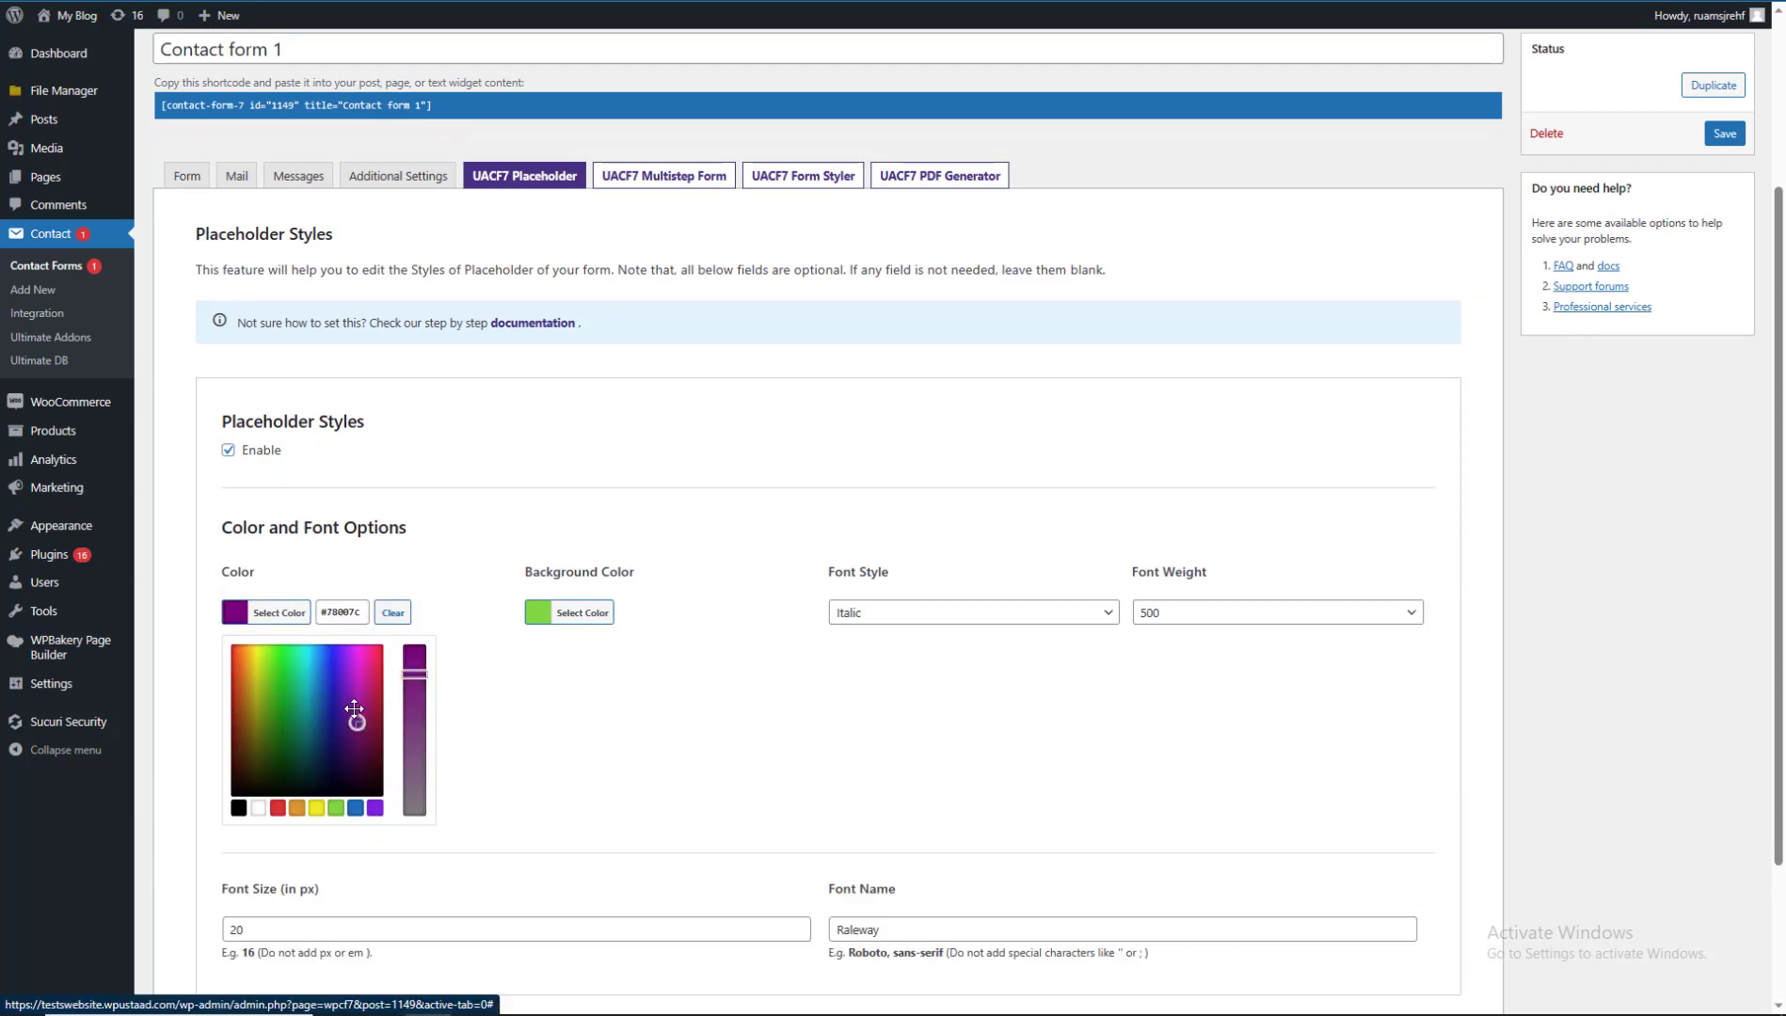
click(572, 712)
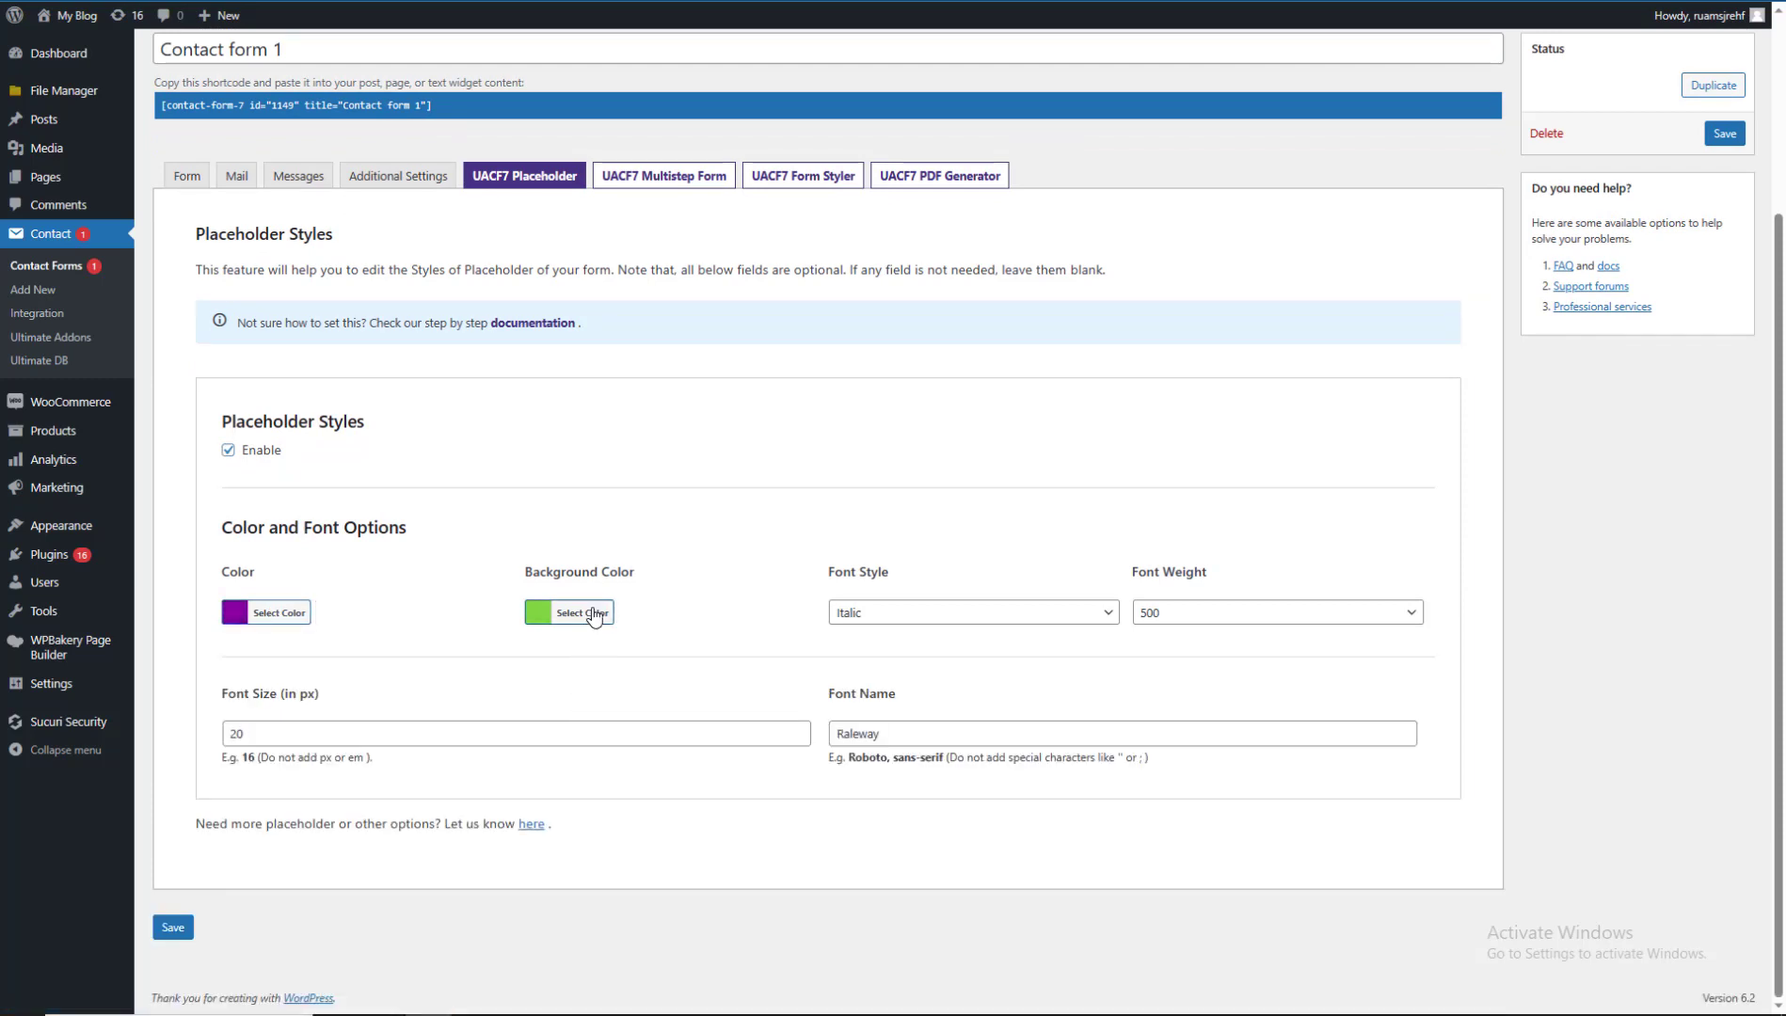
click(593, 618)
click(582, 747)
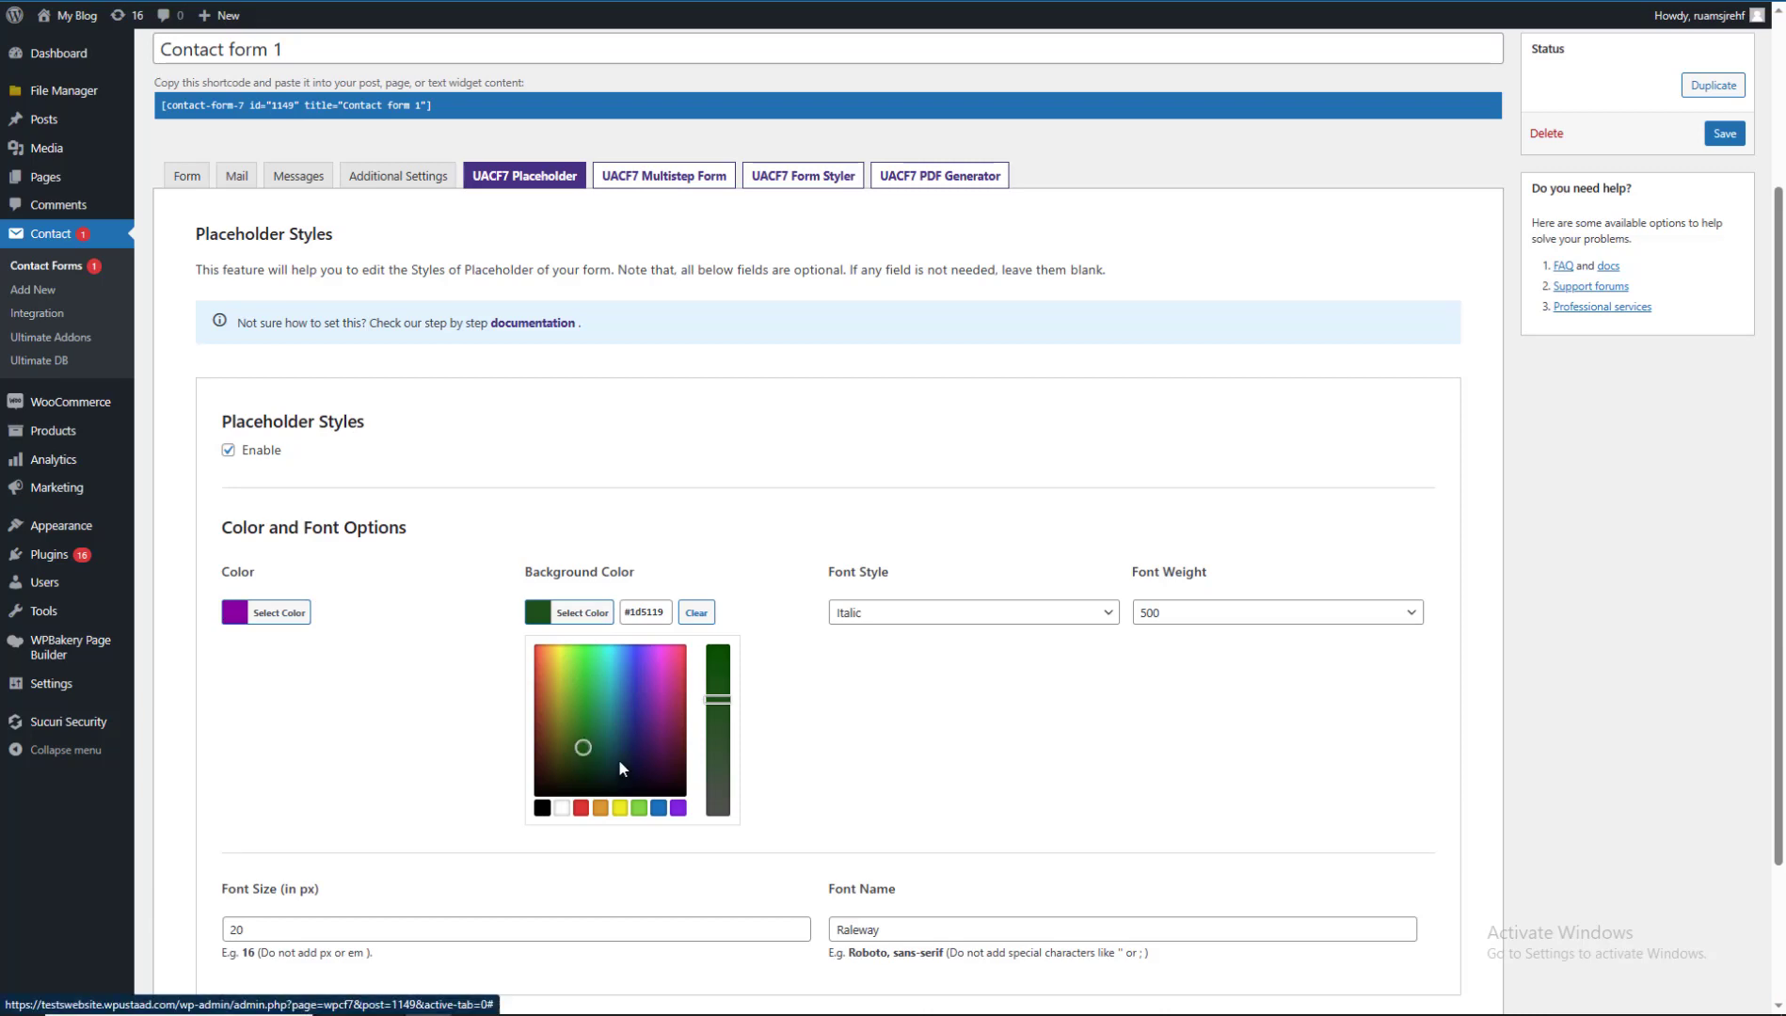
click(658, 808)
click(410, 694)
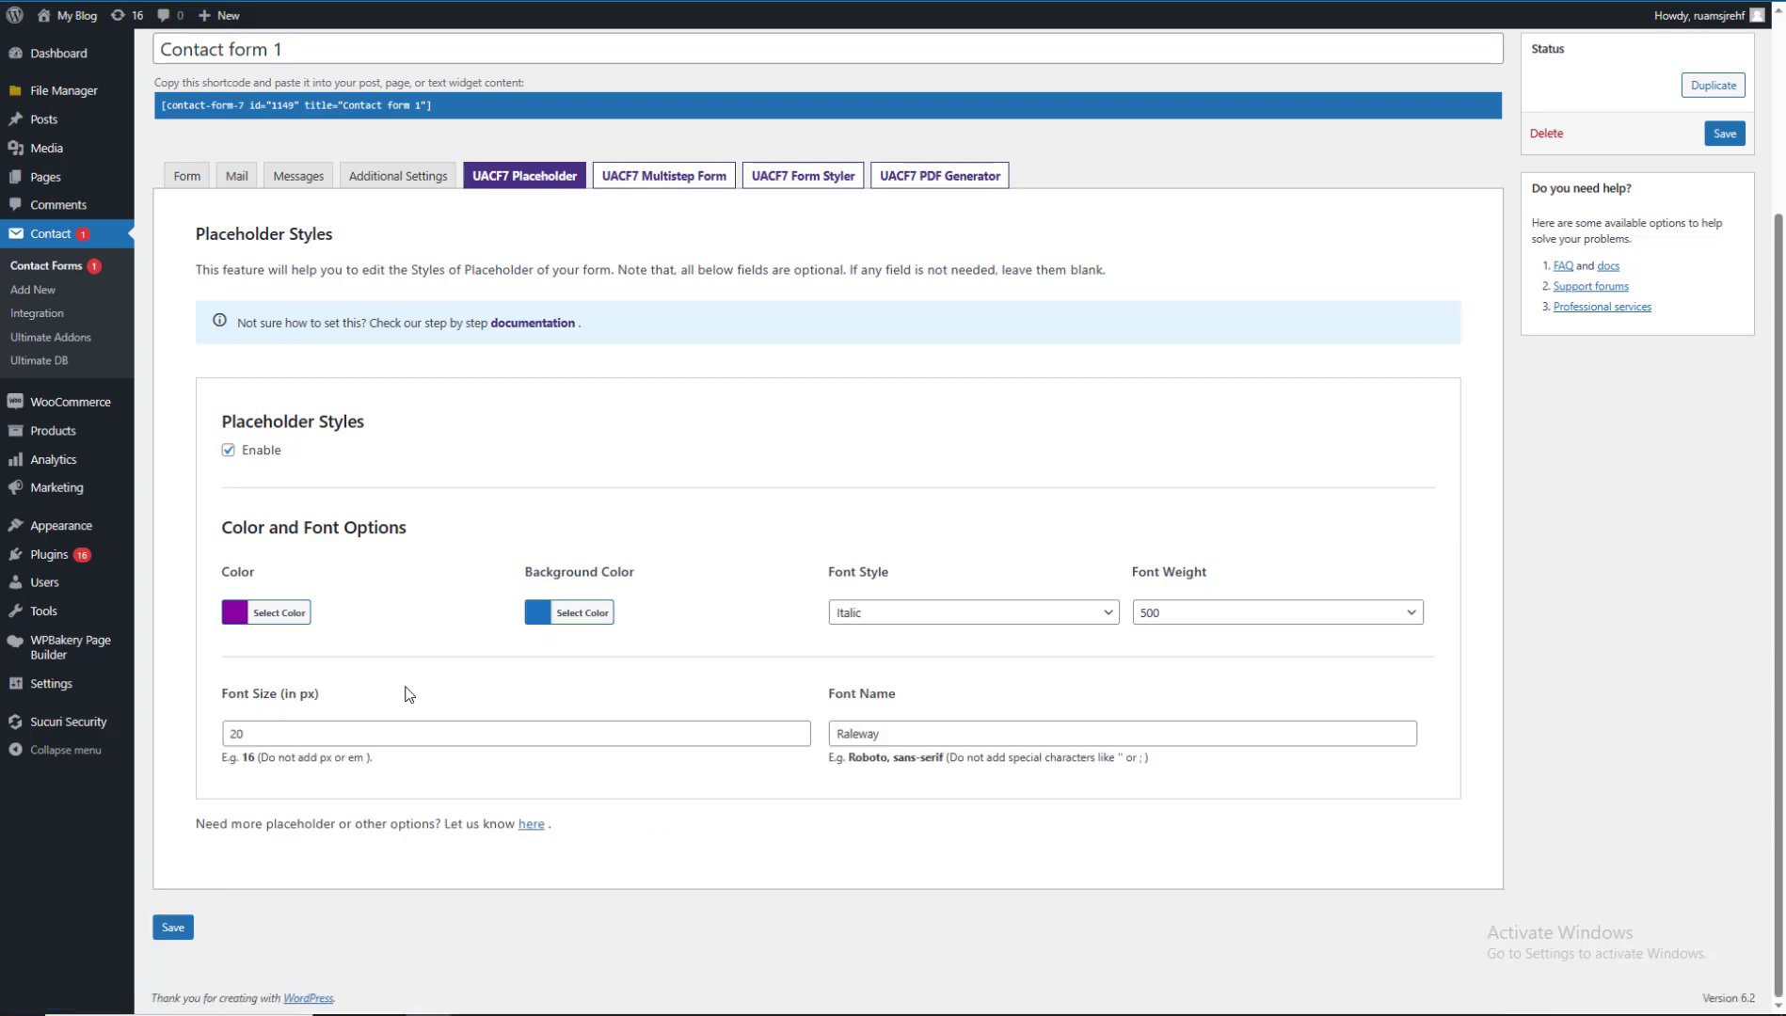
Set the placeholder font style to Normal, weight 900 and size 30 px.
click(906, 619)
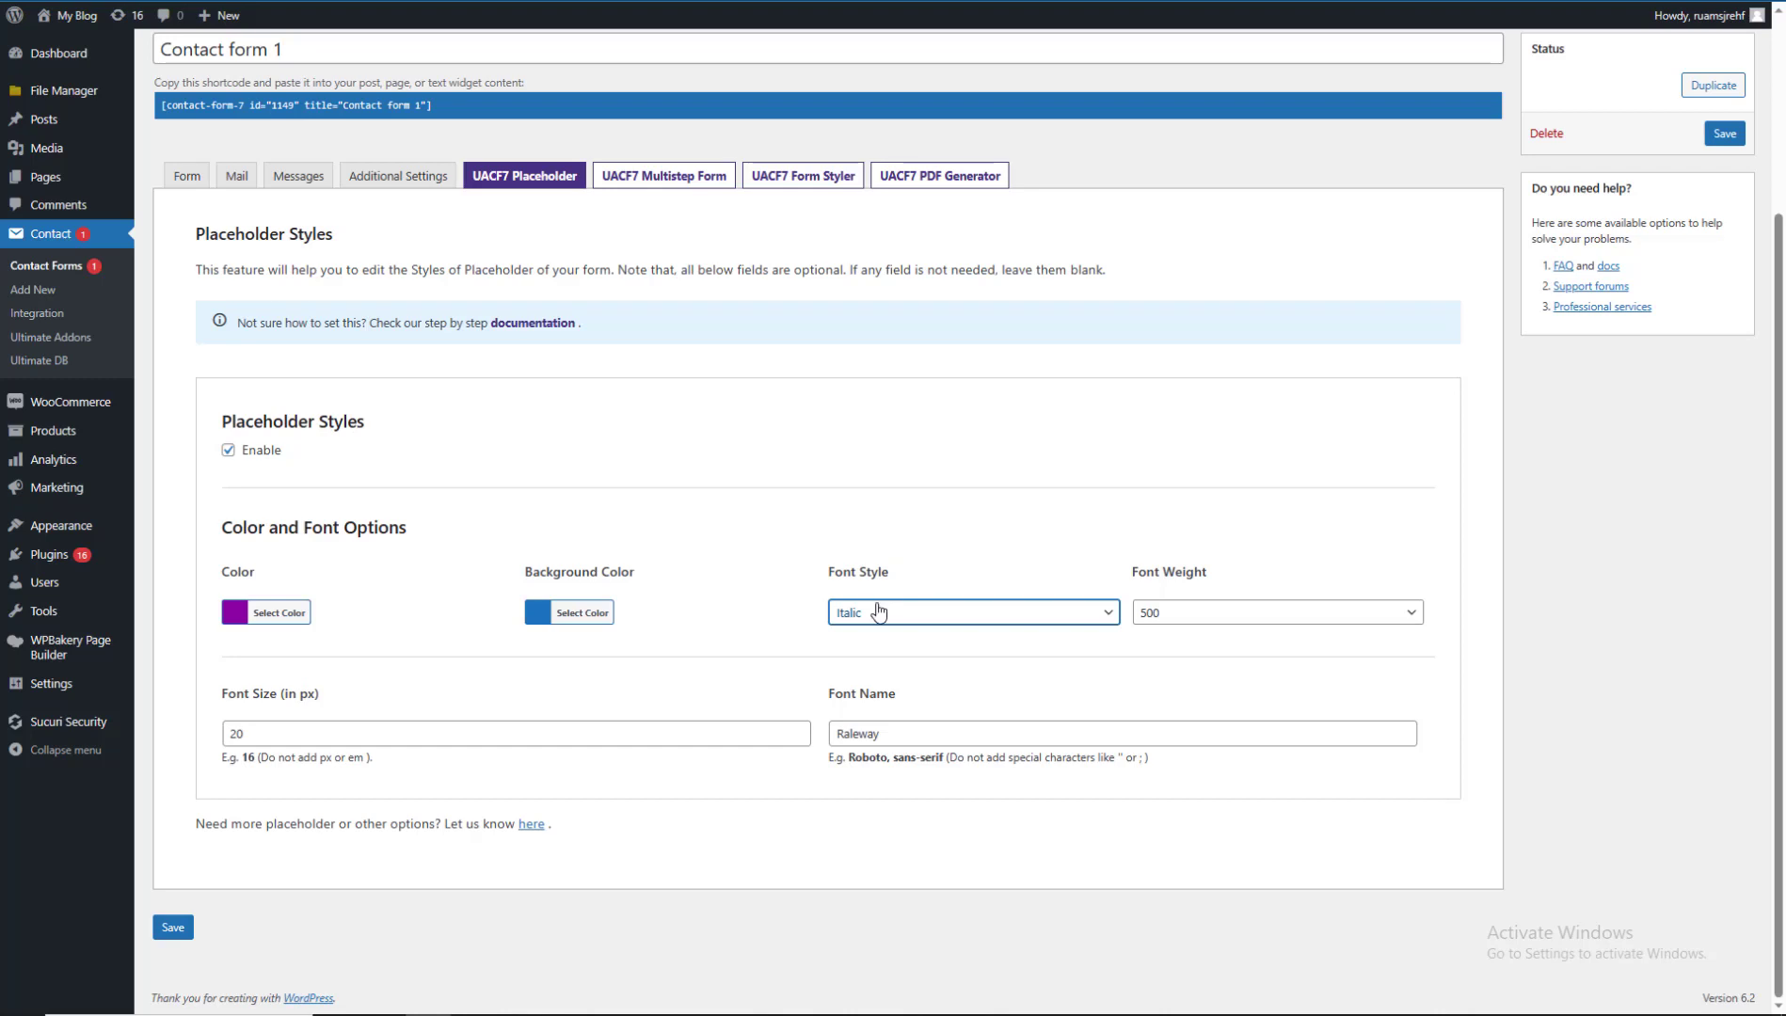
click(885, 614)
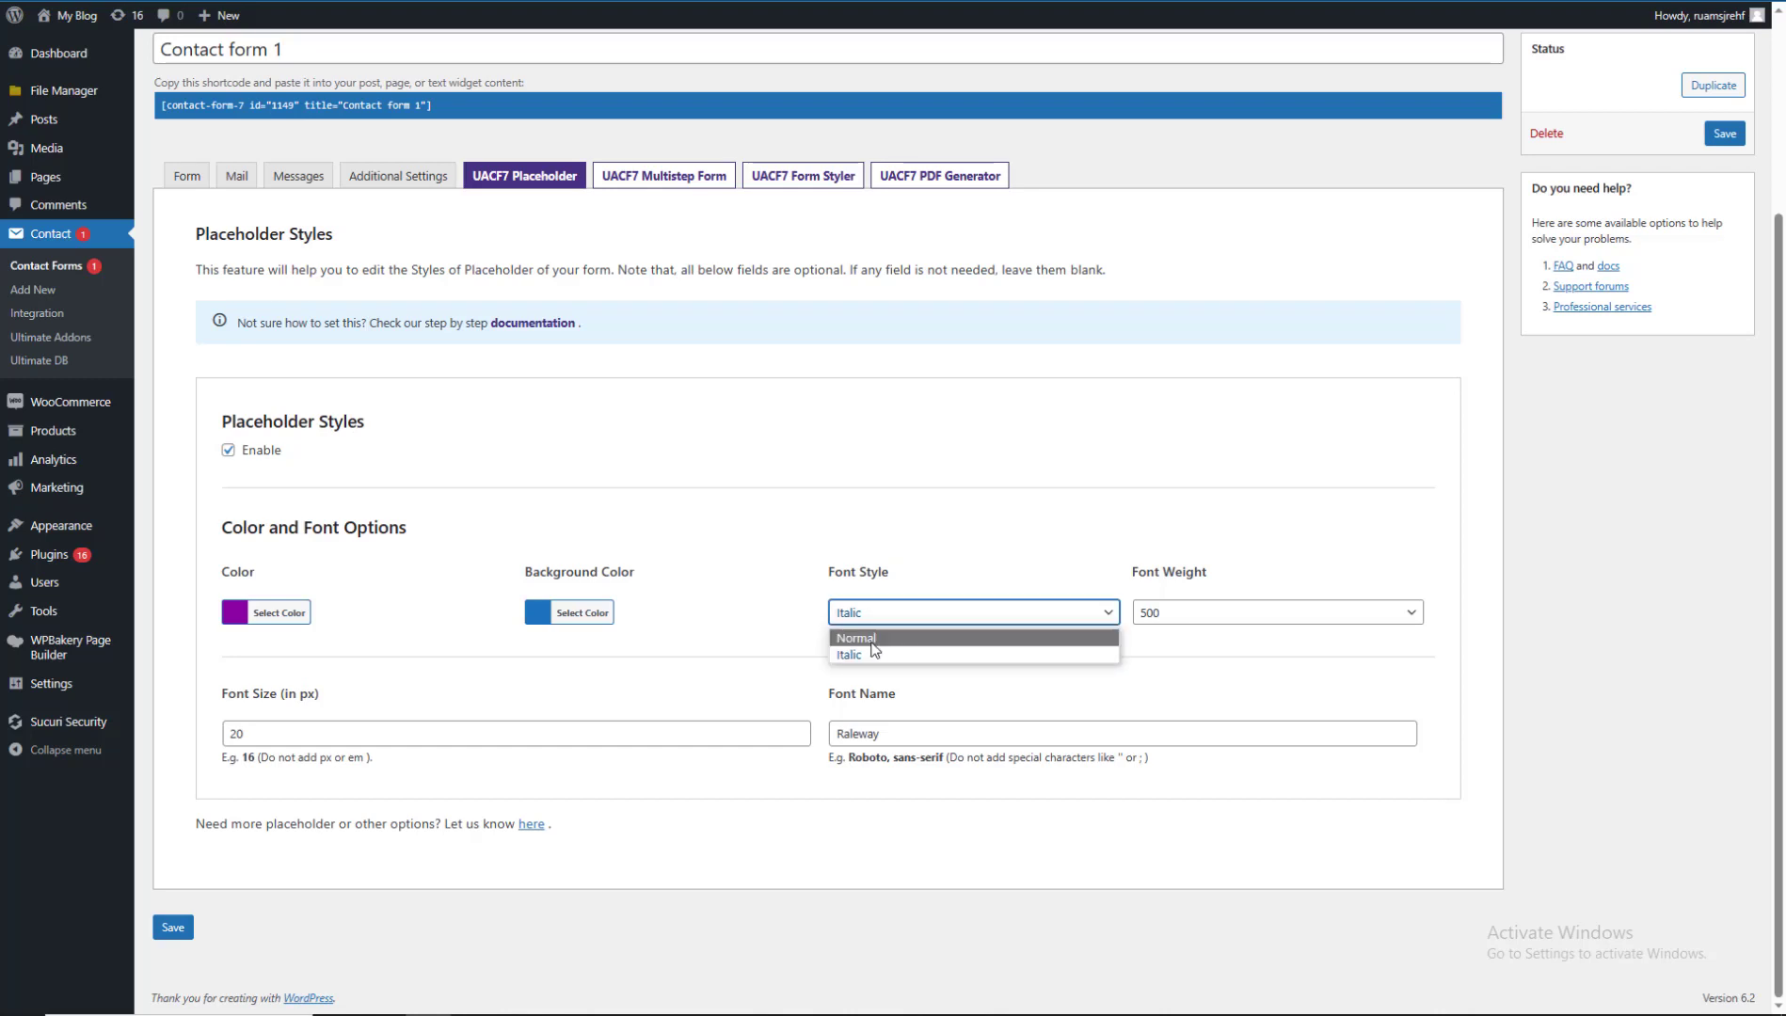
click(856, 635)
click(1172, 613)
click(1190, 701)
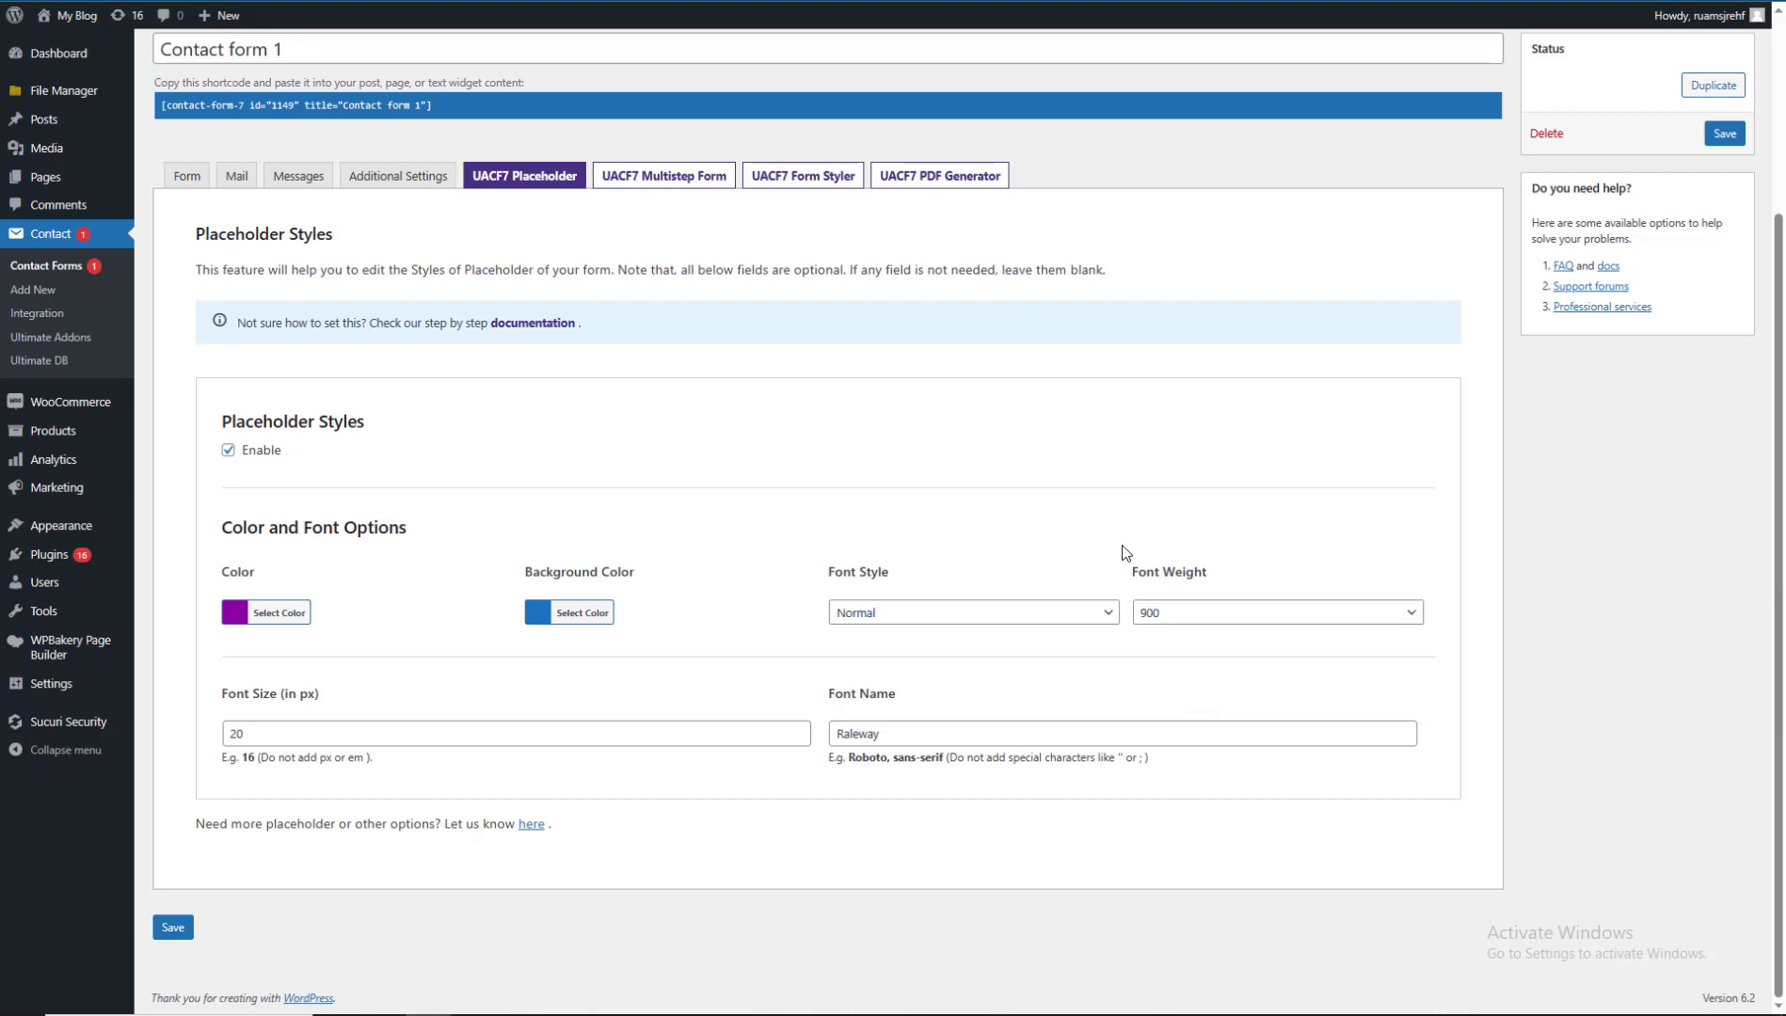
click(285, 733)
mouse_move(132, 741)
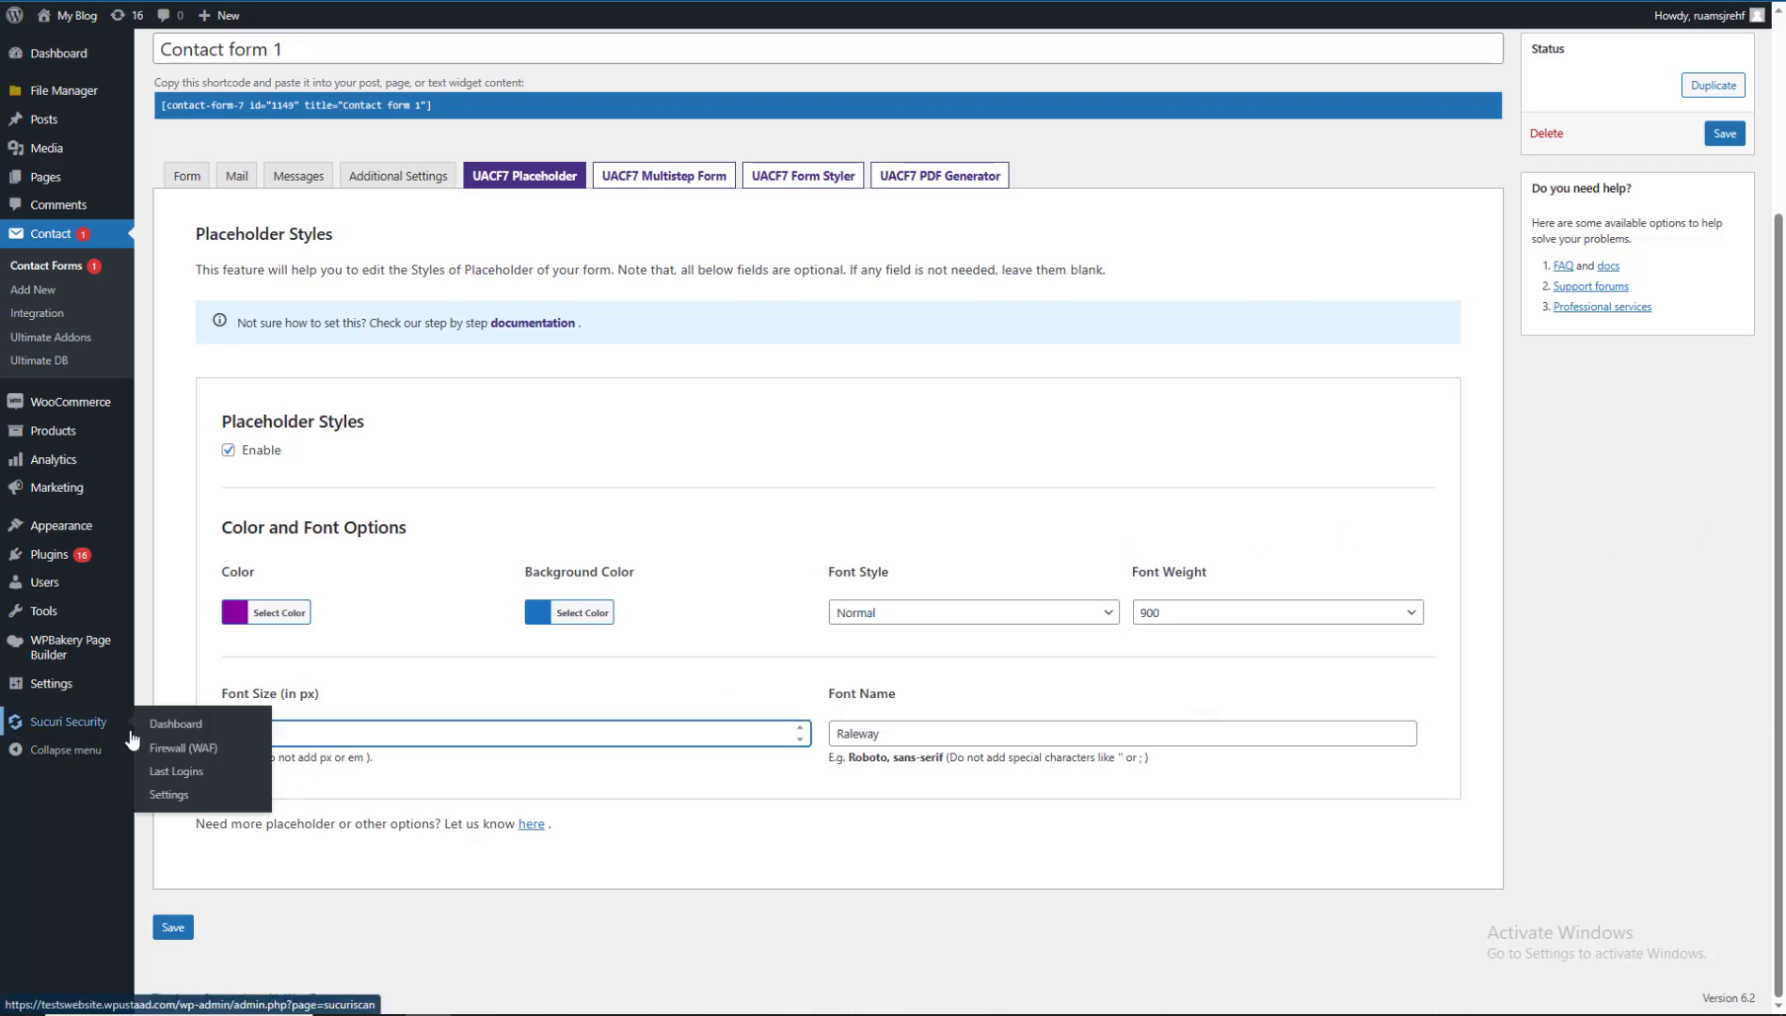
text(30)
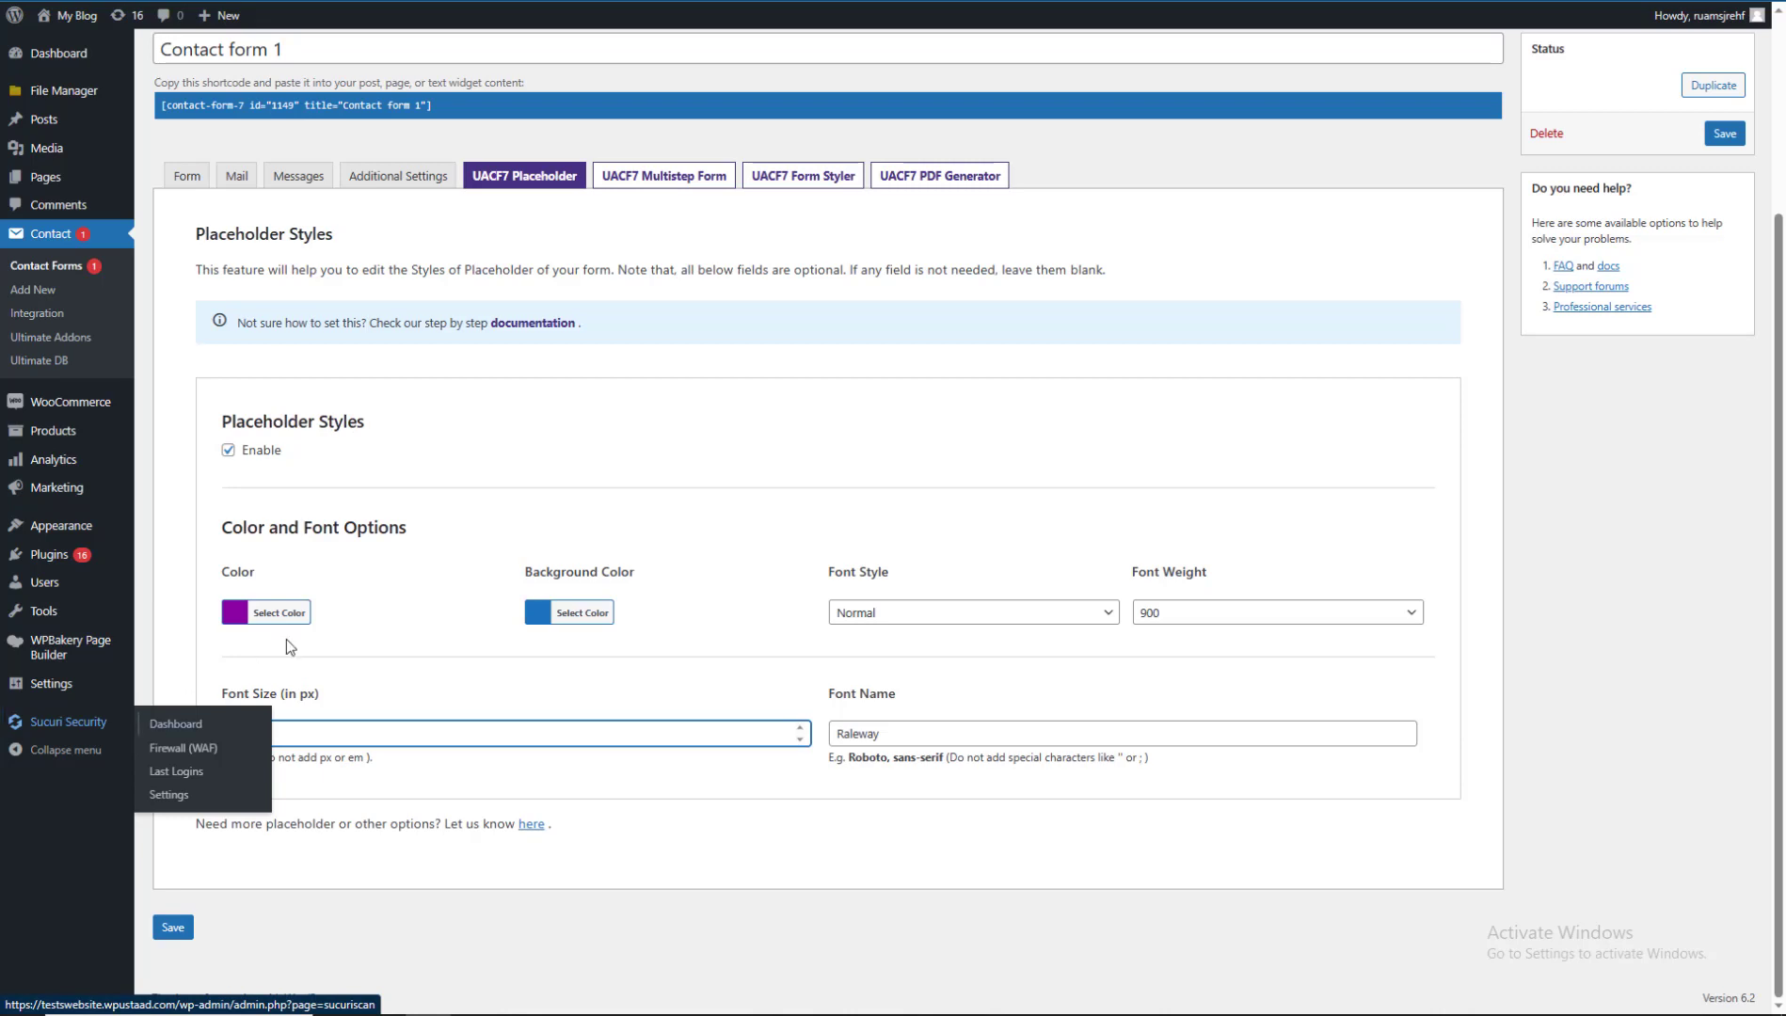
click(896, 464)
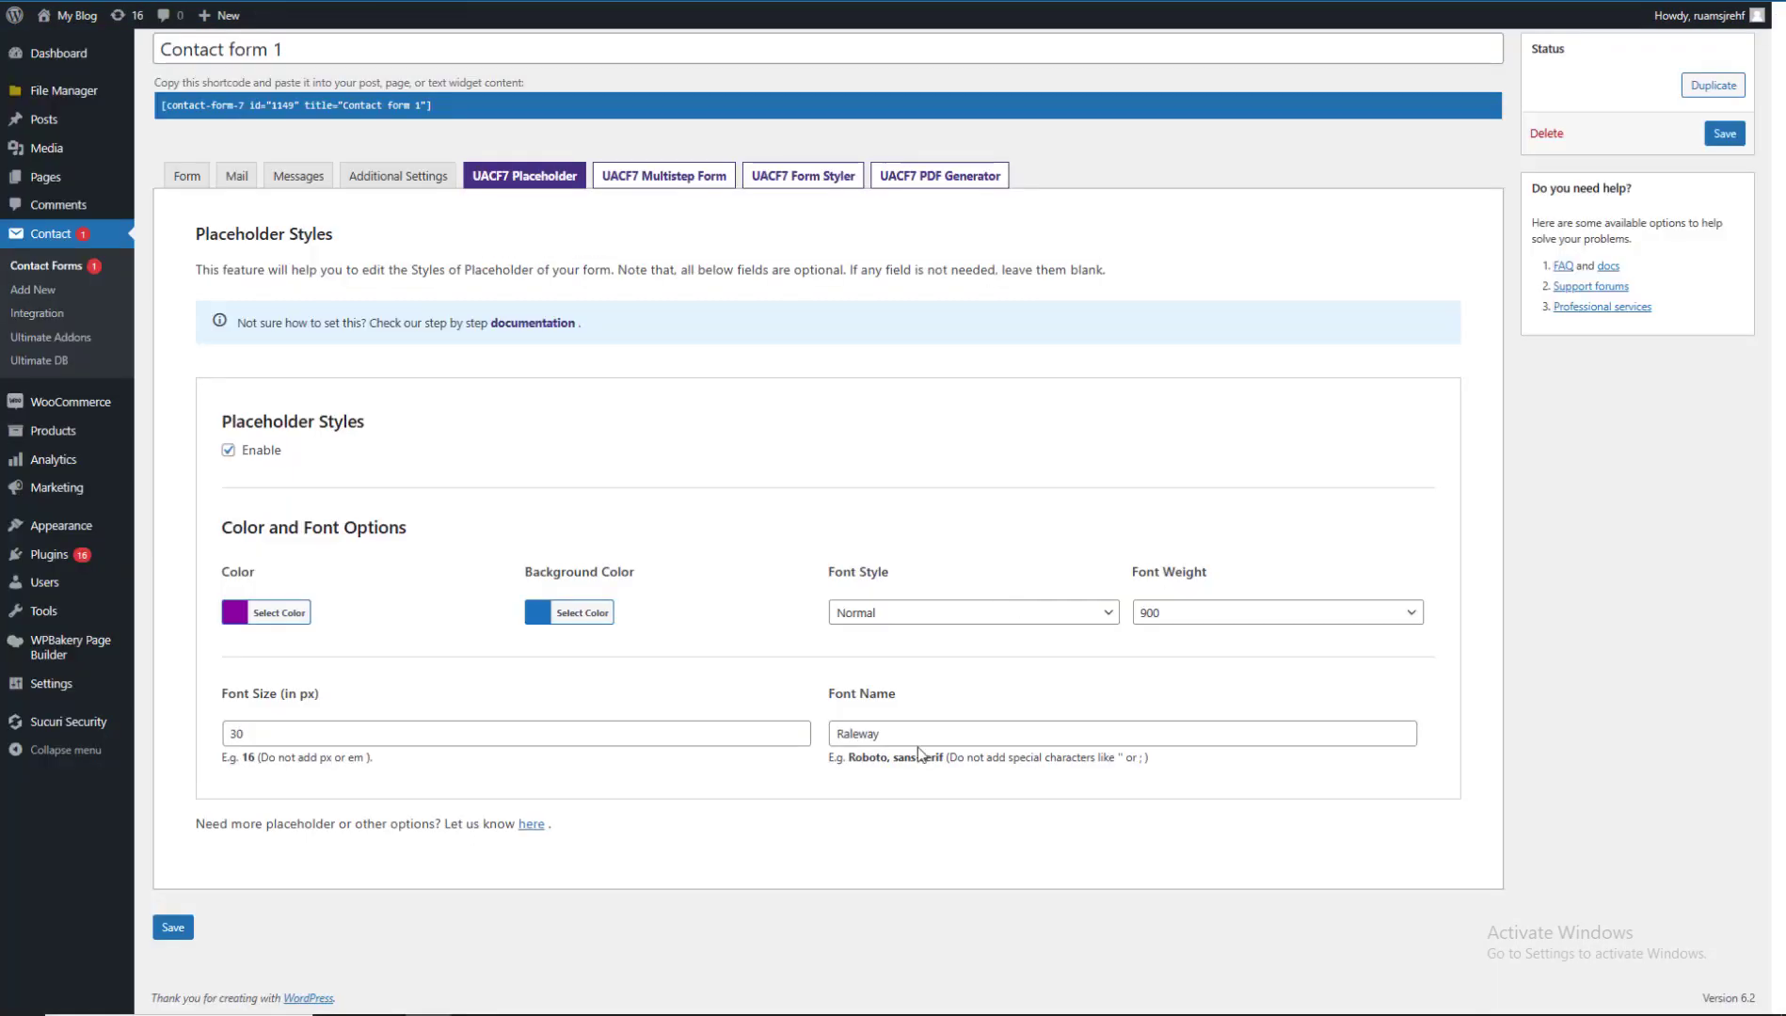
Change the placeholder font name from Raleway to Roboto and save.
drag(922, 735, 760, 738)
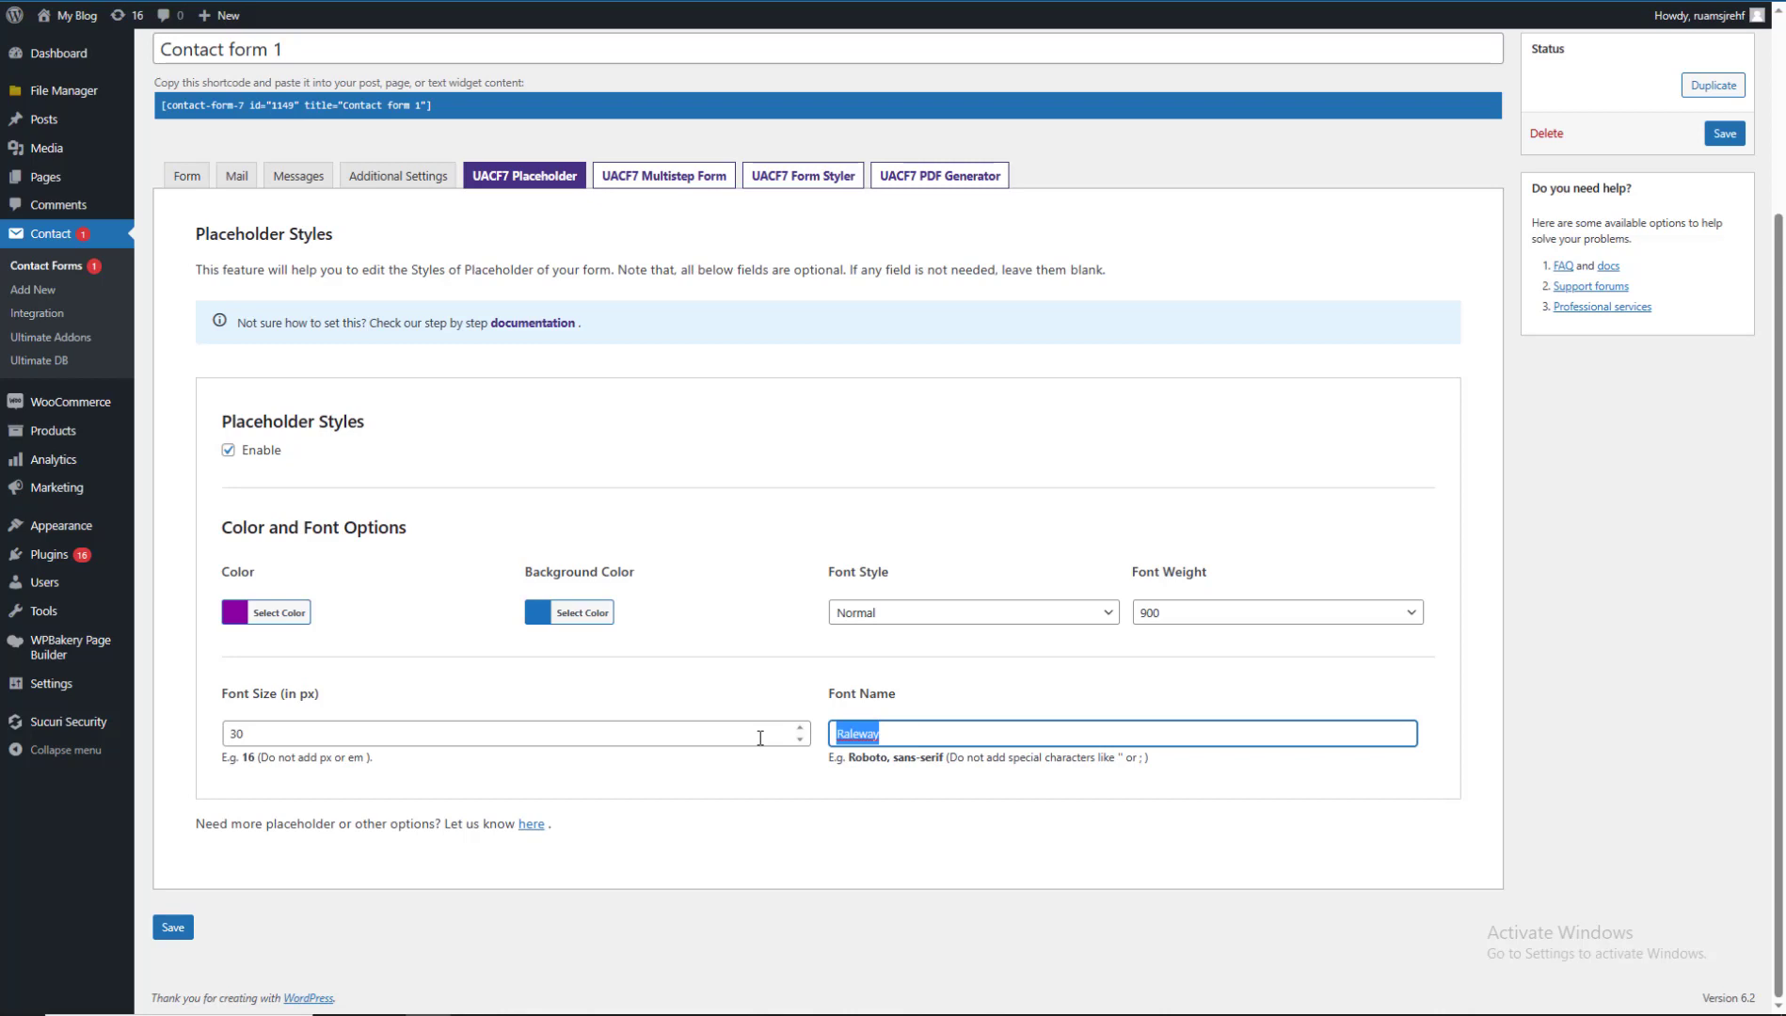
text(TR)
key(BackSpace)
text(Roboto)
click(1635, 626)
click(175, 930)
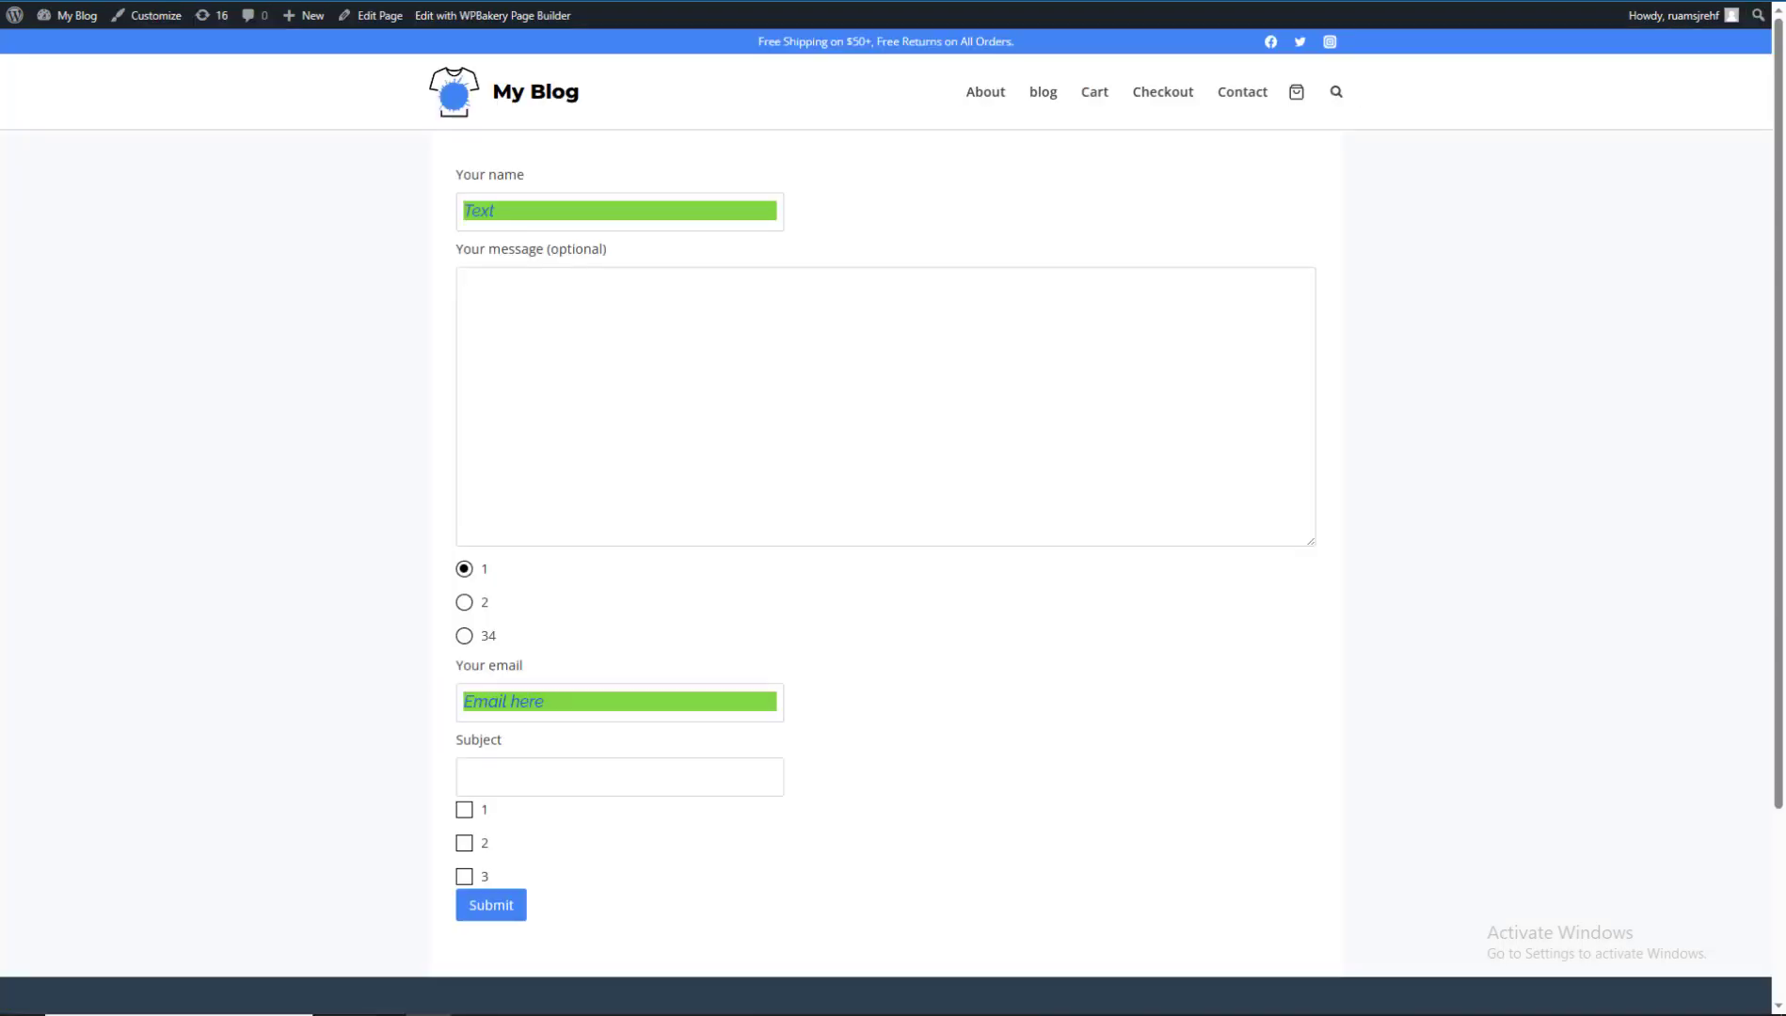
Reload the live contact form and check the purple-on-blue name field styling.
key(F5)
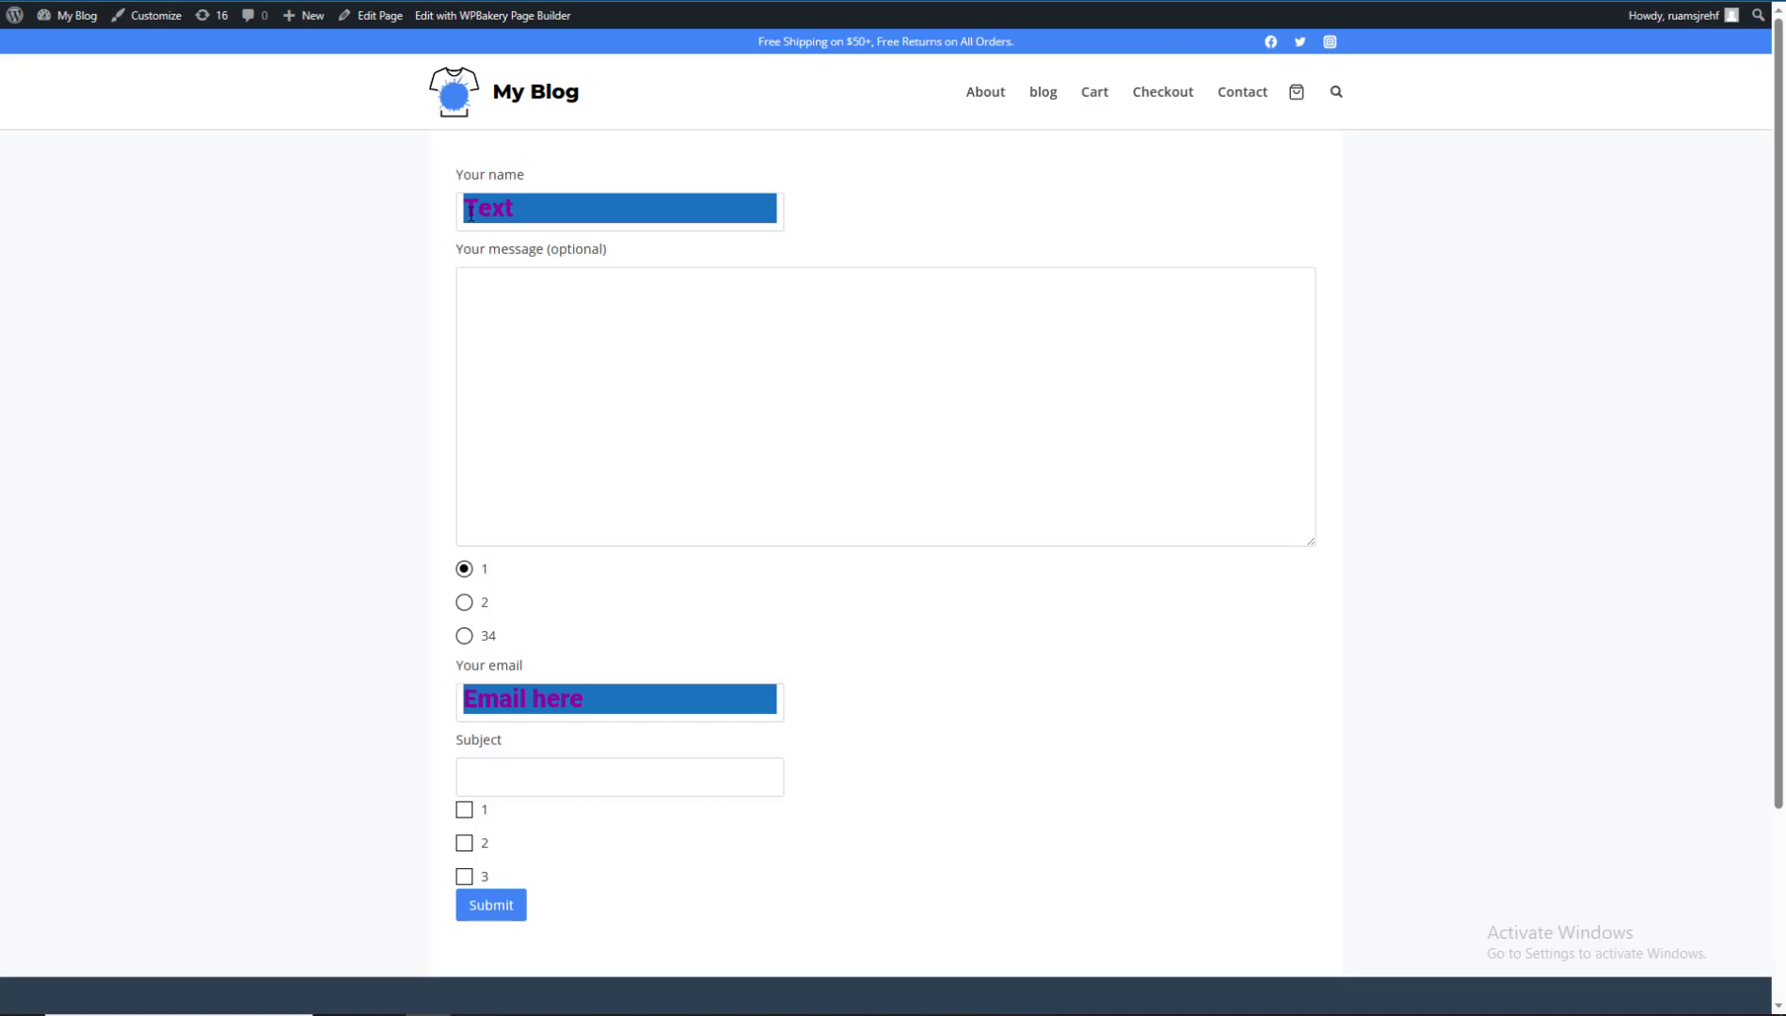
click(470, 213)
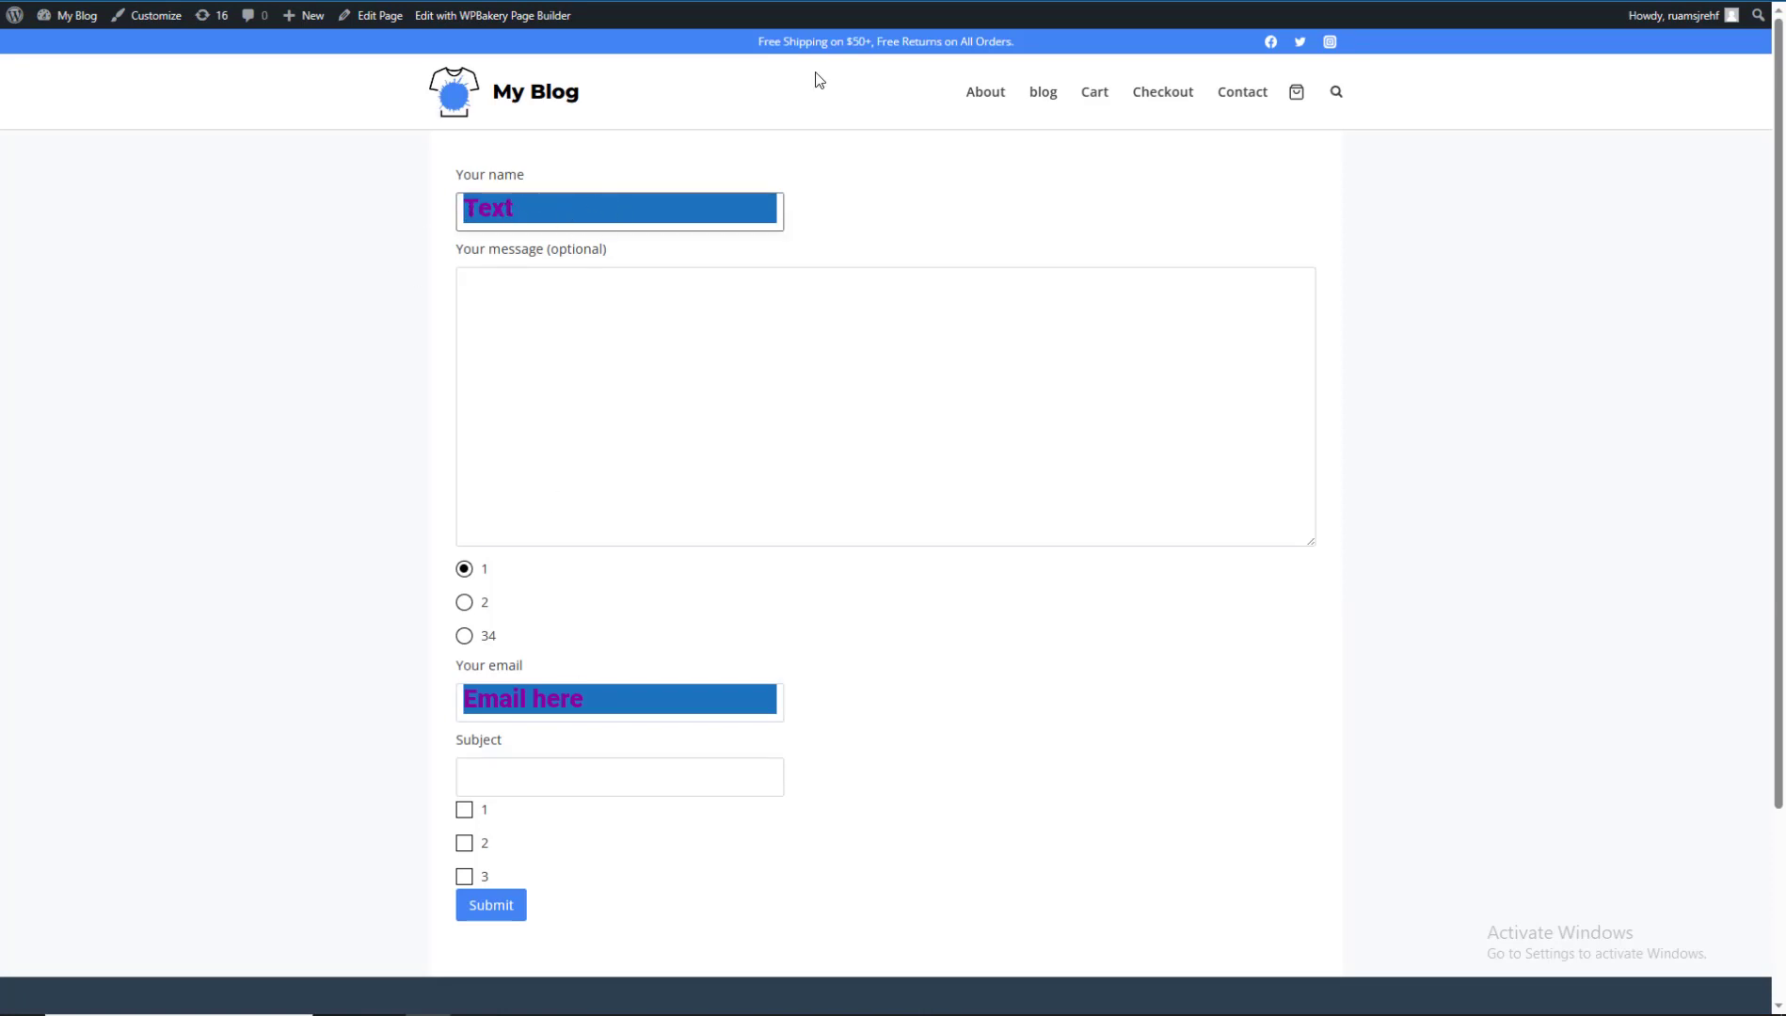
key(ctrl+Tab)
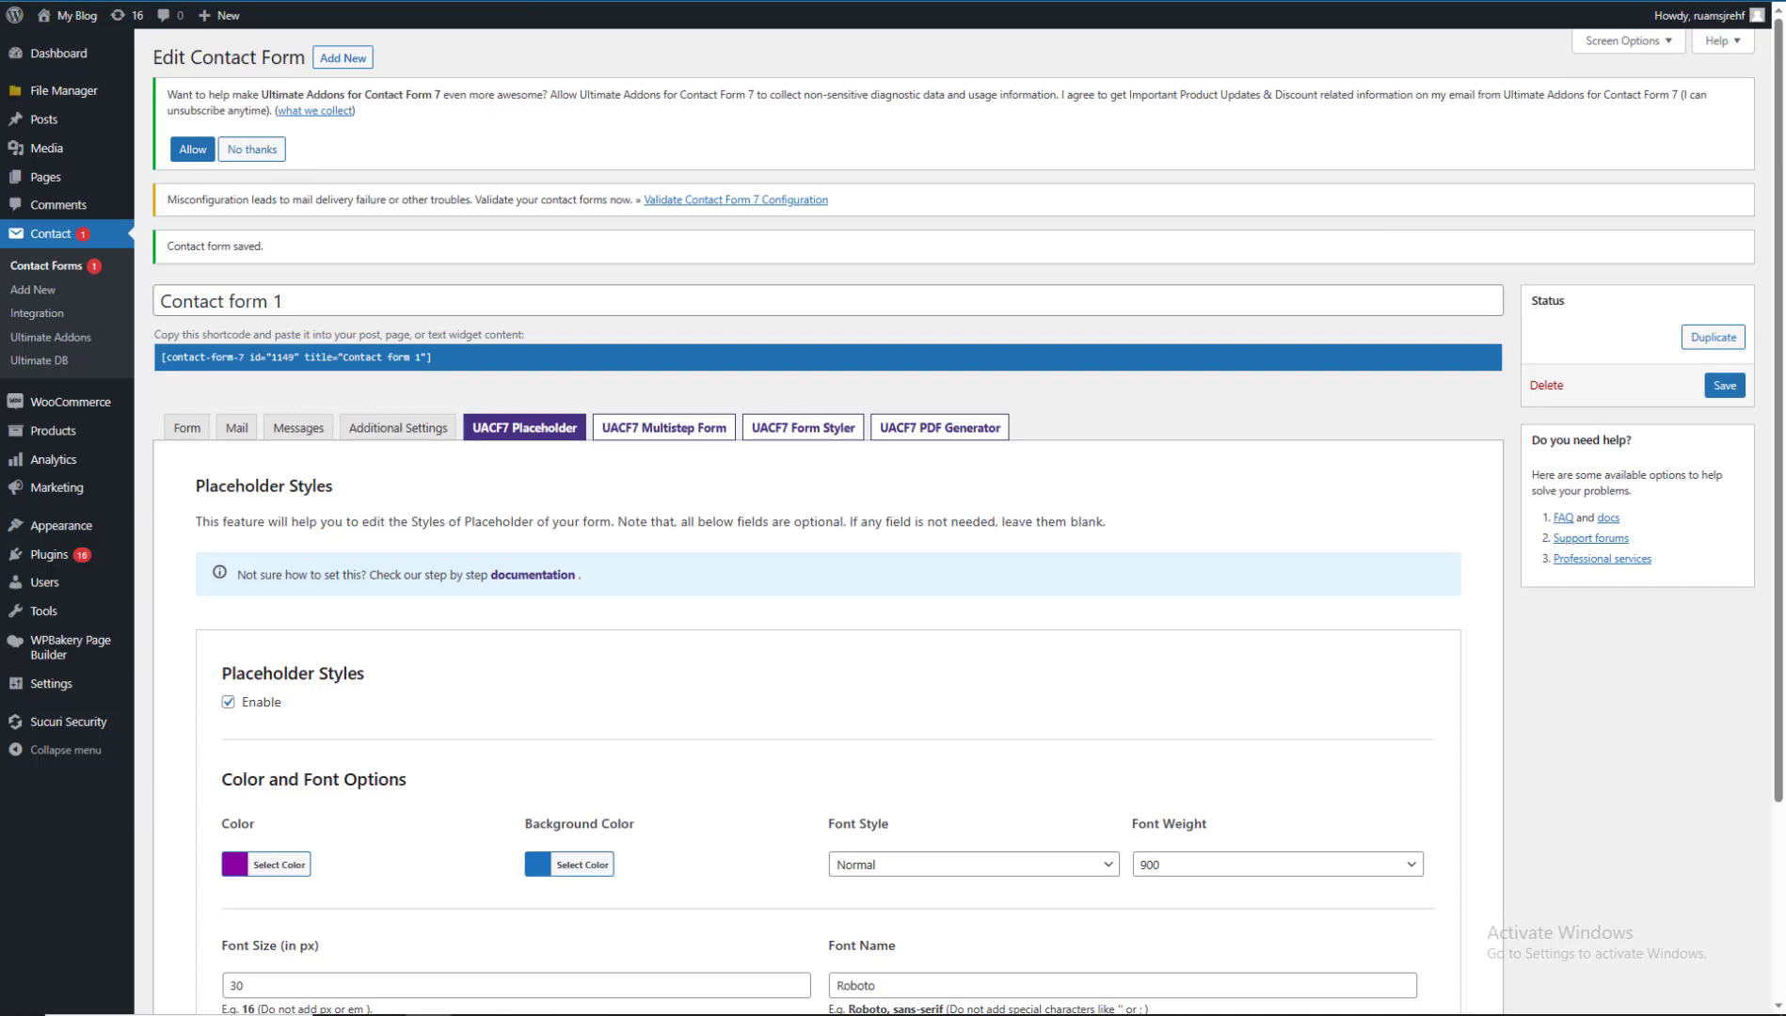
Step through the editor's Form, Mail, Messages and Additional Settings panels.
scroll(917, 395, down, 3)
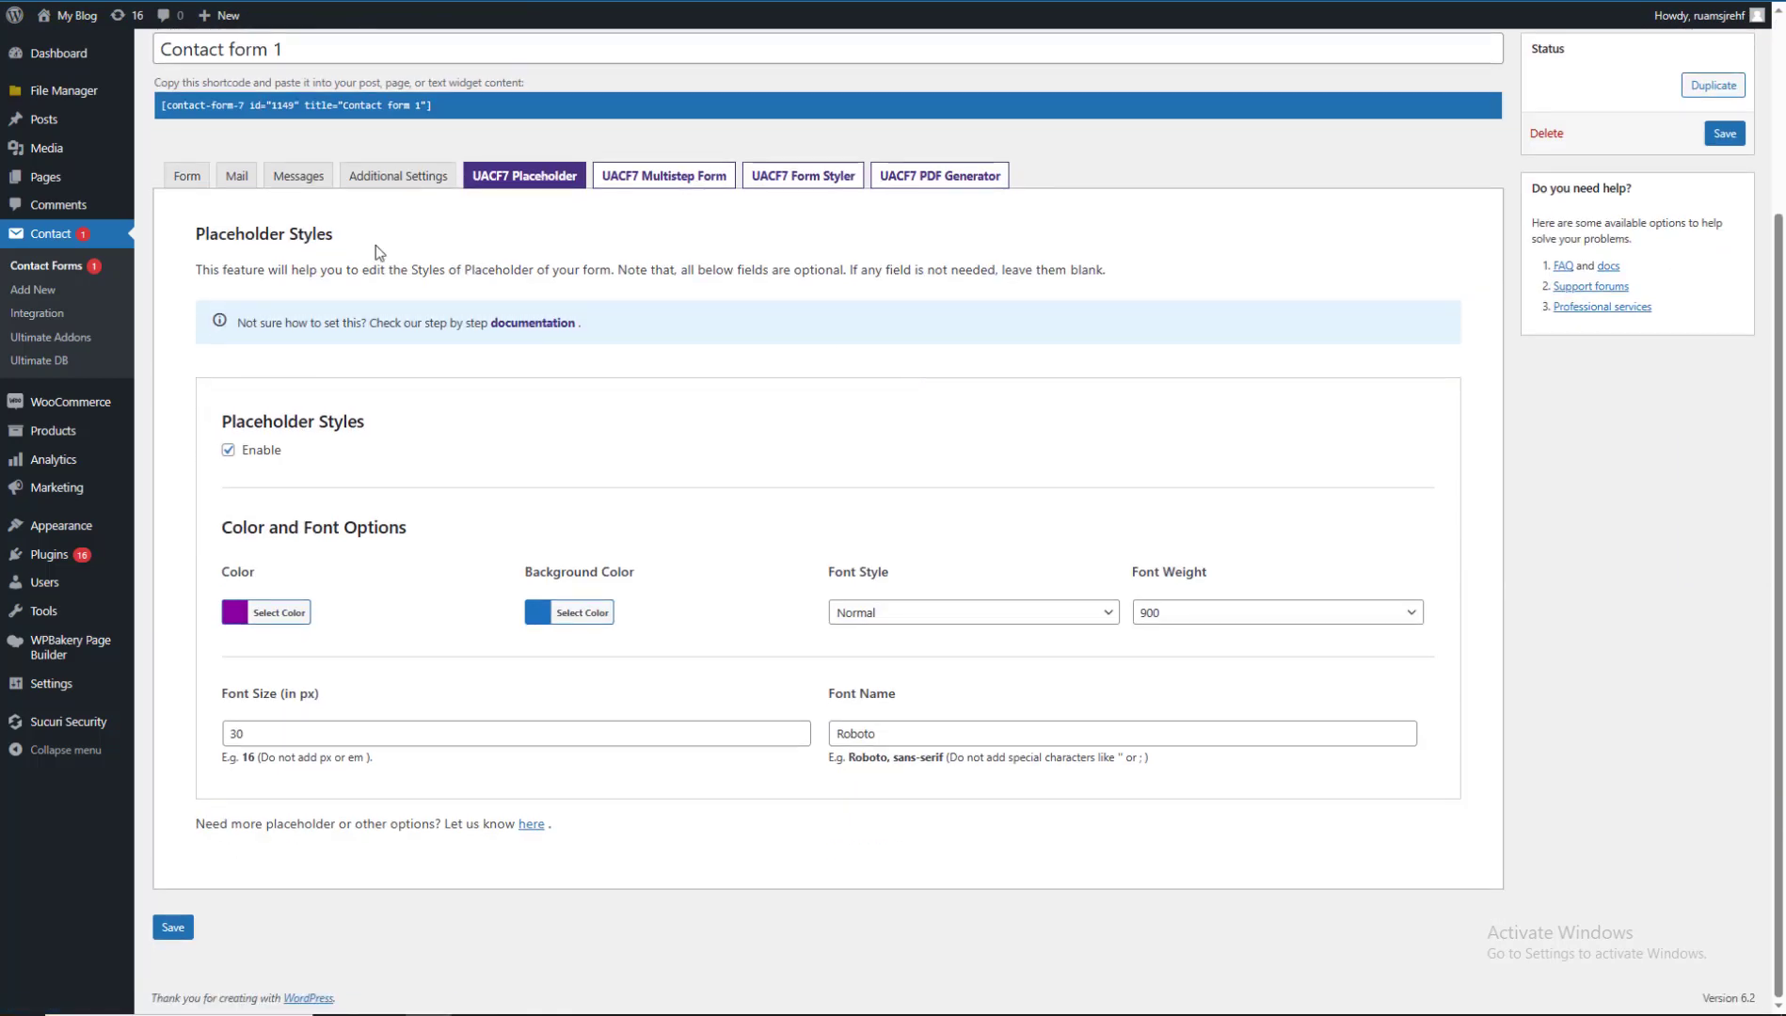
click(197, 188)
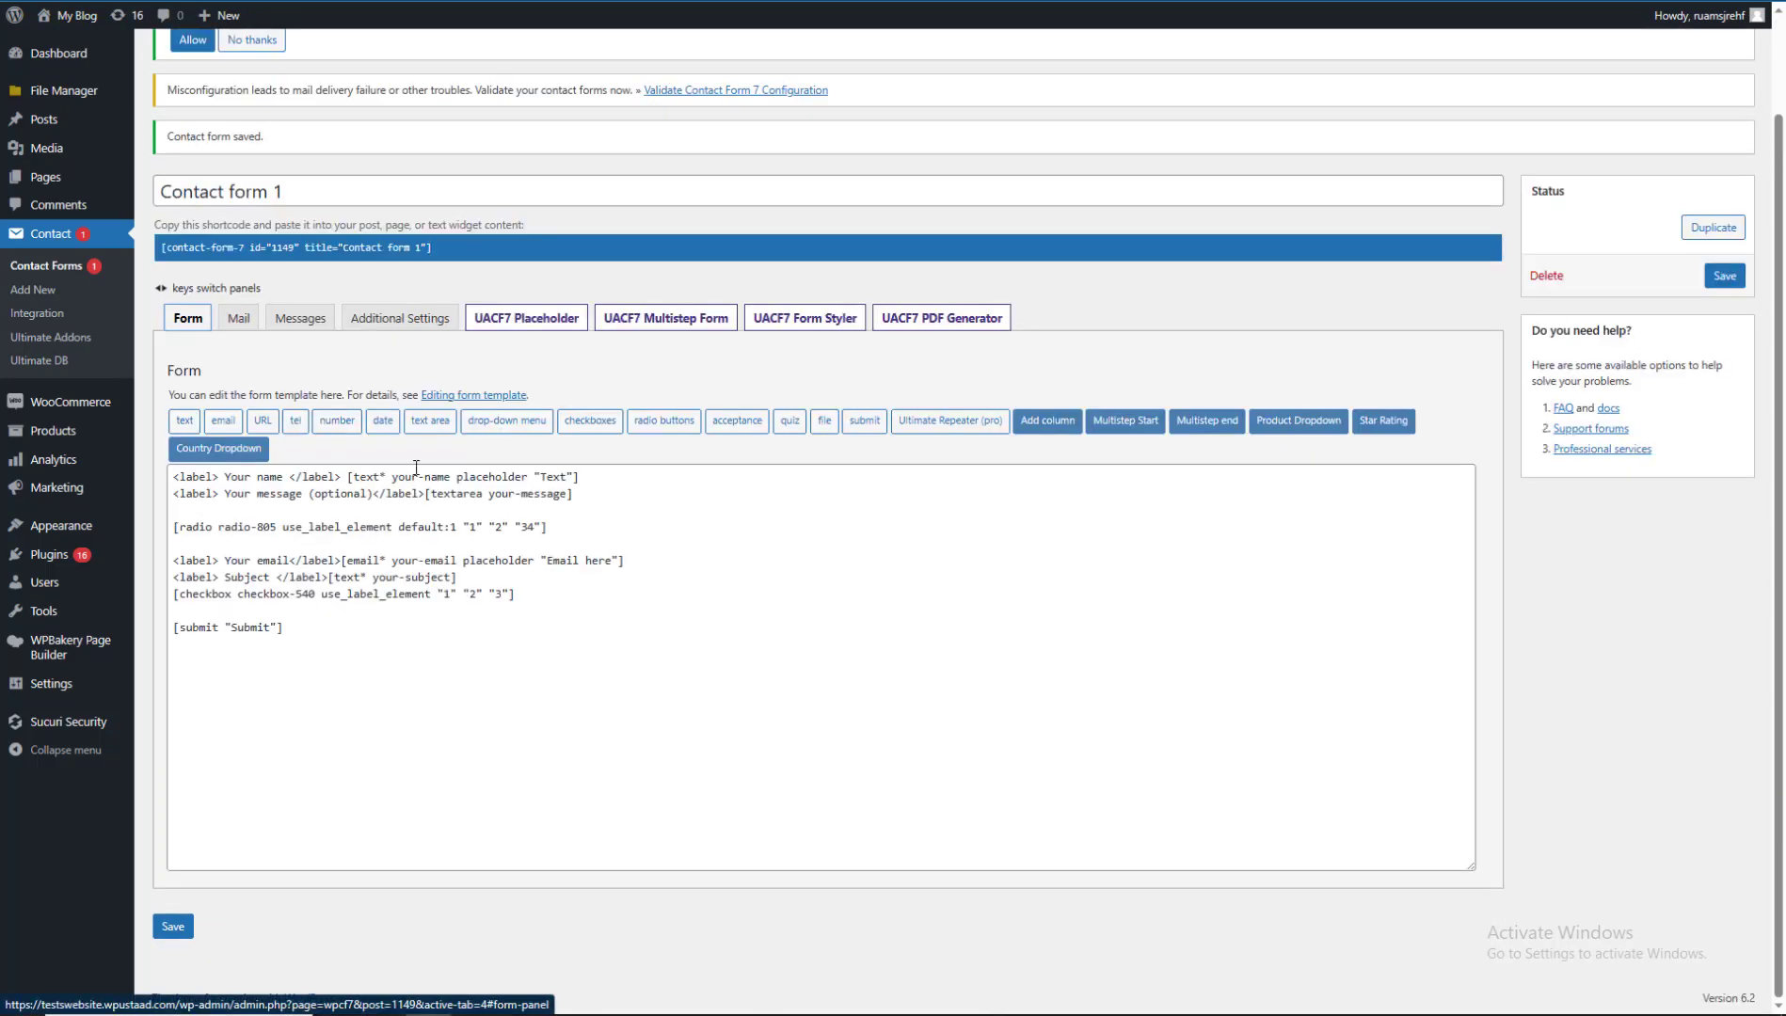
click(237, 318)
click(287, 320)
click(398, 318)
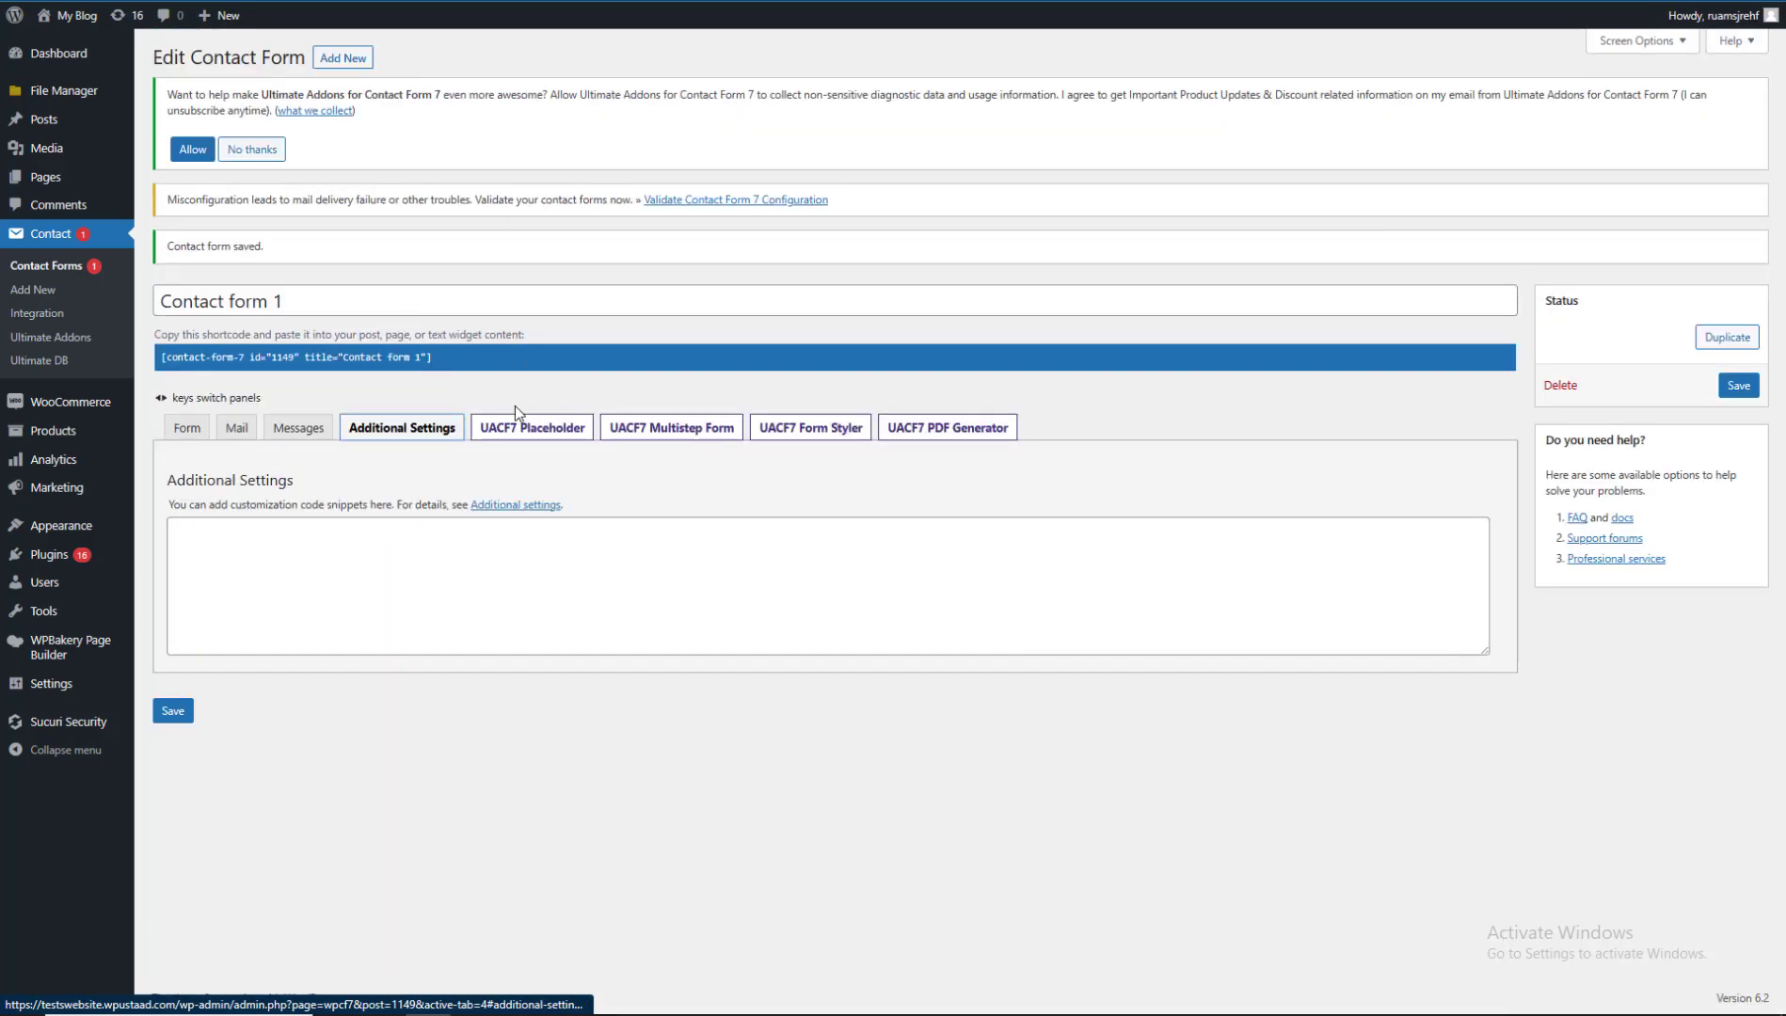
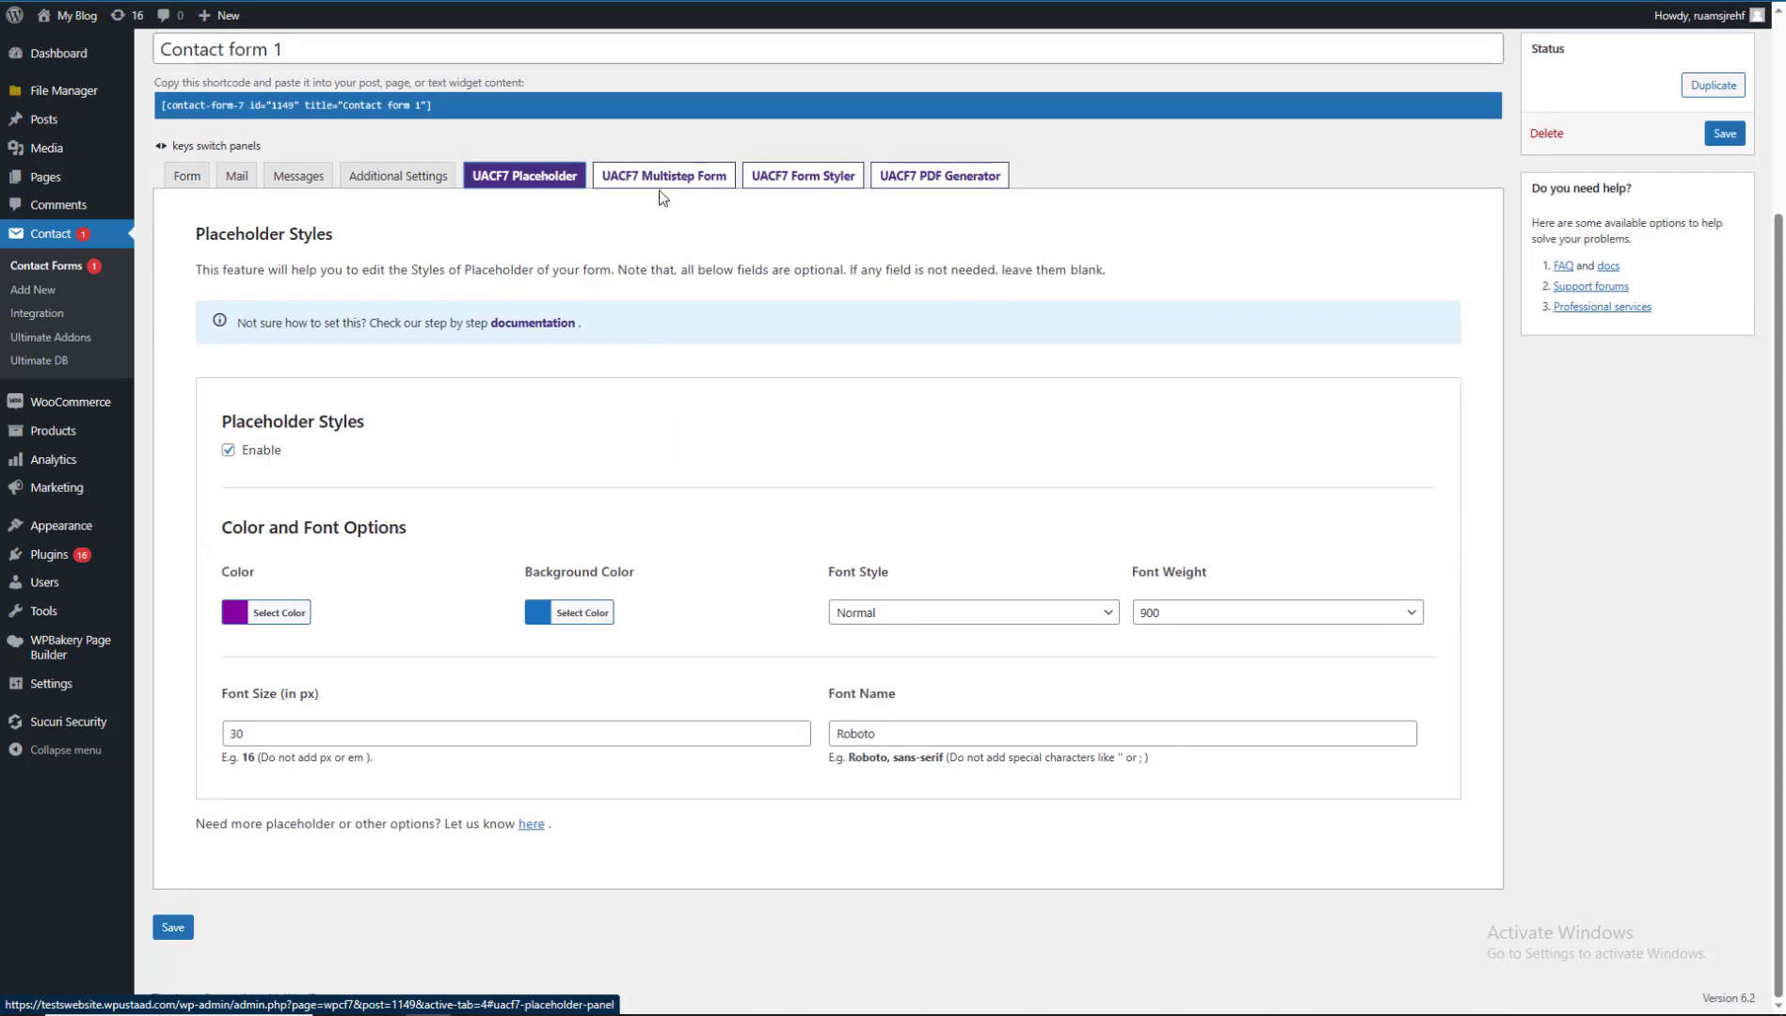
Enable form styling with #383838 dark grey label text on a #0e313f navy label background.
click(790, 185)
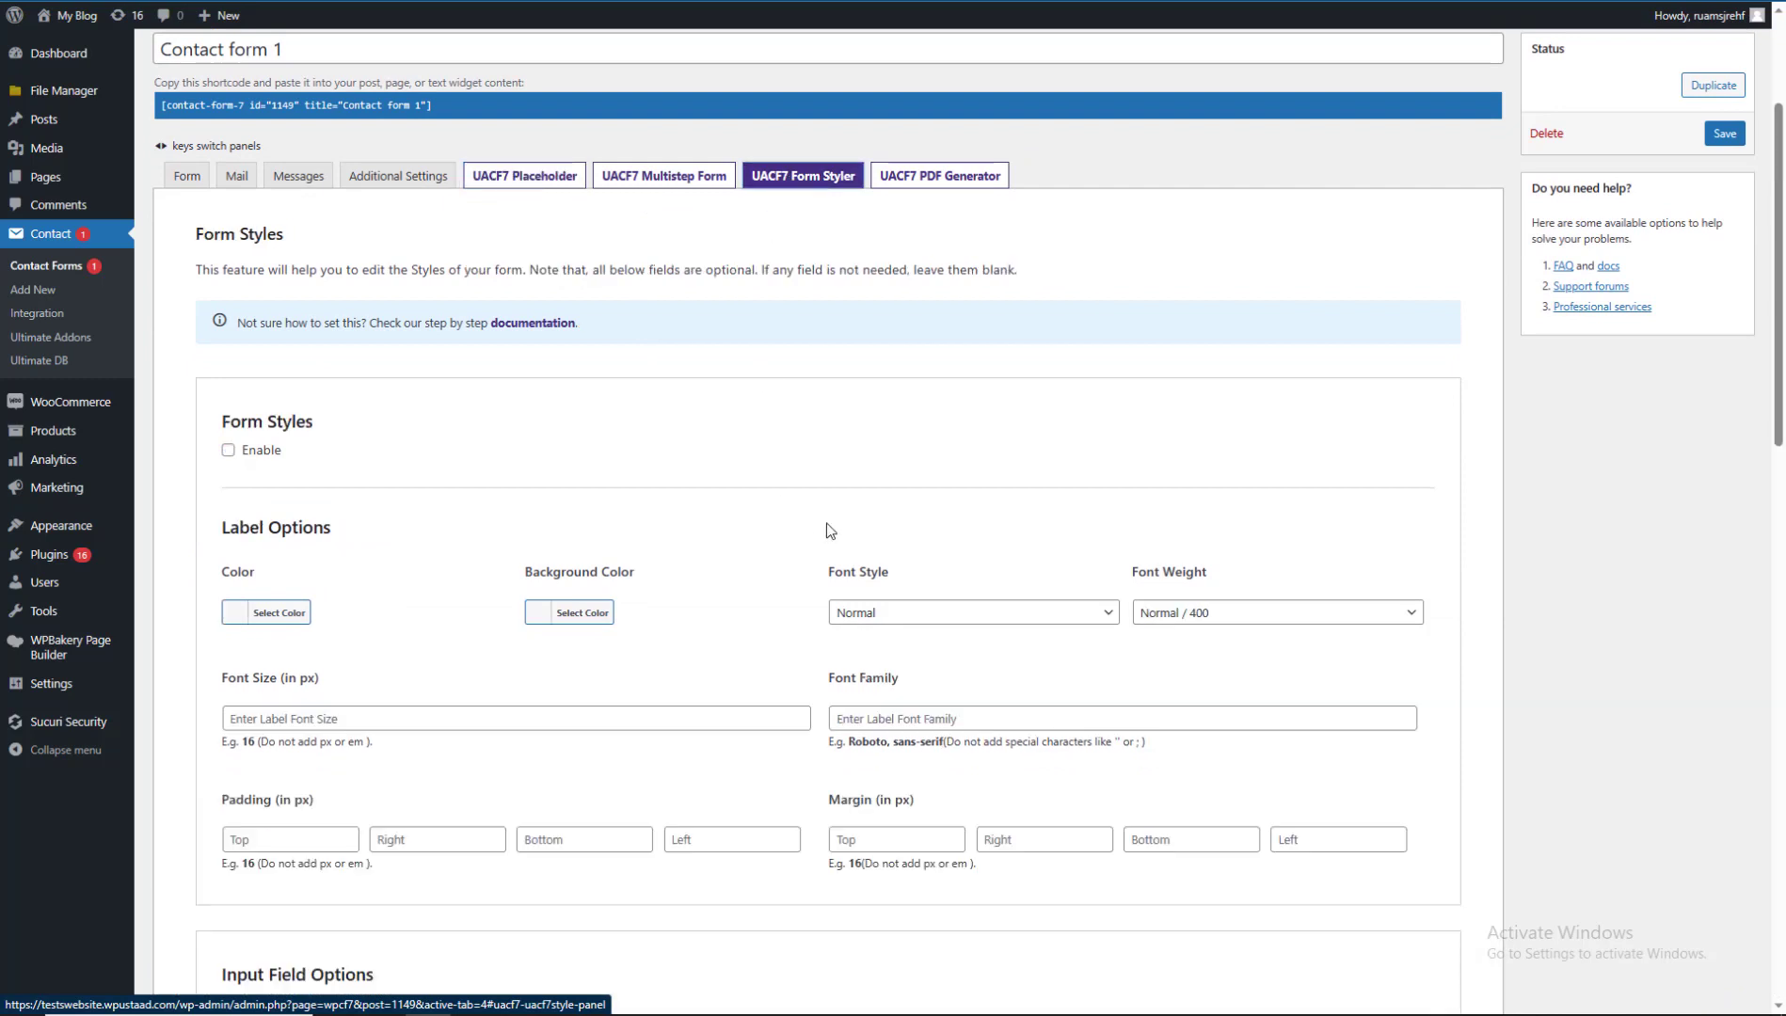
drag(1778, 395, 1781, 532)
scroll(1698, 427, up, 3)
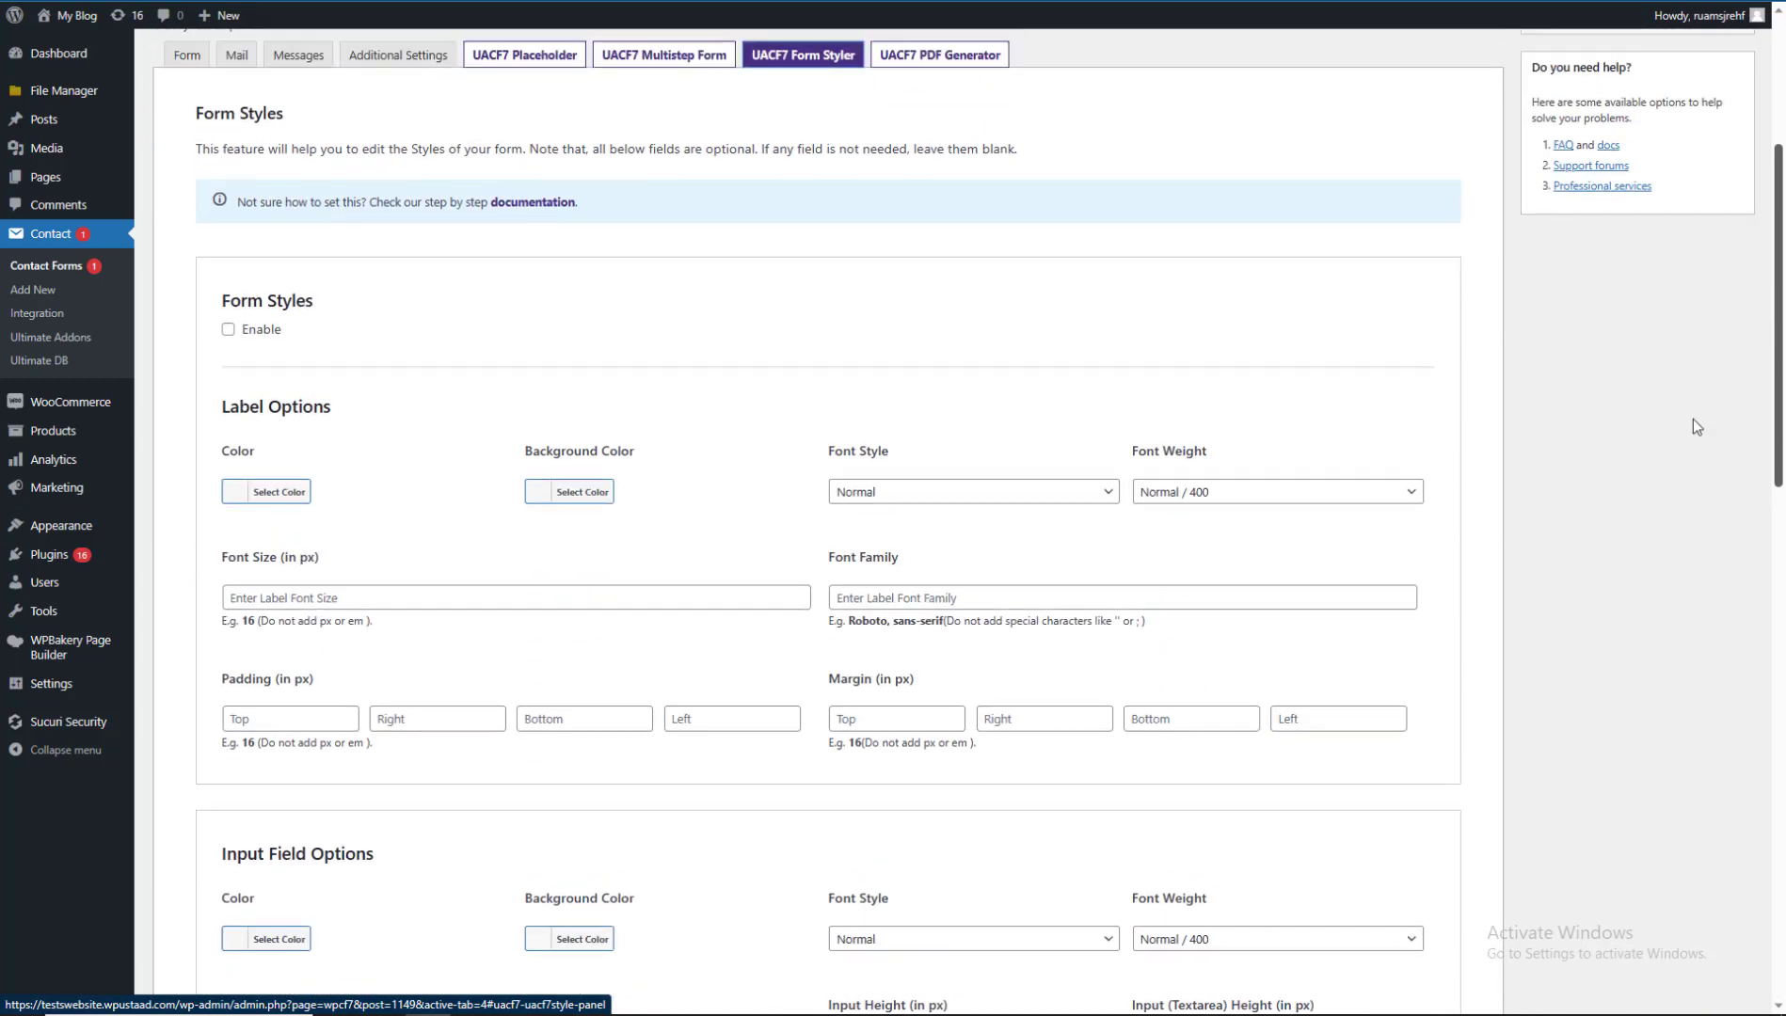
click(251, 331)
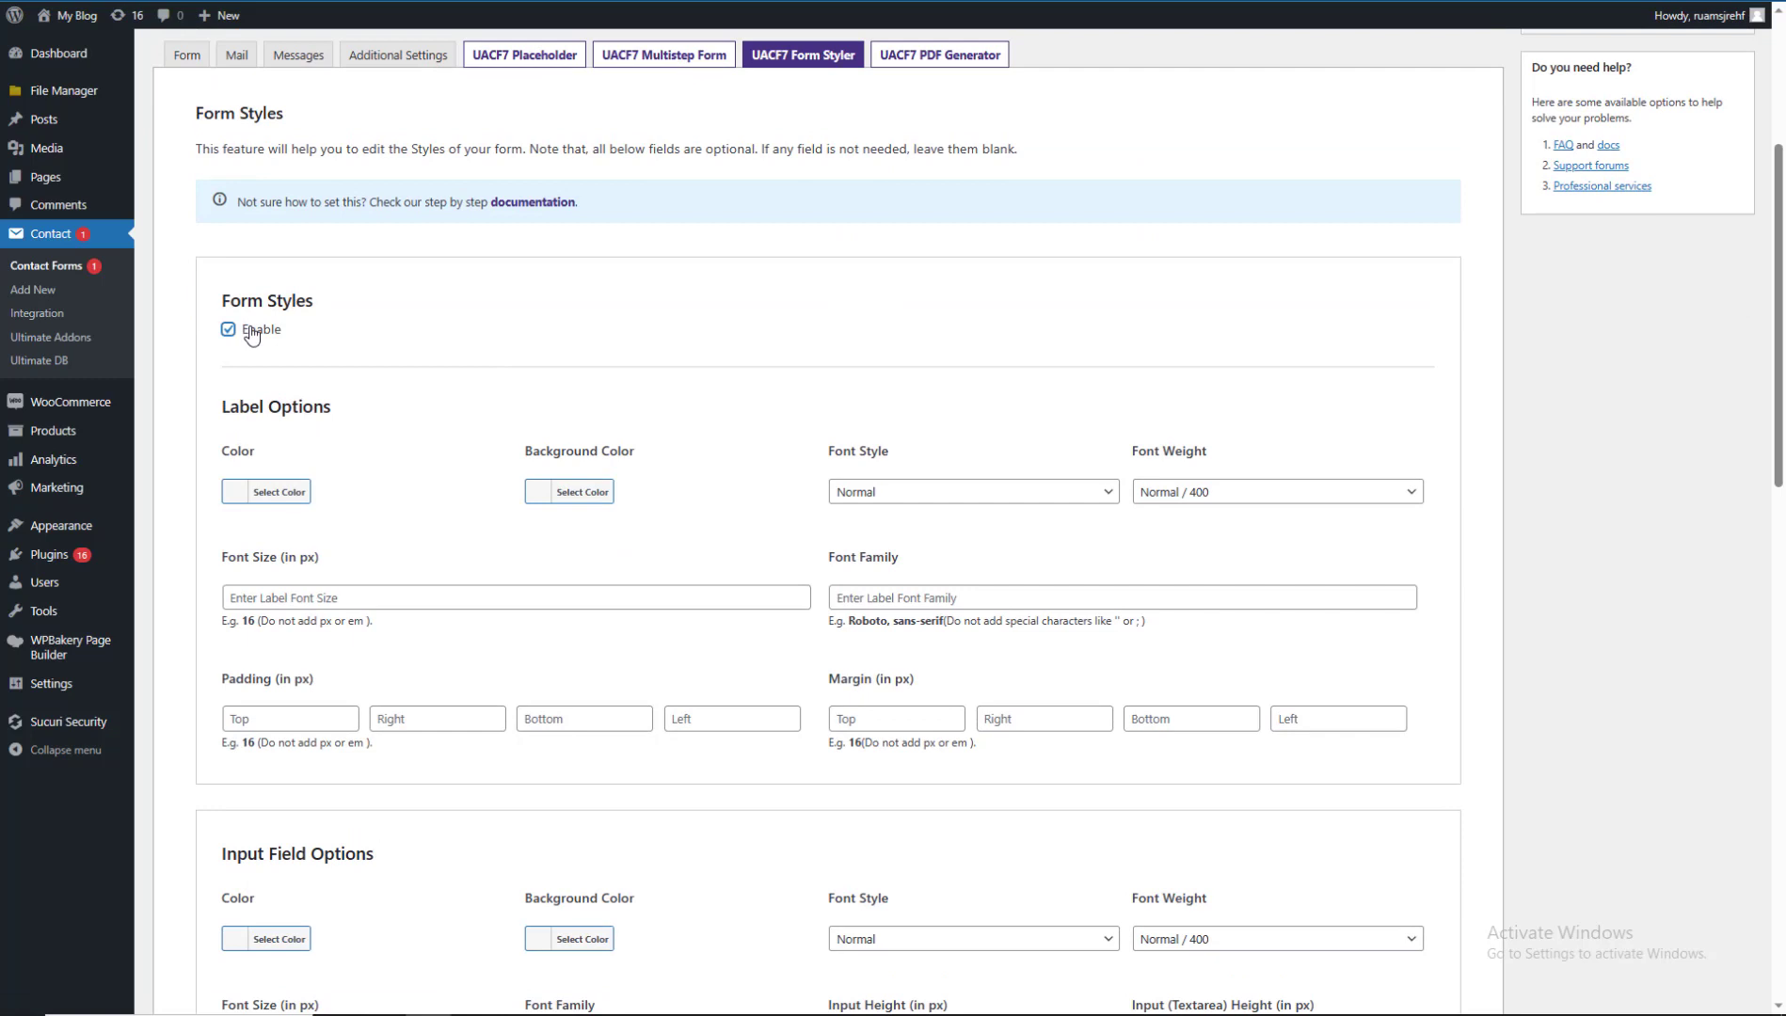
click(267, 491)
click(300, 643)
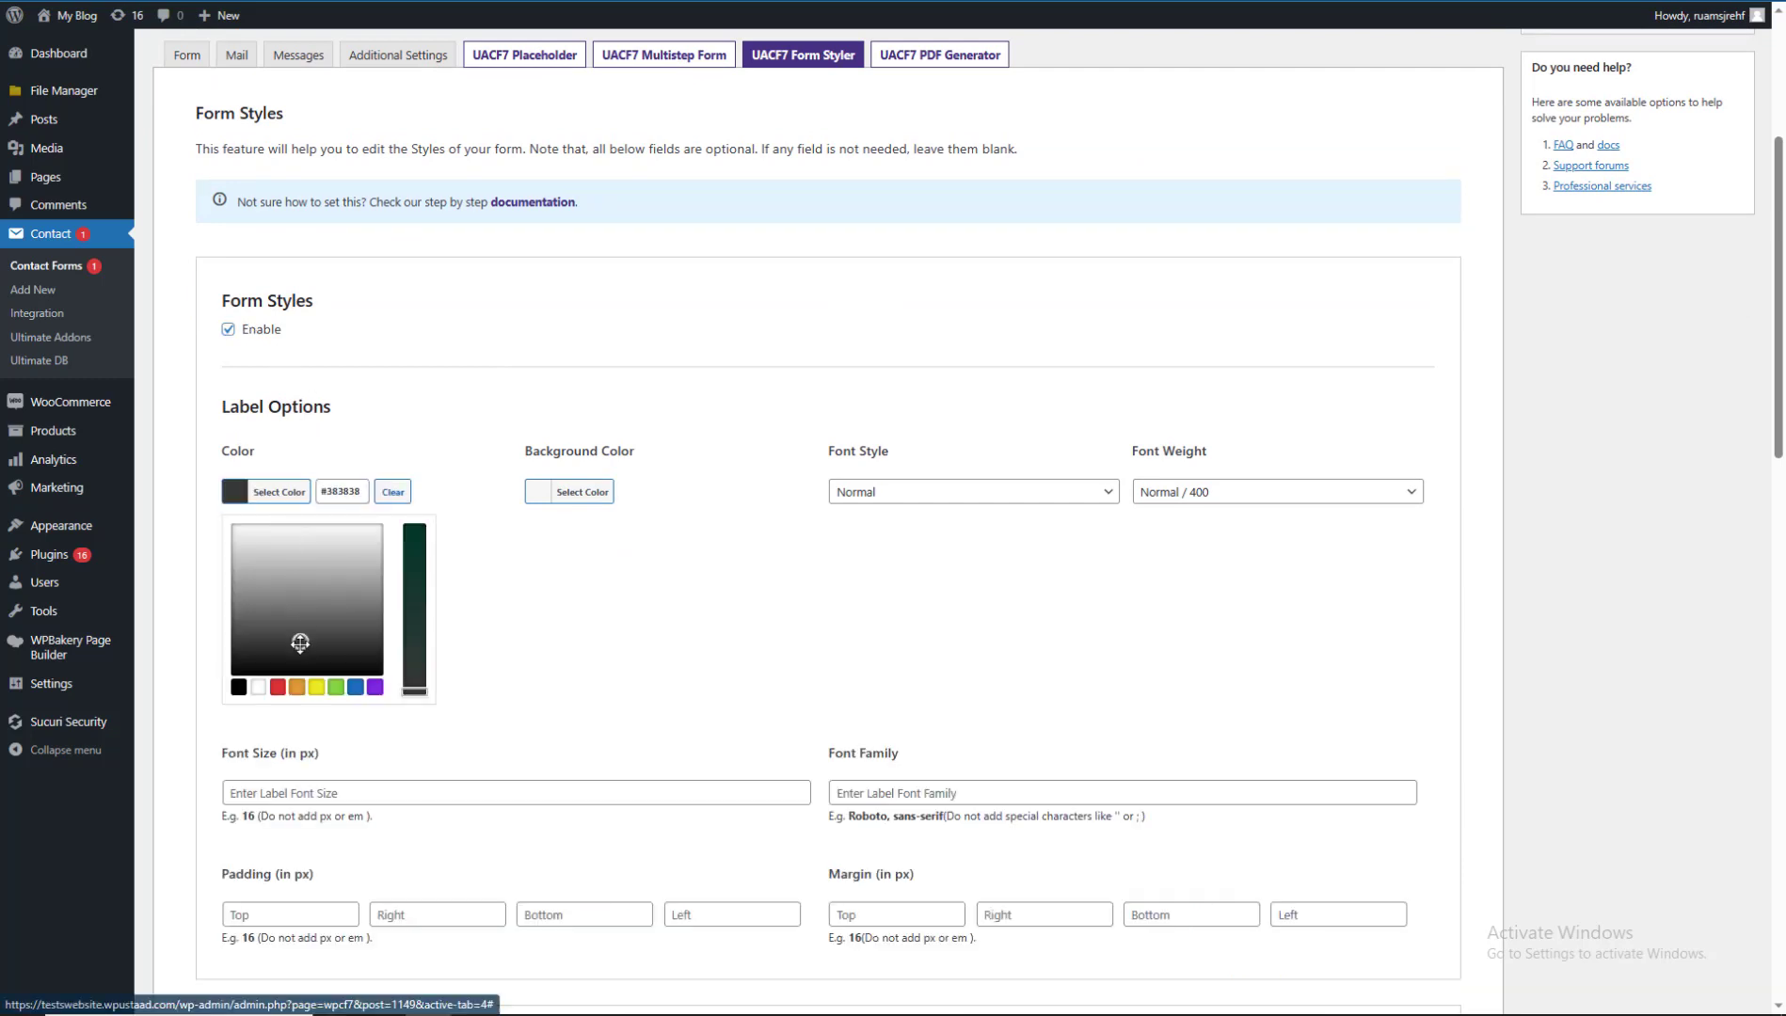
click(590, 492)
drag(616, 669, 618, 637)
click(911, 576)
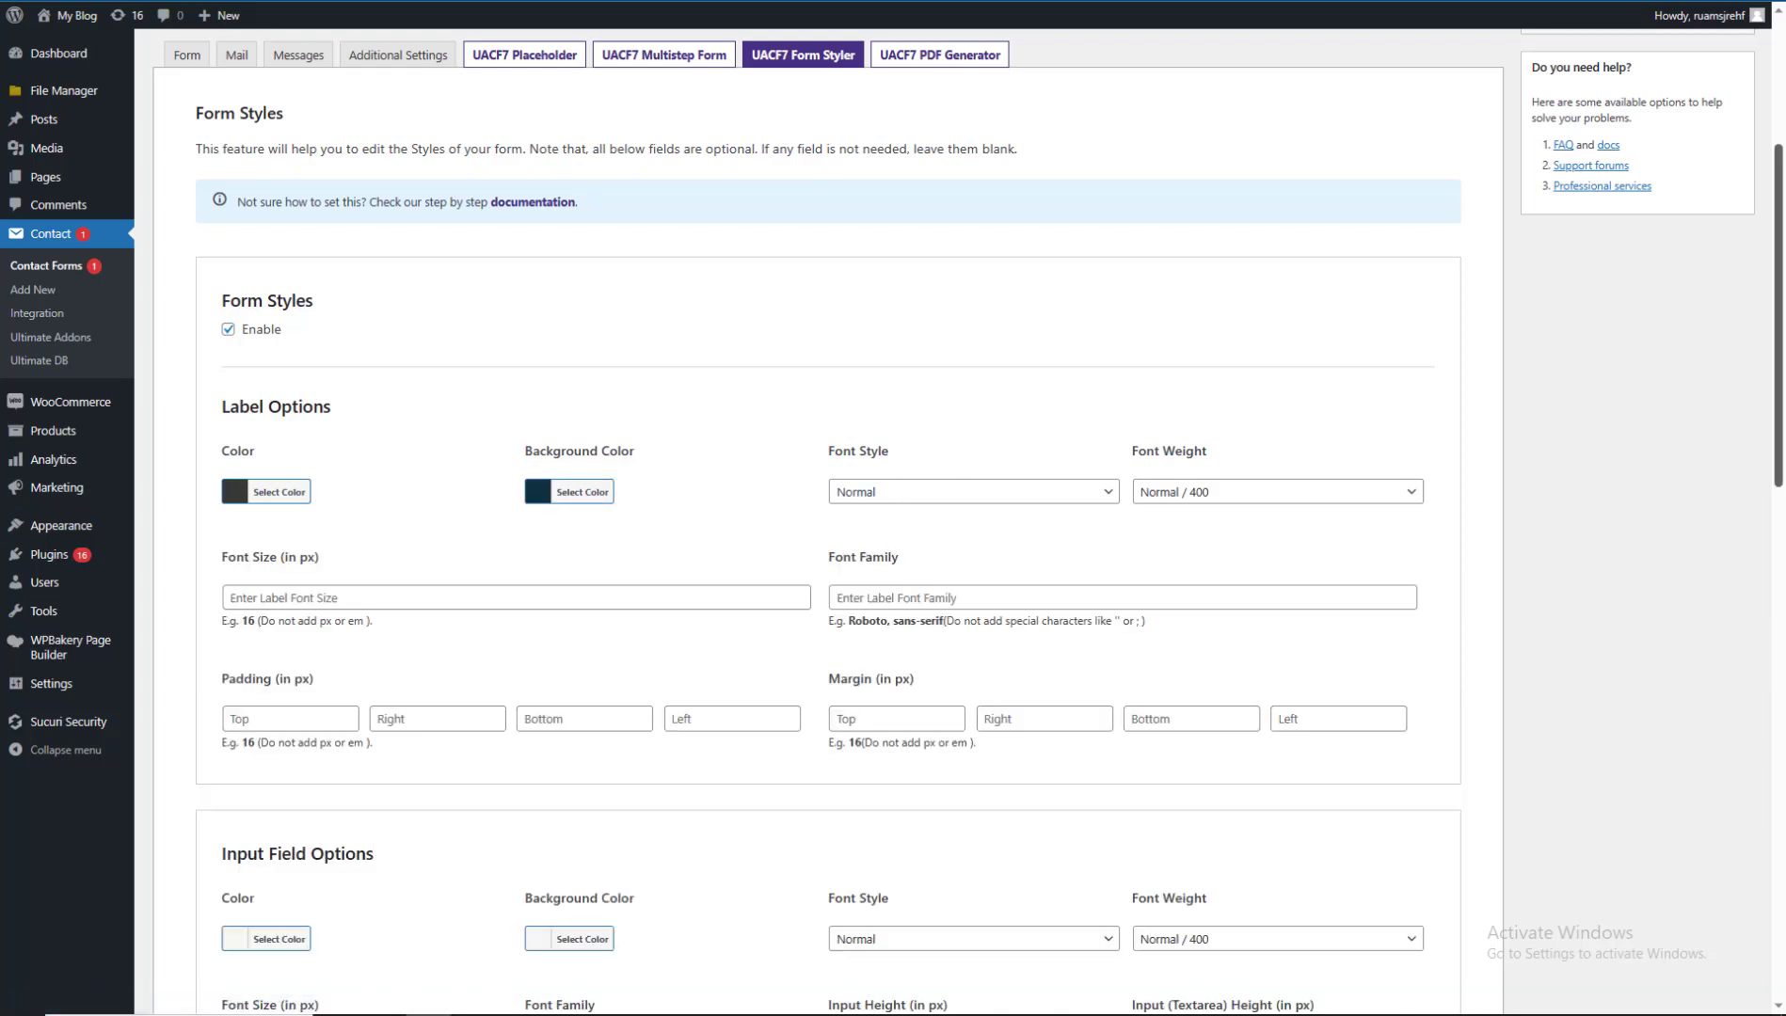
Set the label font size to 20 and leave the label font family blank.
scroll(952, 478, down, 2)
click(279, 409)
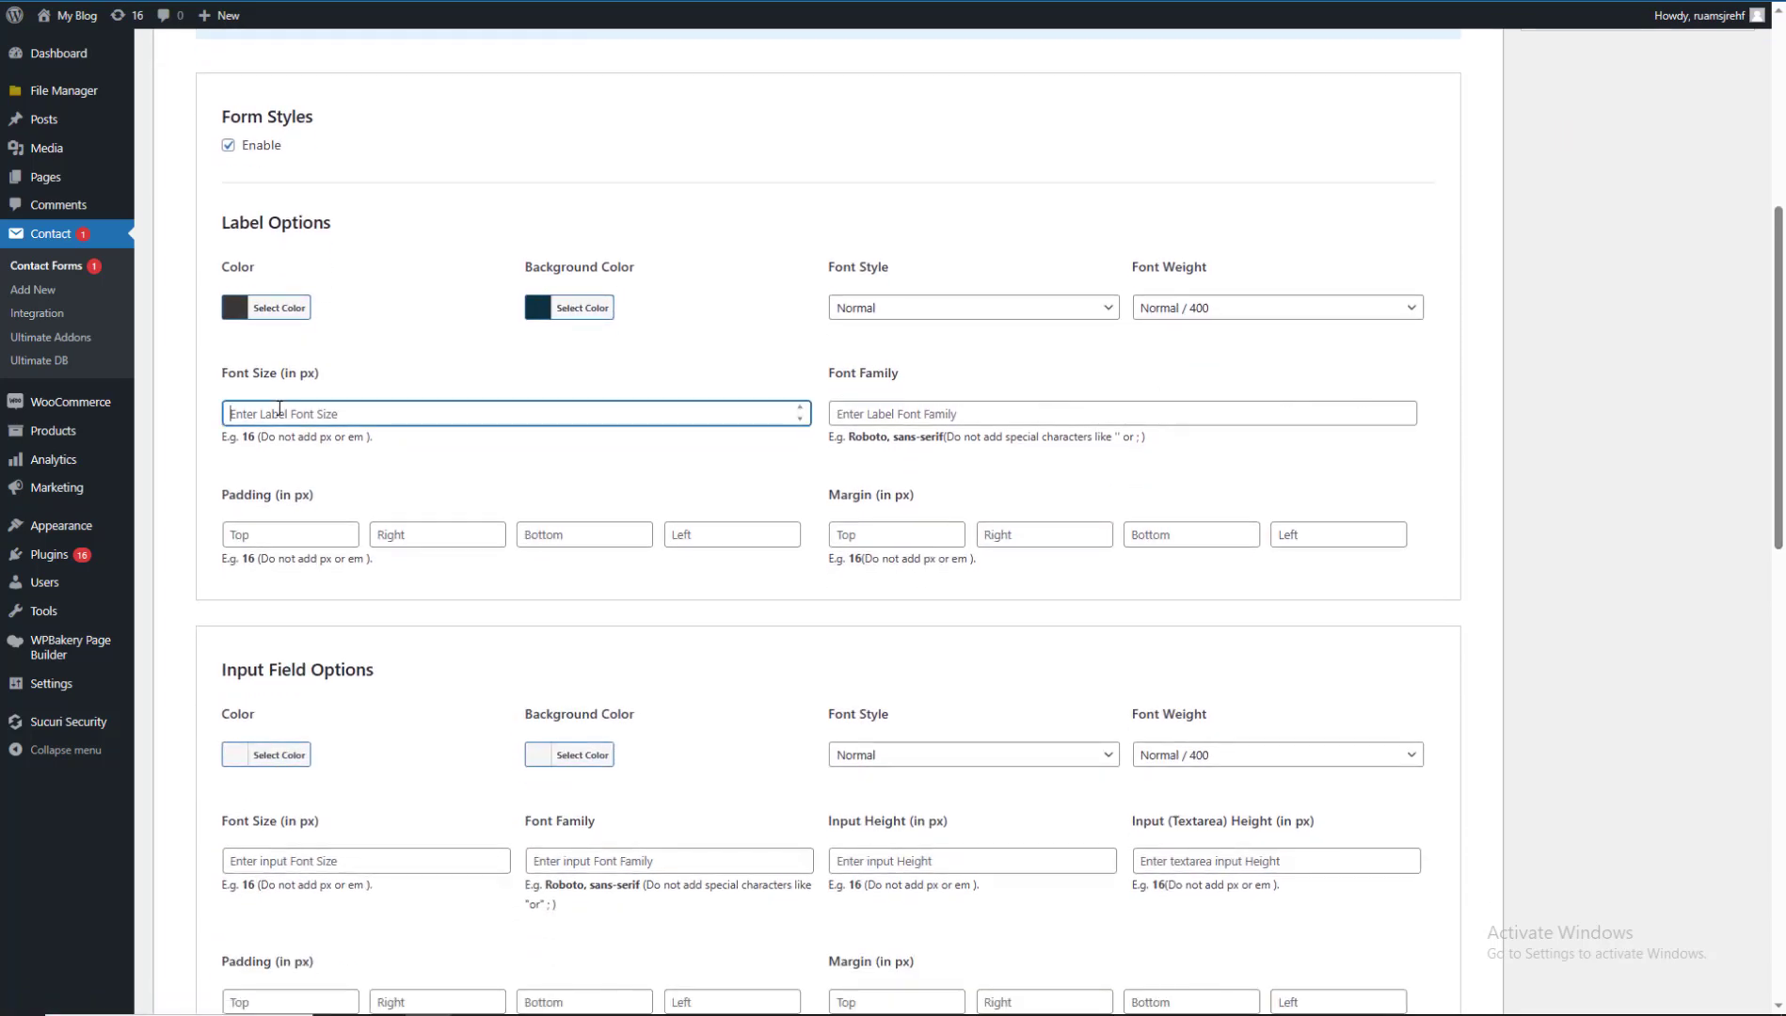
text(20)
click(866, 409)
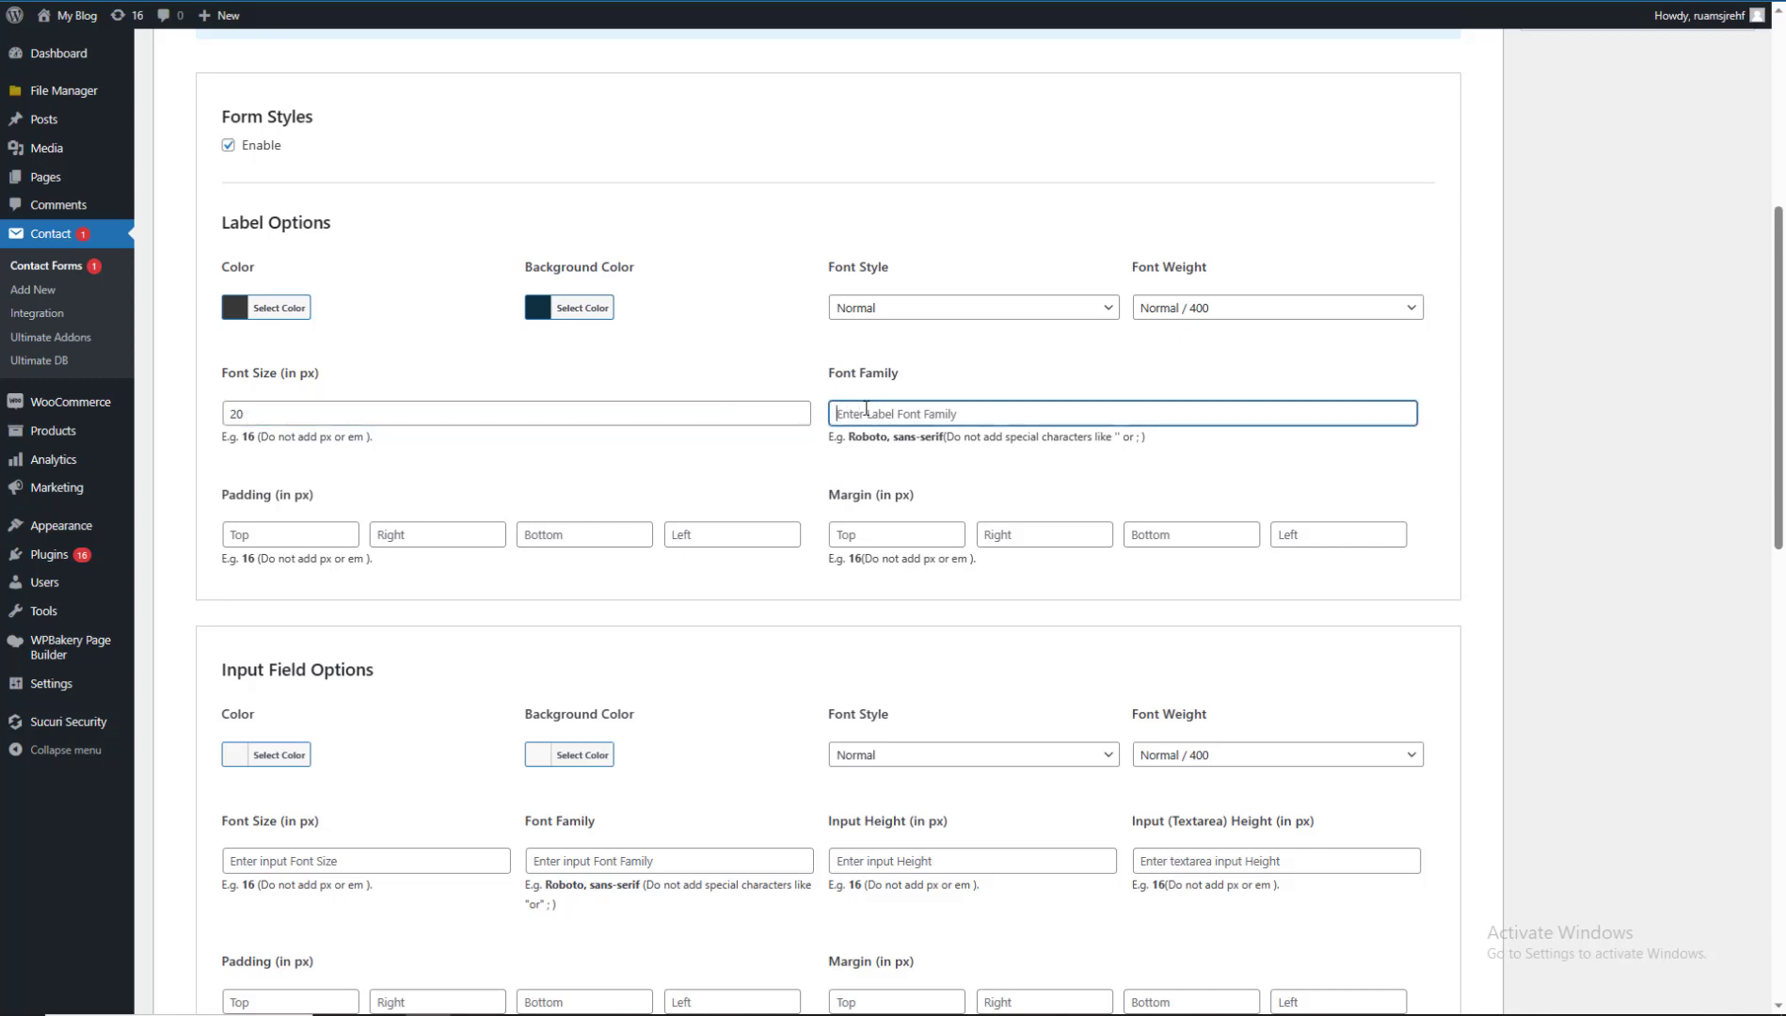
click(653, 469)
scroll(1754, 439, down, 1)
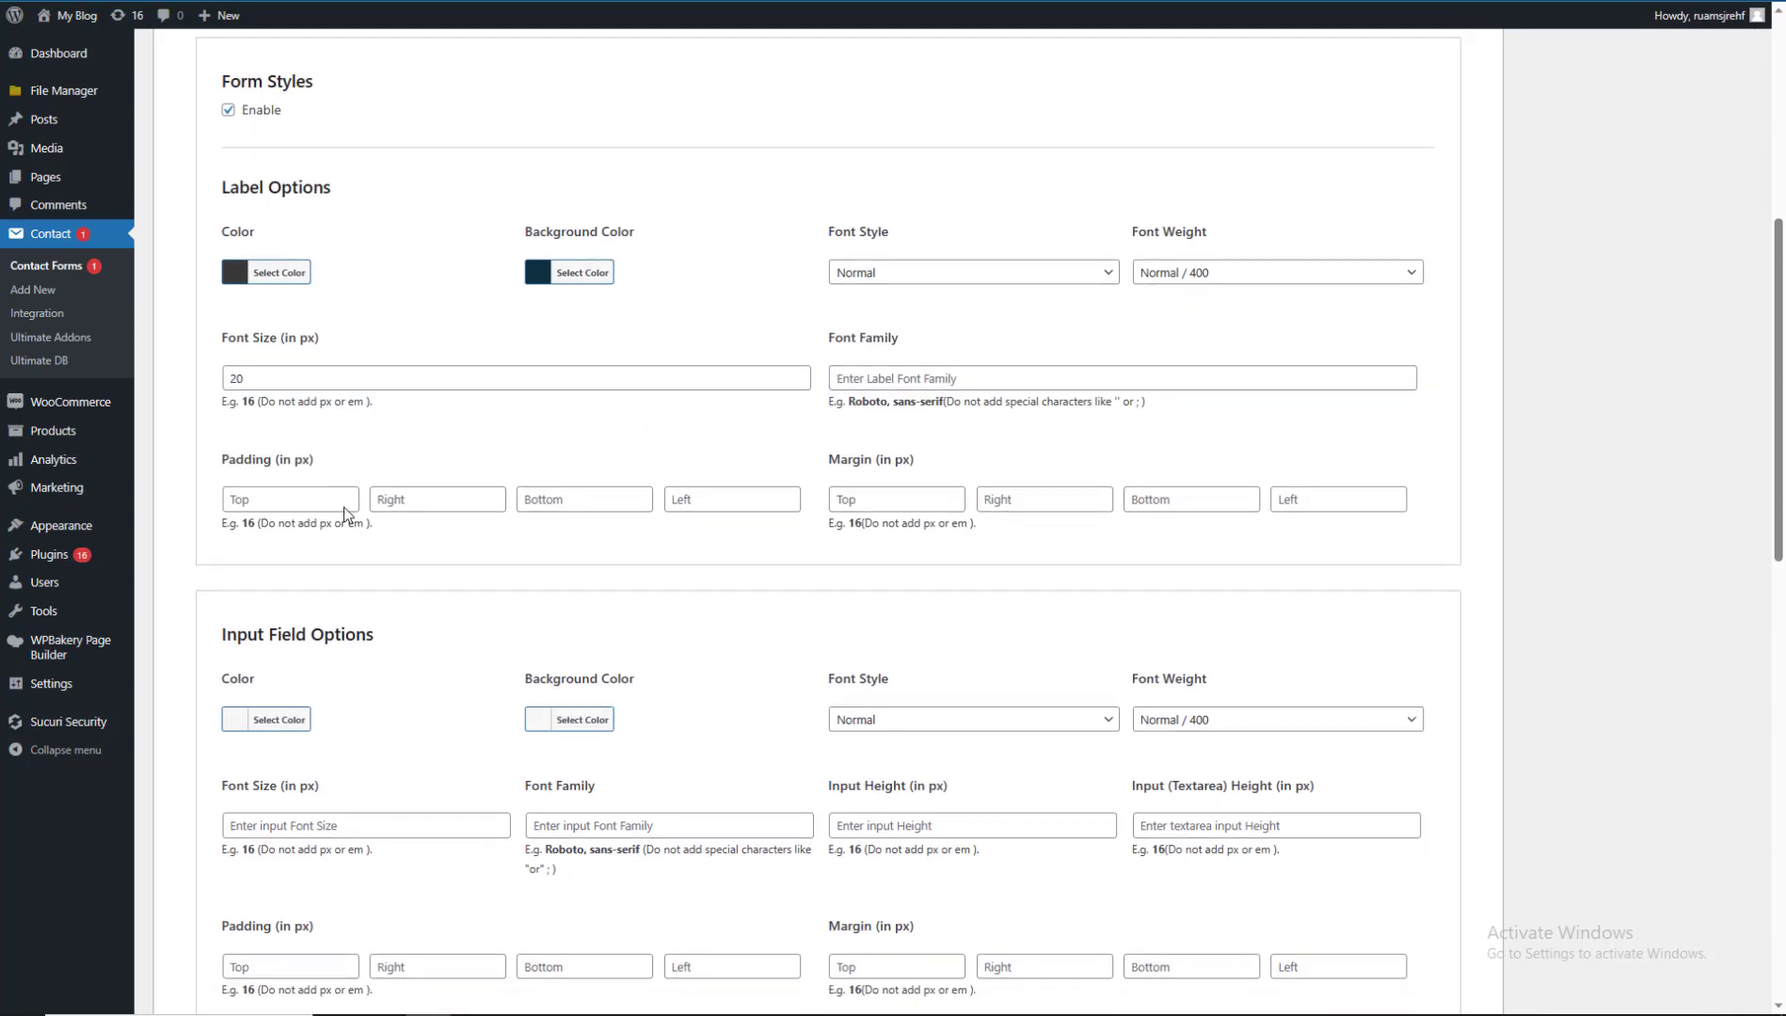
Give input fields font size 20 and font family Roboto.
scroll(1779, 396, down, 3)
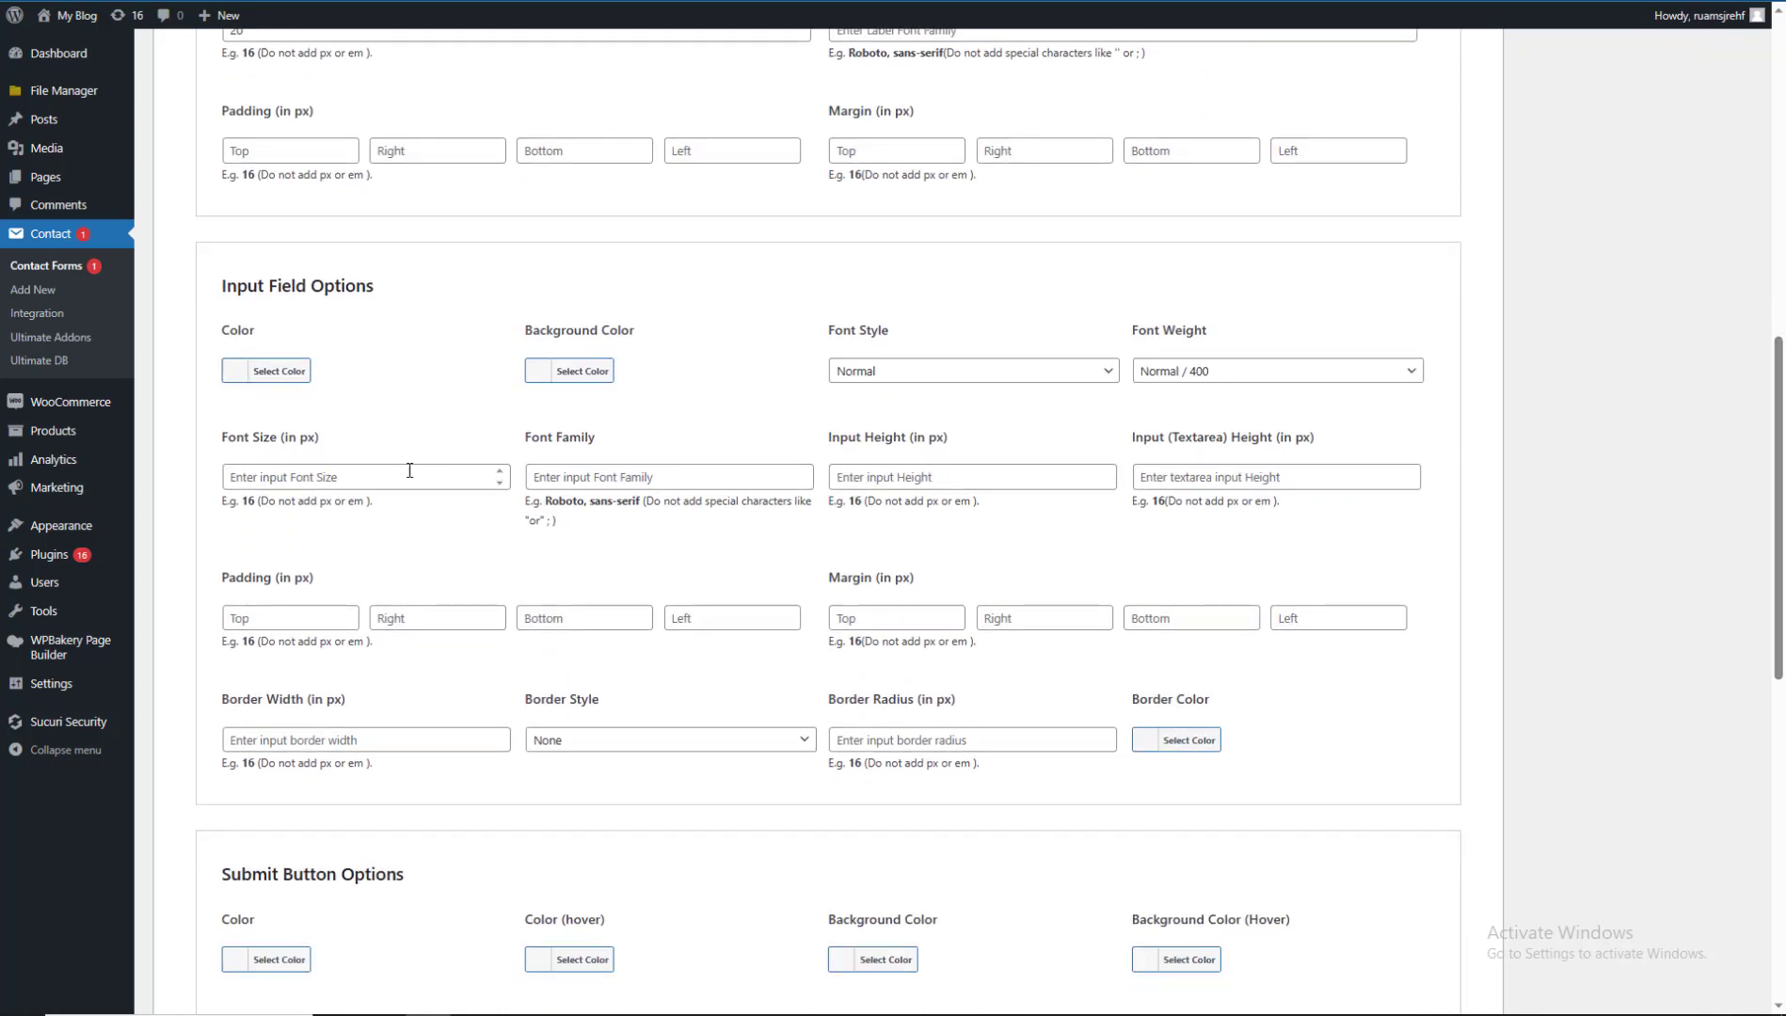
click(314, 475)
text(20)
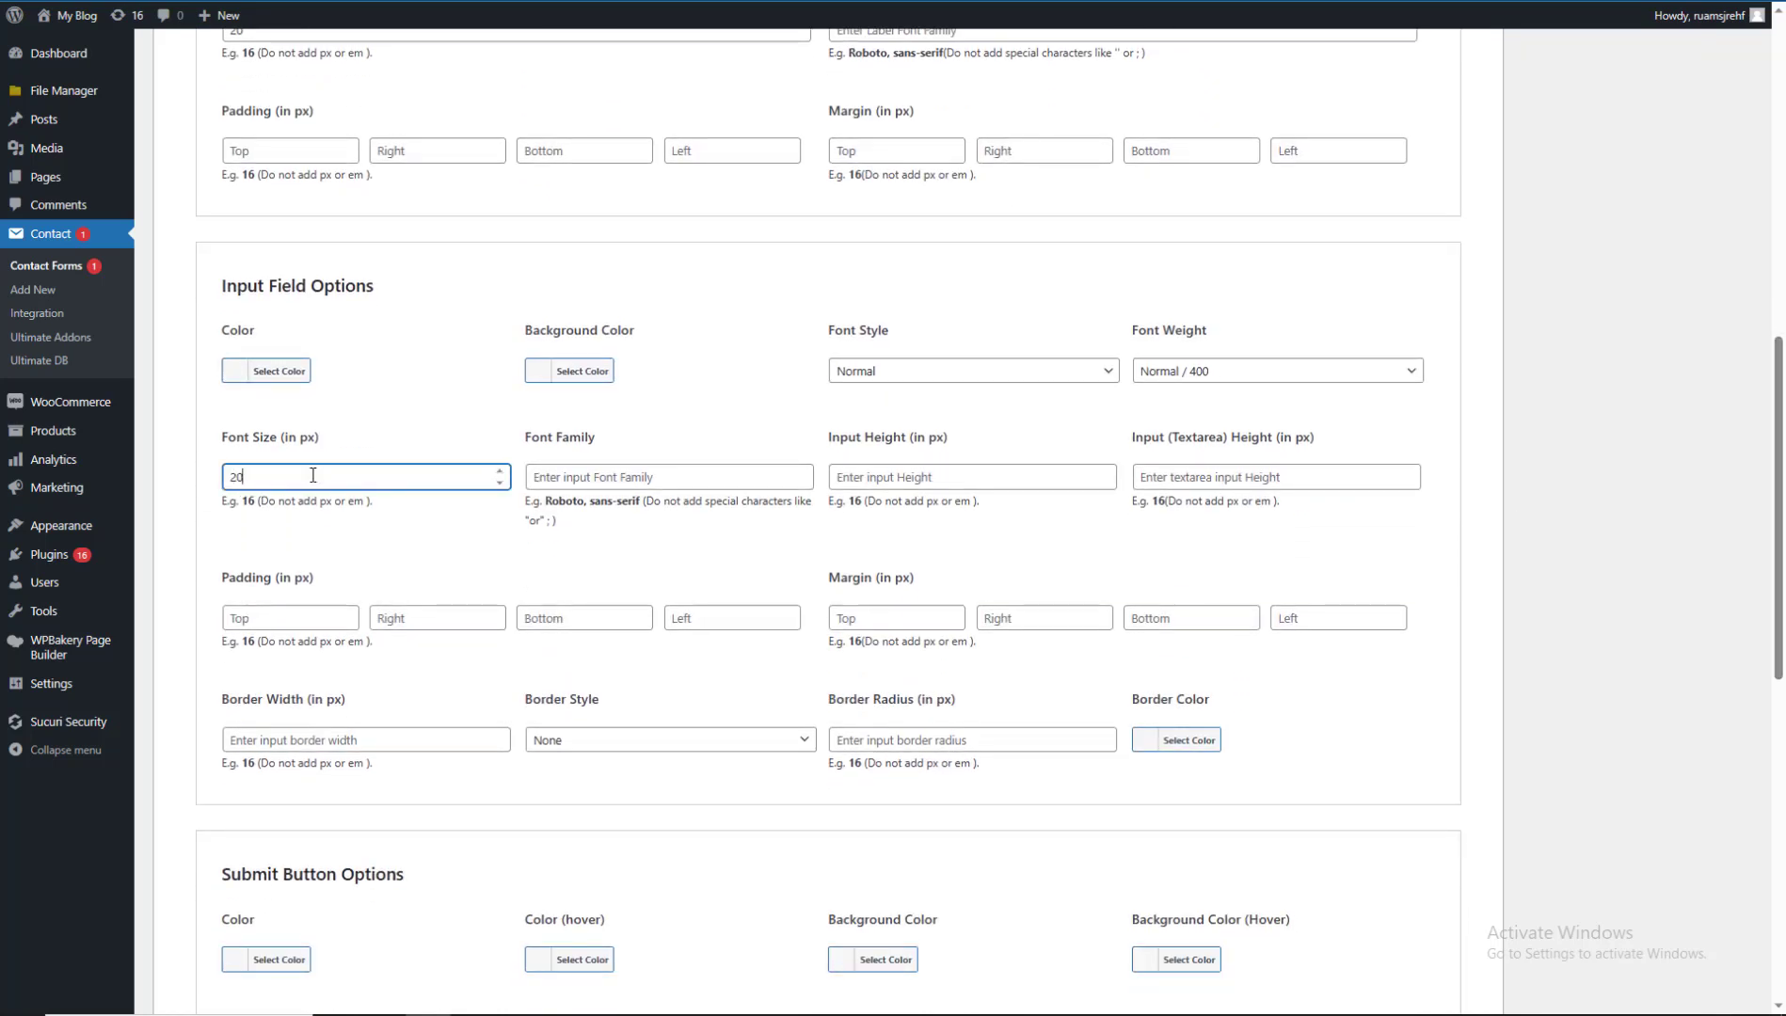
click(666, 476)
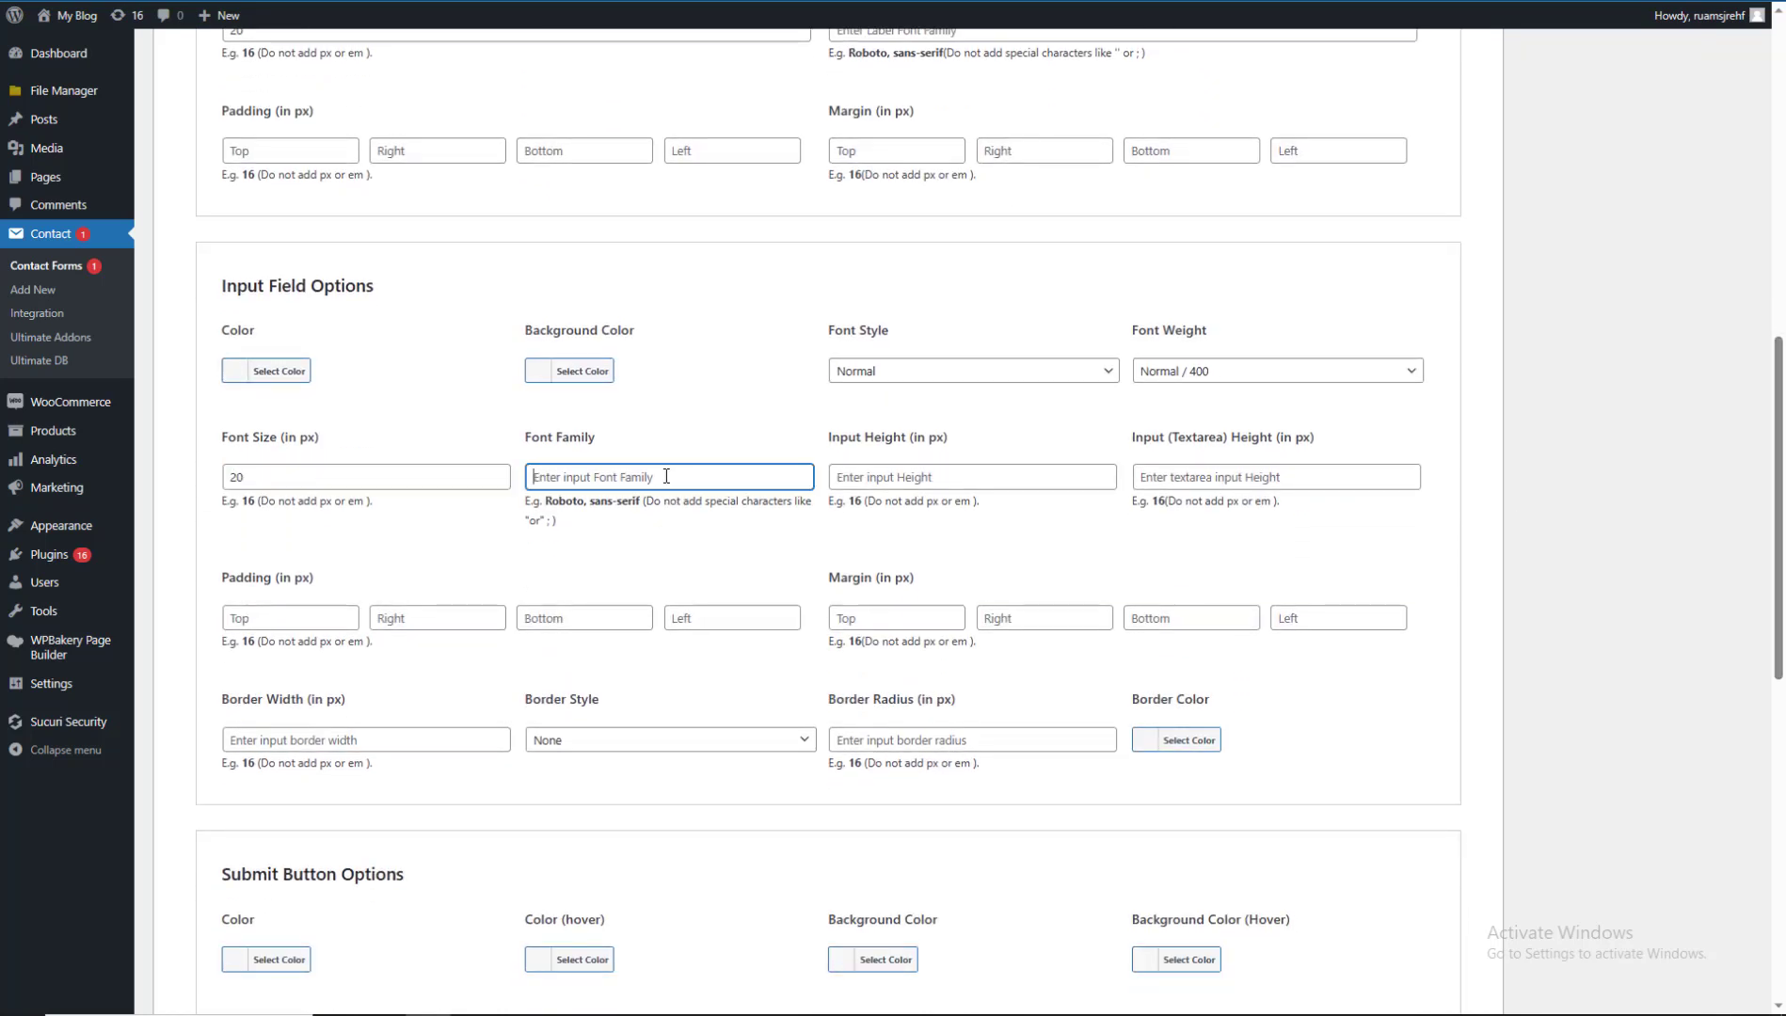
drag(577, 502, 587, 501)
key(ctrl+c)
click(597, 476)
key(ctrl+v)
Set both the input height and the textarea height to 16.
click(843, 477)
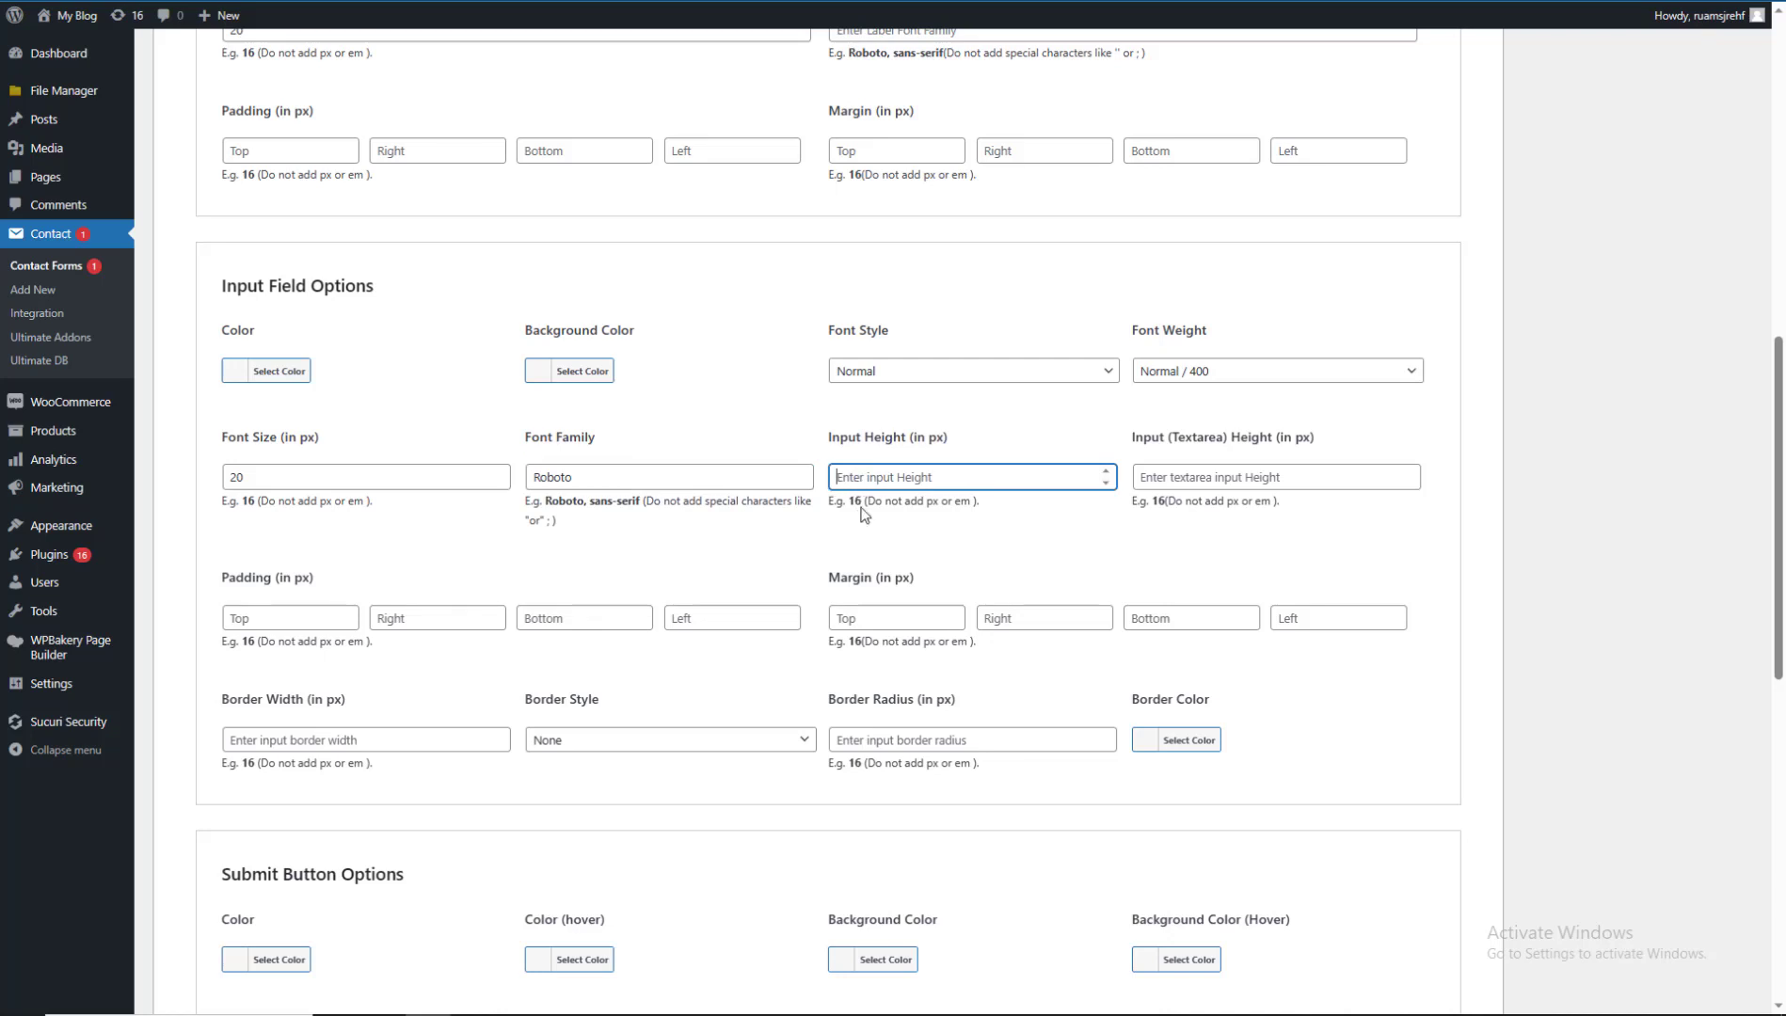
text(1)
click(1062, 439)
click(1184, 478)
text(16)
click(1084, 422)
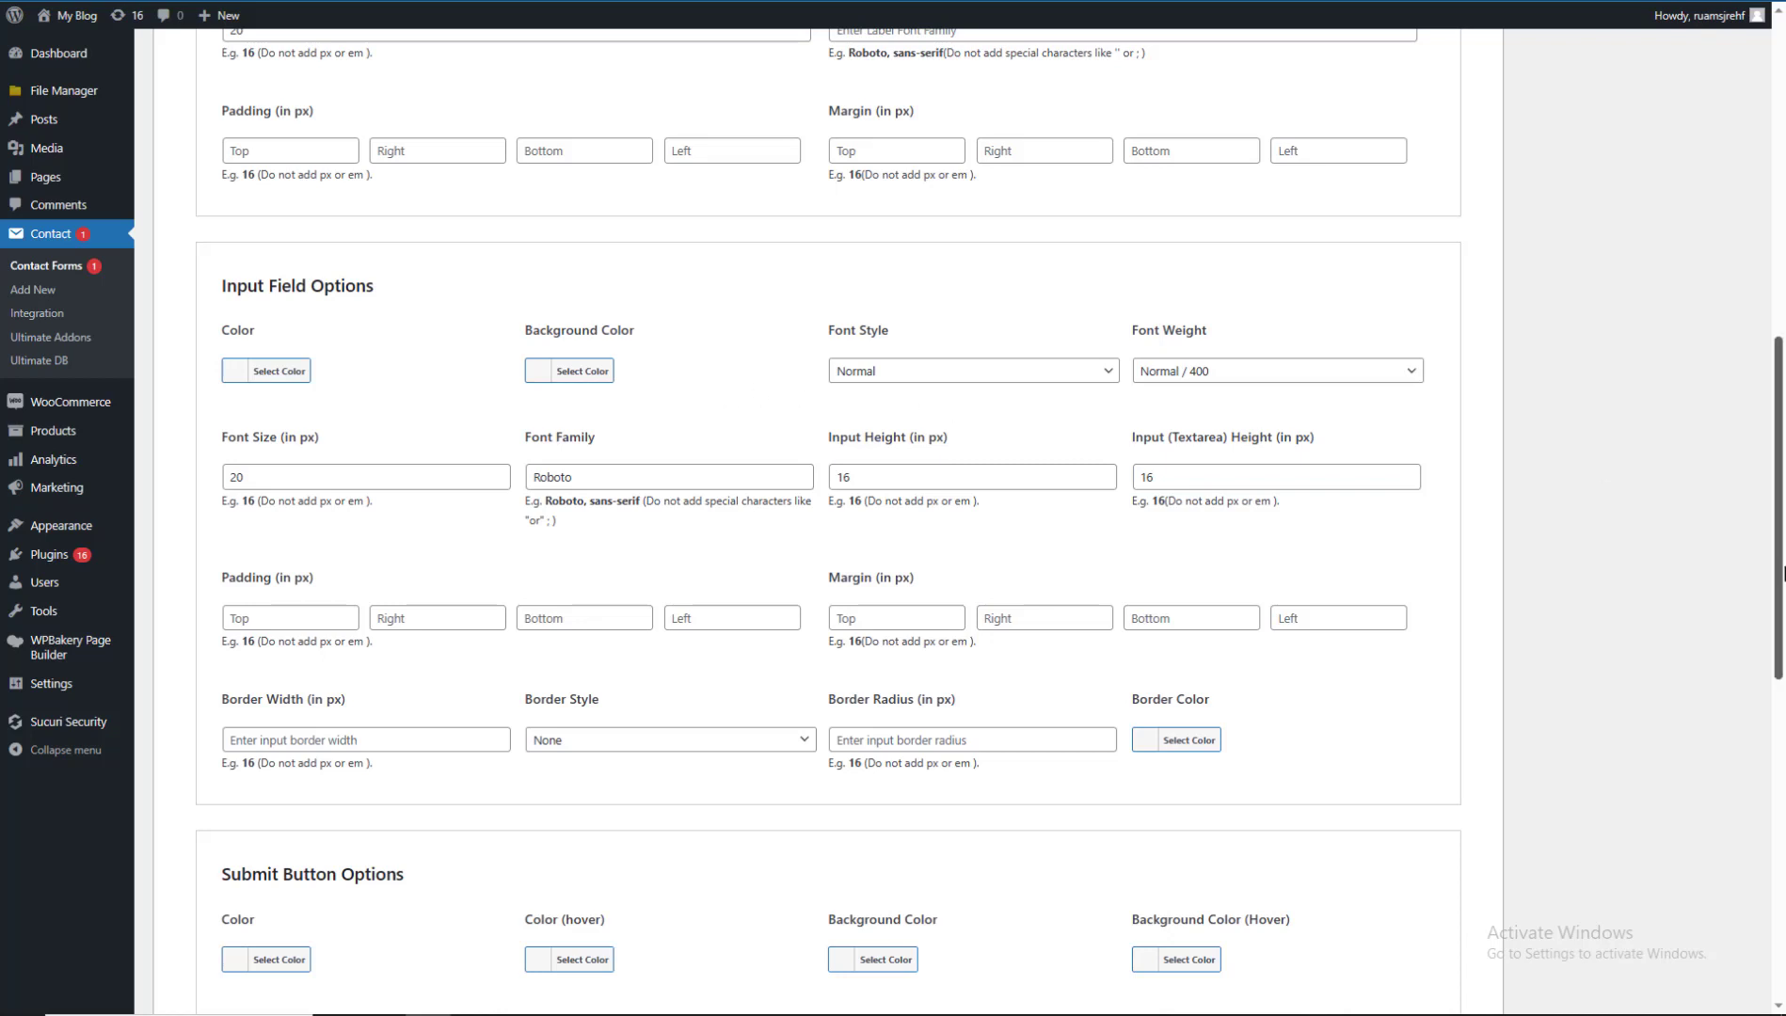
Set the input field top and bottom padding to 20.
scroll(1612, 615, down, 2)
click(290, 414)
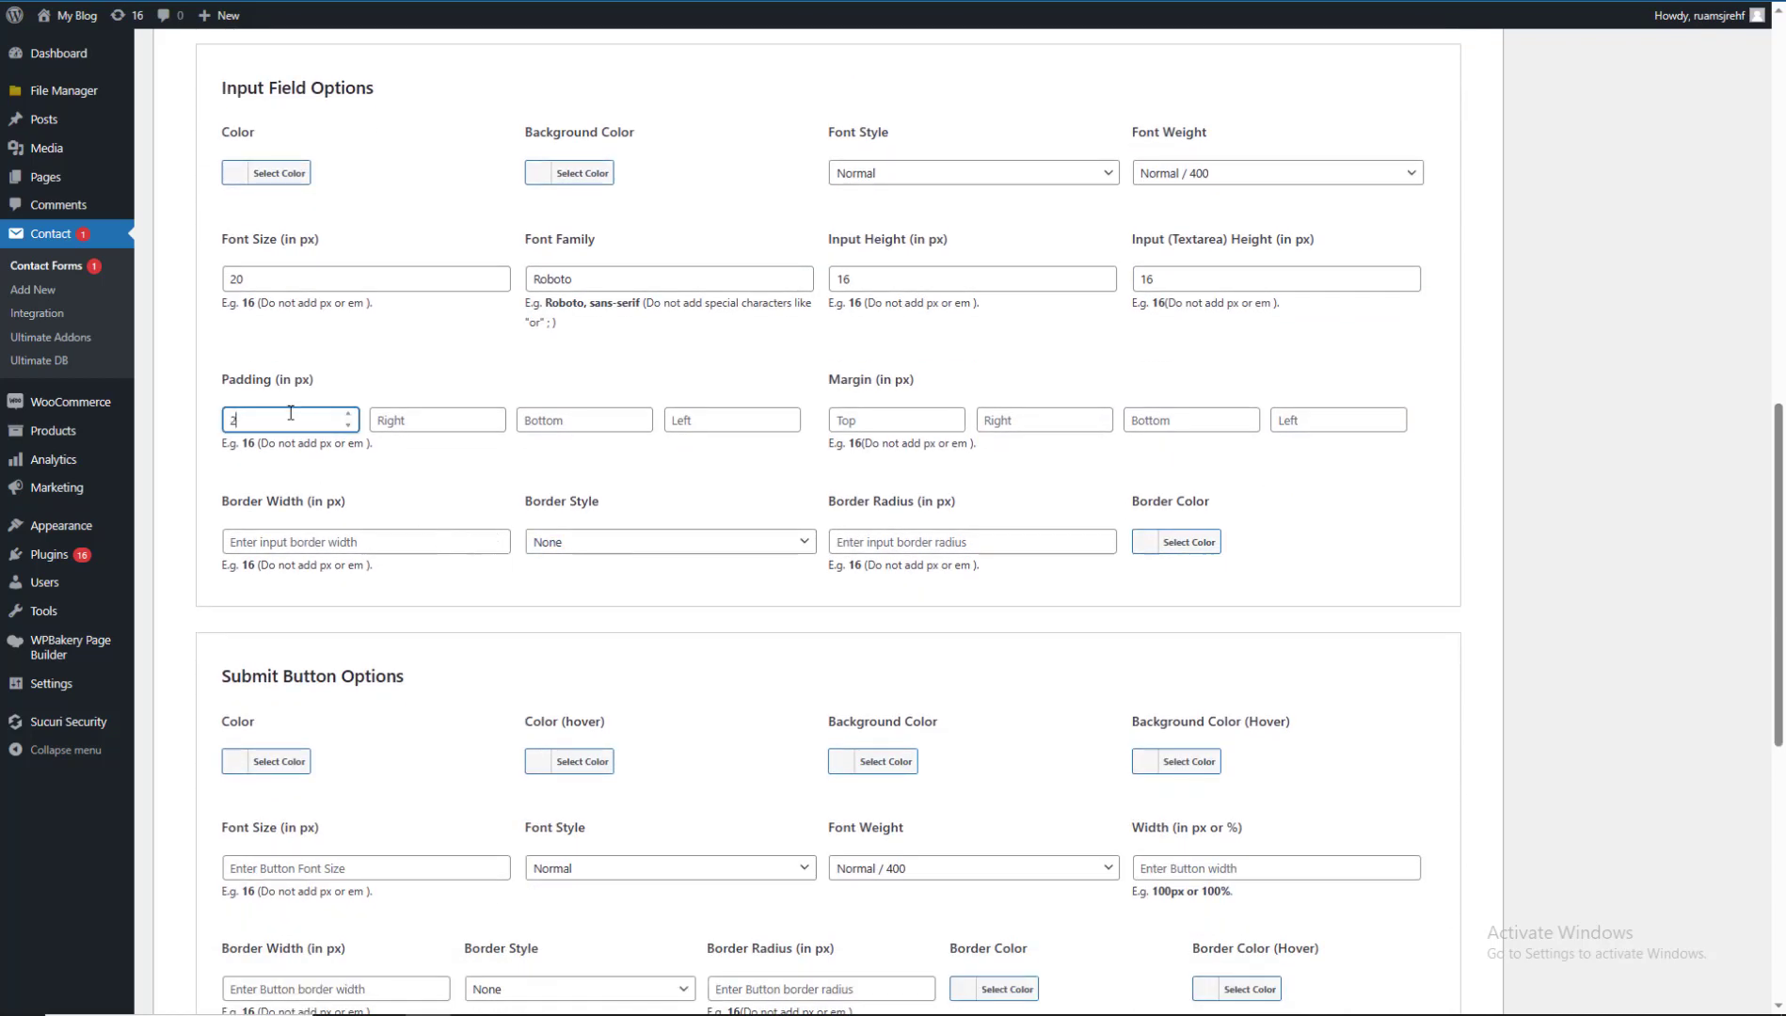
click(381, 472)
click(553, 415)
text(20)
click(731, 494)
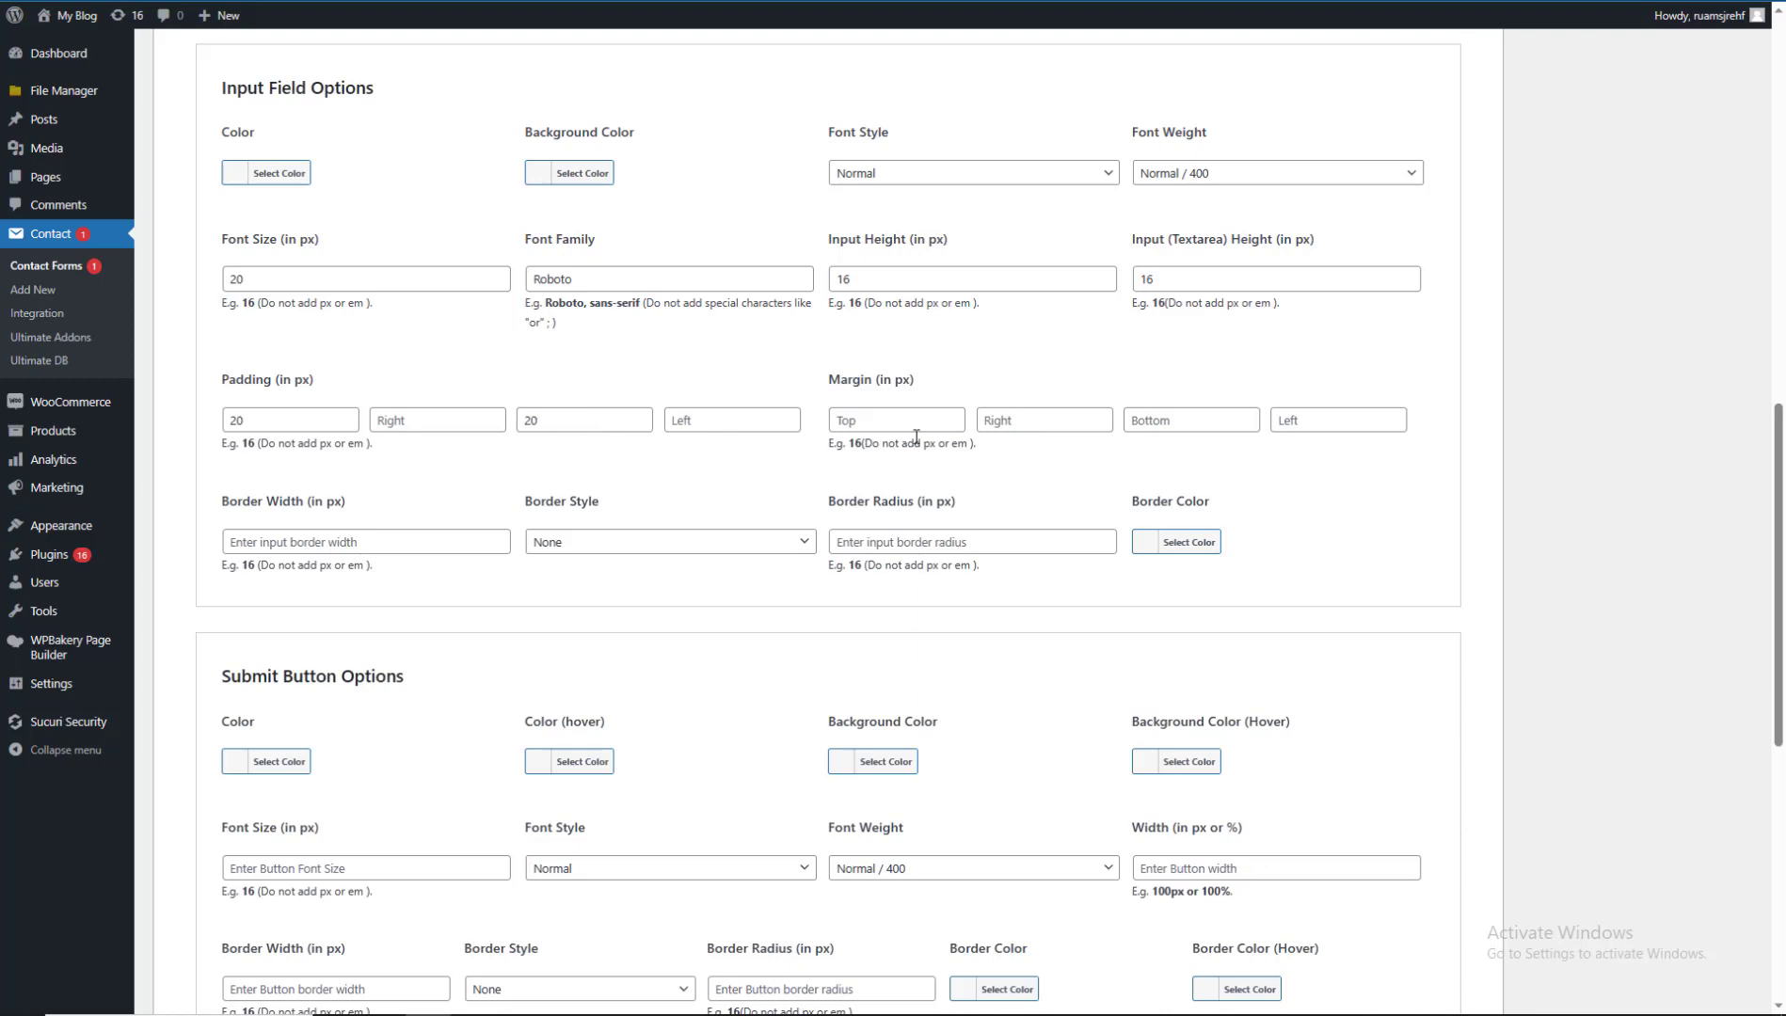
Give input fields a 1 px dotted grey #606060 border with radius 20.
click(850, 540)
text(20)
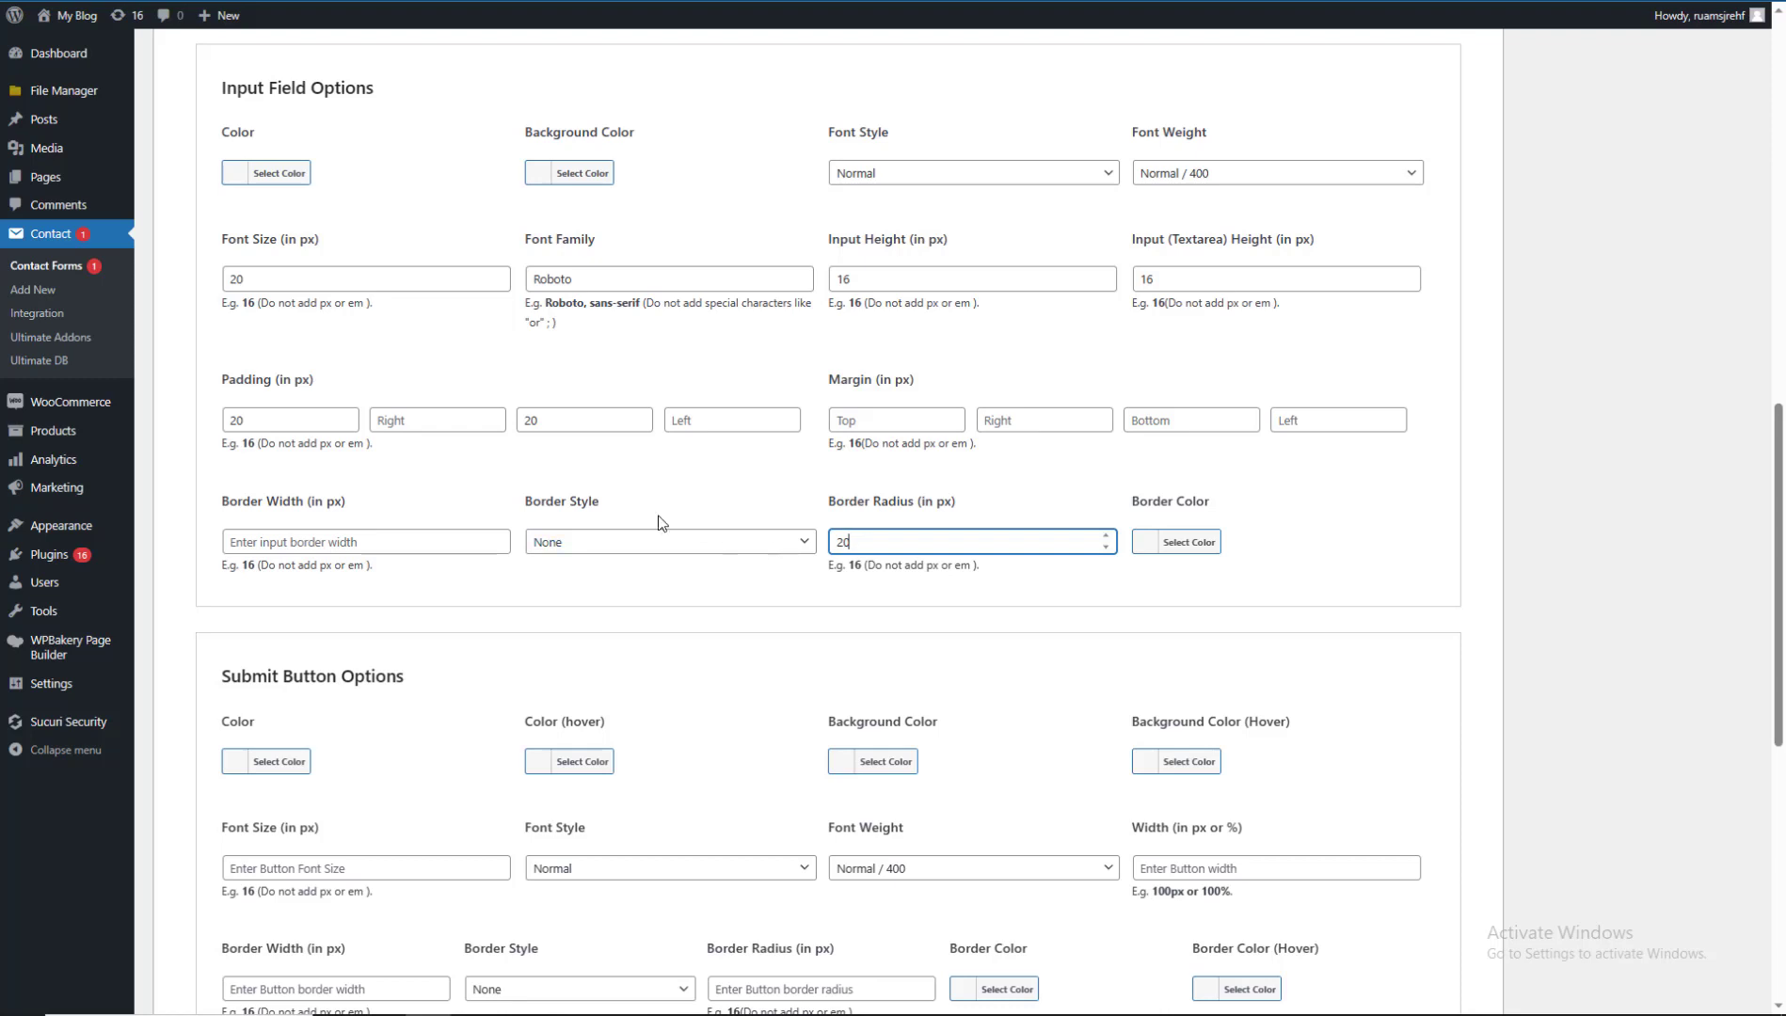
click(570, 542)
click(570, 582)
click(385, 543)
text(1)
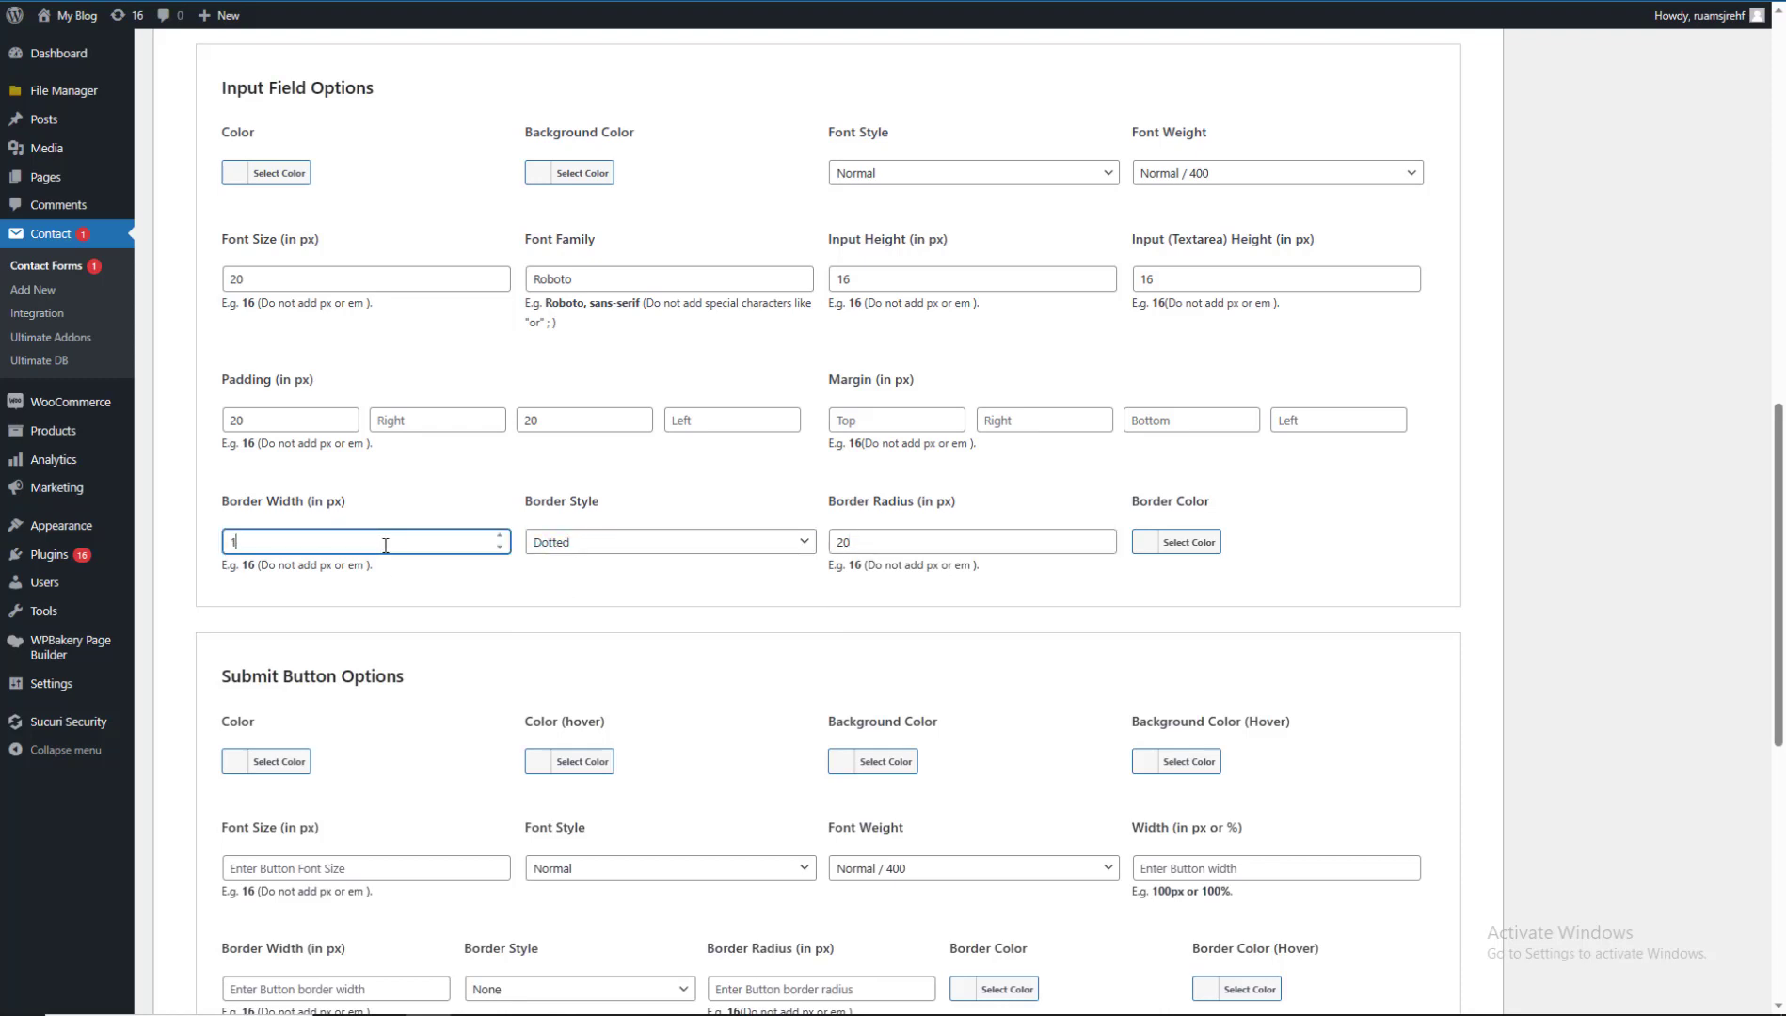
click(1635, 604)
click(1204, 543)
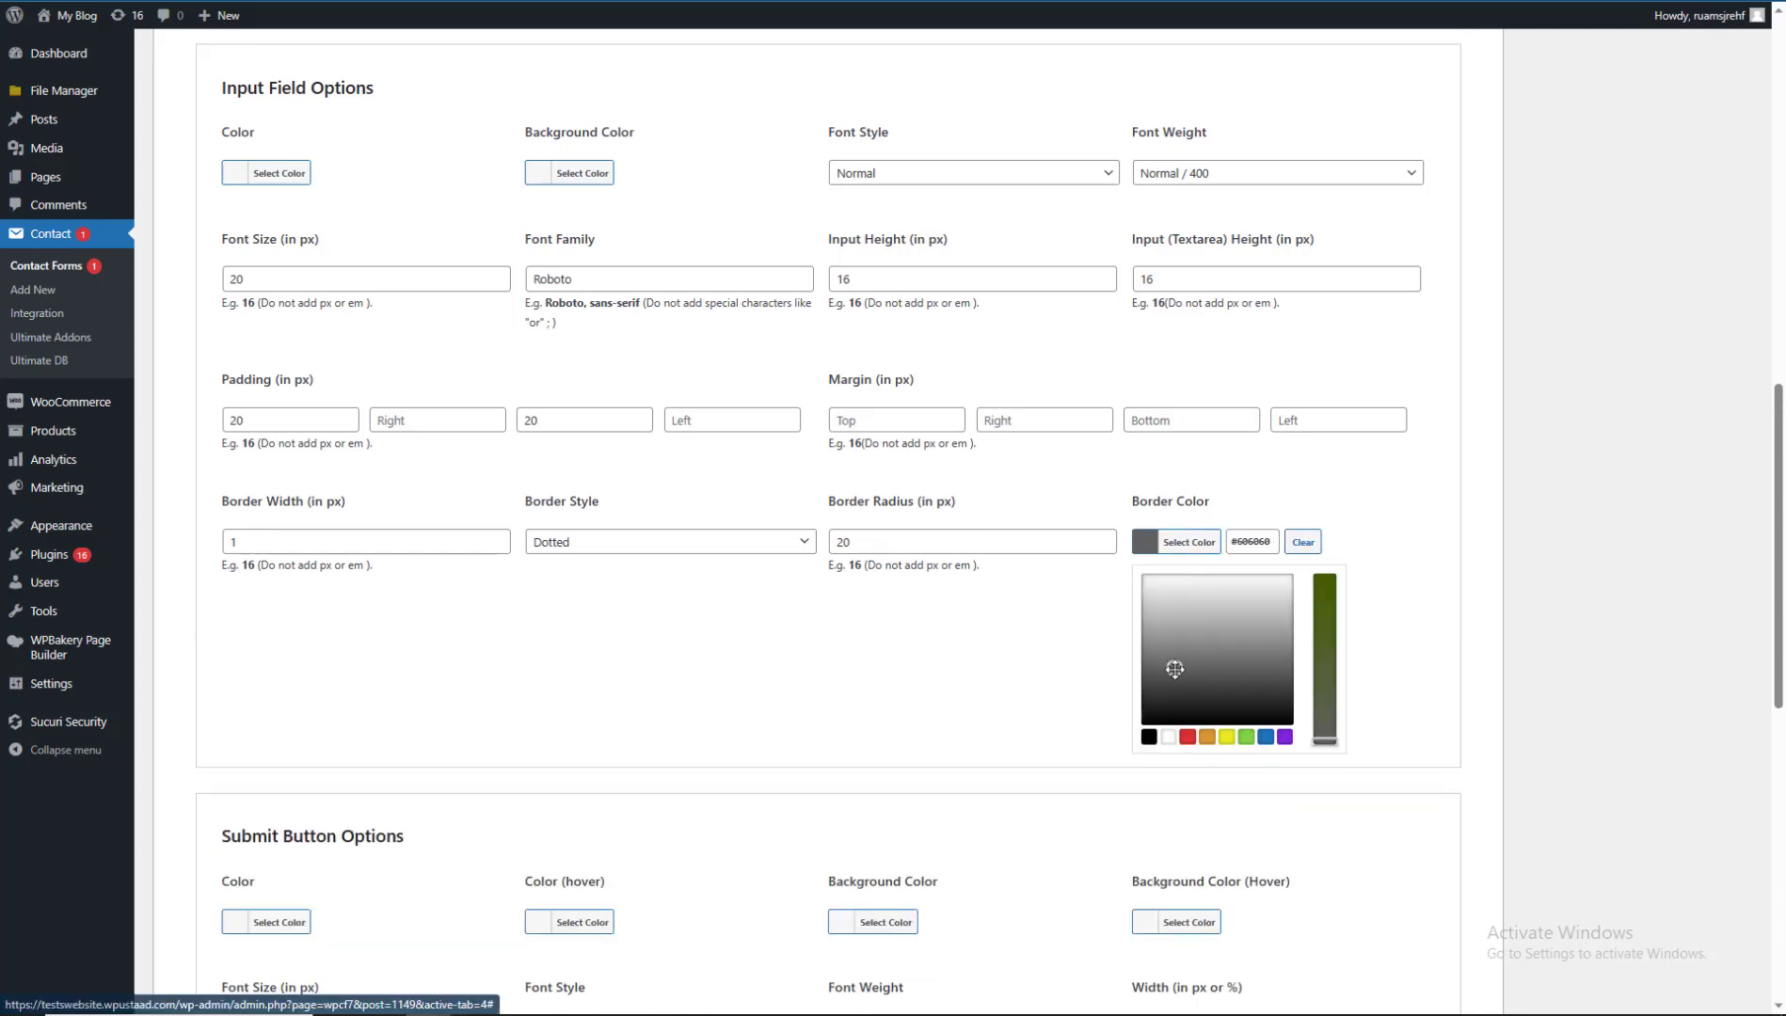
Make the Submit button text orange and its hover text grey.
scroll(1328, 618, down, 3)
click(657, 410)
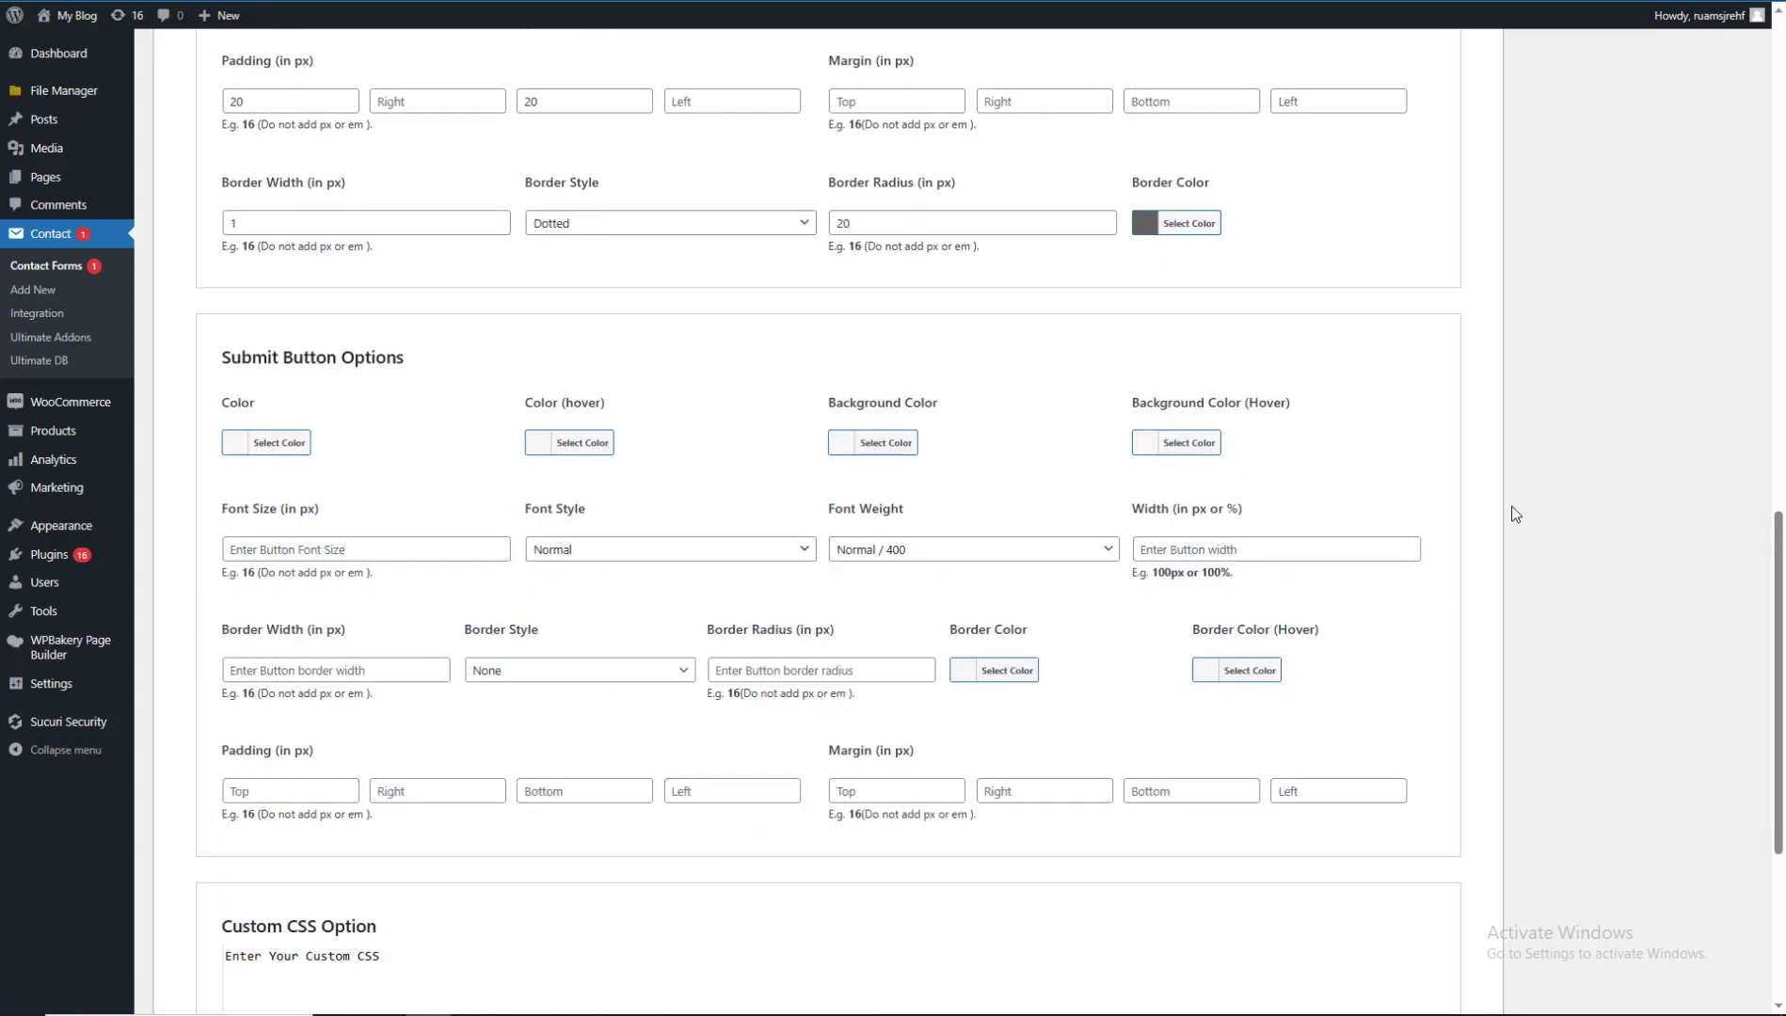
scroll(1699, 654, down, 1)
click(275, 305)
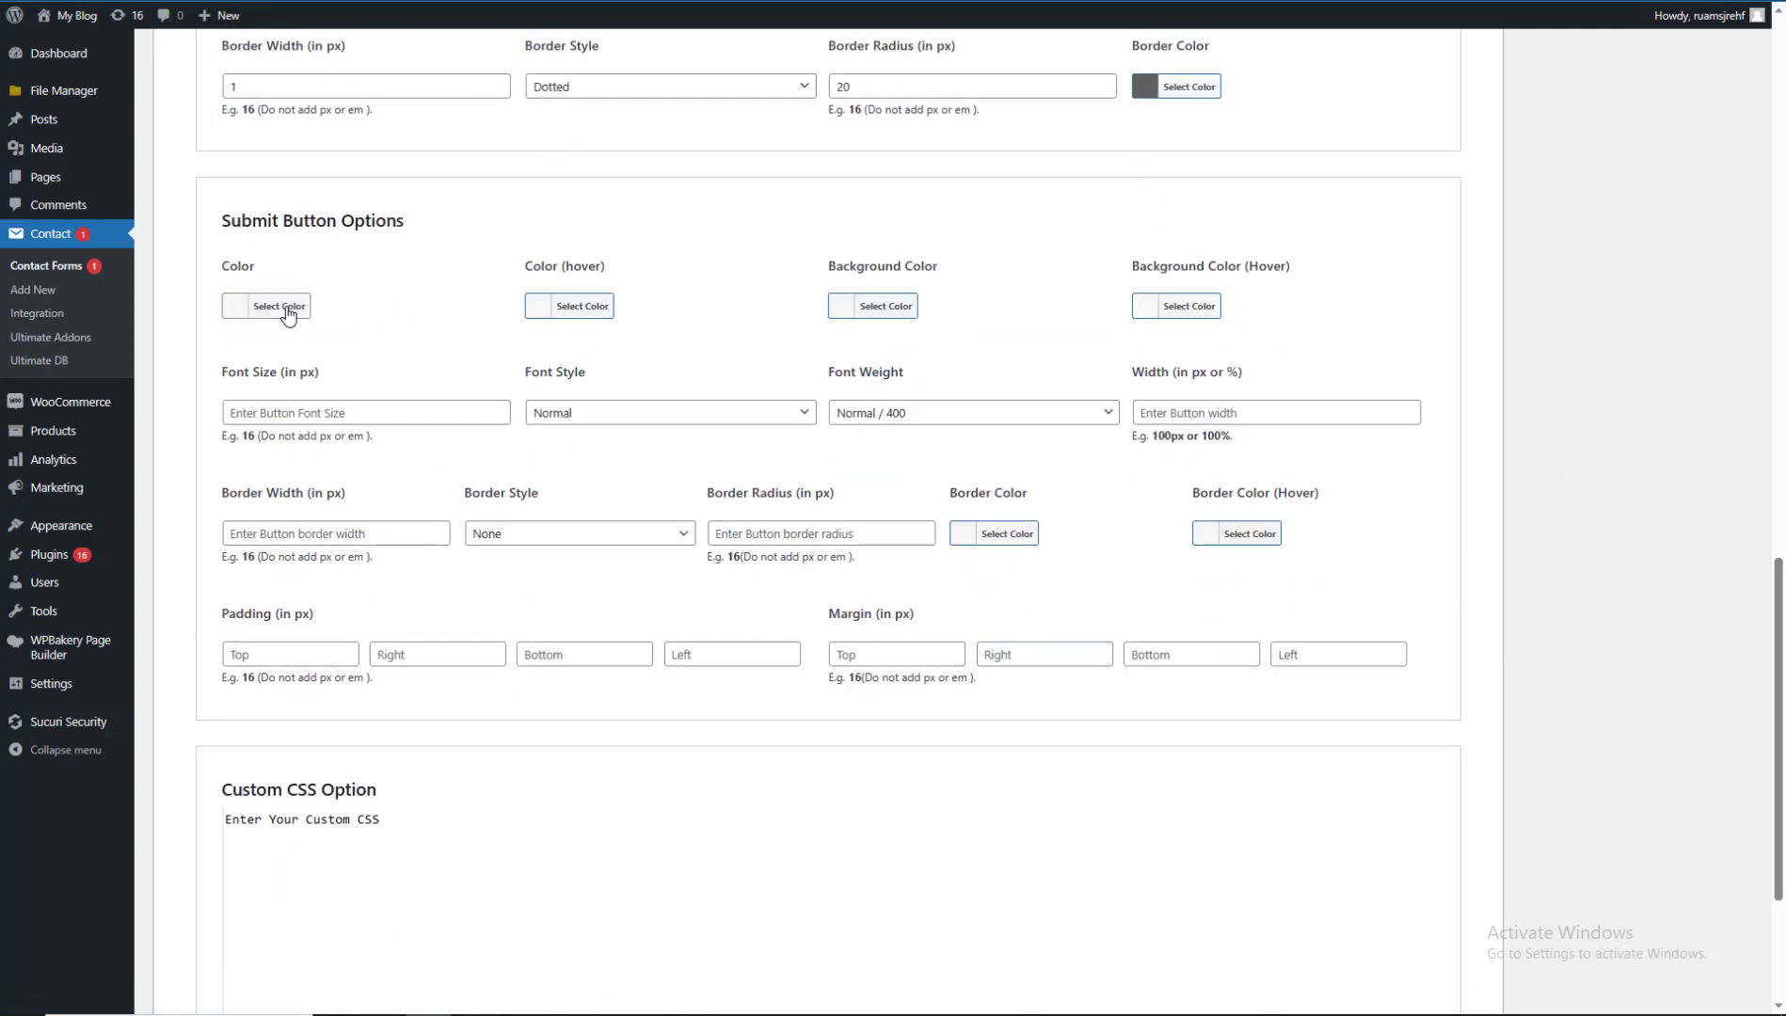
click(301, 502)
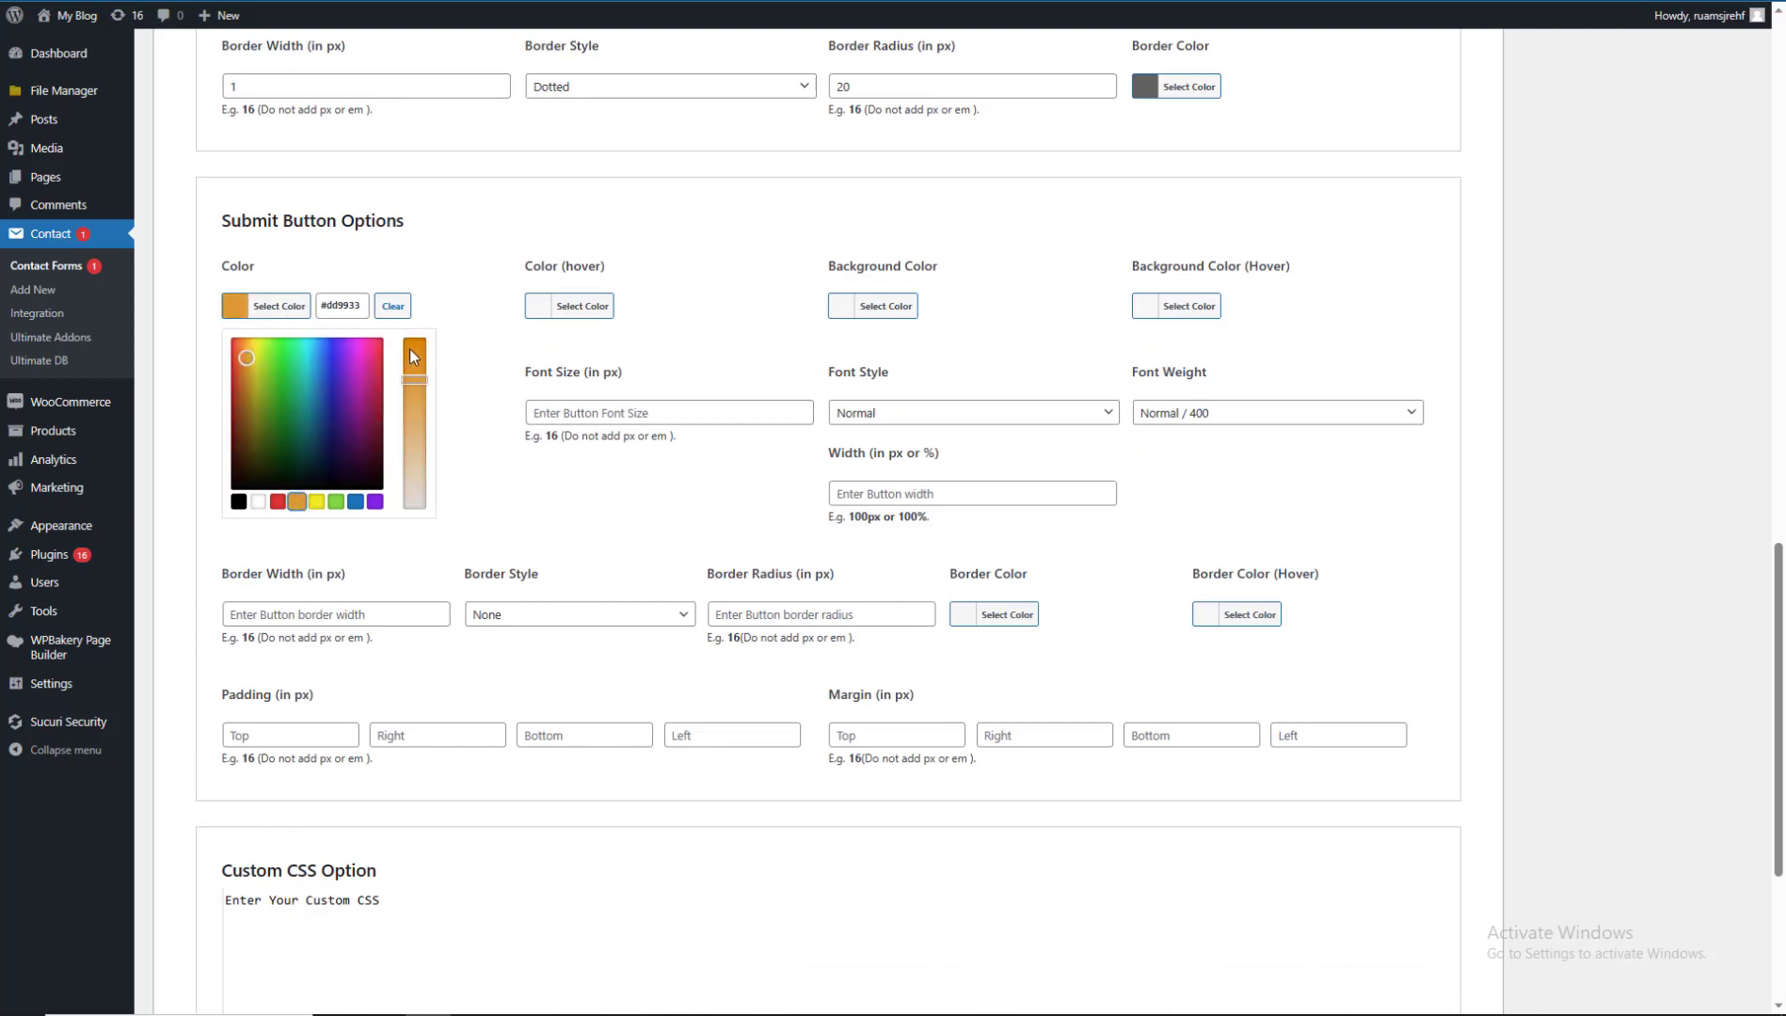
click(509, 337)
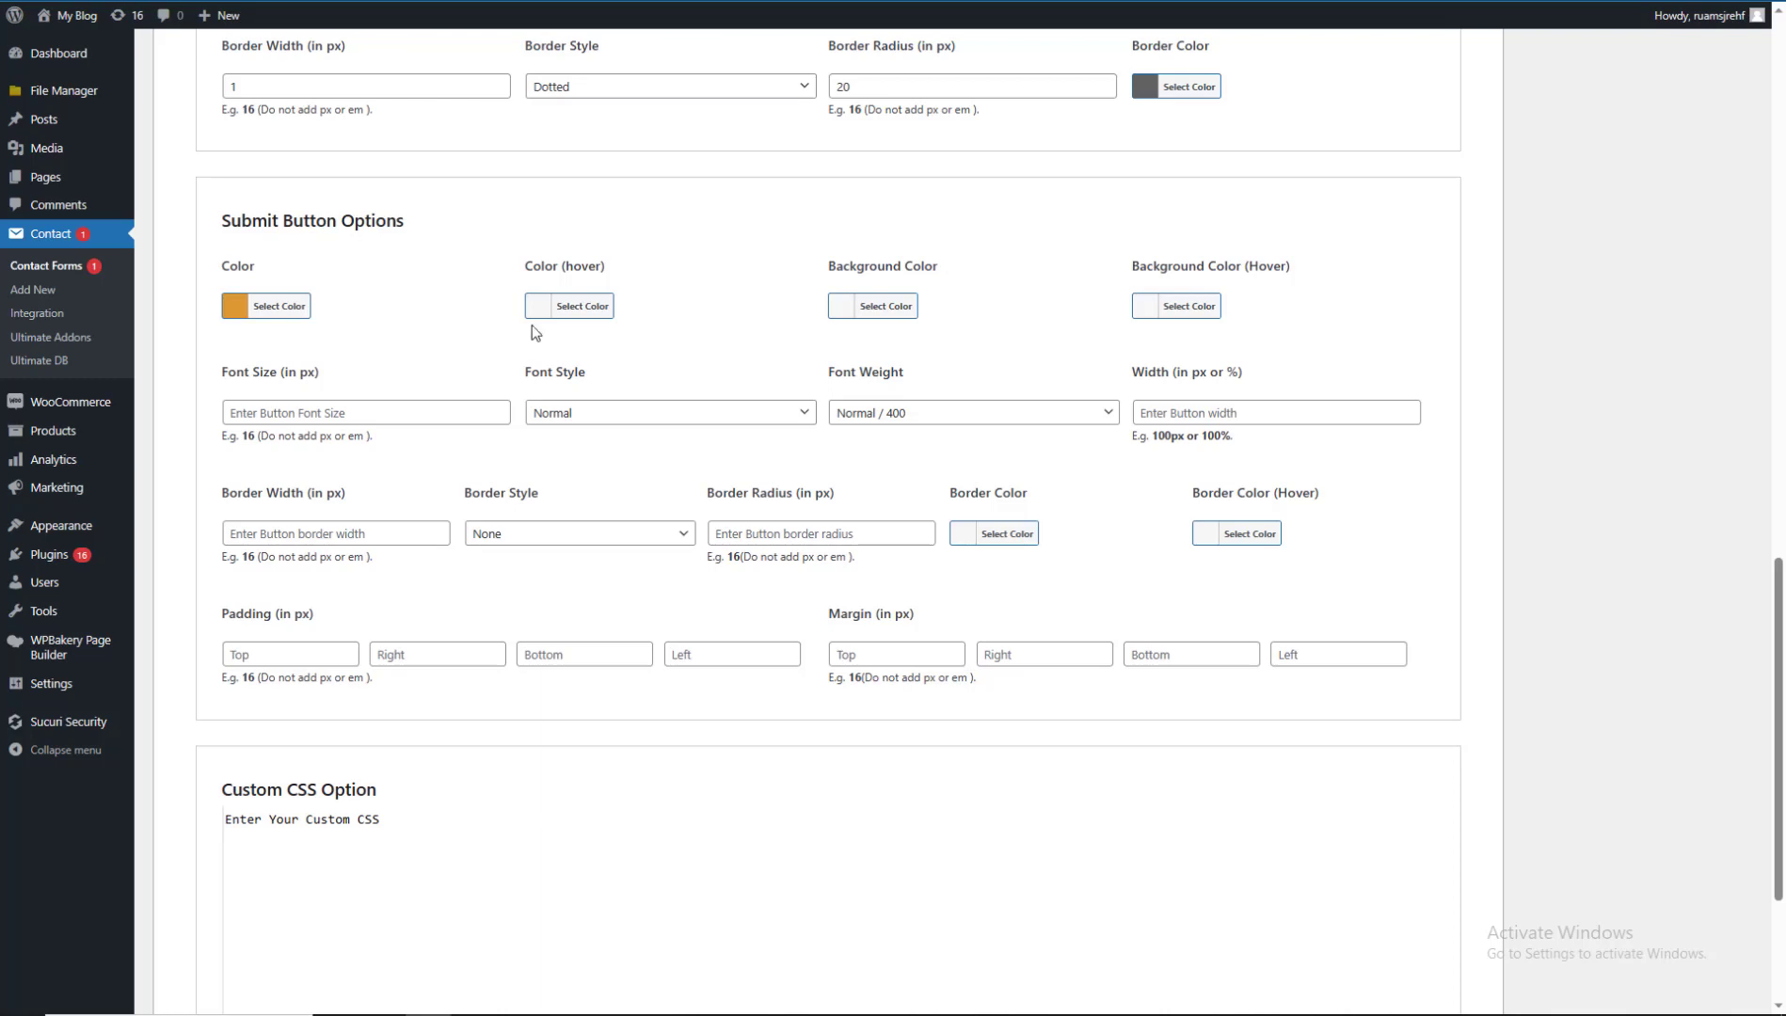
click(602, 311)
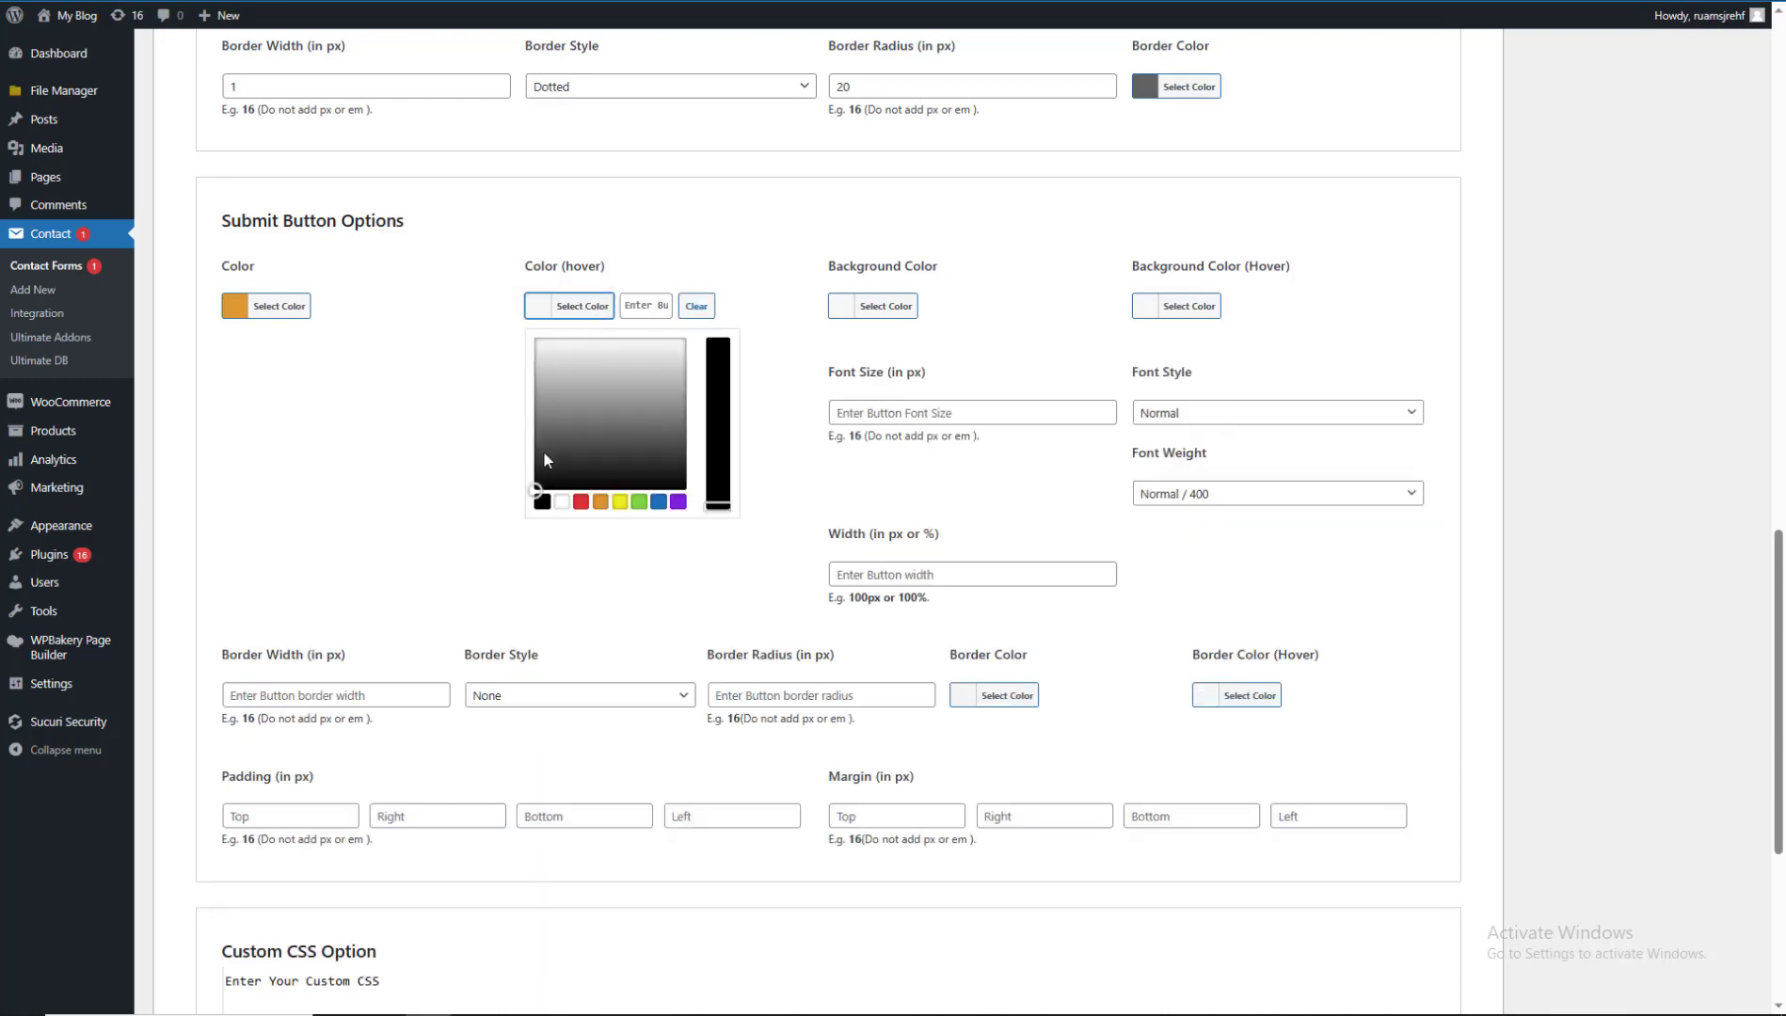
click(586, 419)
click(843, 329)
Give the Submit button a green #81d742 background and a grey #8e8e8e hover background.
click(852, 307)
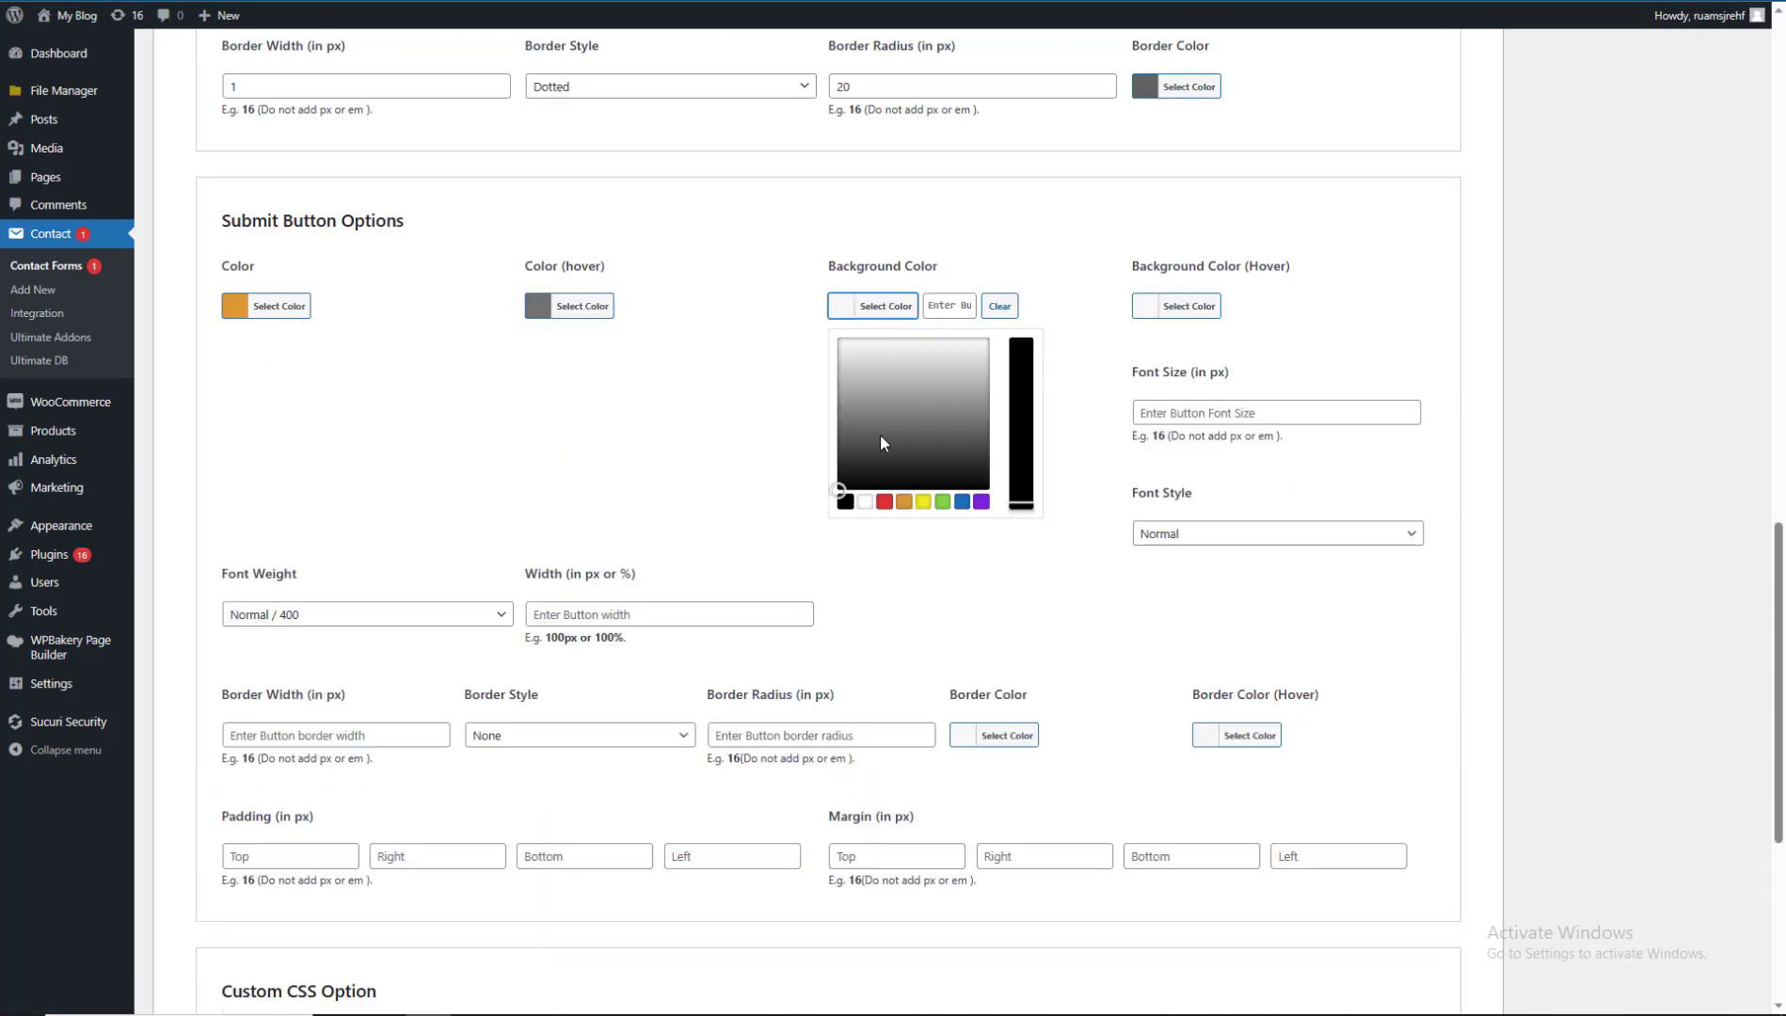
click(903, 503)
click(942, 503)
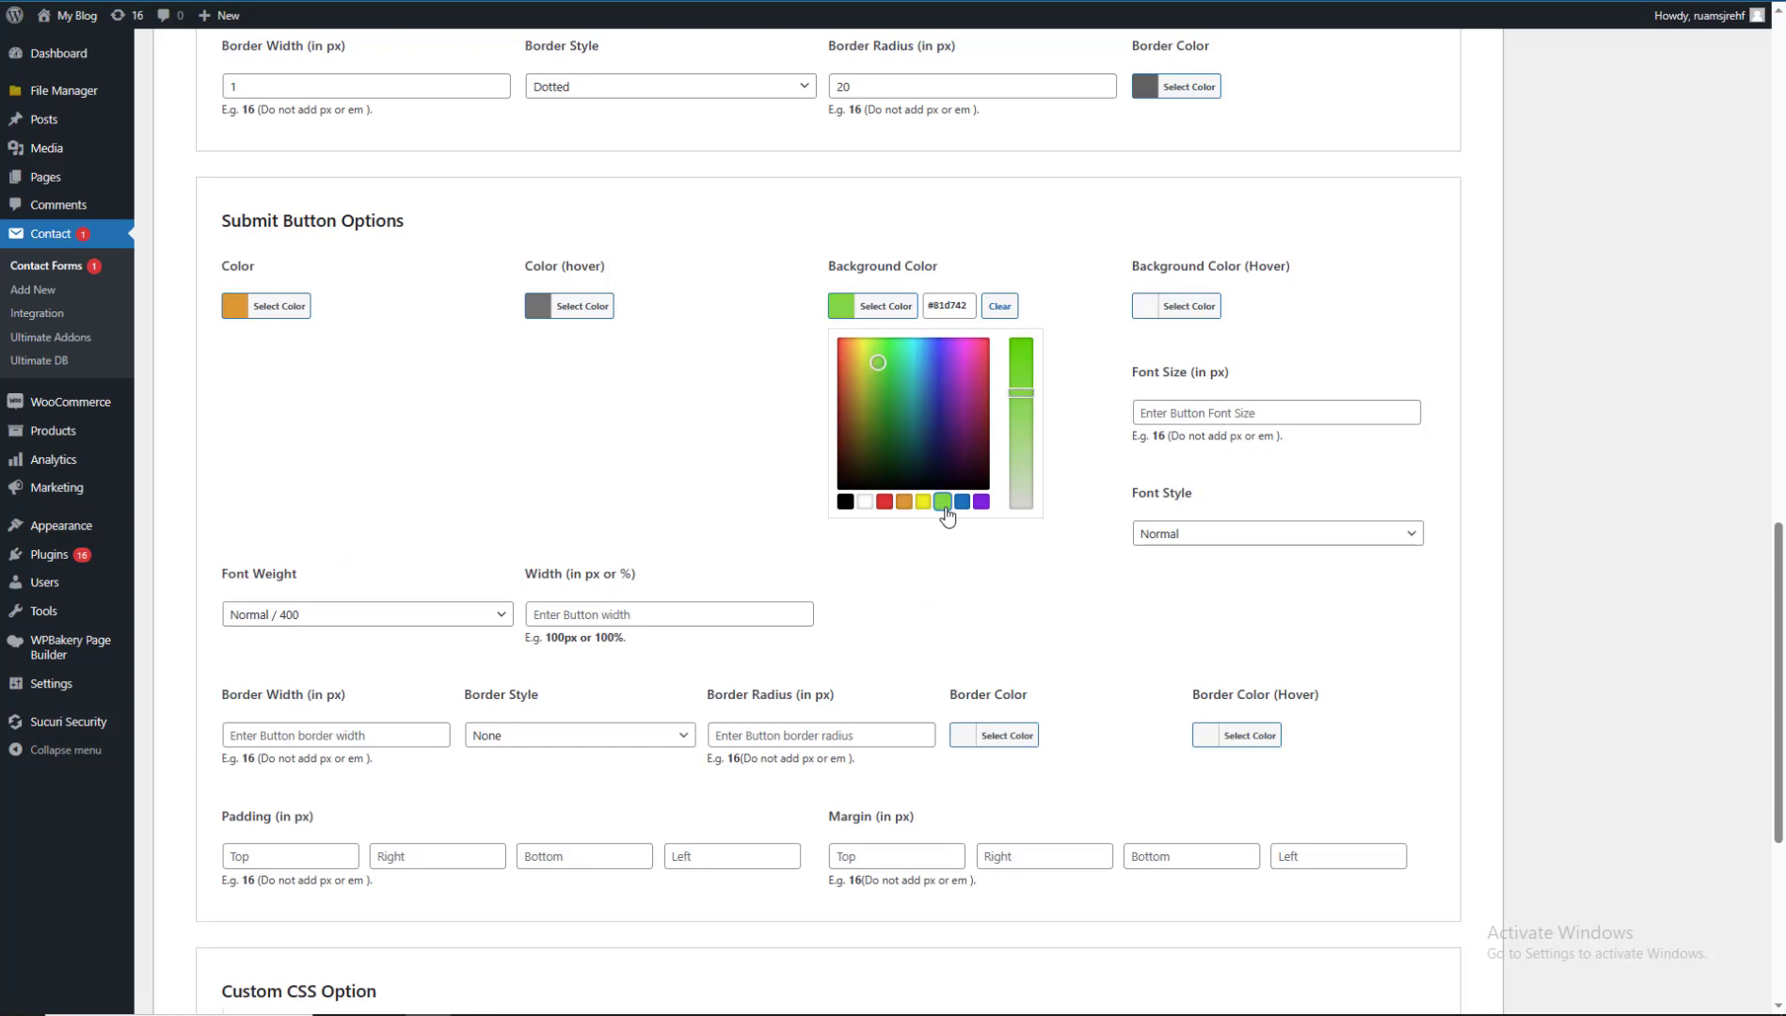
click(1129, 334)
click(1176, 306)
click(1235, 406)
click(1308, 378)
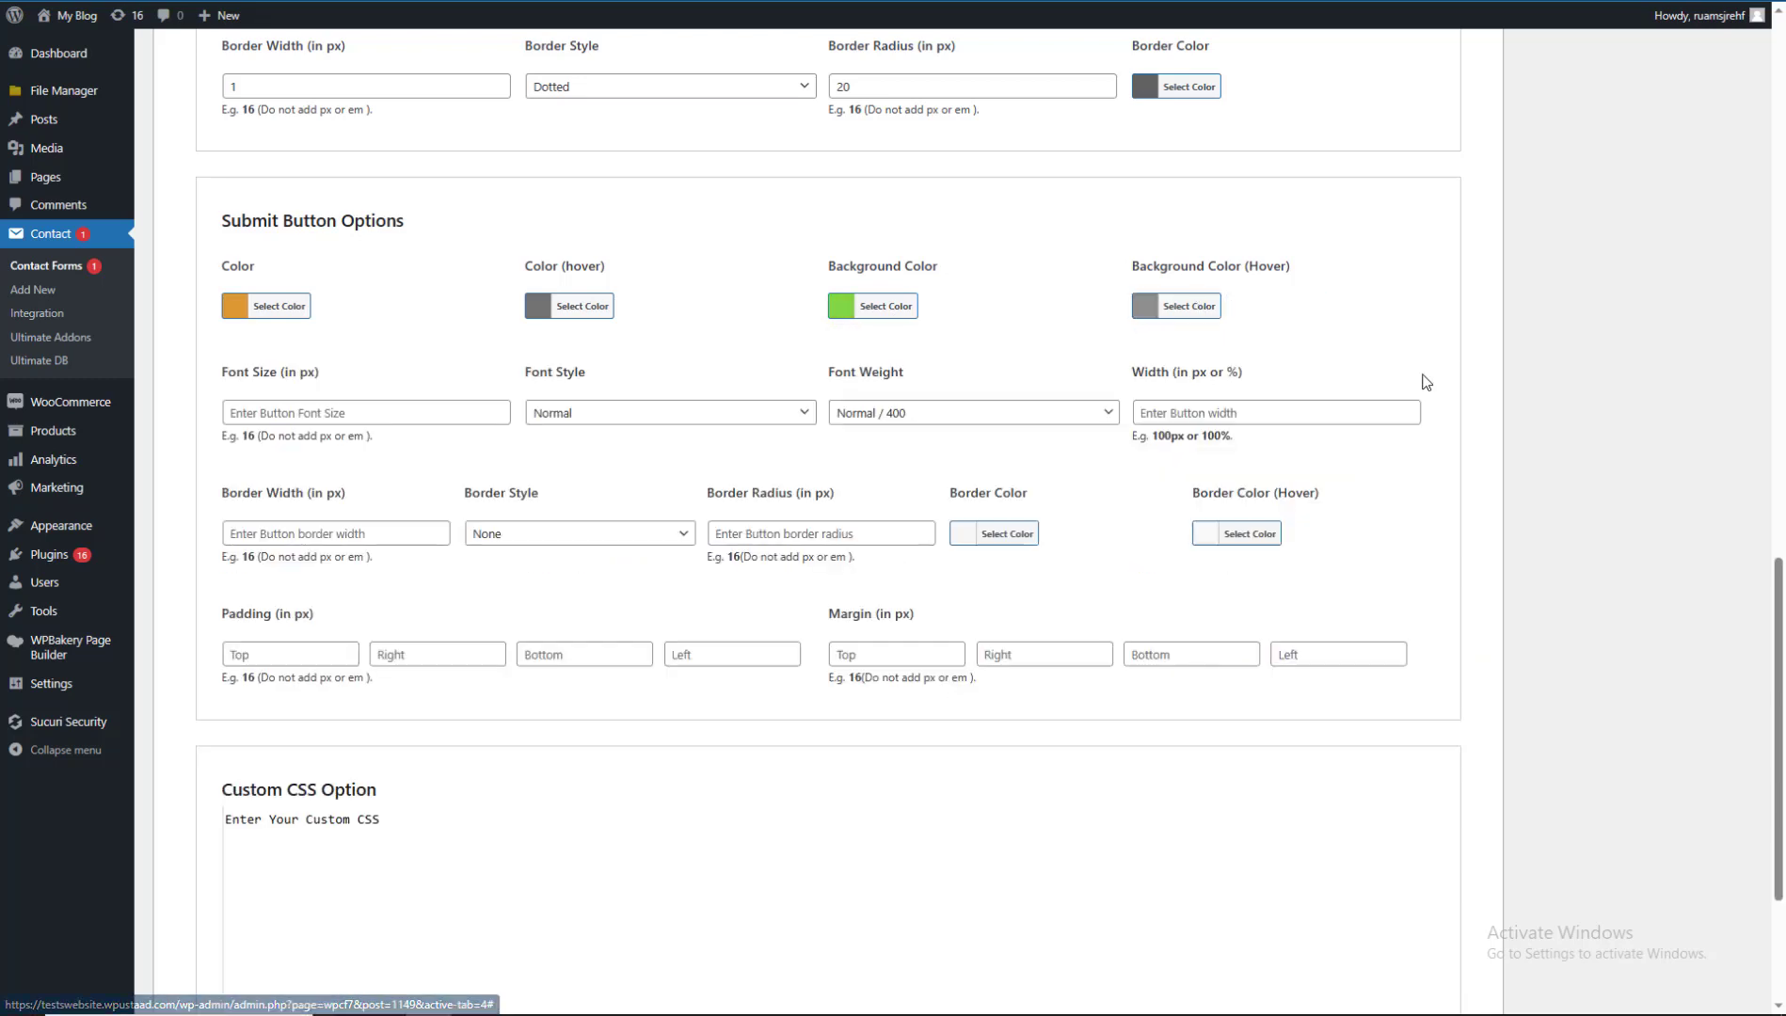
Set the Submit button font size to 30 and width to 200px.
scroll(1367, 562, down, 2)
click(290, 294)
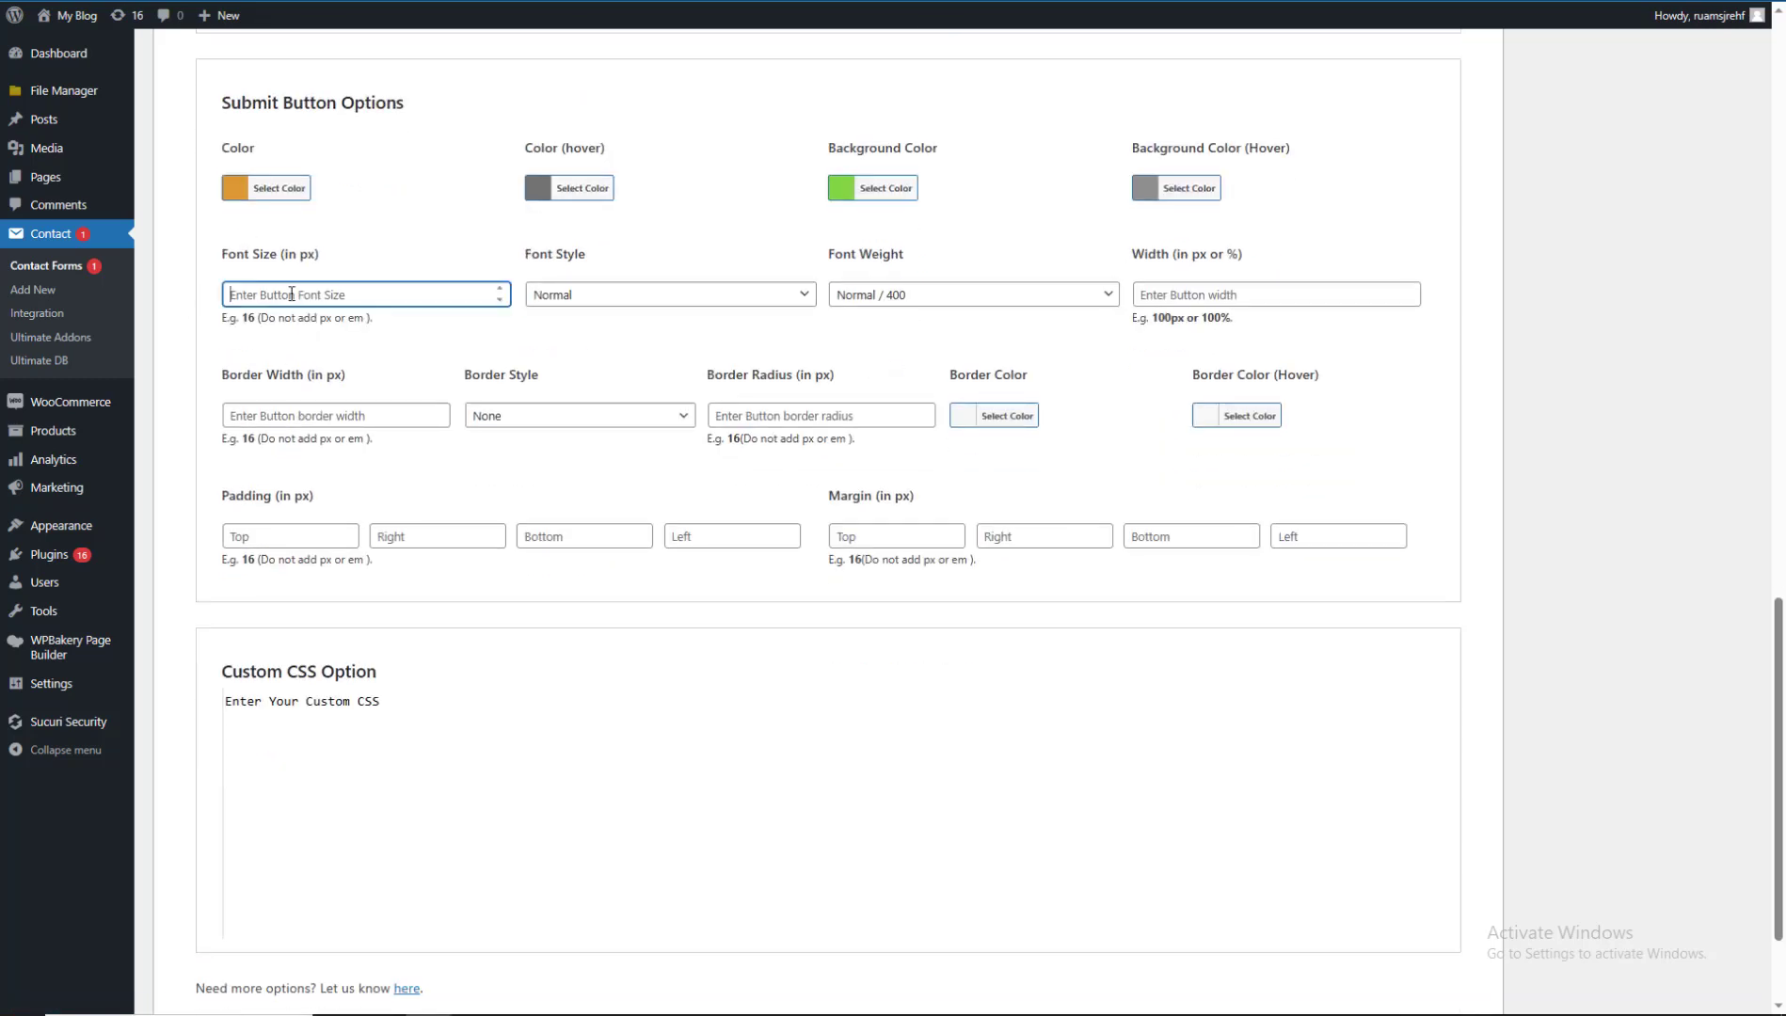
text(30)
key(Tab)
key(Tab)
key(Tab)
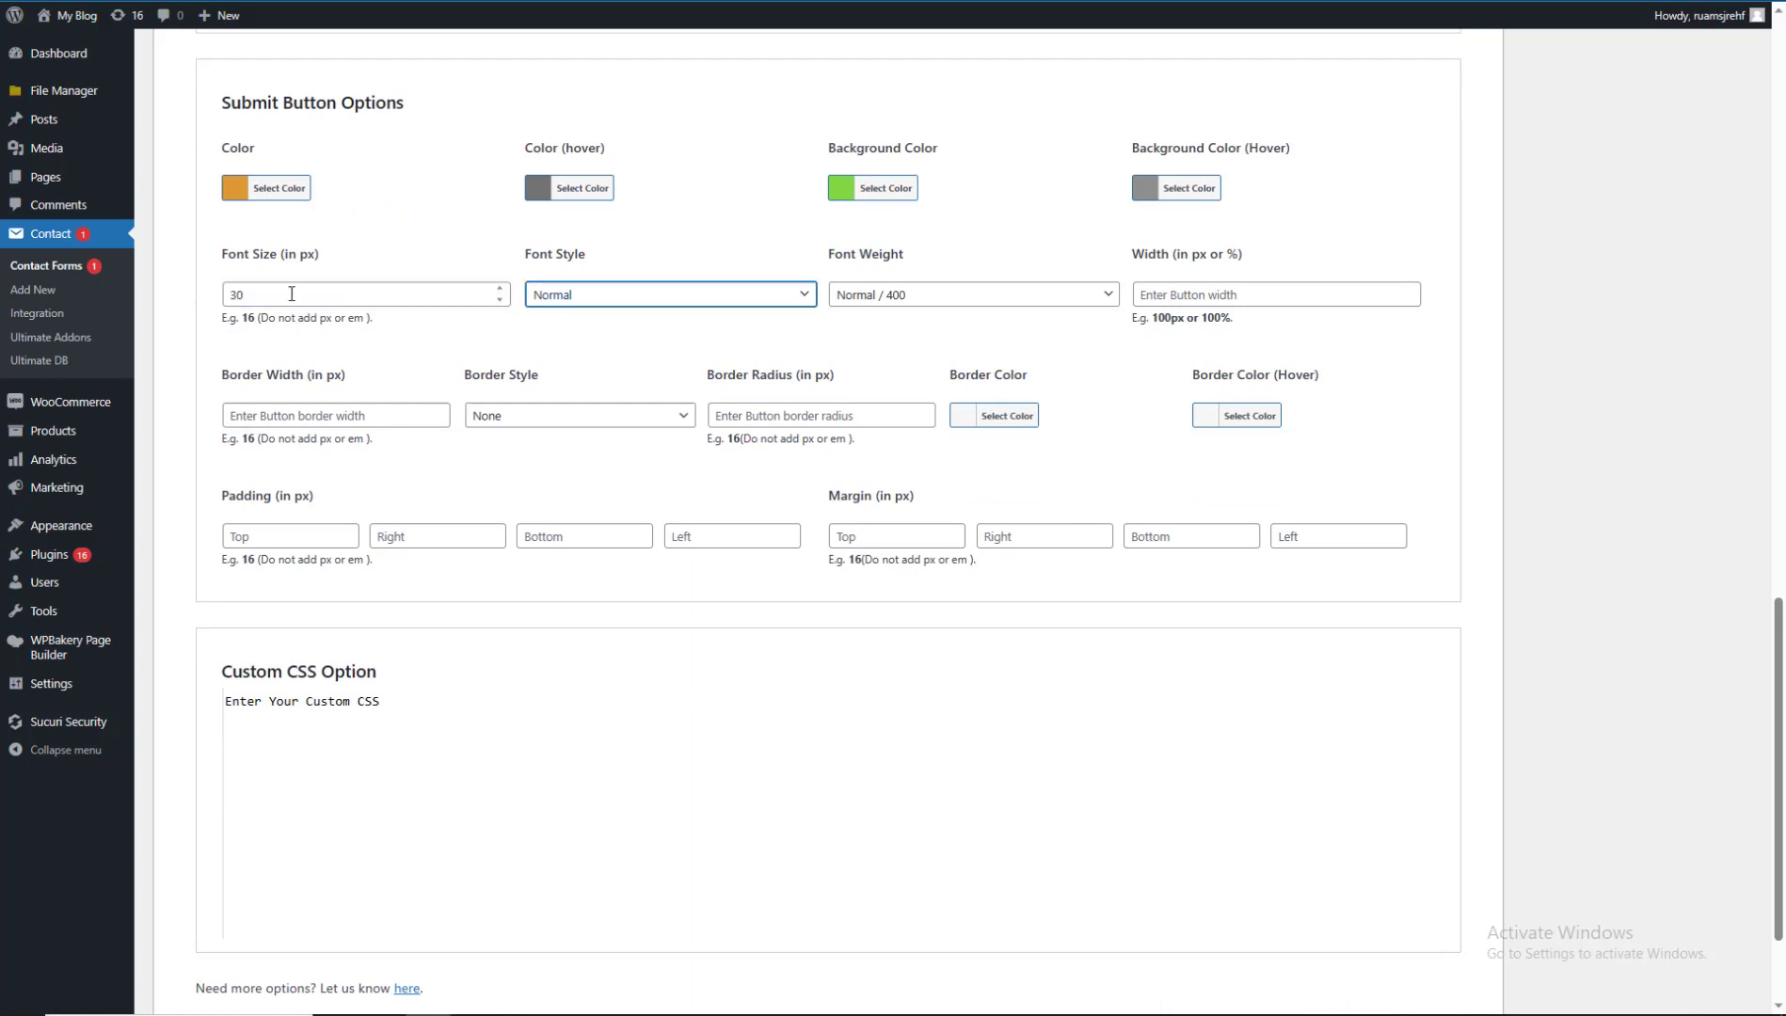
text(1)
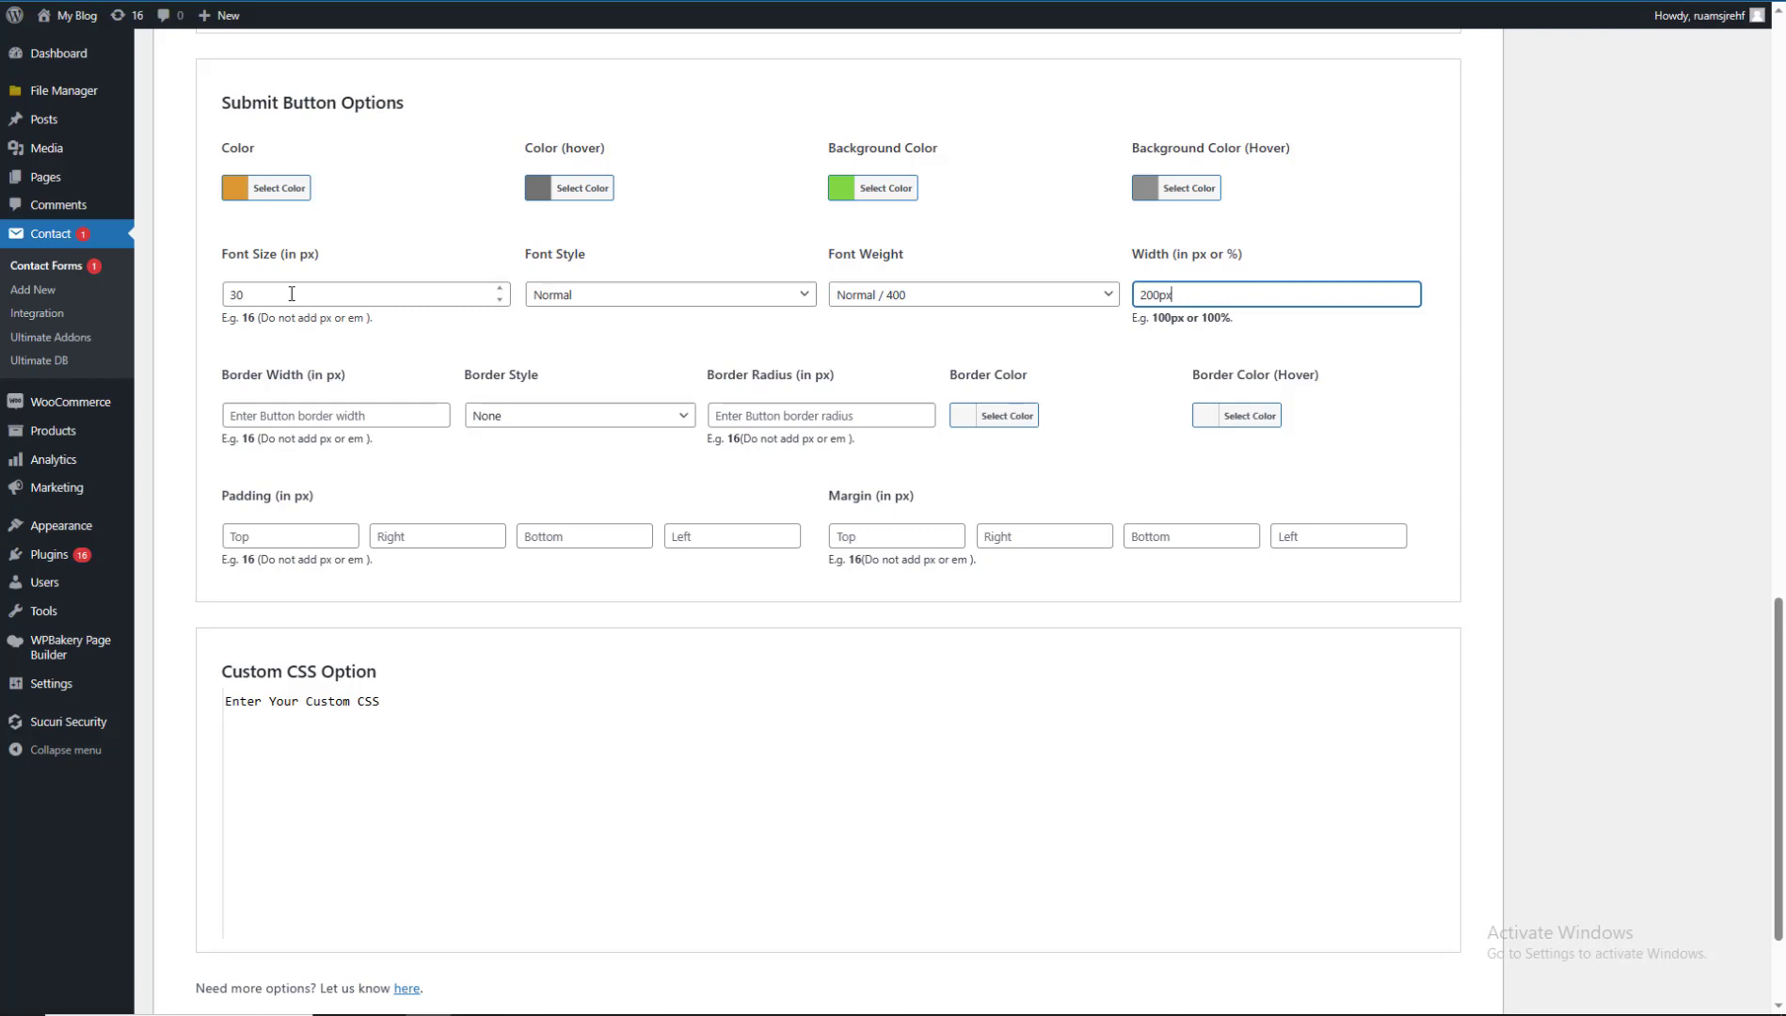
click(301, 416)
click(583, 484)
scroll(380, 596, down, 2)
click(267, 555)
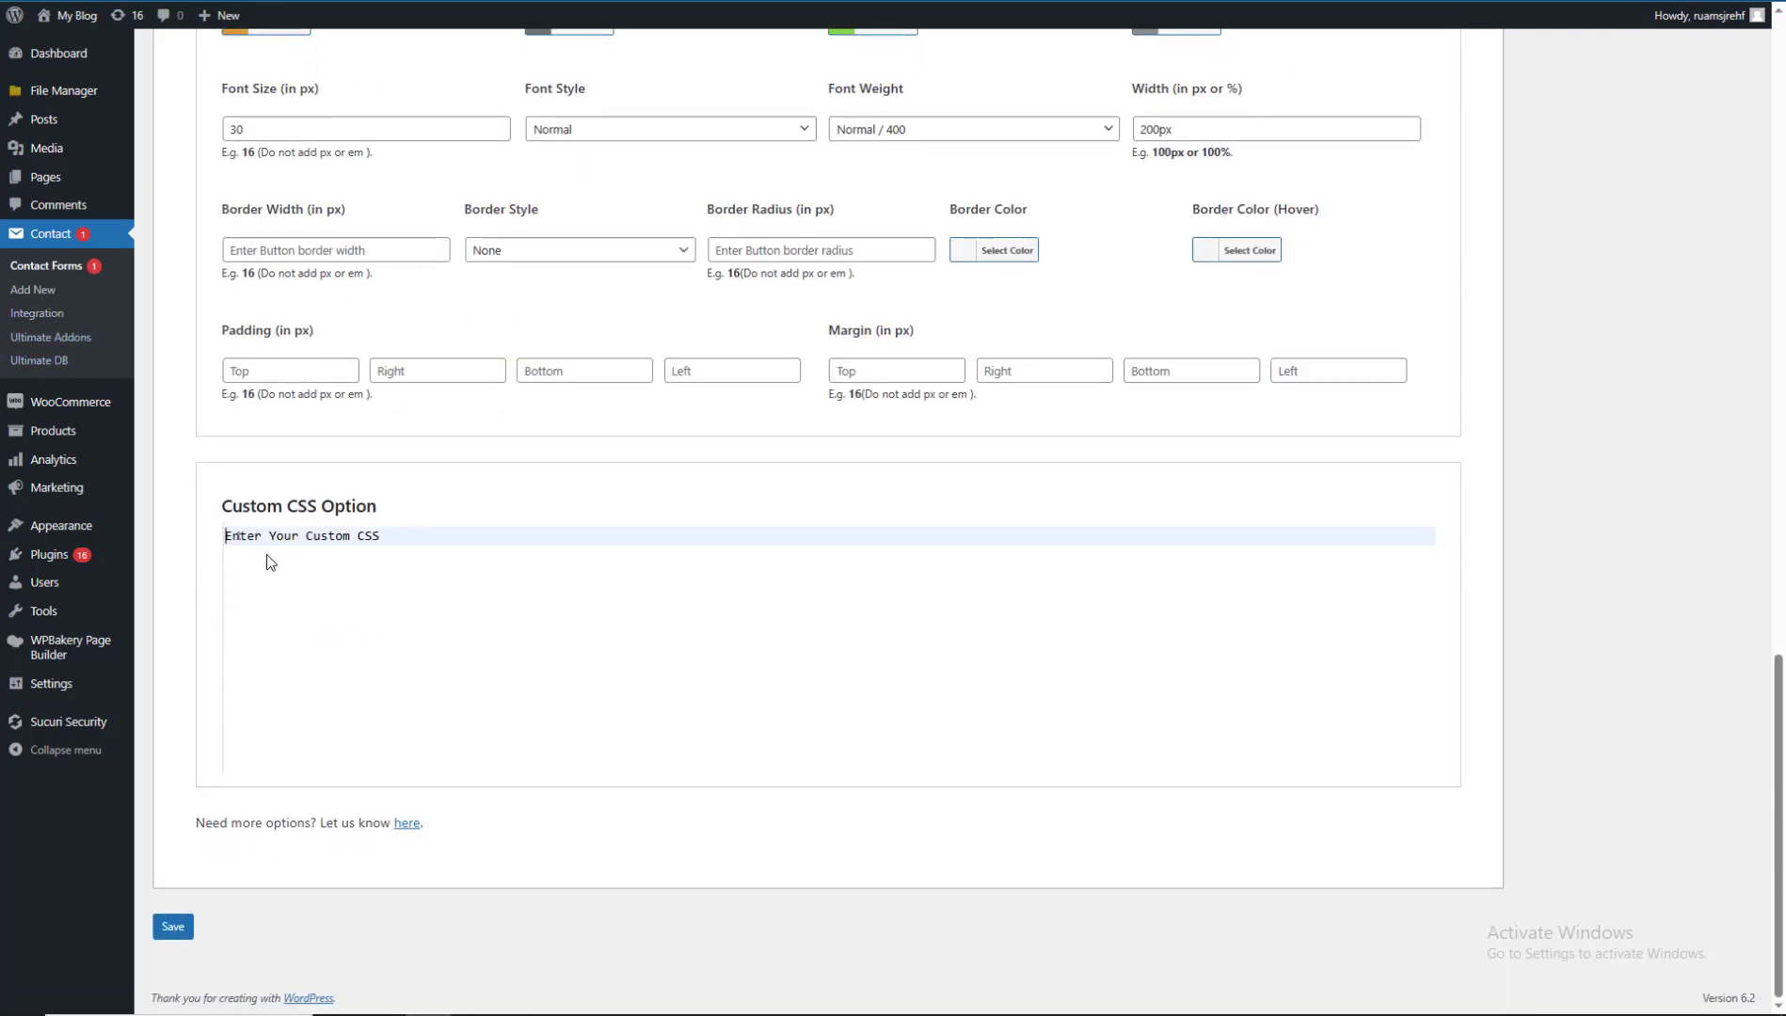
Save the styling and check the navy labels and green Submit button on the reloaded live page.
click(173, 926)
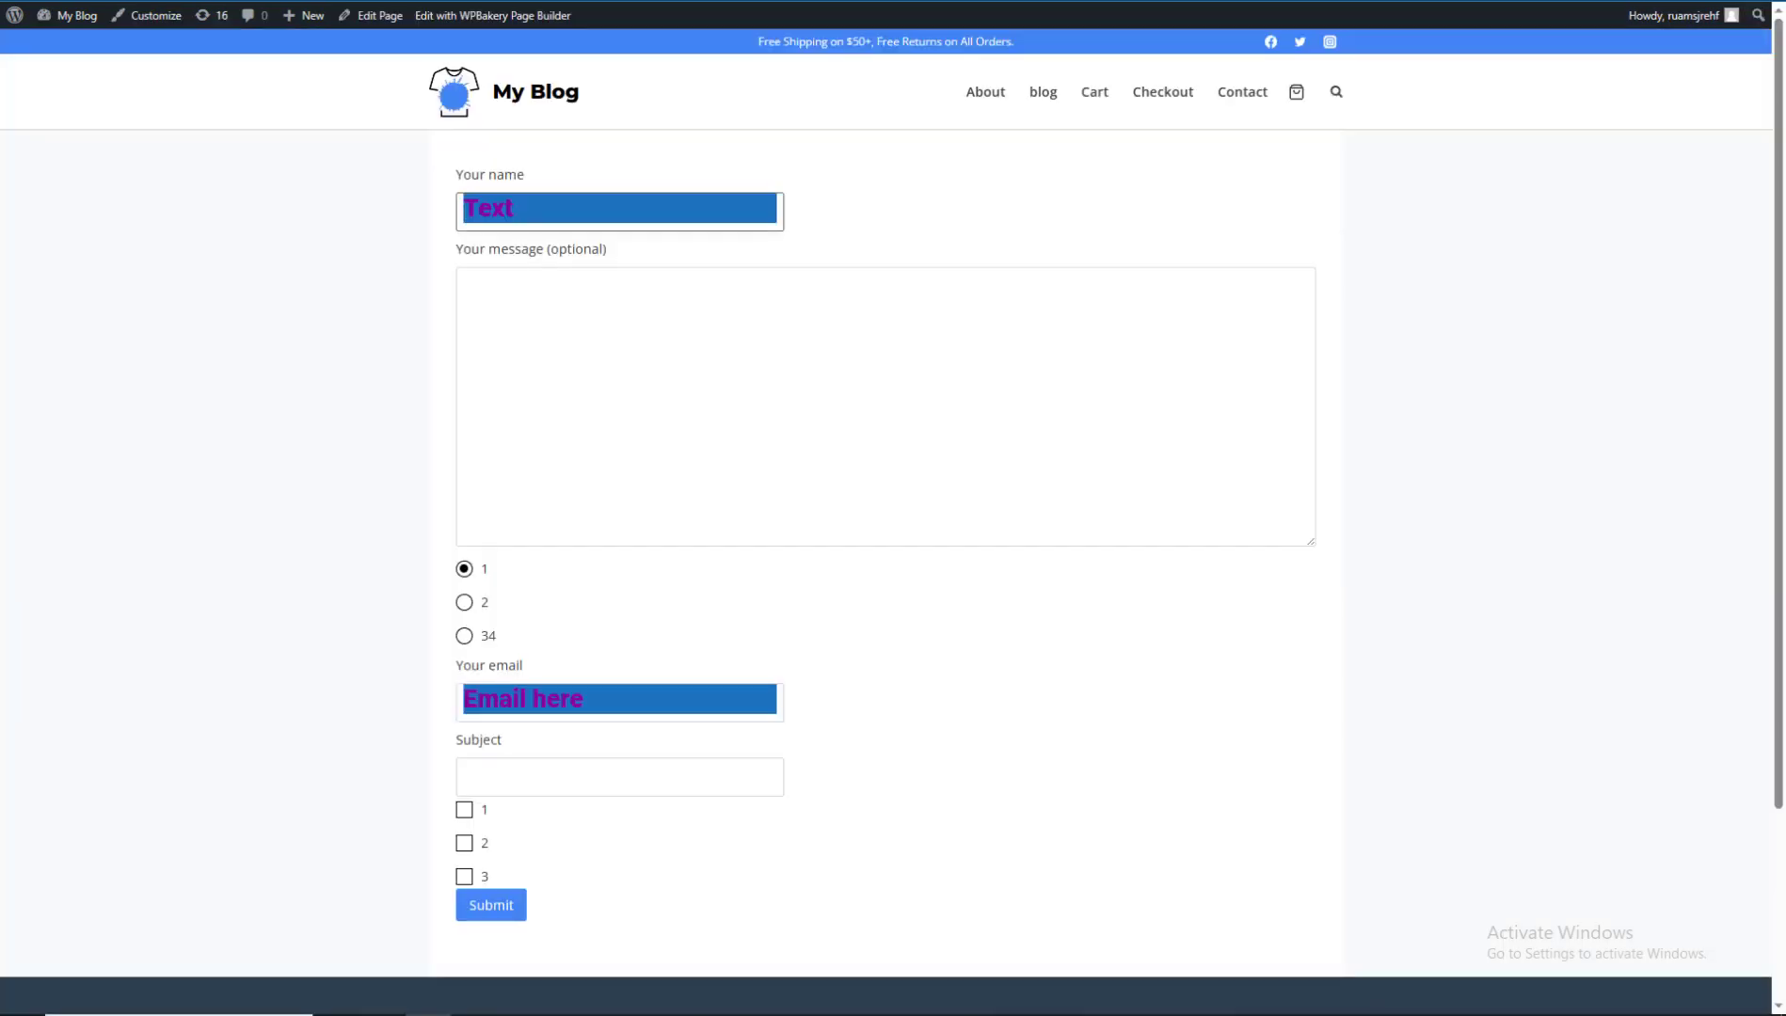
right_click(1021, 2)
key(Escape)
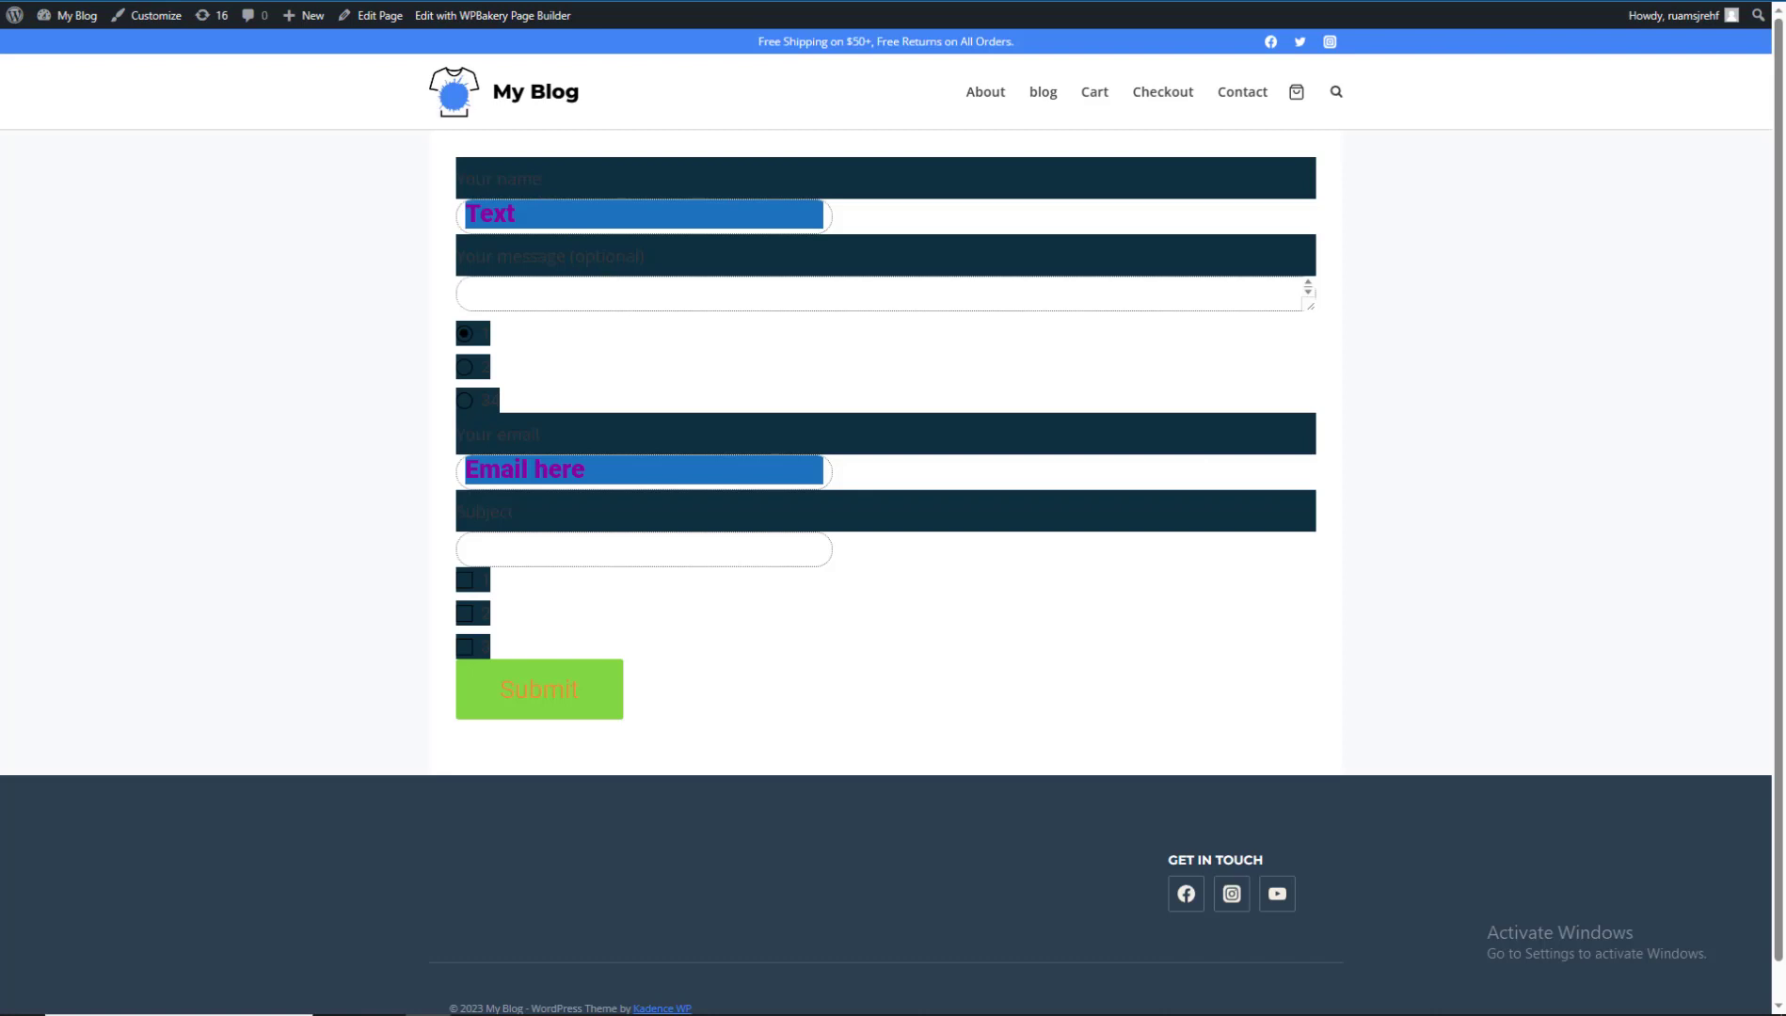
drag(446, 194, 696, 183)
key(ctrl+Tab)
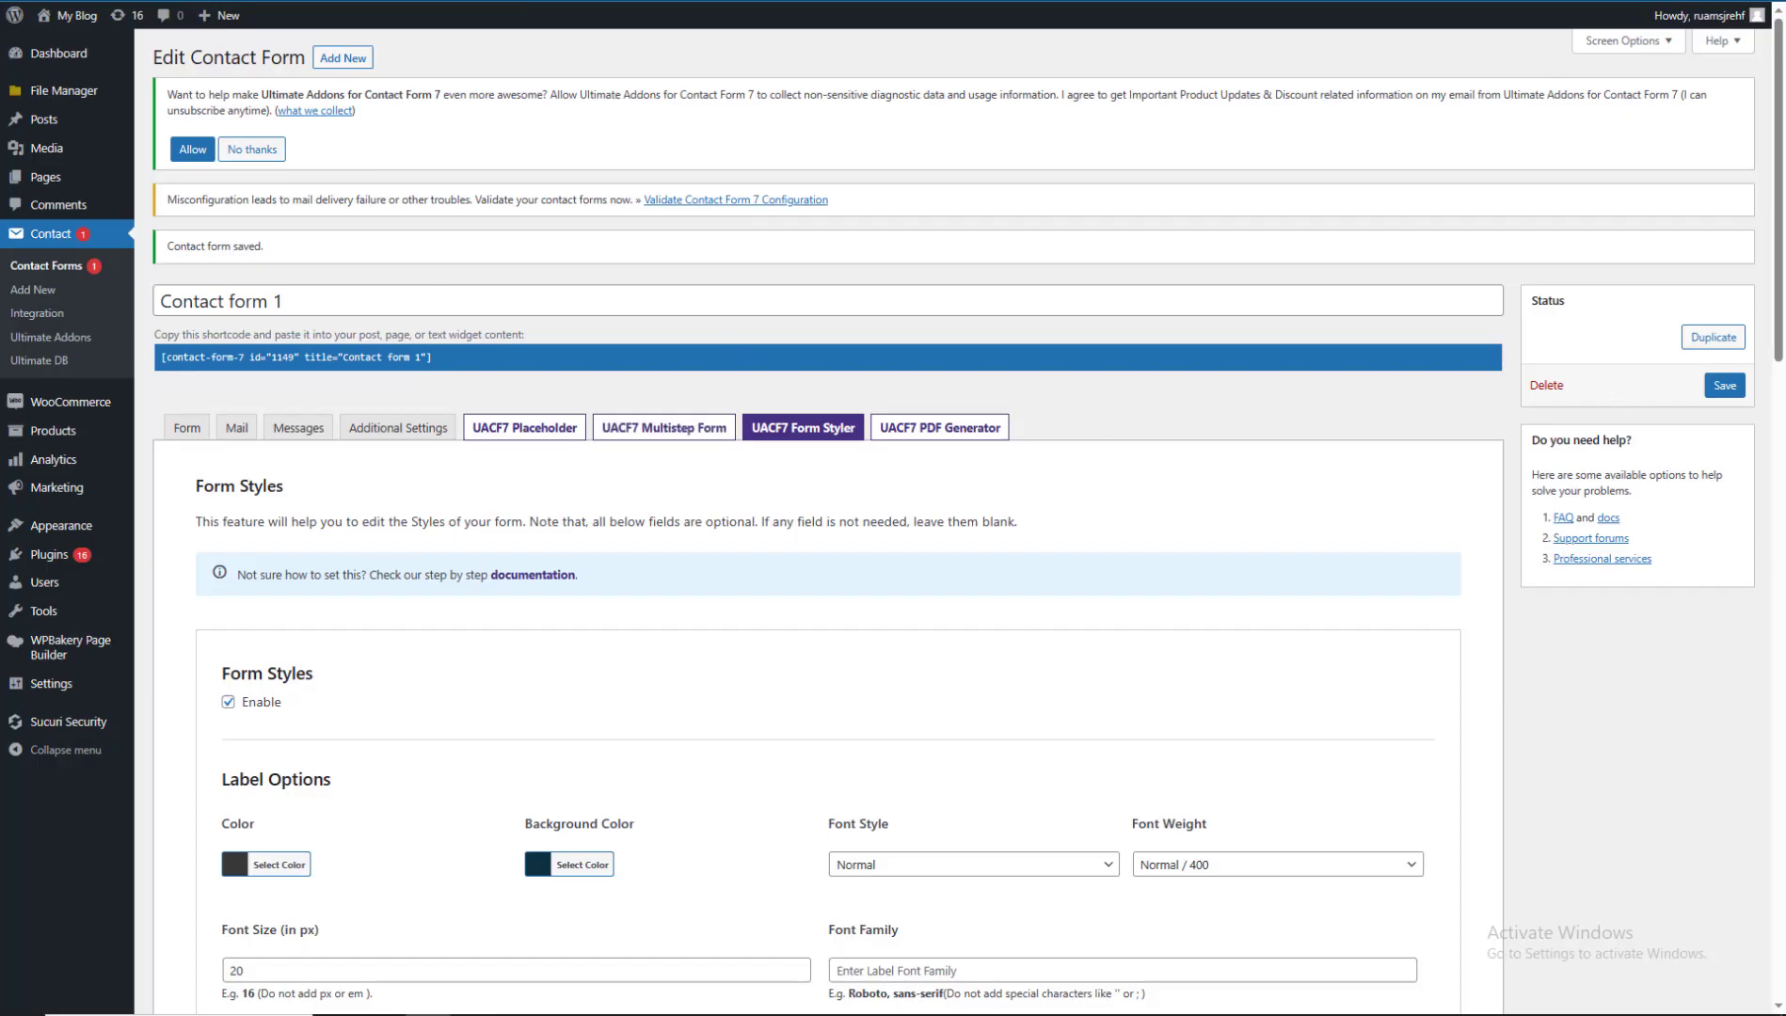
drag(1781, 245, 1781, 562)
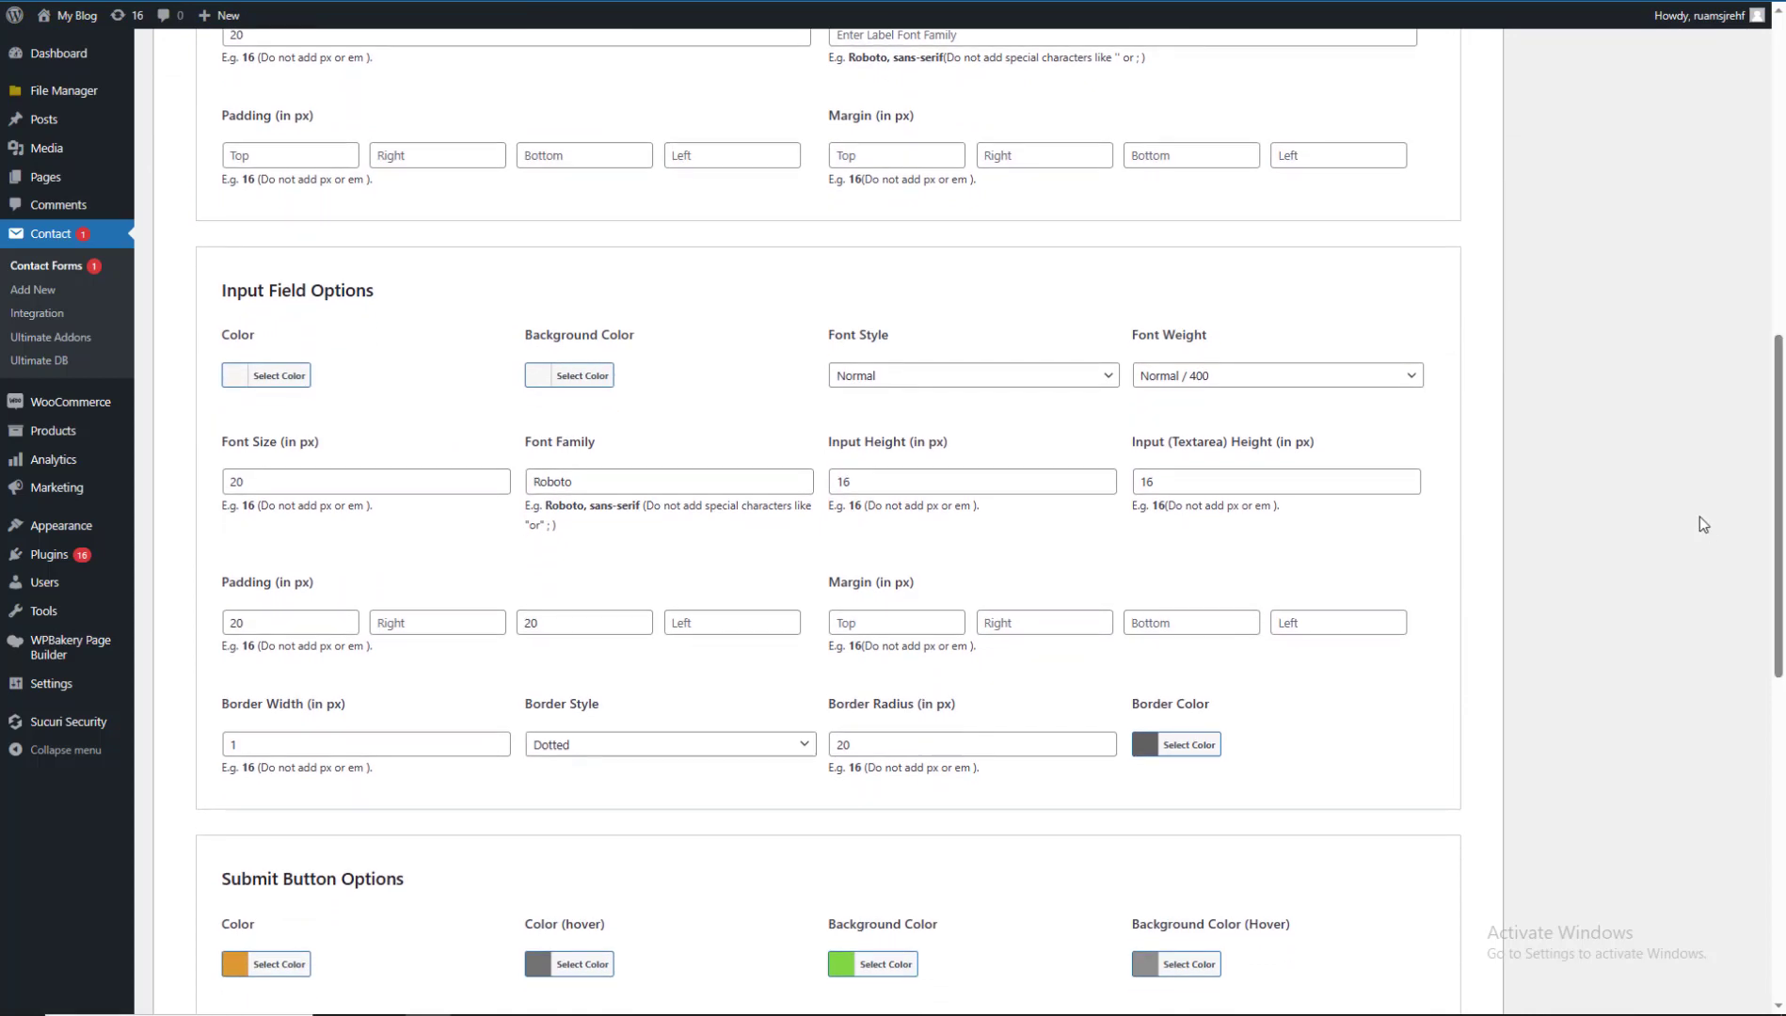
Clear the label background colour, save, and confirm the live form shows plain labels.
drag(1782, 492, 1783, 431)
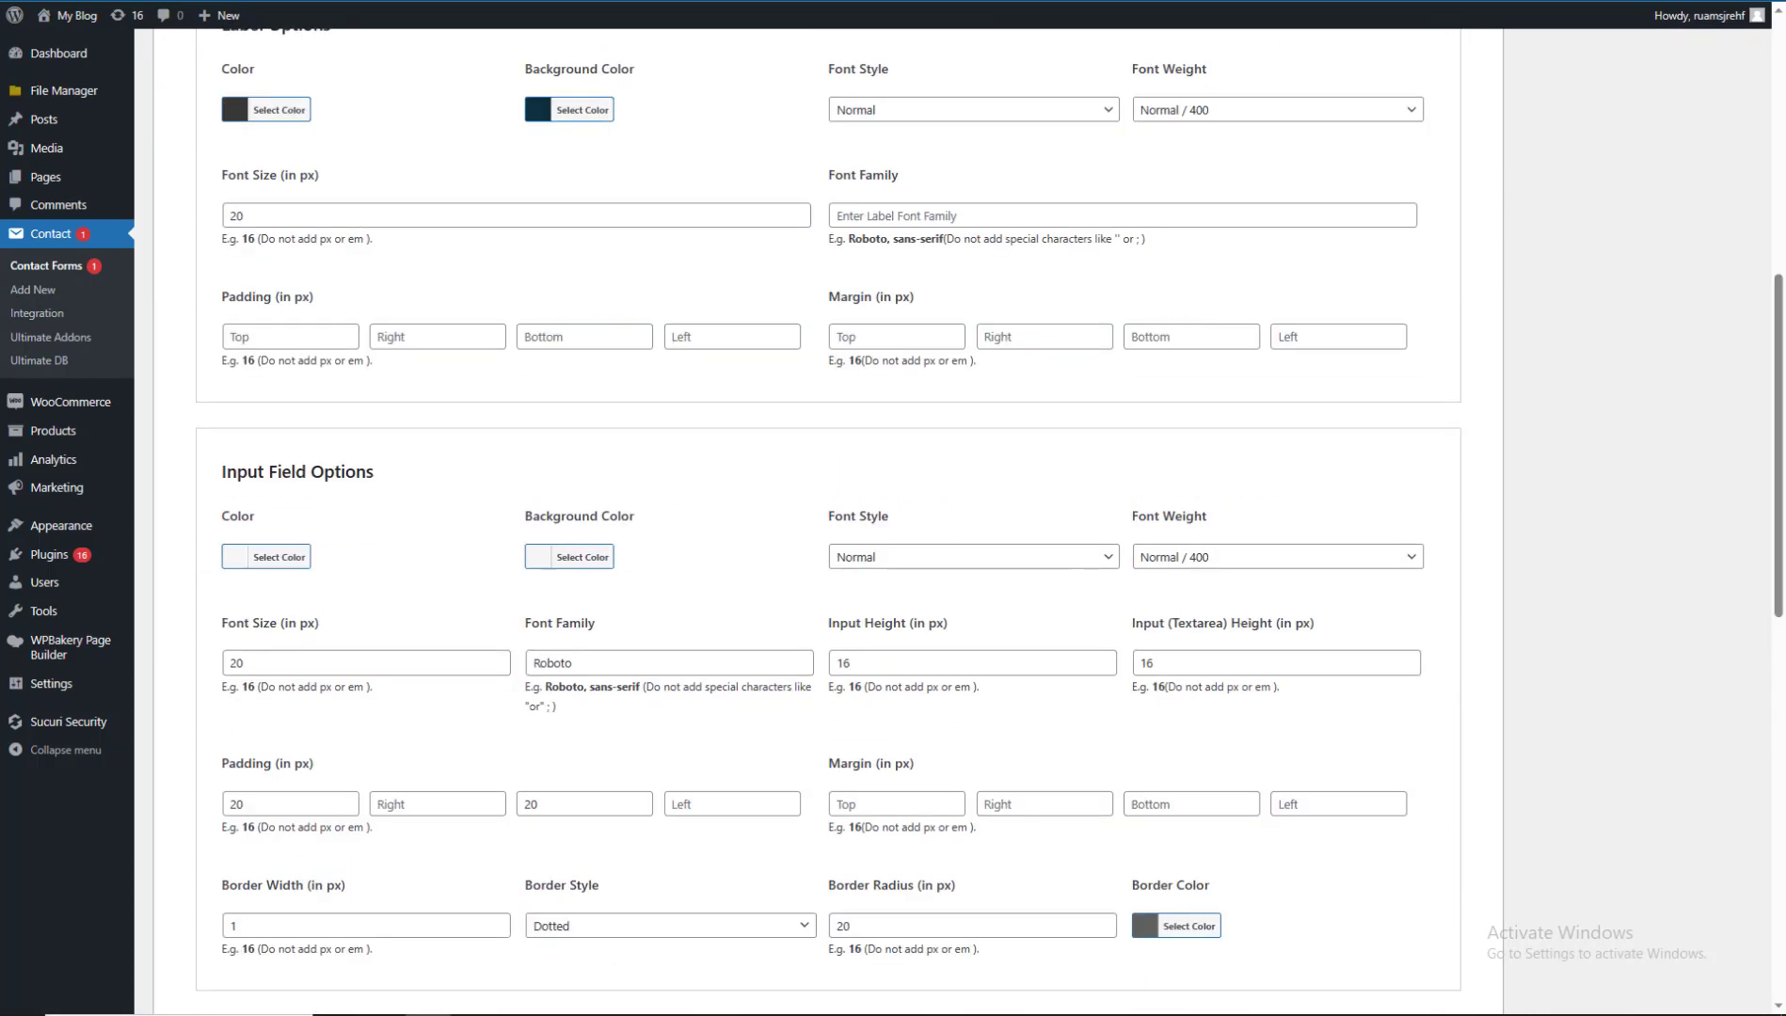
key(ctrl+Tab)
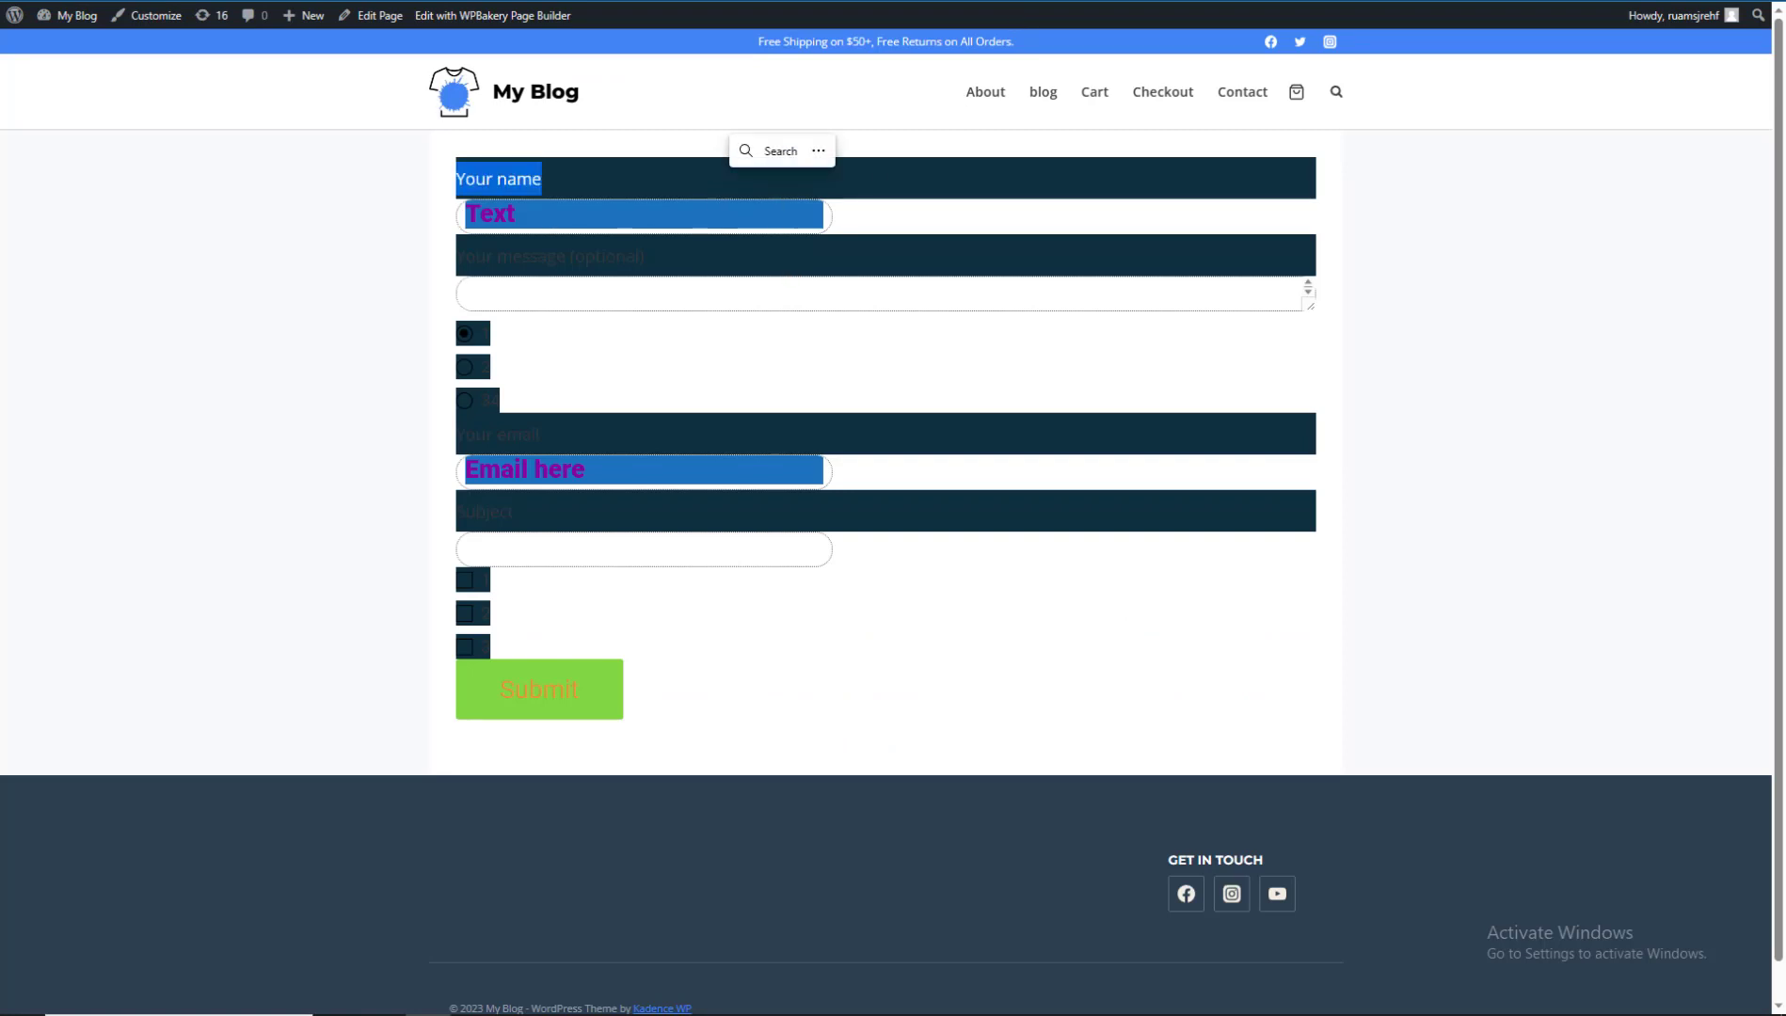
key(ctrl+Tab)
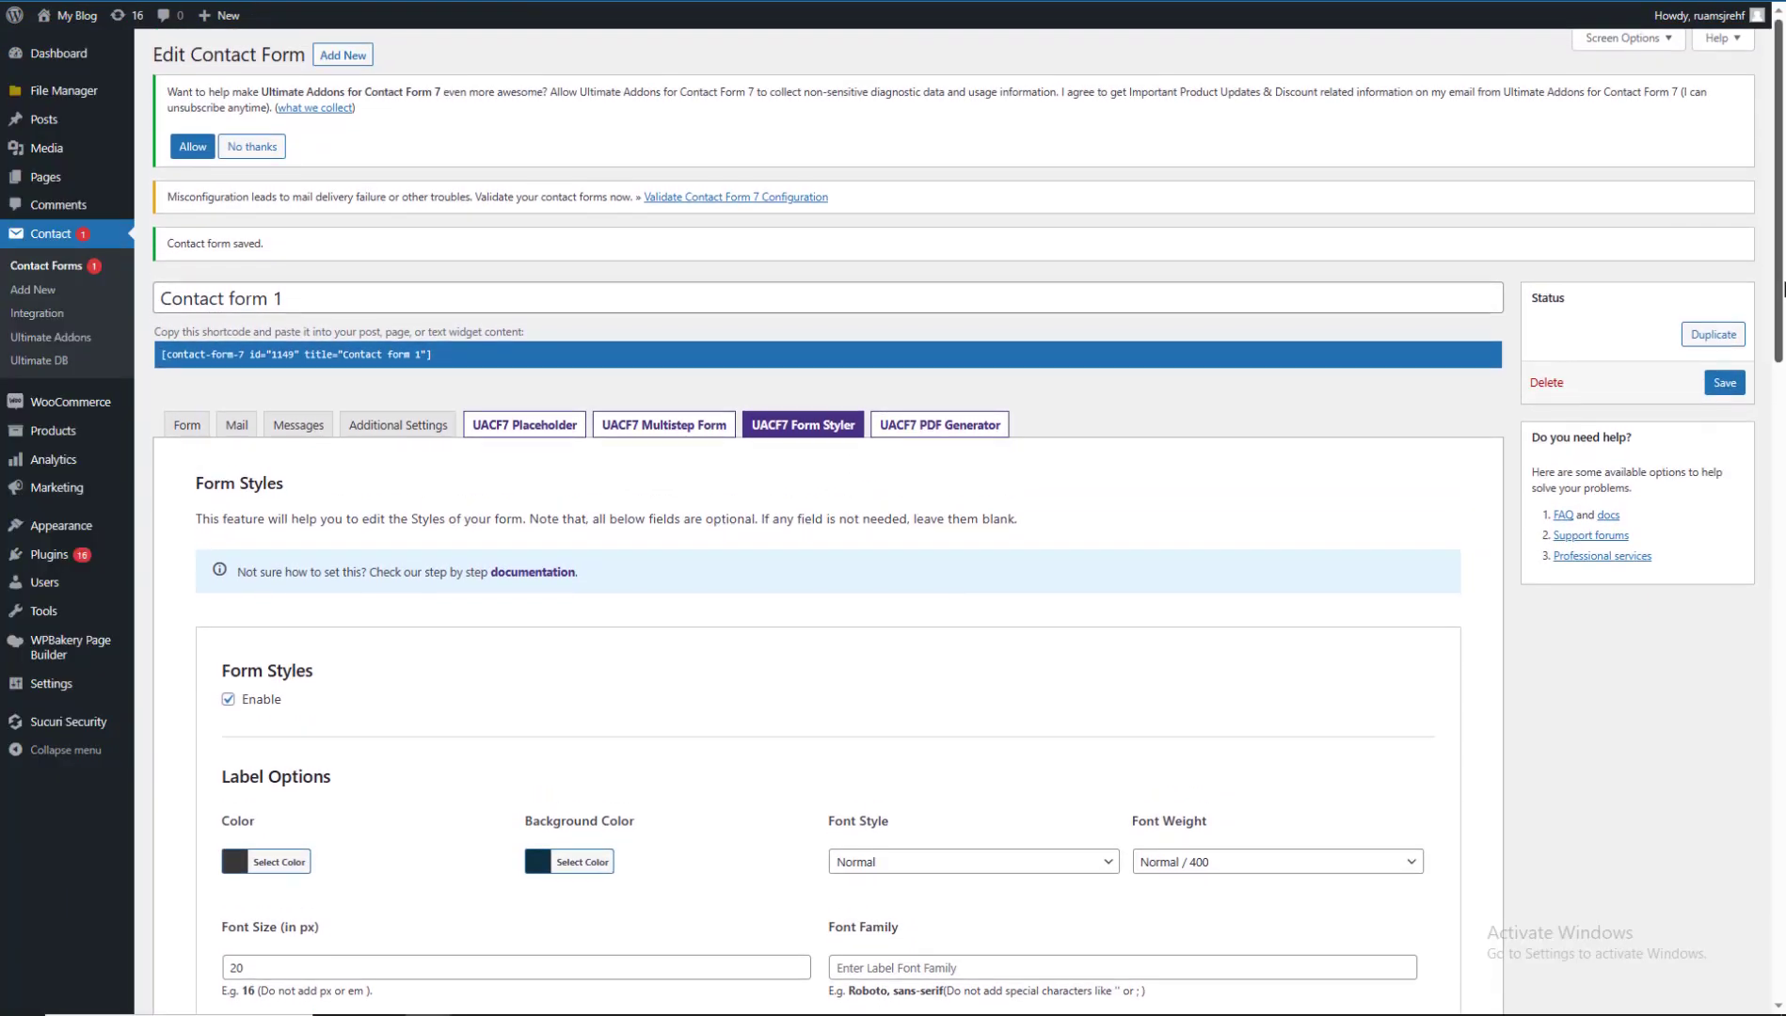
scroll(602, 701, down, 2)
click(574, 698)
click(696, 697)
click(1724, 218)
key(ctrl+Tab)
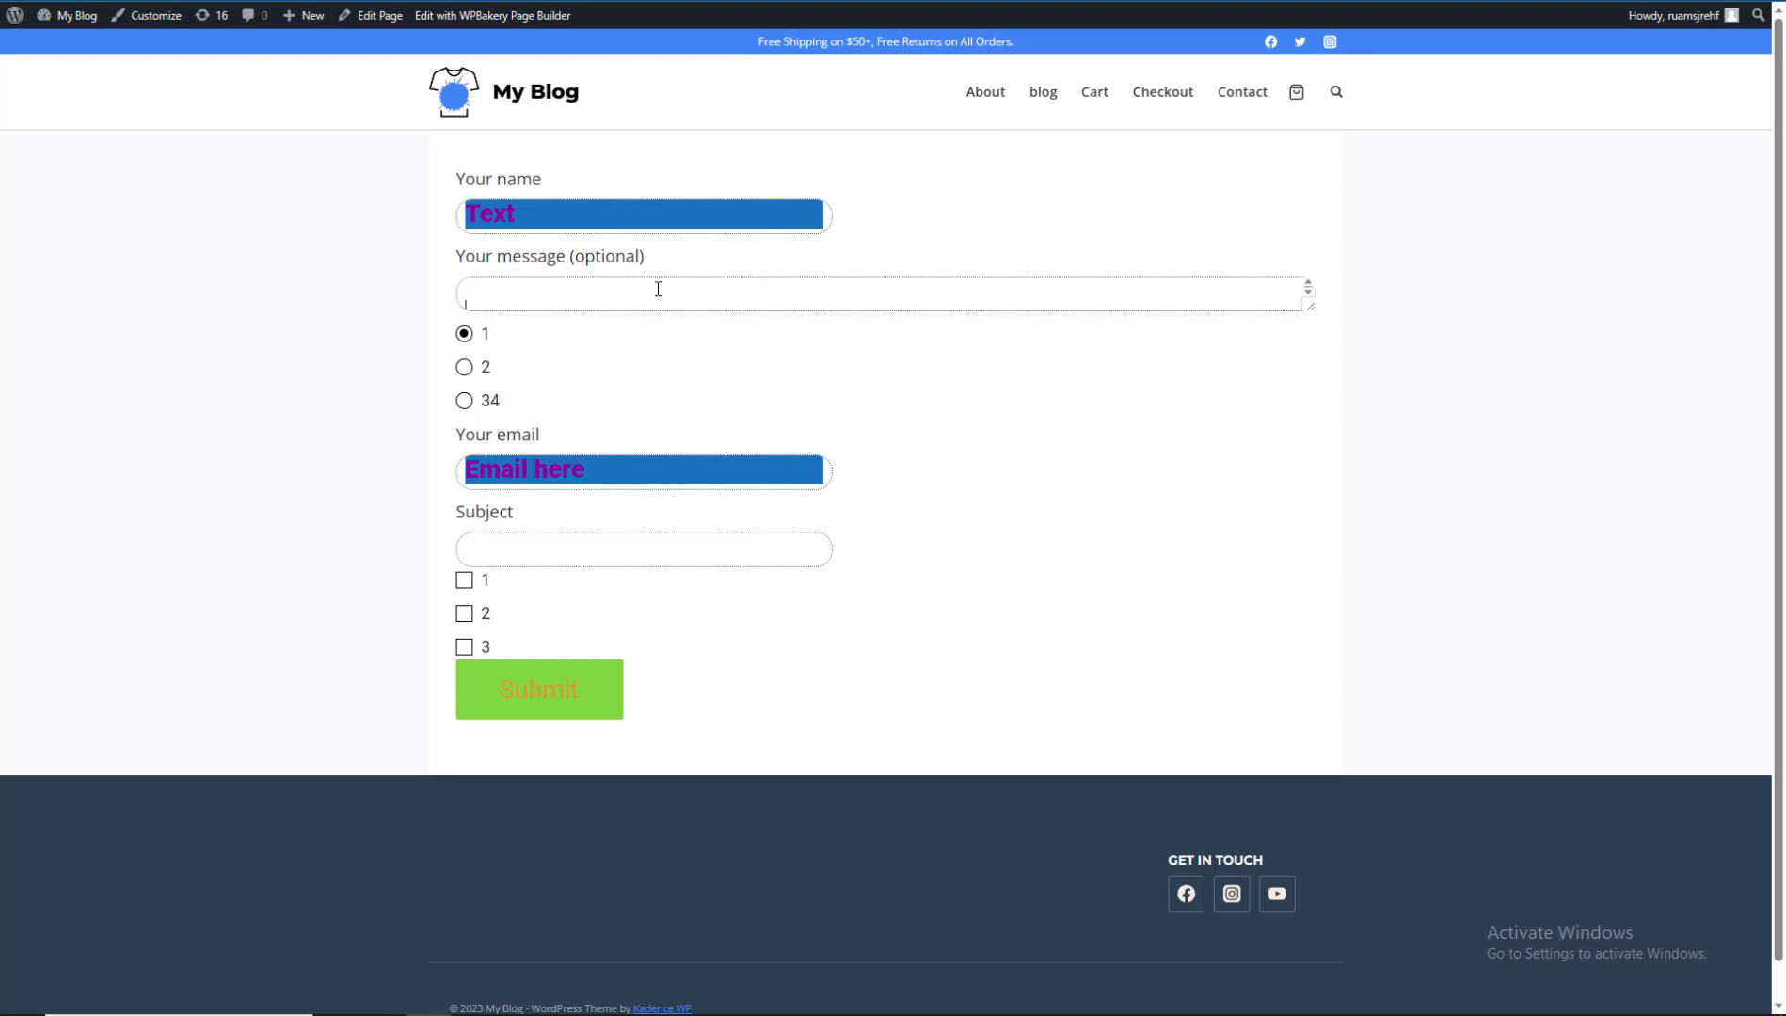
key(ctrl+Tab)
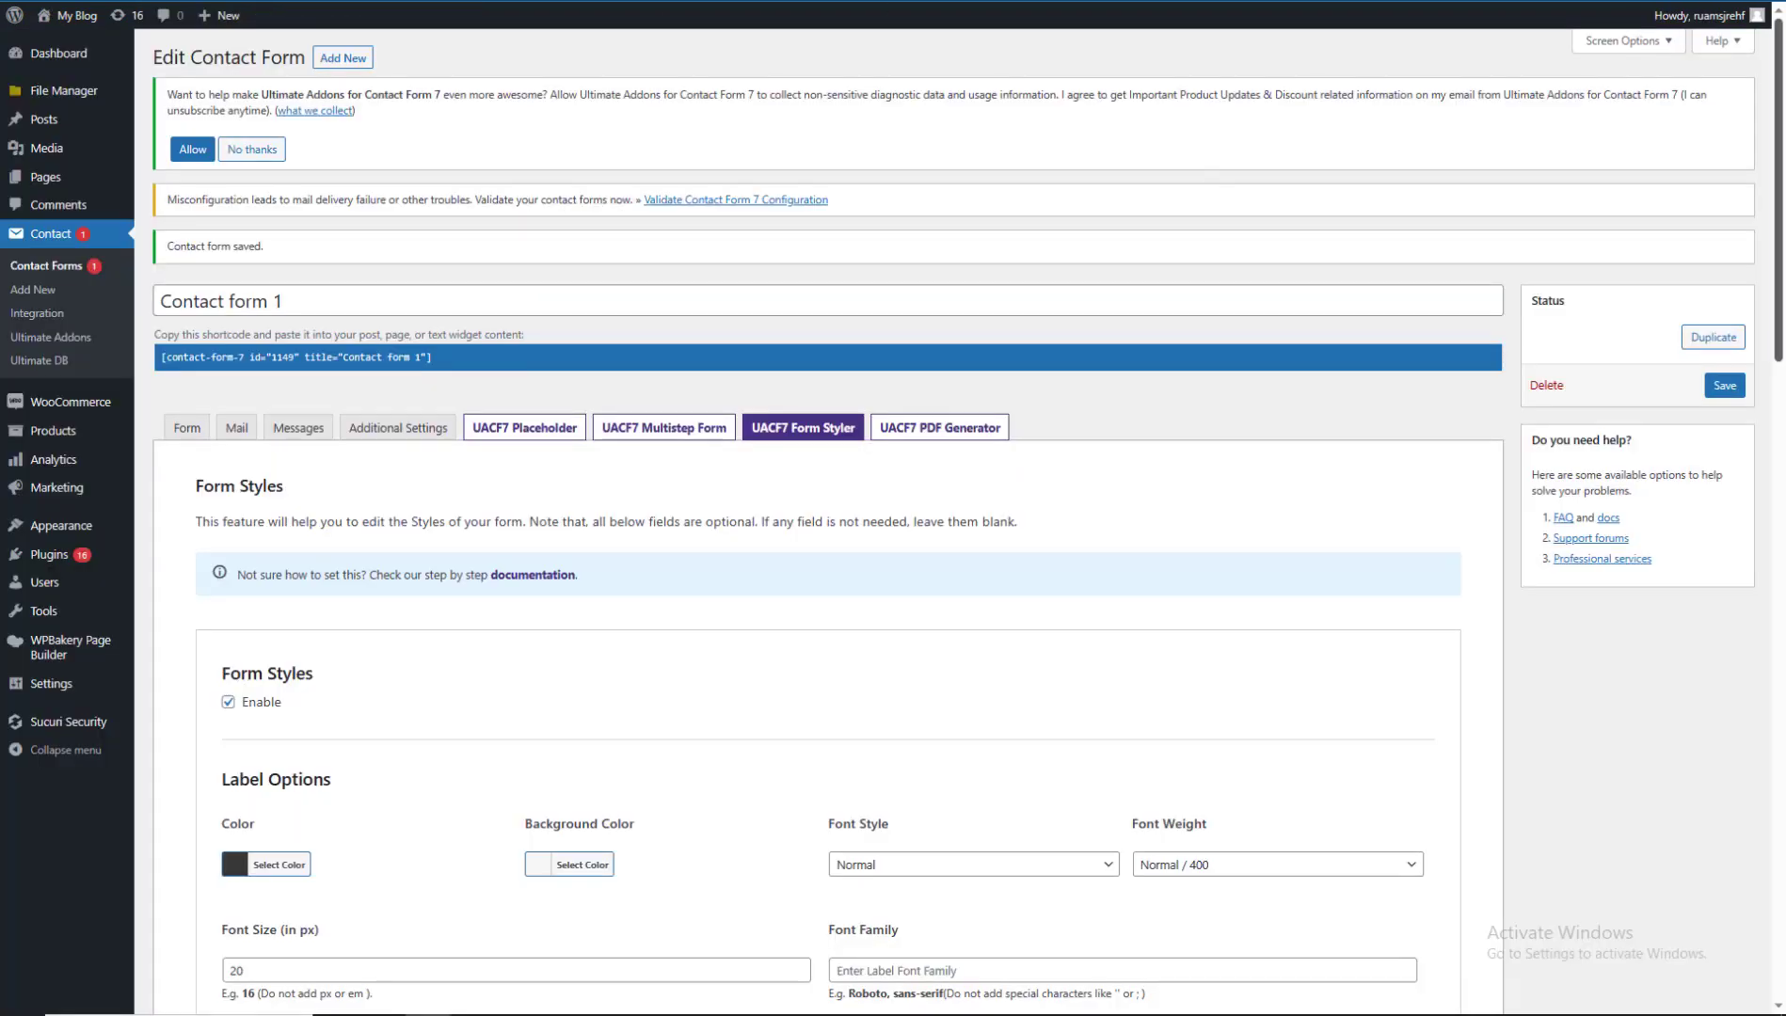
Change the textarea height to 50, save, and view the live contact page.
scroll(1781, 517, down, 5)
scroll(1781, 517, down, 1)
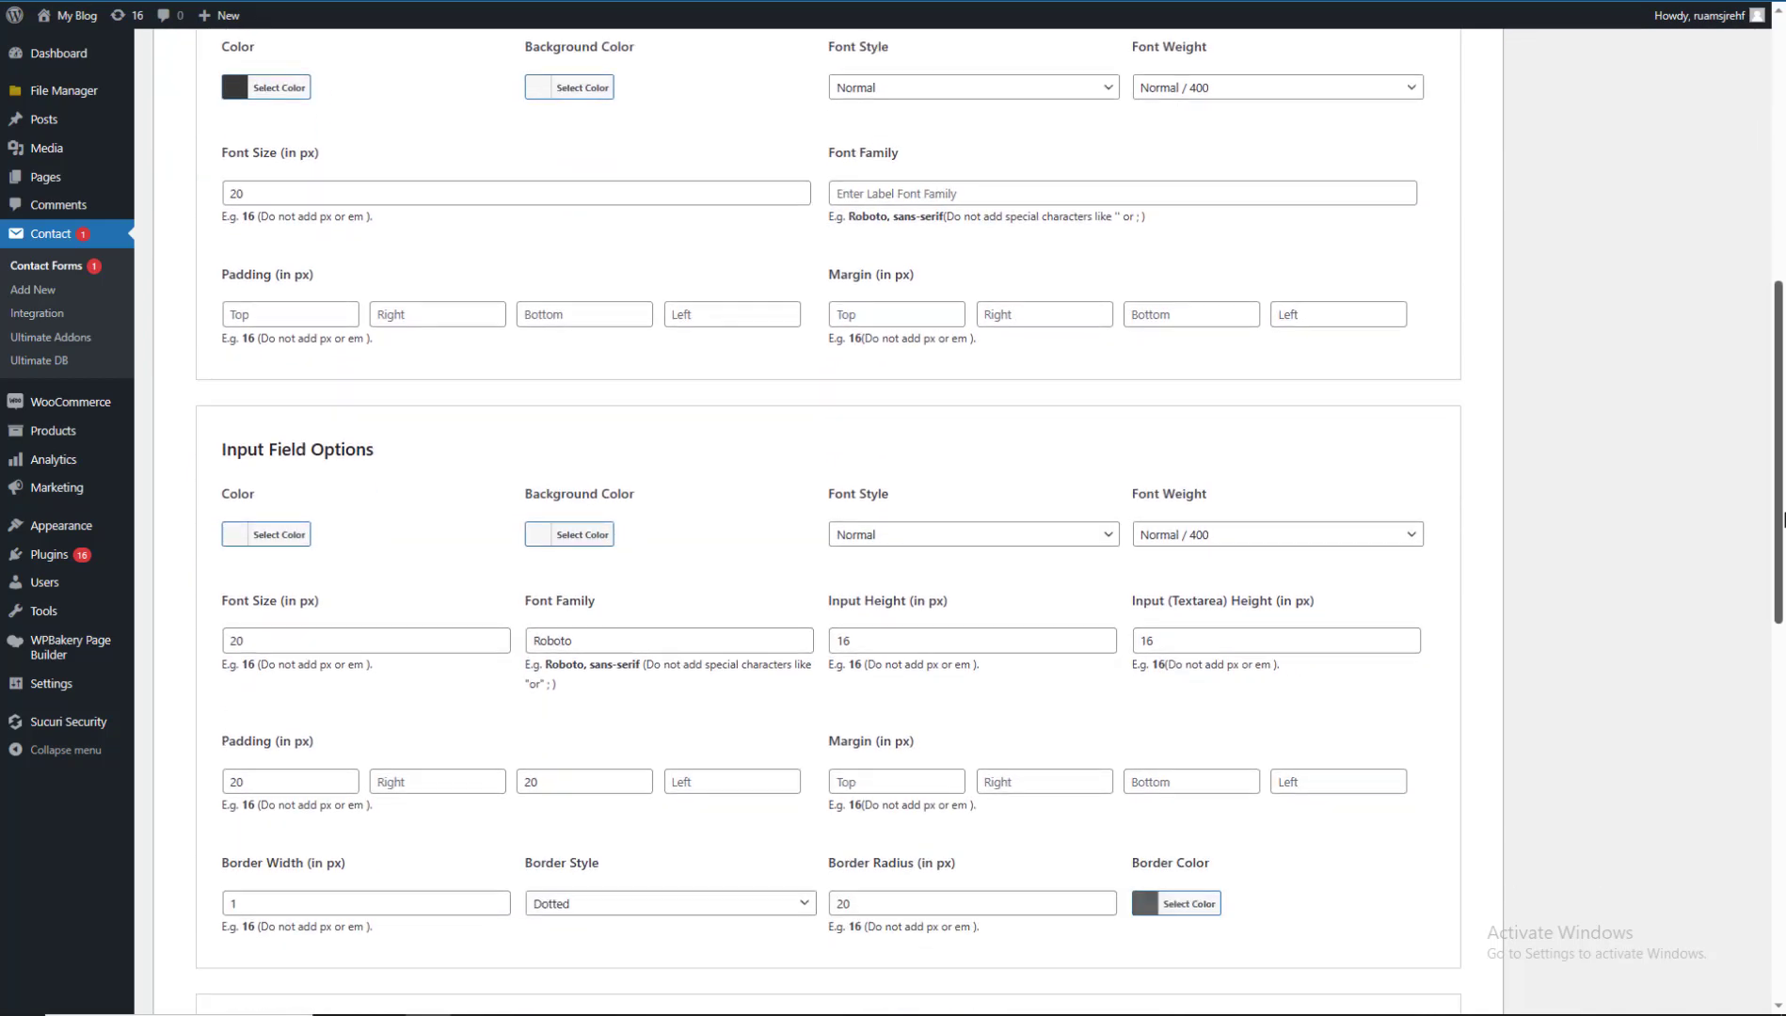
scroll(1781, 518, down, 5)
scroll(1780, 503, up, 6)
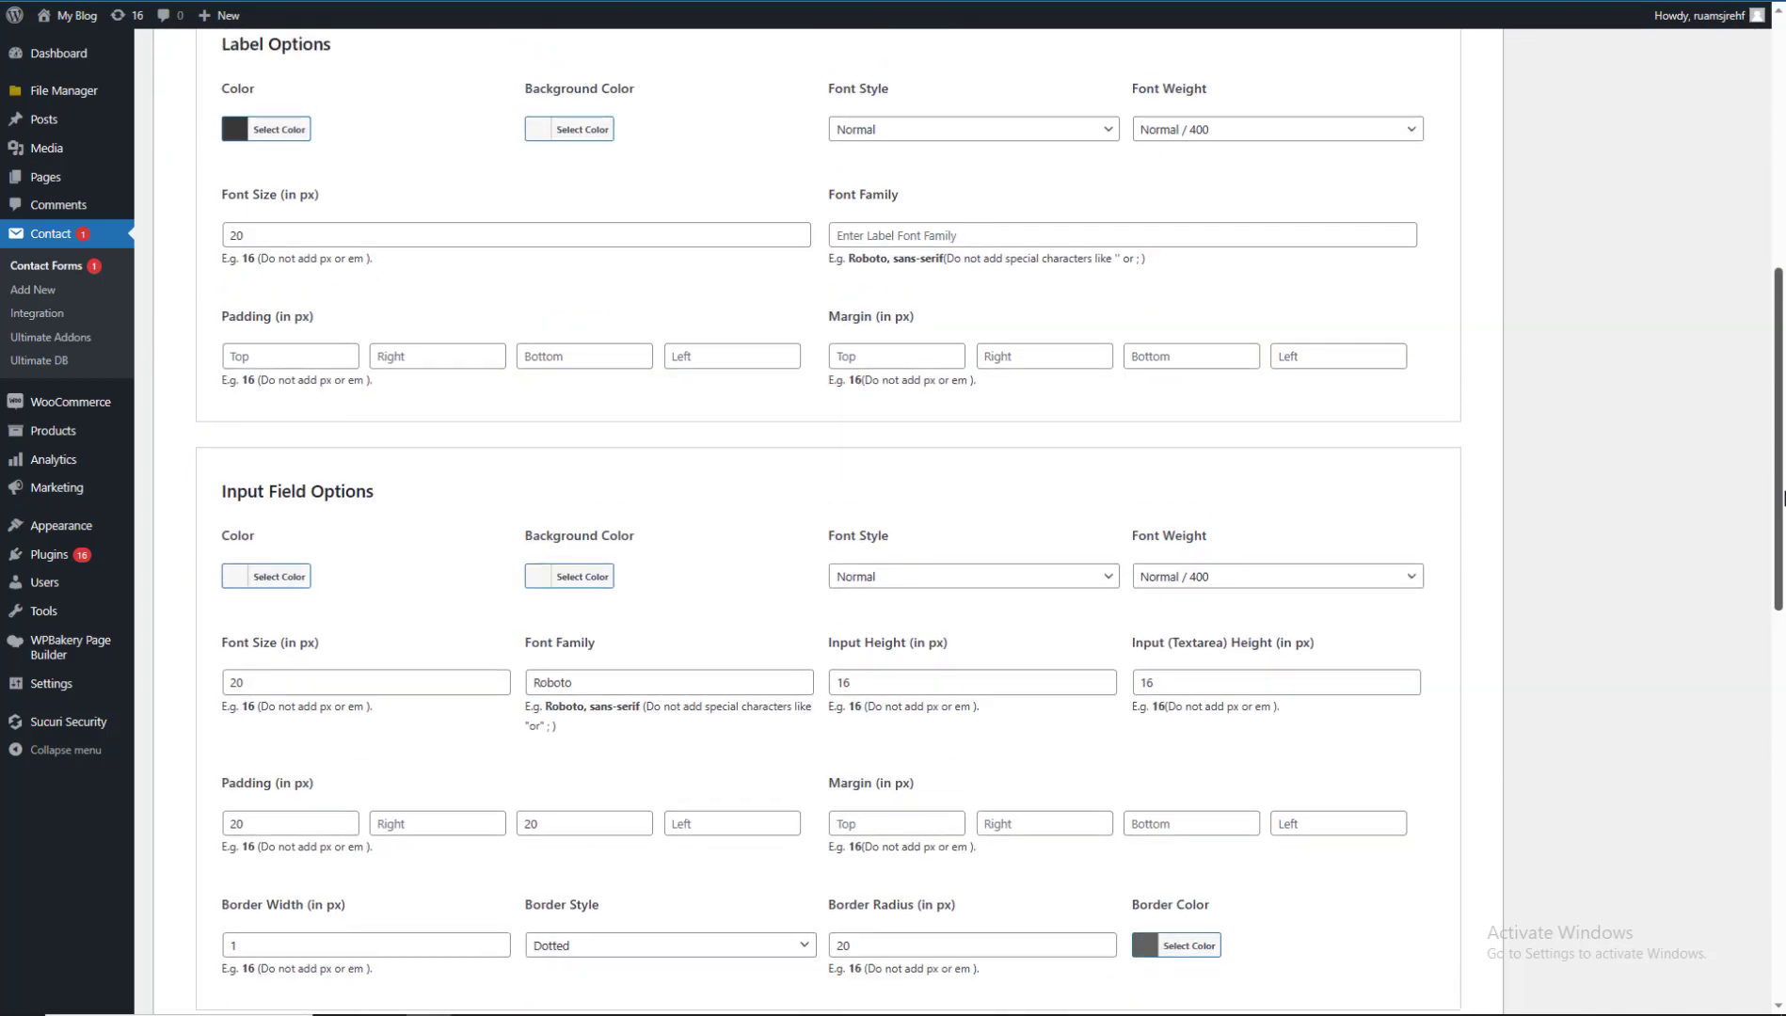
scroll(1781, 499, up, 2)
scroll(1781, 431, down, 1)
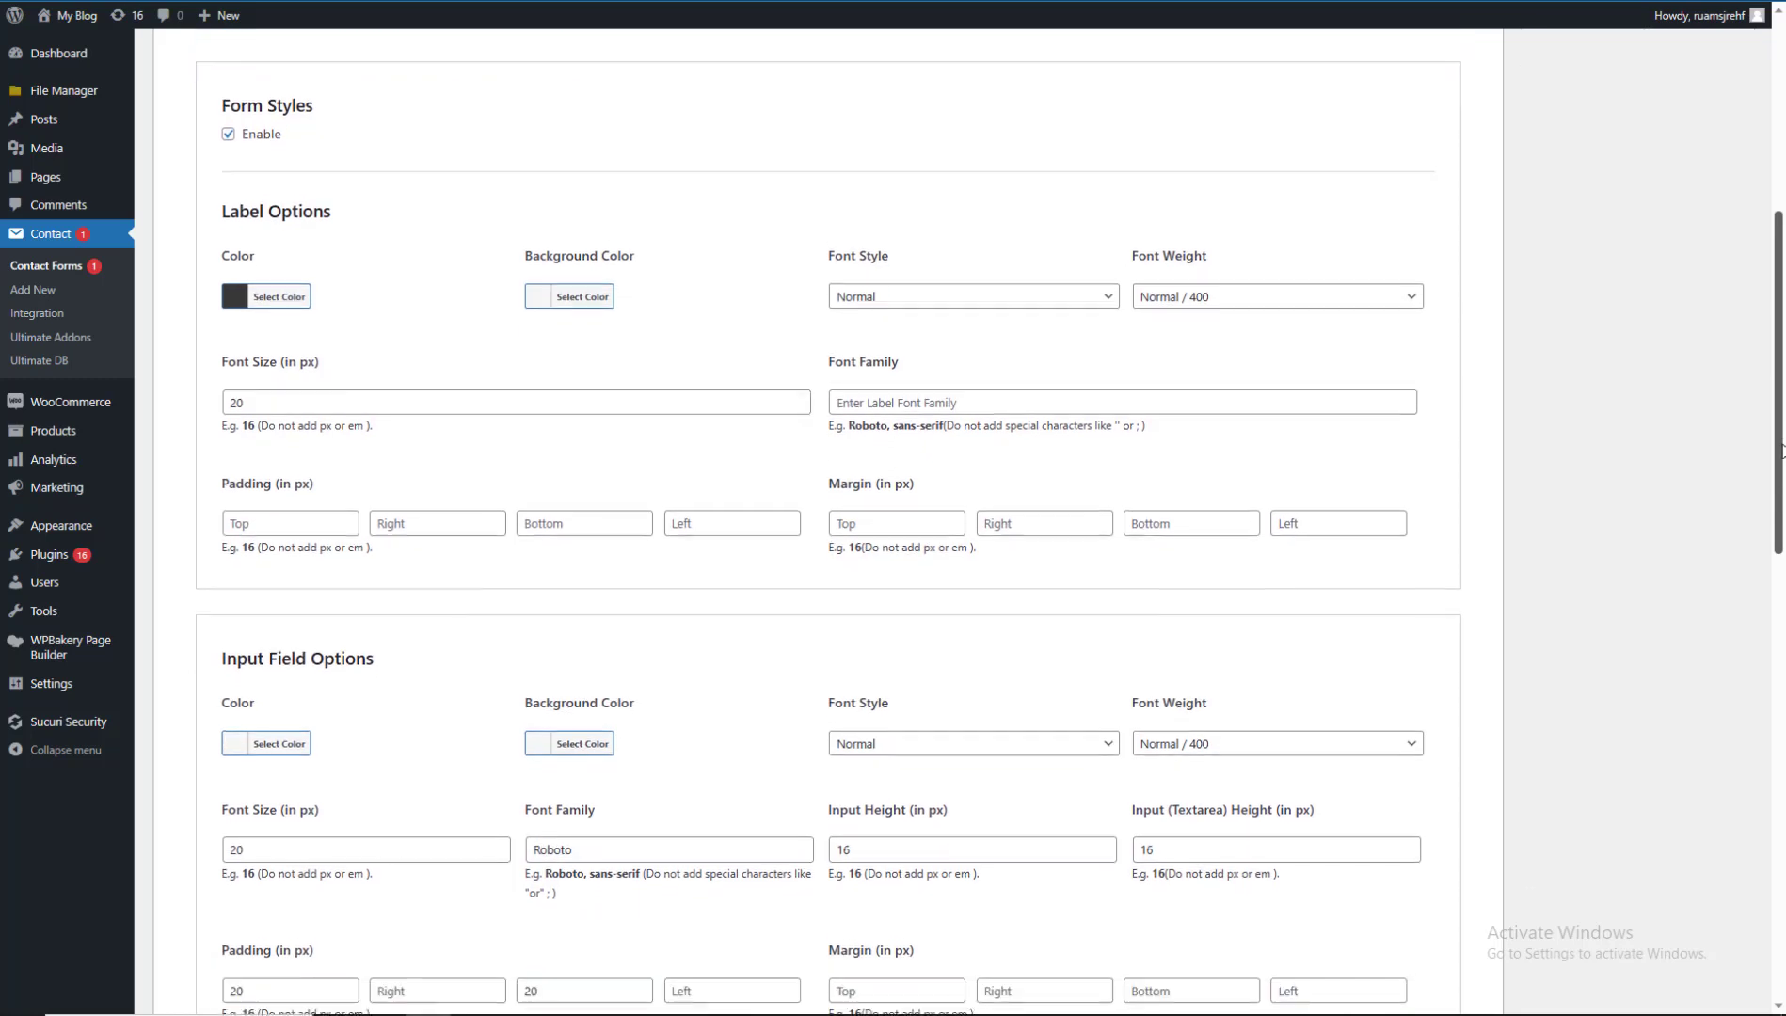
drag(1780, 454, 1781, 534)
double_click(1207, 607)
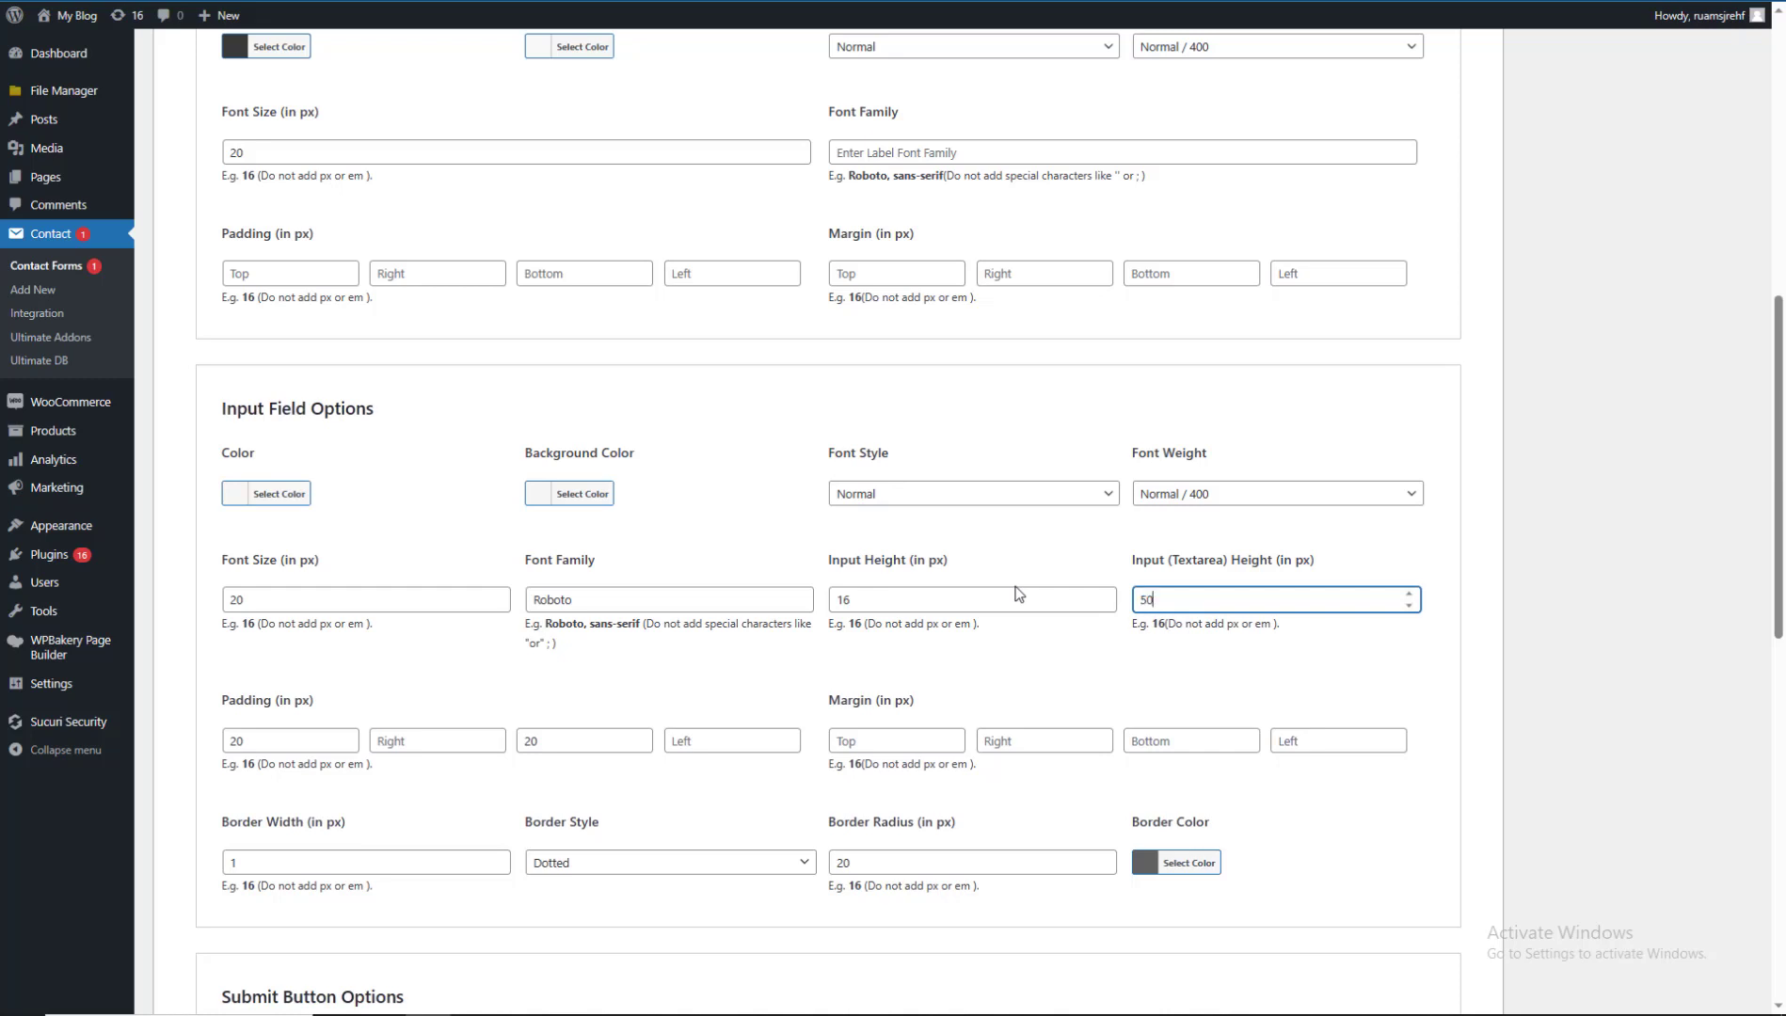
scroll(1056, 622, down, 10)
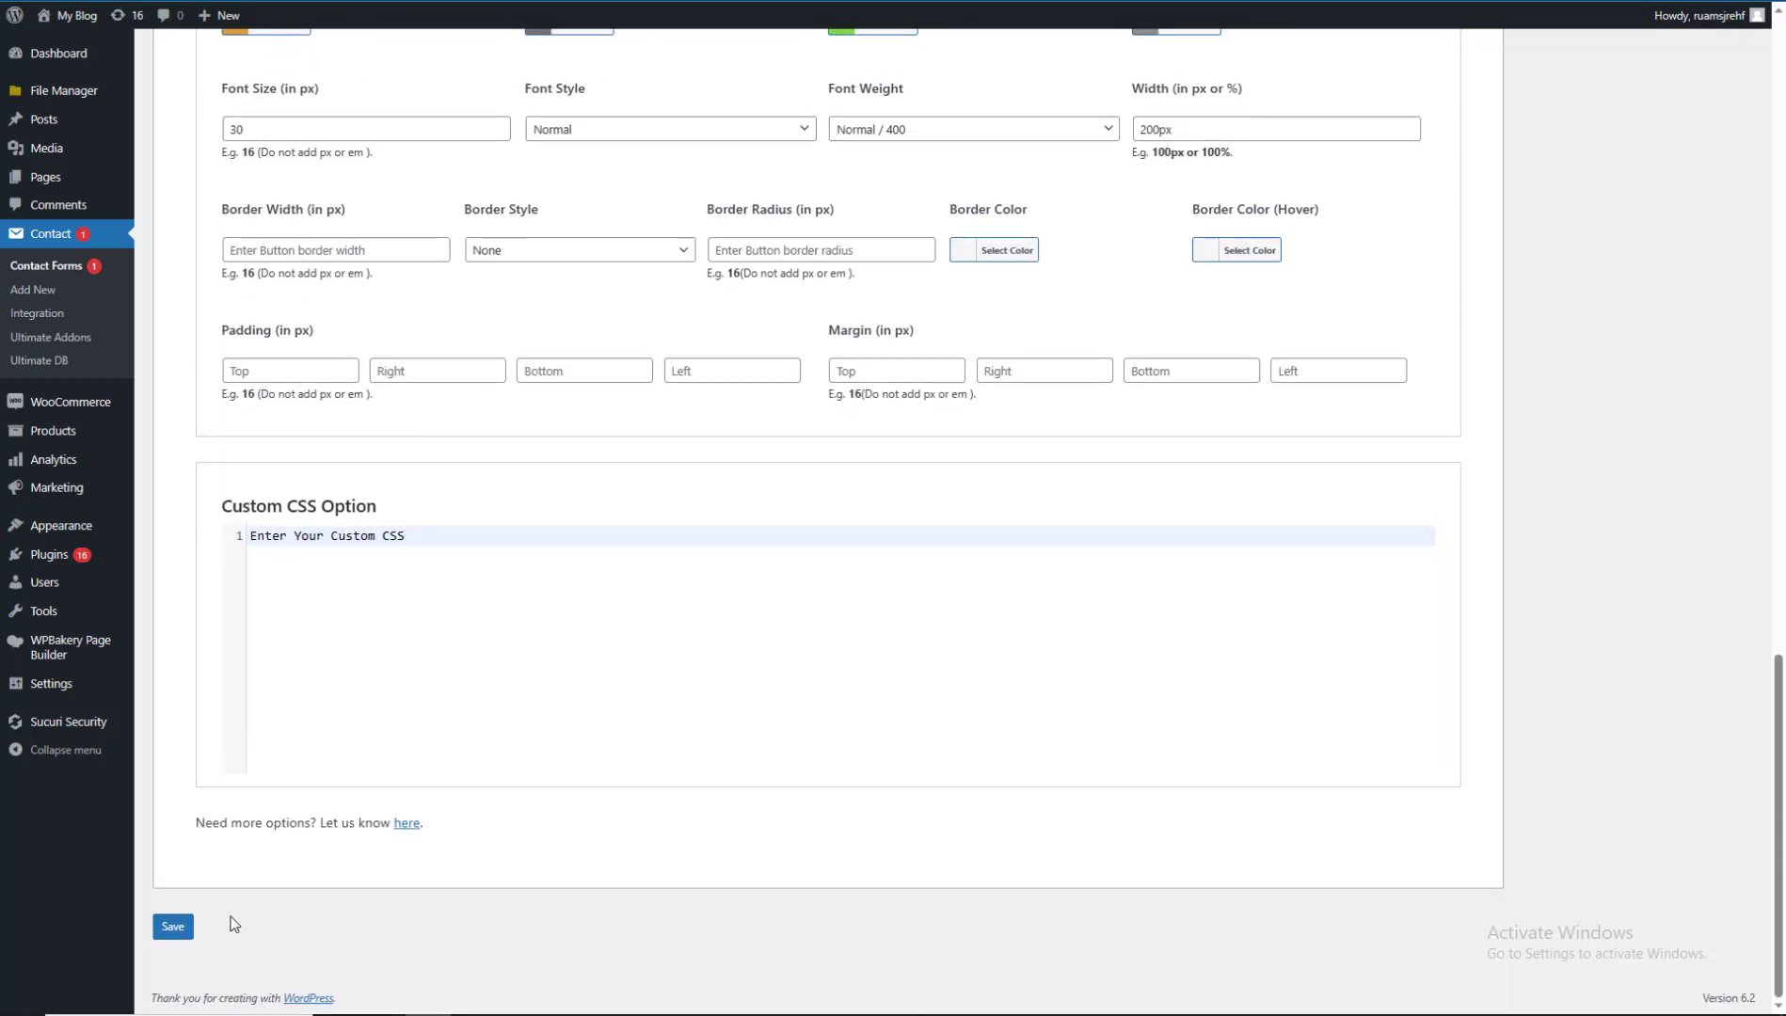
click(177, 929)
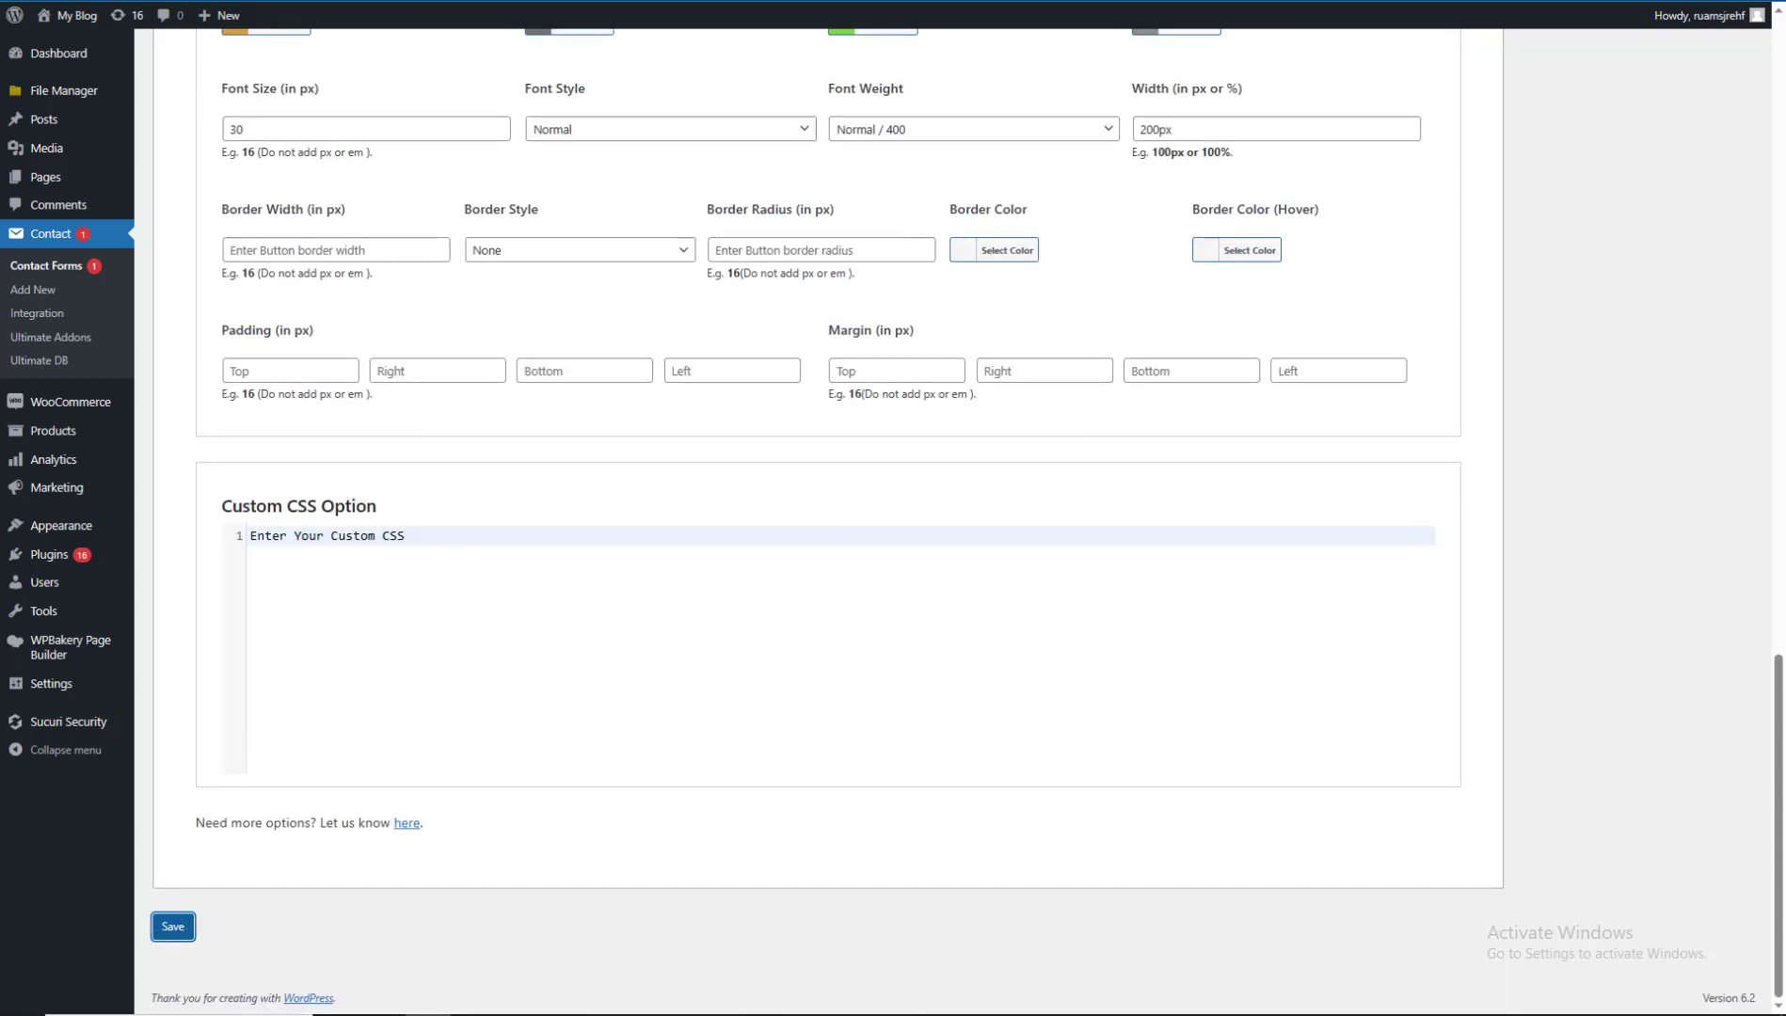
key(ctrl+Tab)
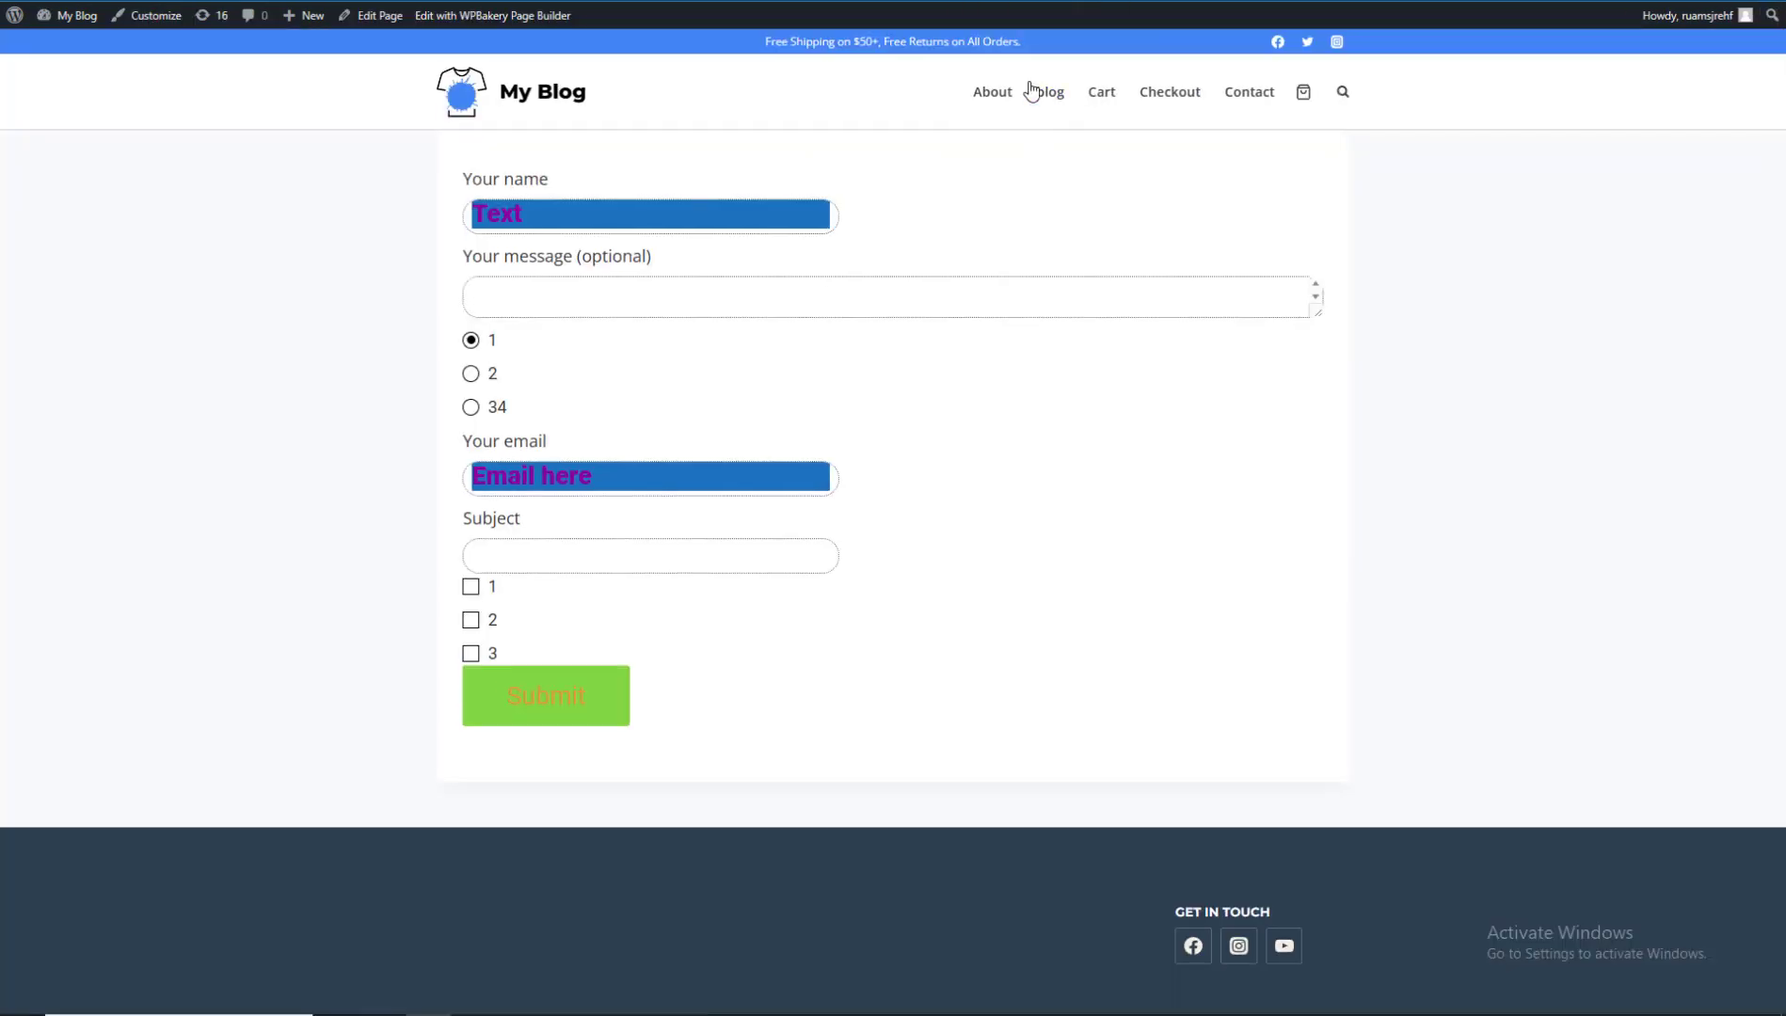
Change the textarea height from 50 to 200 and save the settings.
click(660, 292)
key(ctrl+Tab)
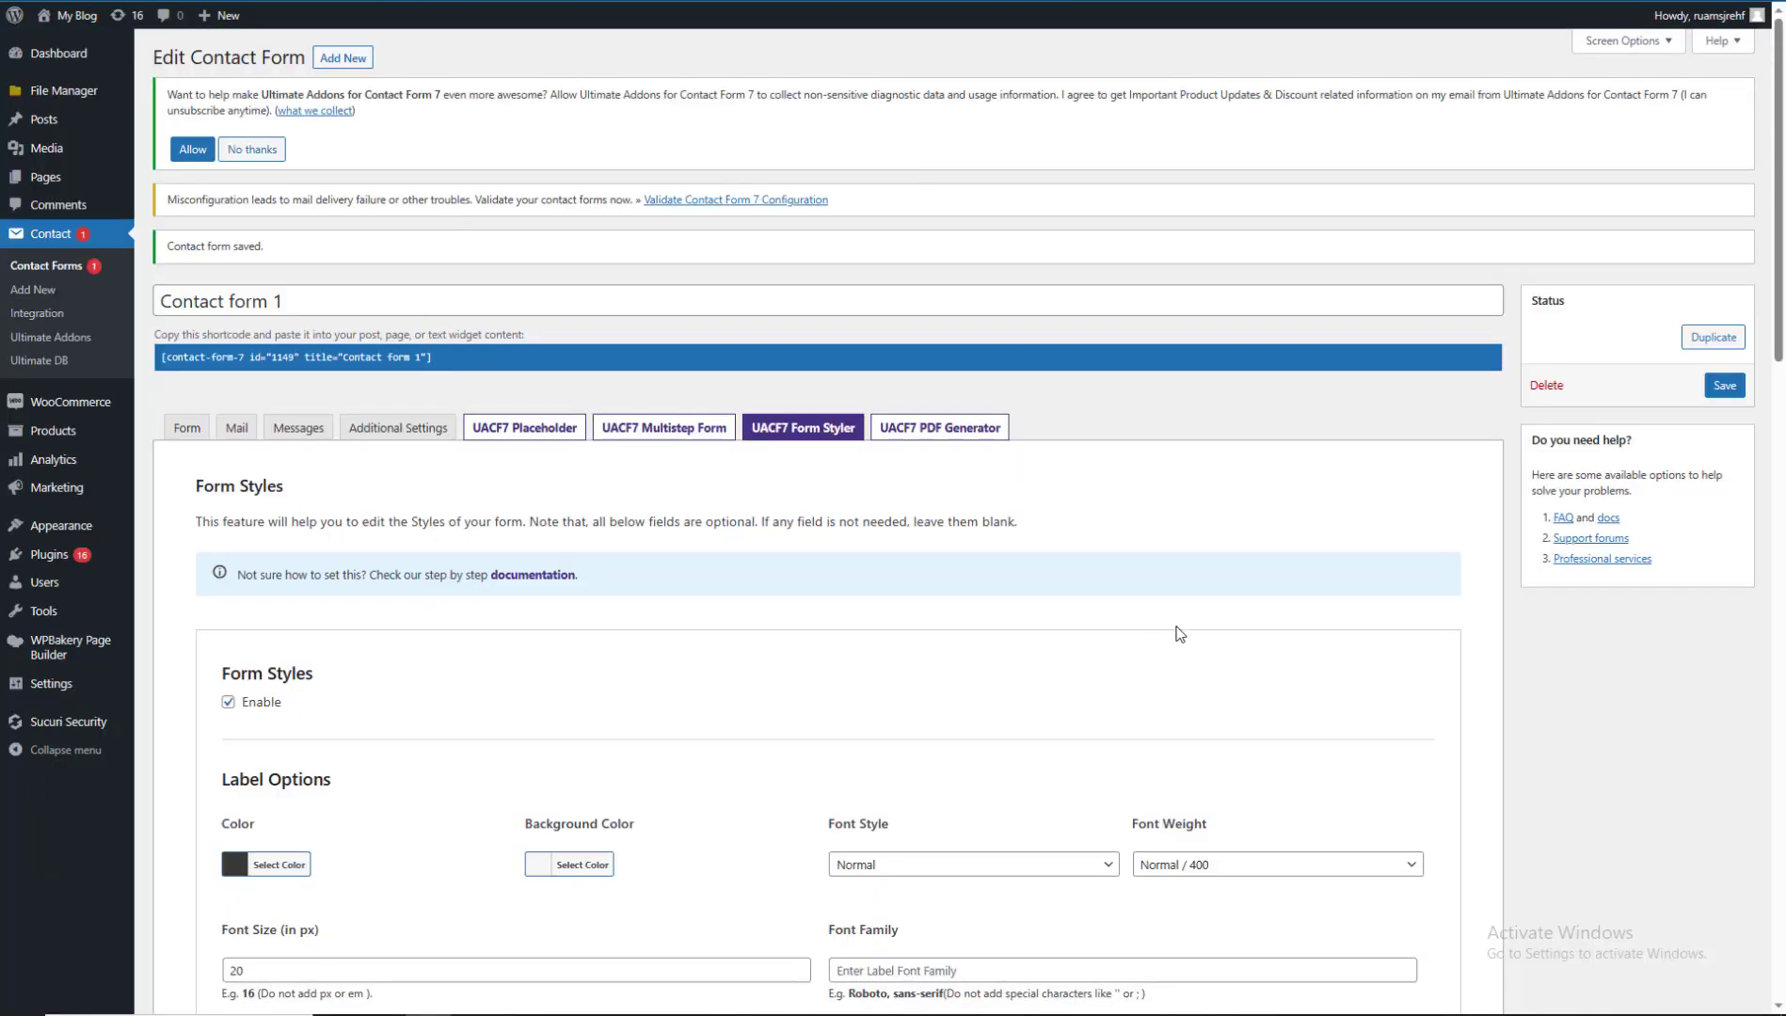
scroll(1064, 629, down, 15)
scroll(1184, 618, up, 6)
scroll(1781, 639, down, 6)
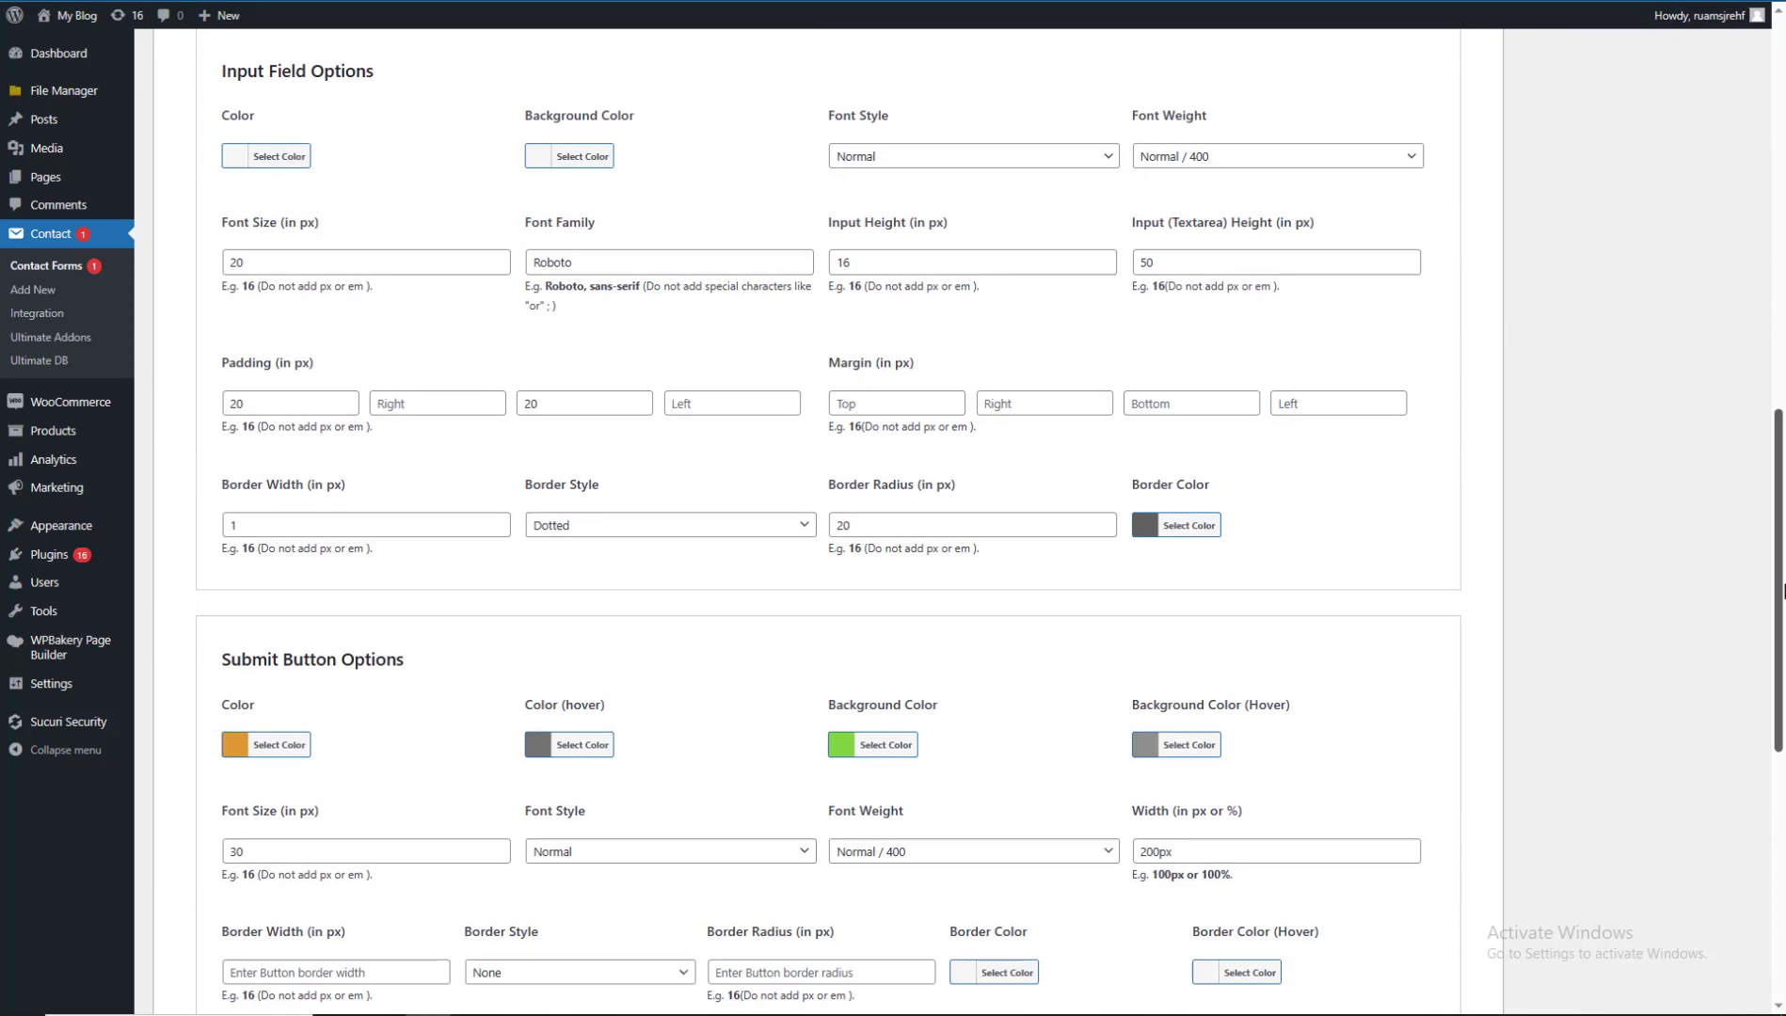
scroll(1781, 639, up, 6)
scroll(1781, 640, down, 5)
scroll(1781, 639, up, 5)
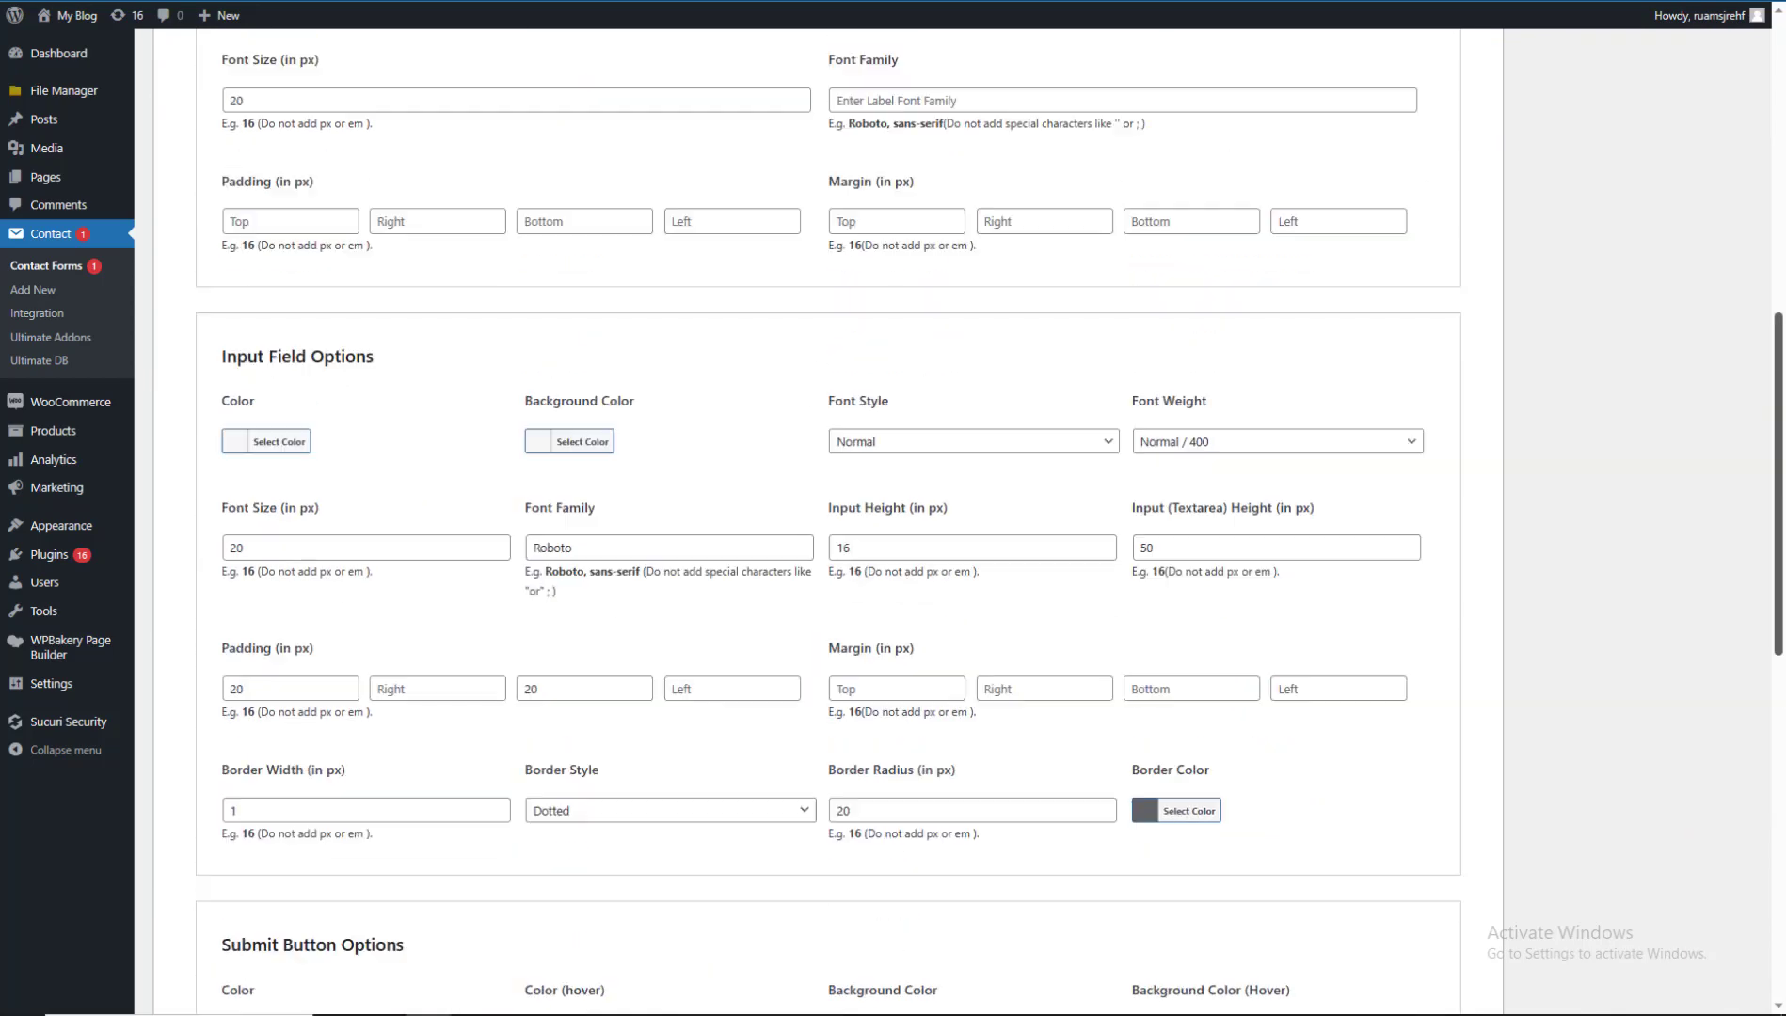
drag(1174, 598, 1040, 594)
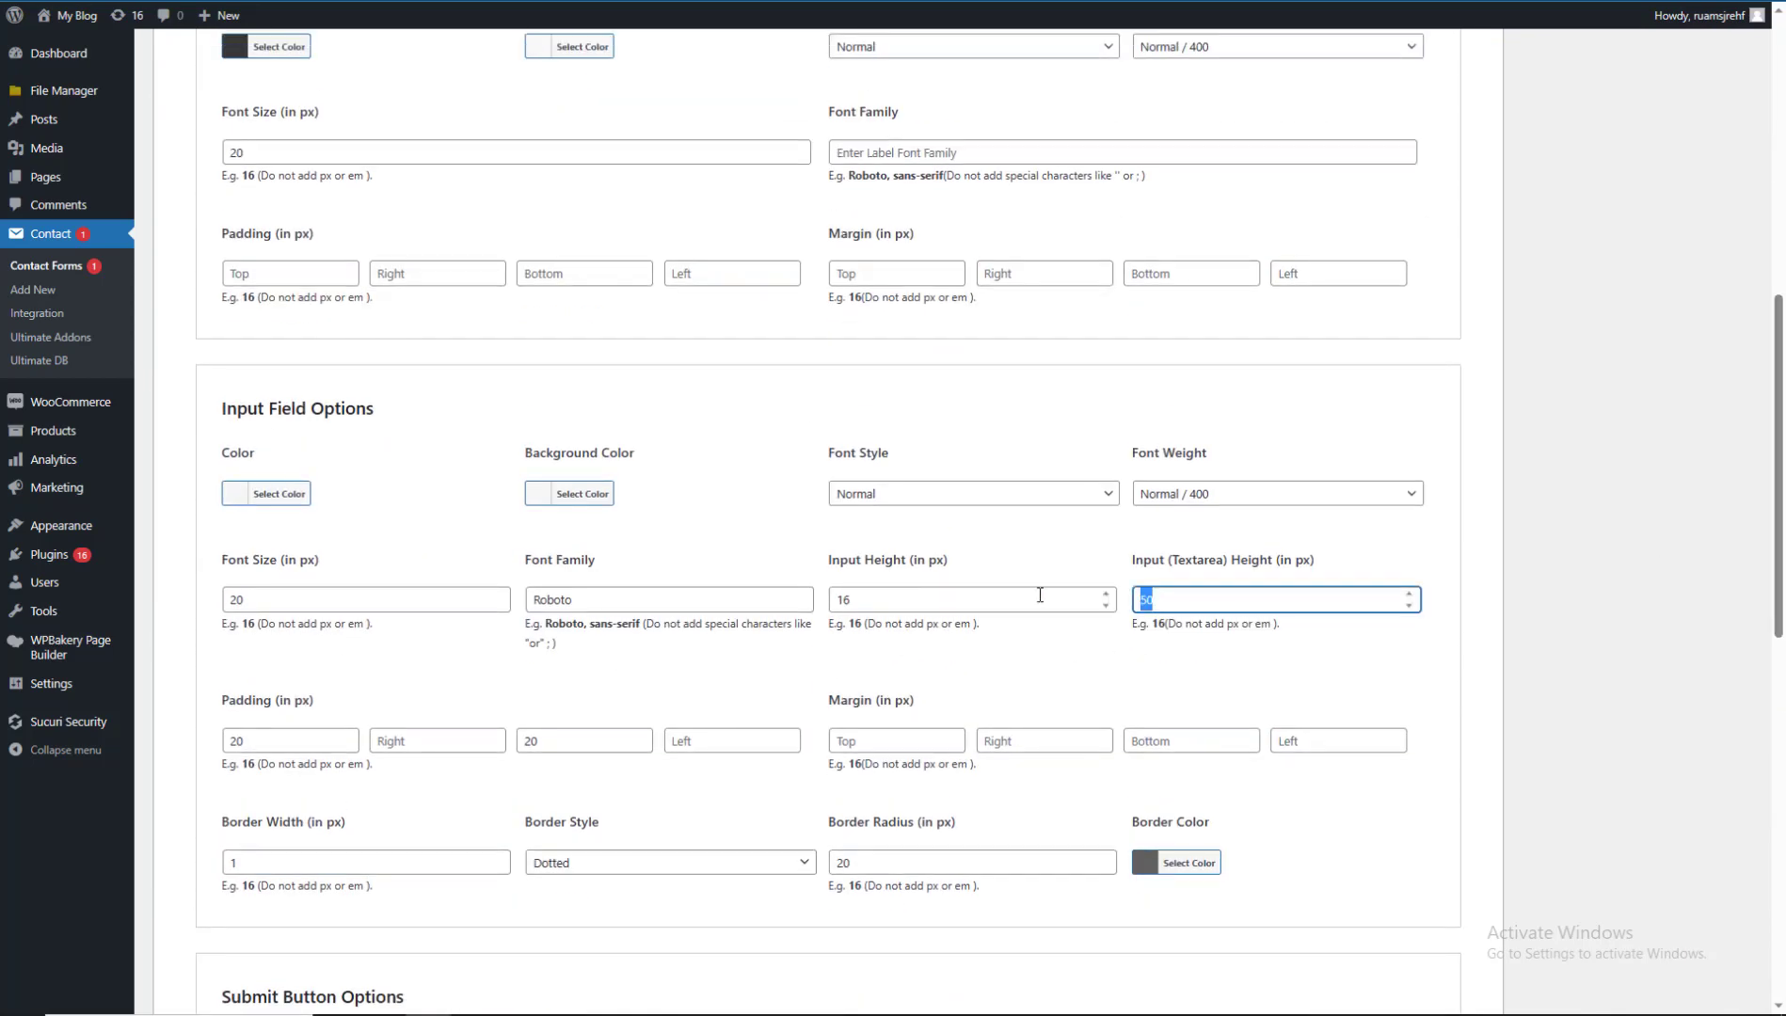
text(200)
scroll(1066, 564, down, 11)
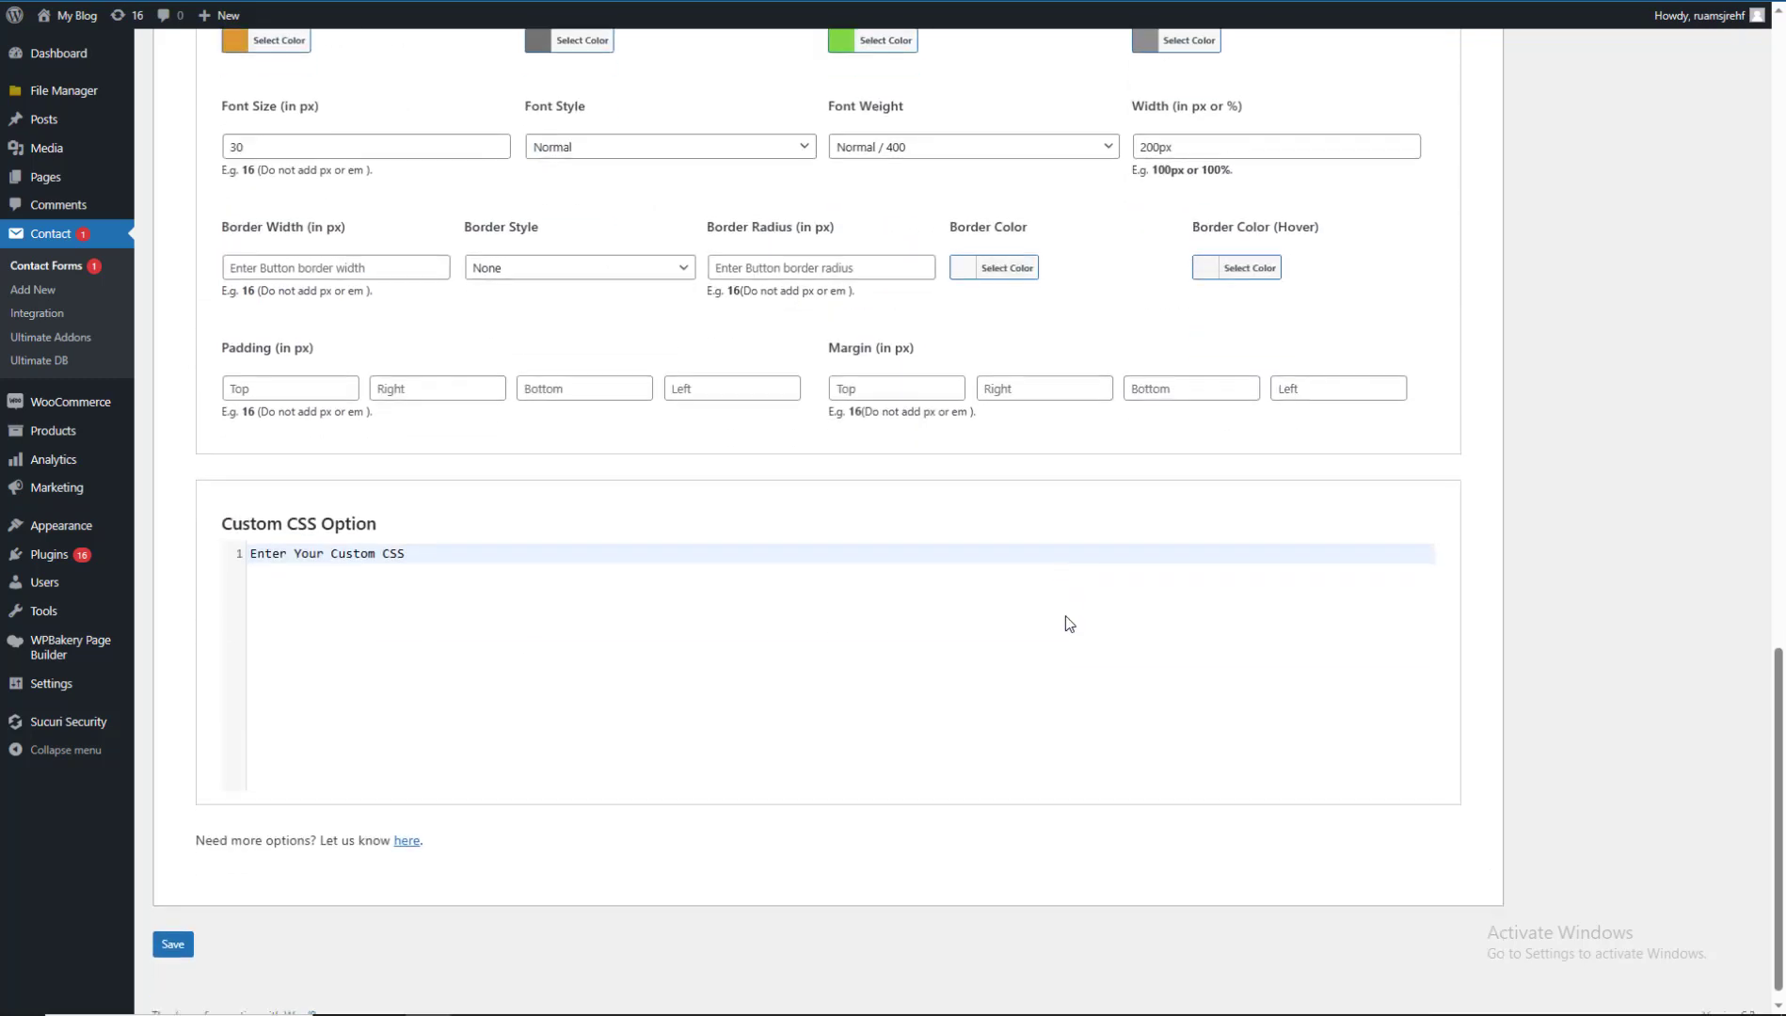
click(177, 926)
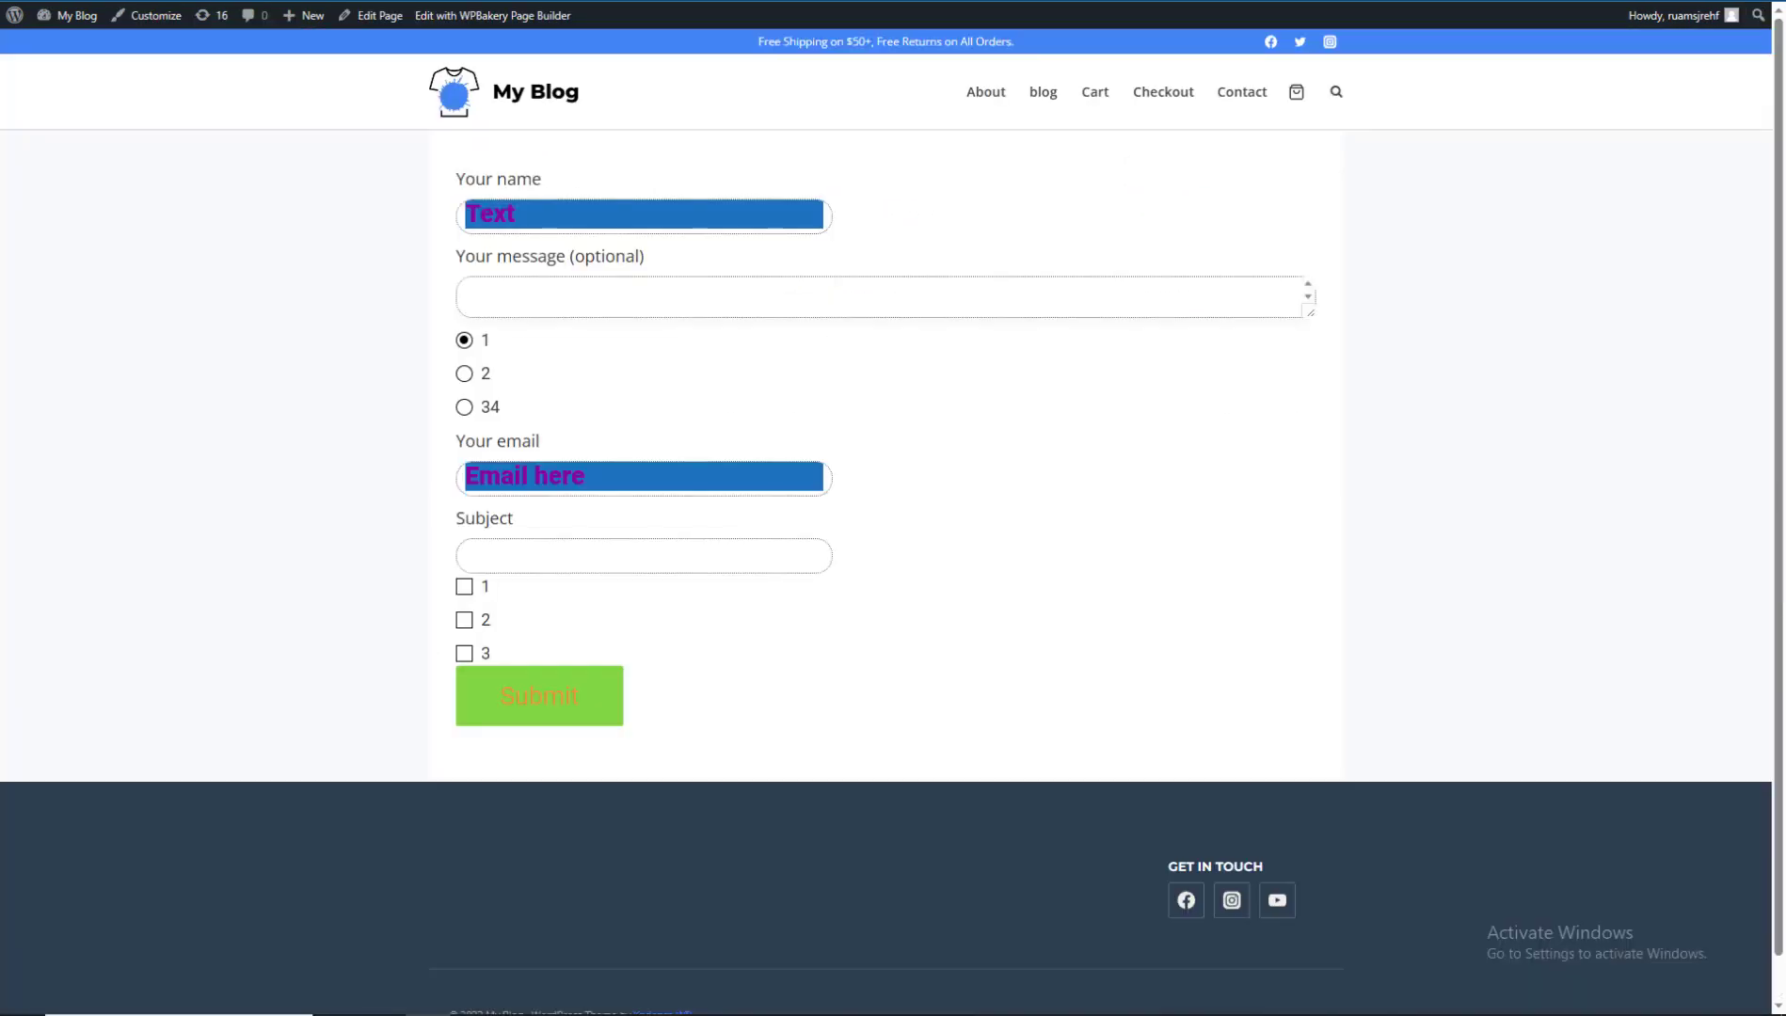
Reload the live contact form and try the message, option 2 and Subject fields.
key(F5)
click(565, 376)
scroll(639, 571, down, 1)
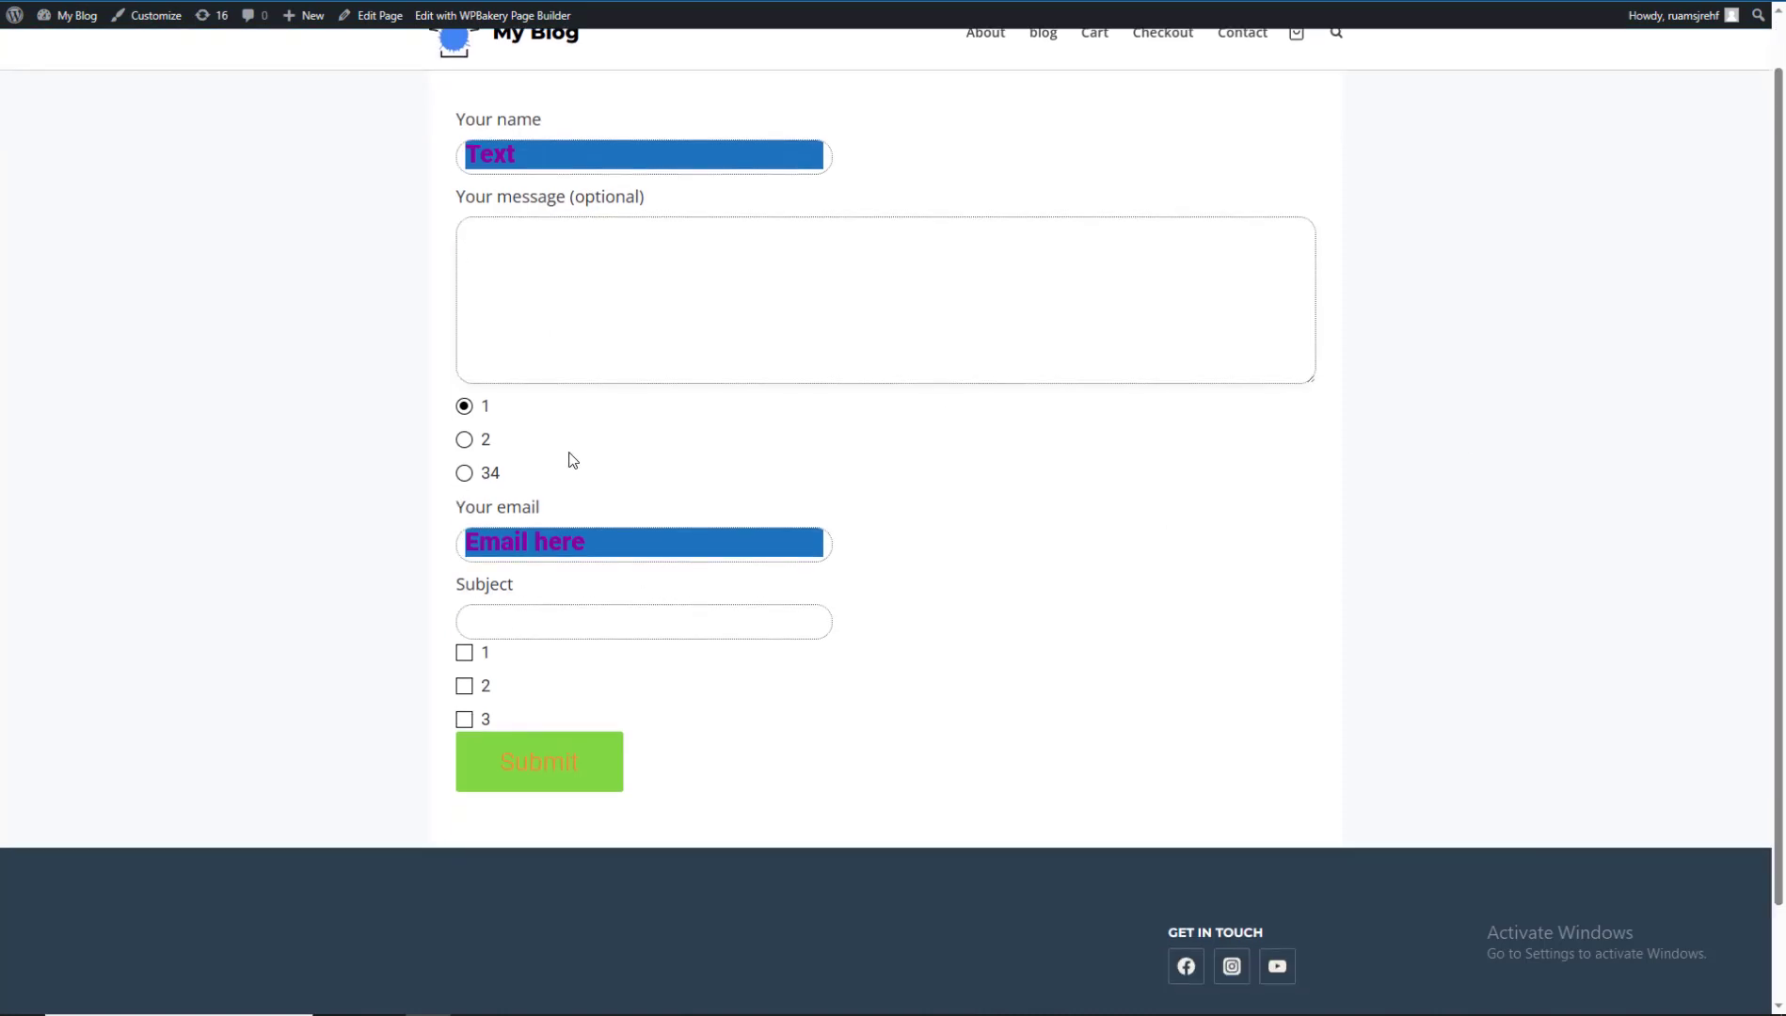
click(469, 444)
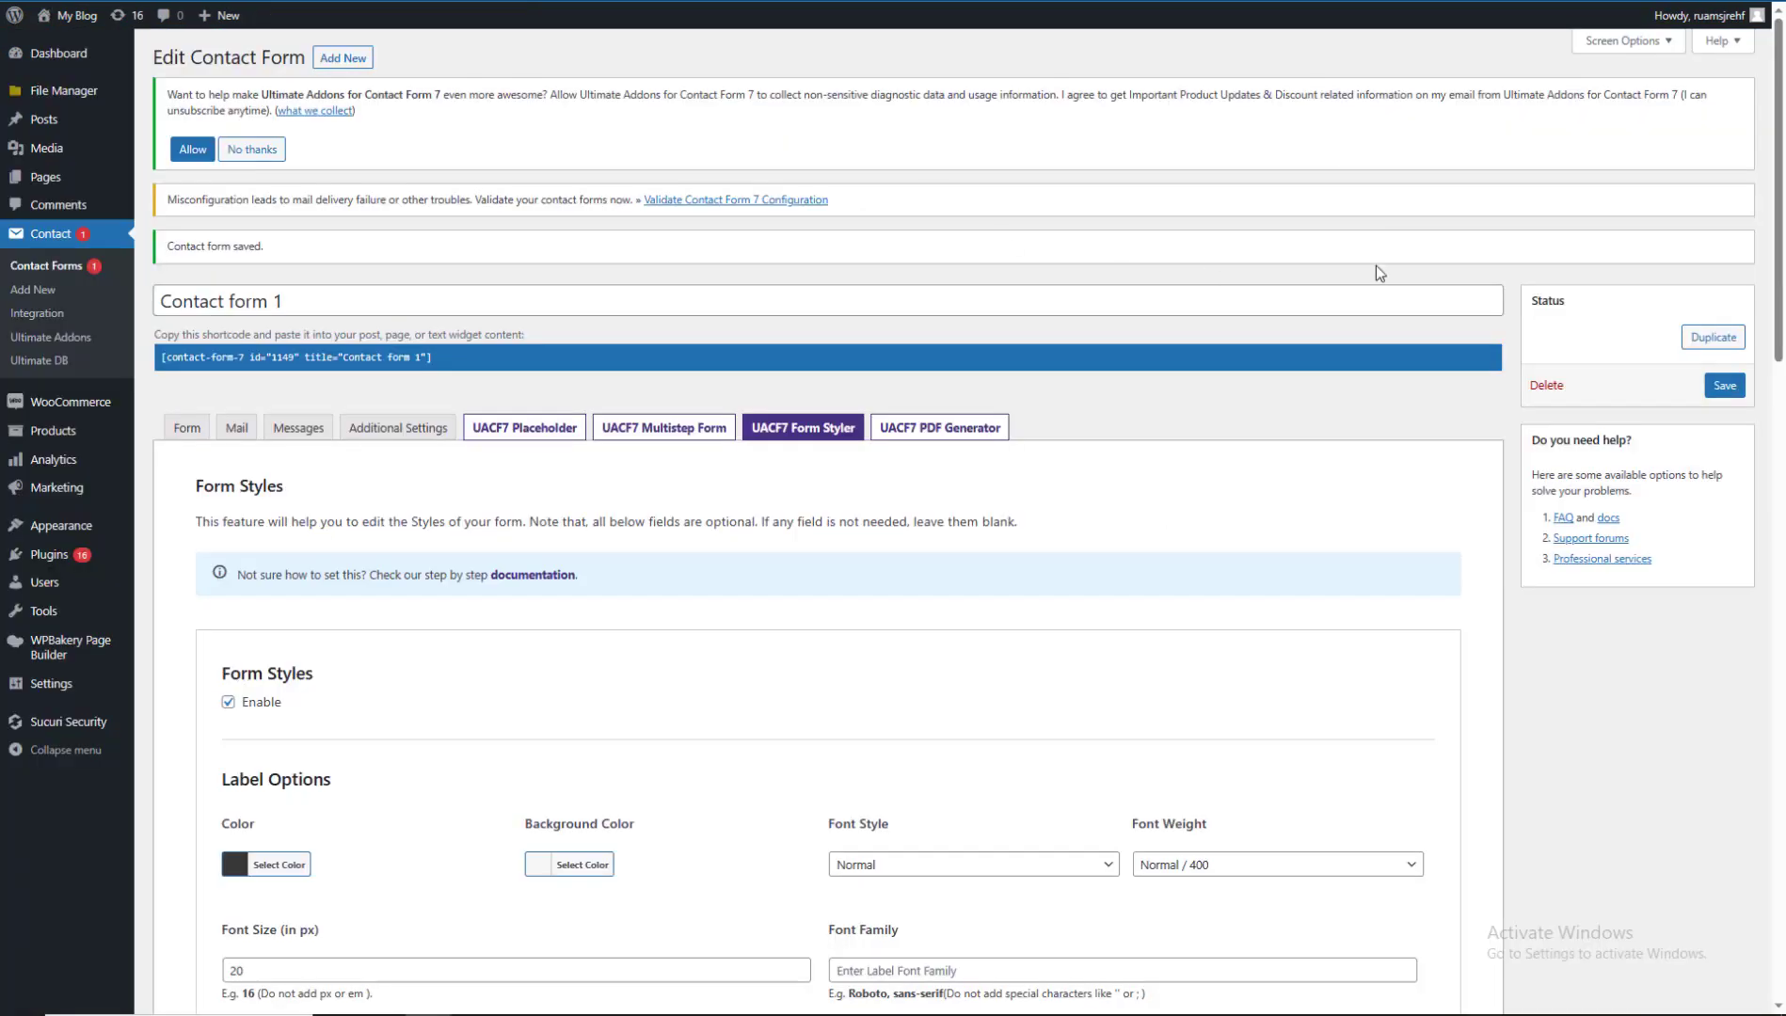
drag(1781, 191, 1783, 772)
scroll(1783, 771, up, 3)
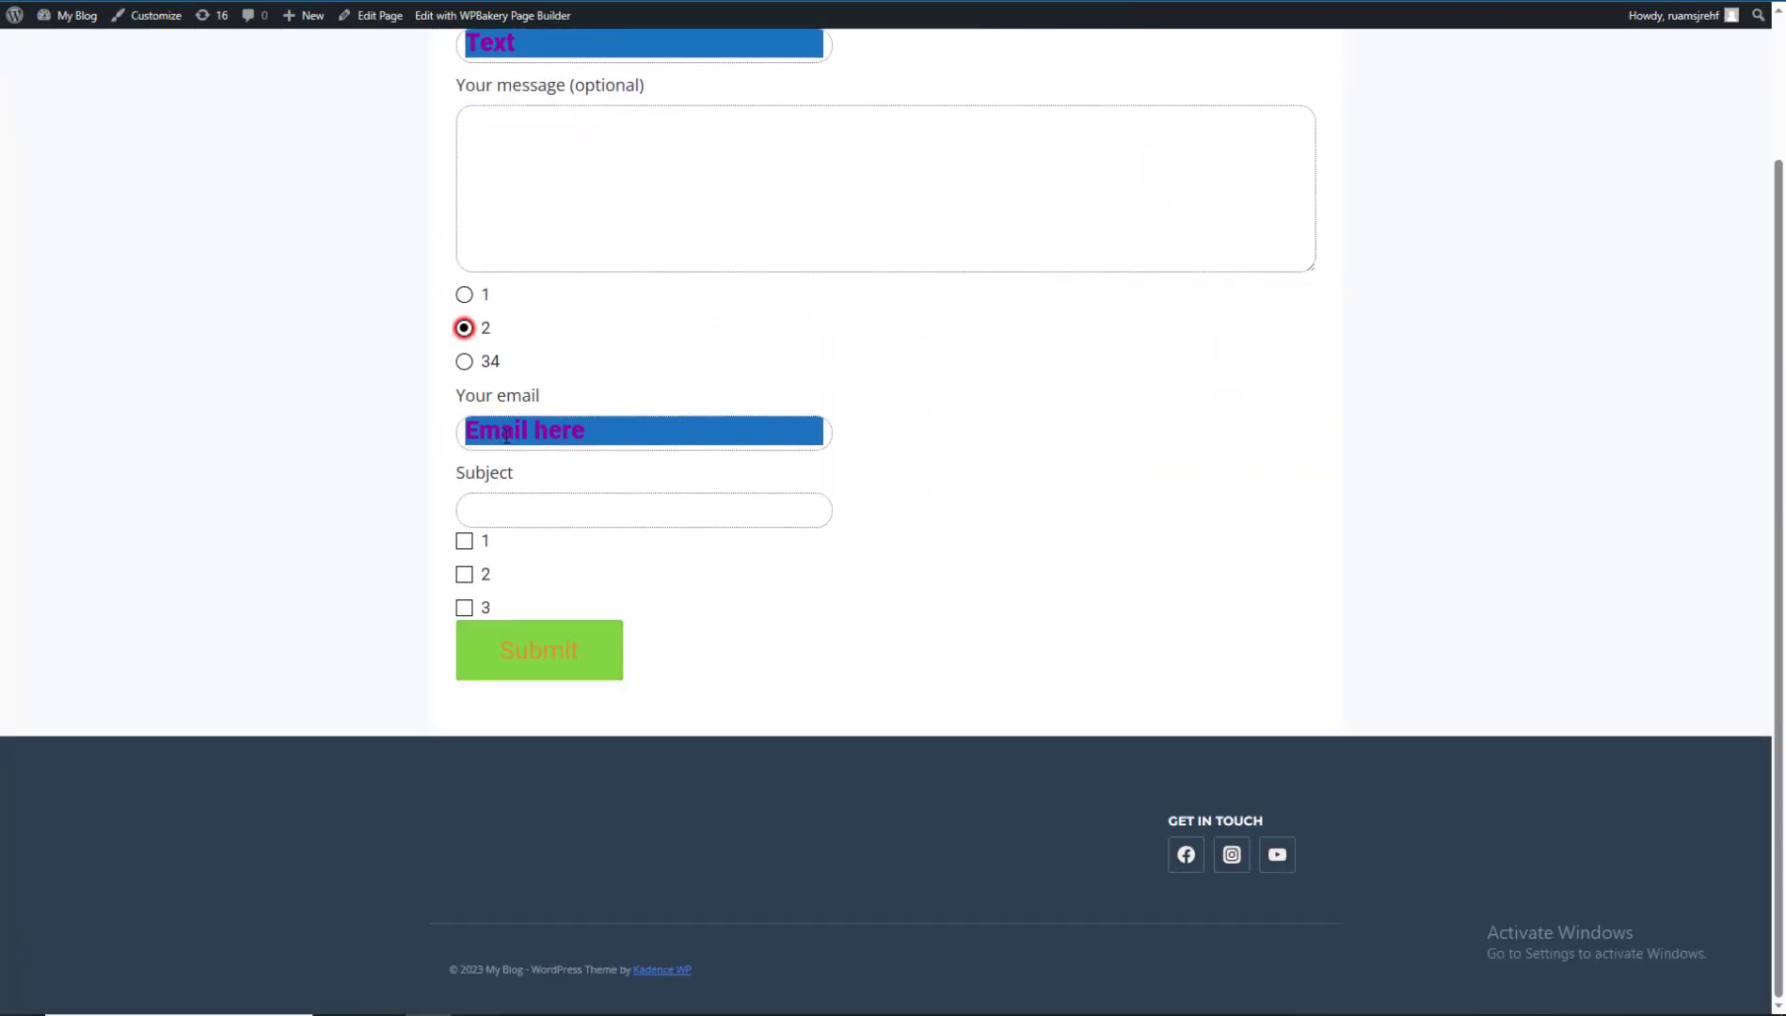
click(527, 495)
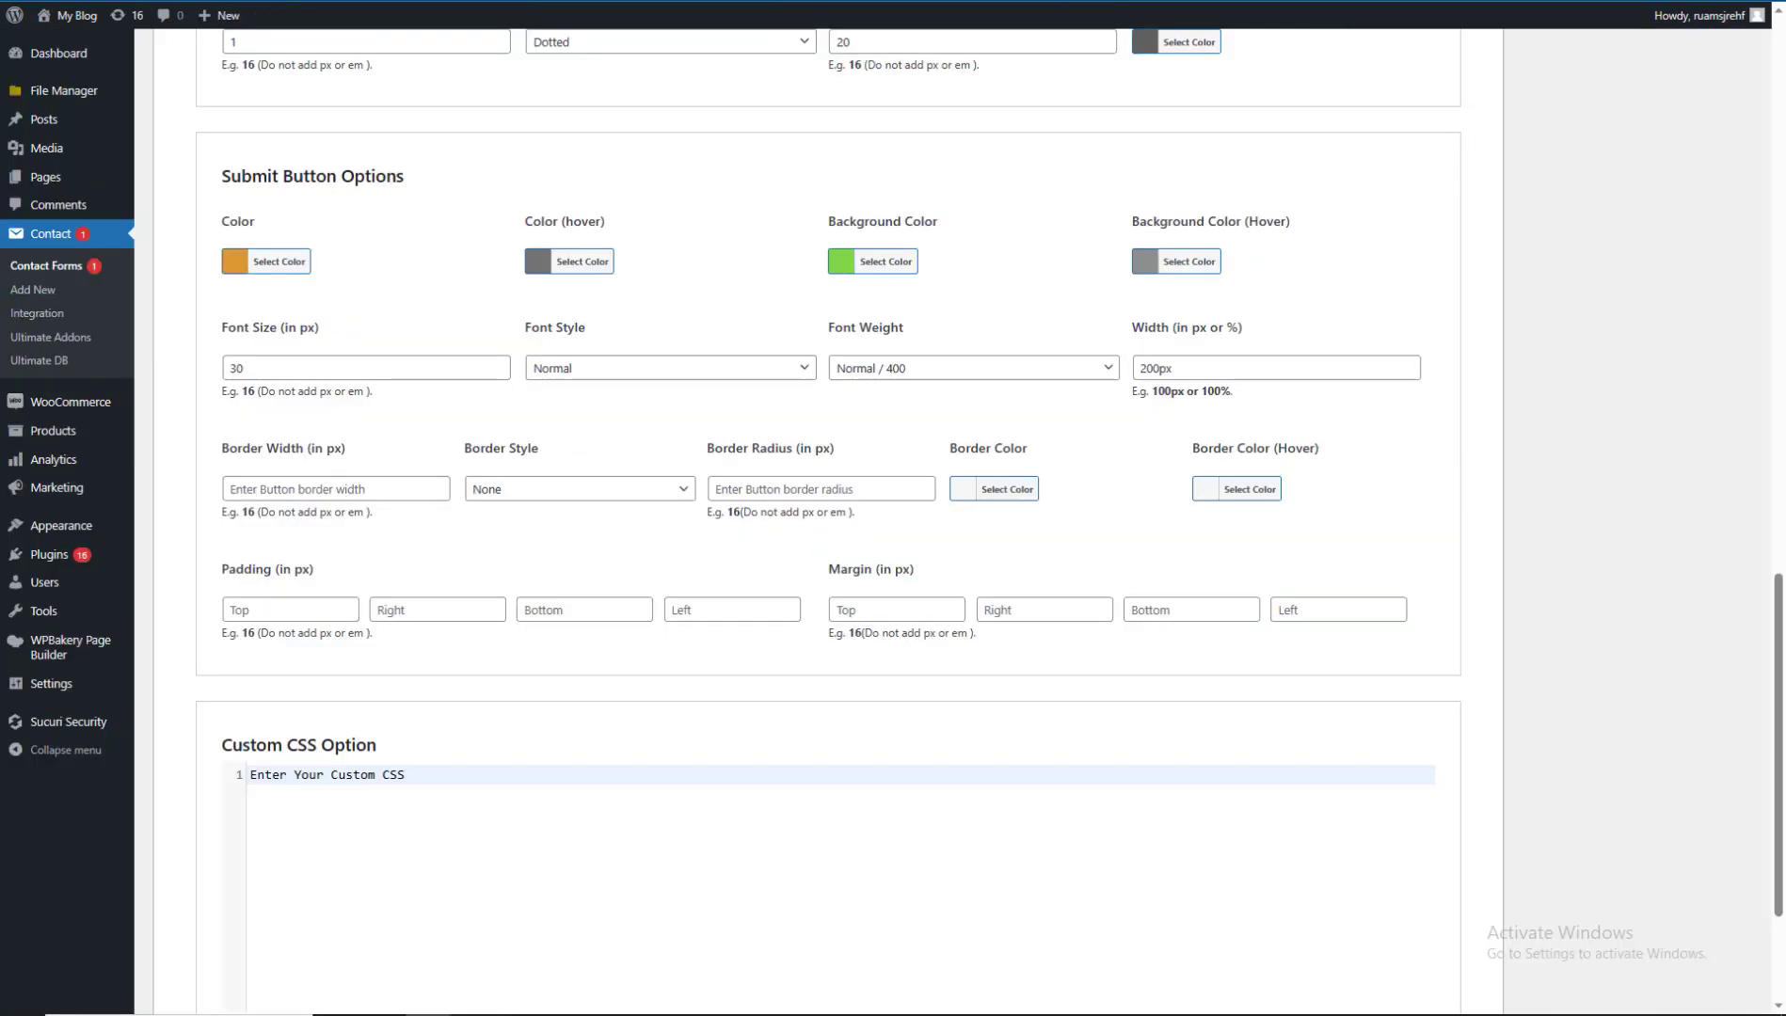
scroll(722, 306, up, 15)
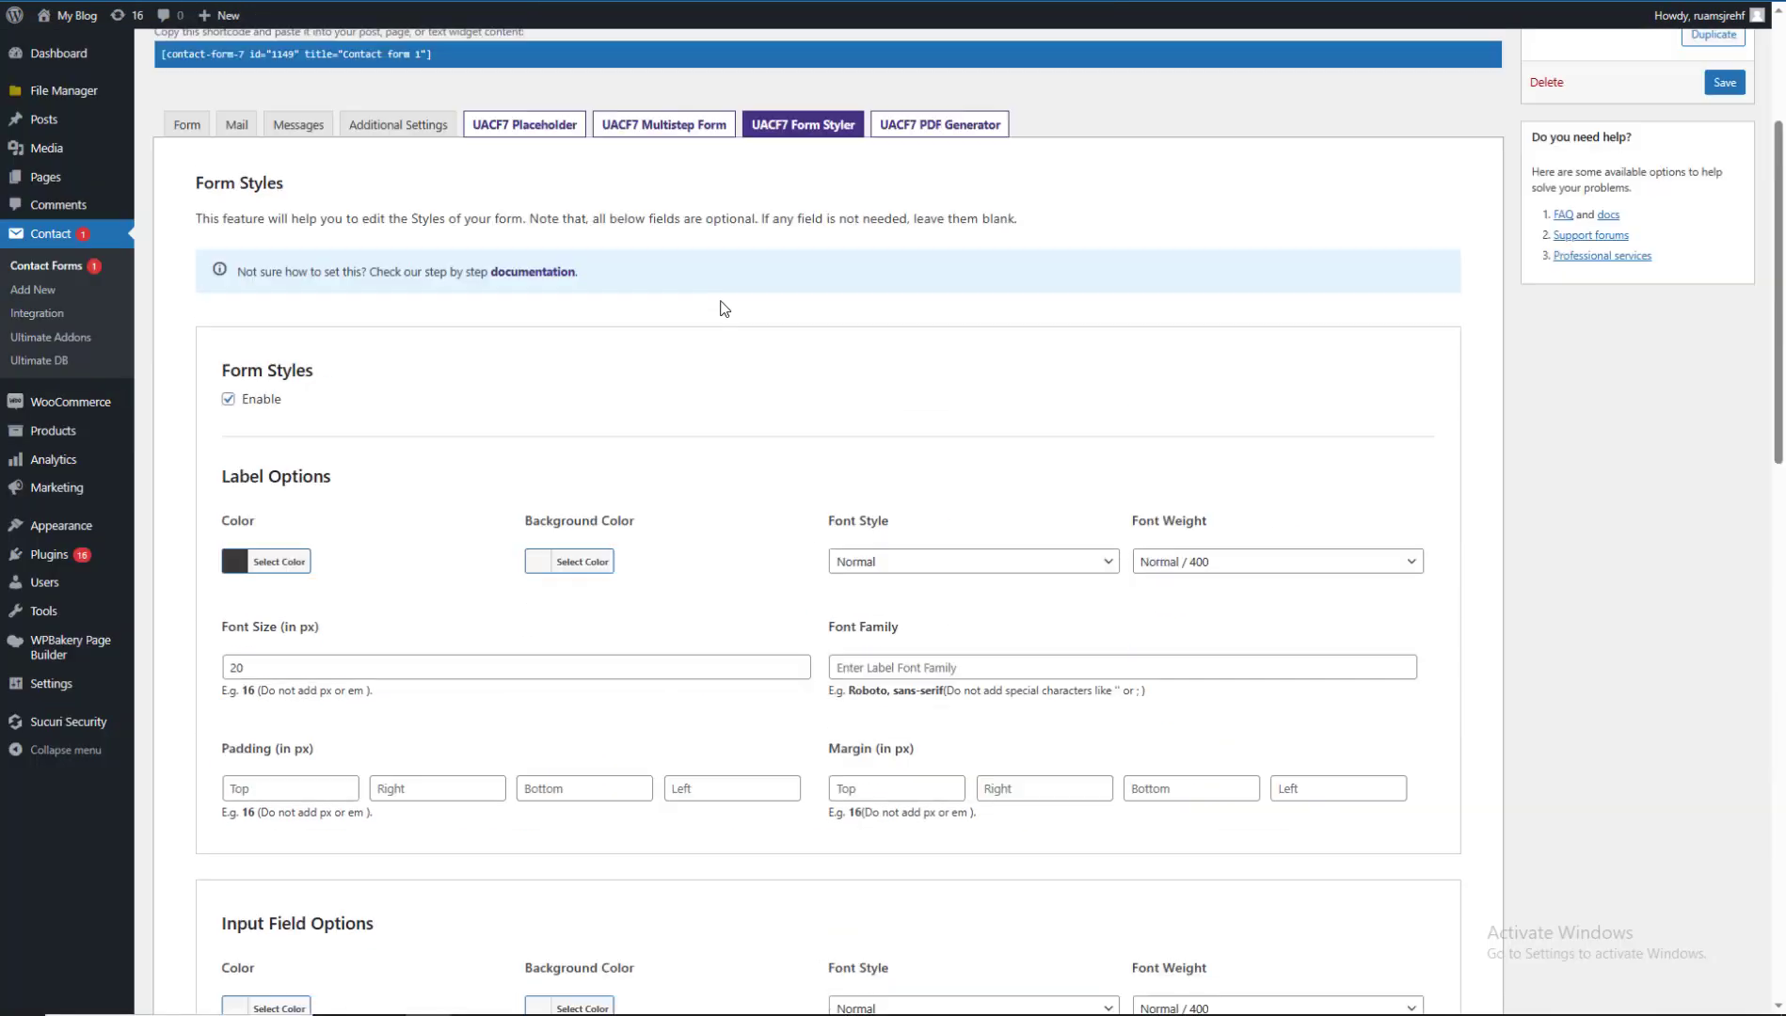
Open Contact form 1's template editor and insert blank lines above the first label line.
click(698, 429)
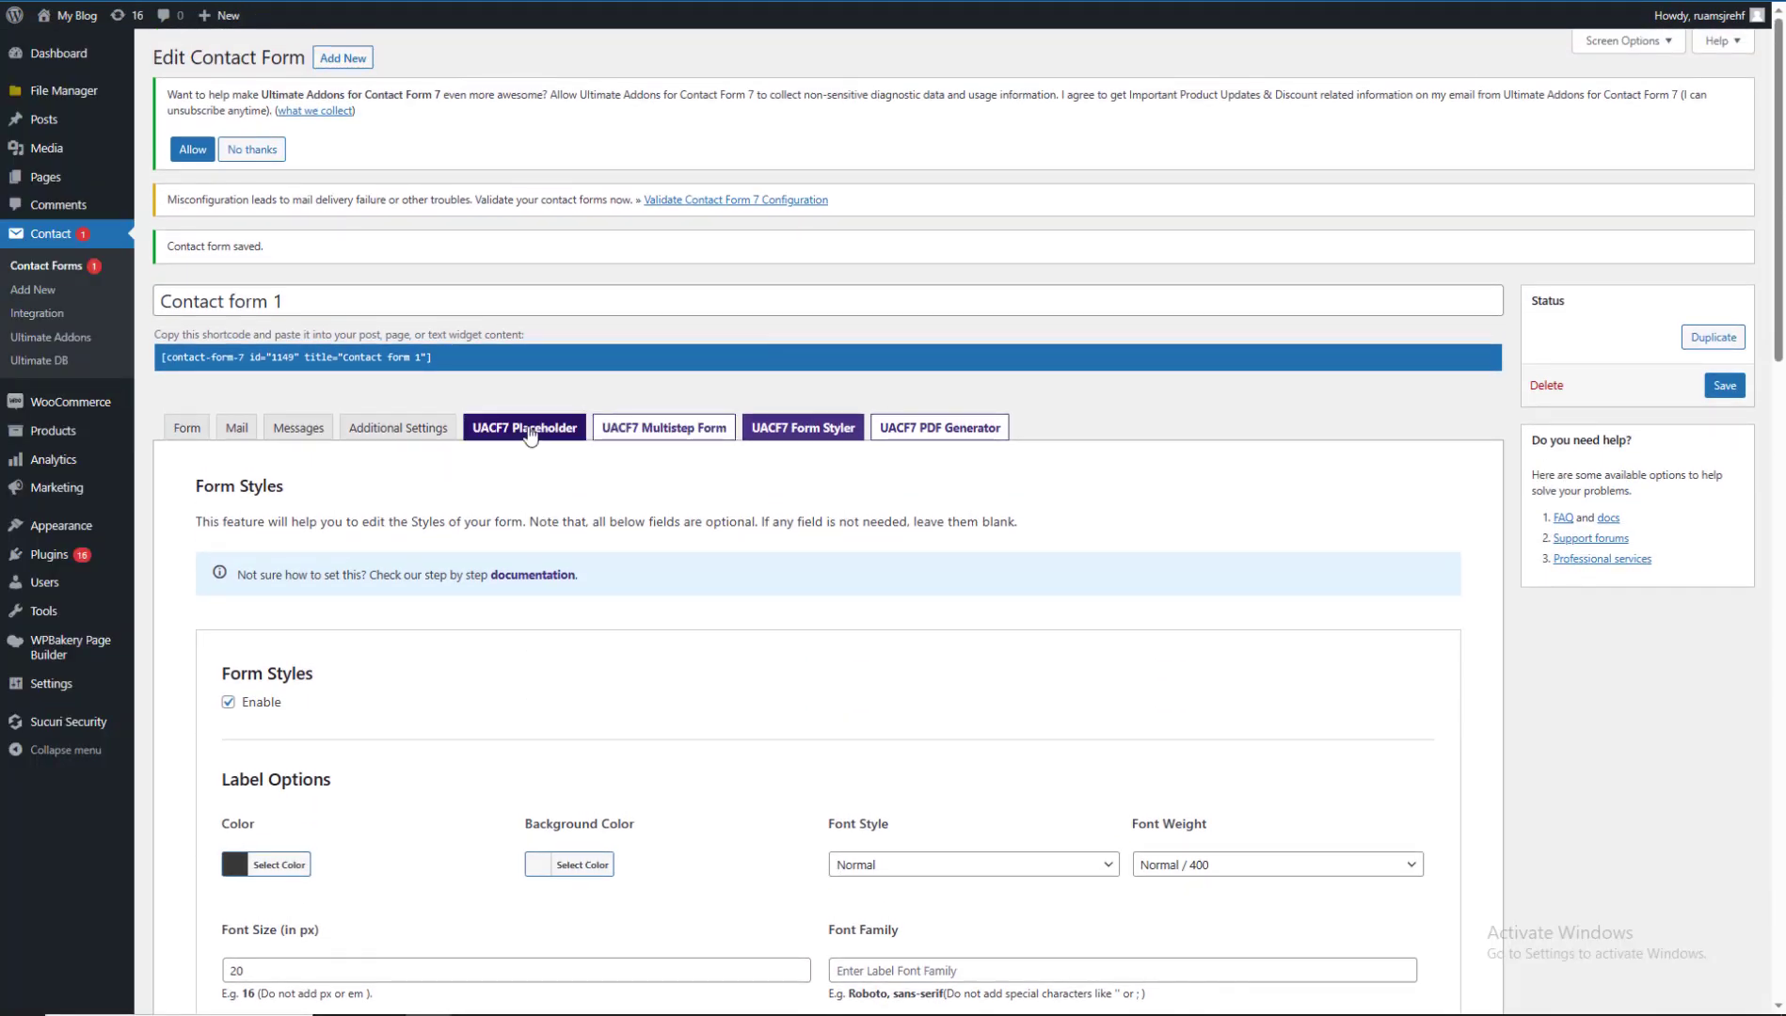
click(797, 429)
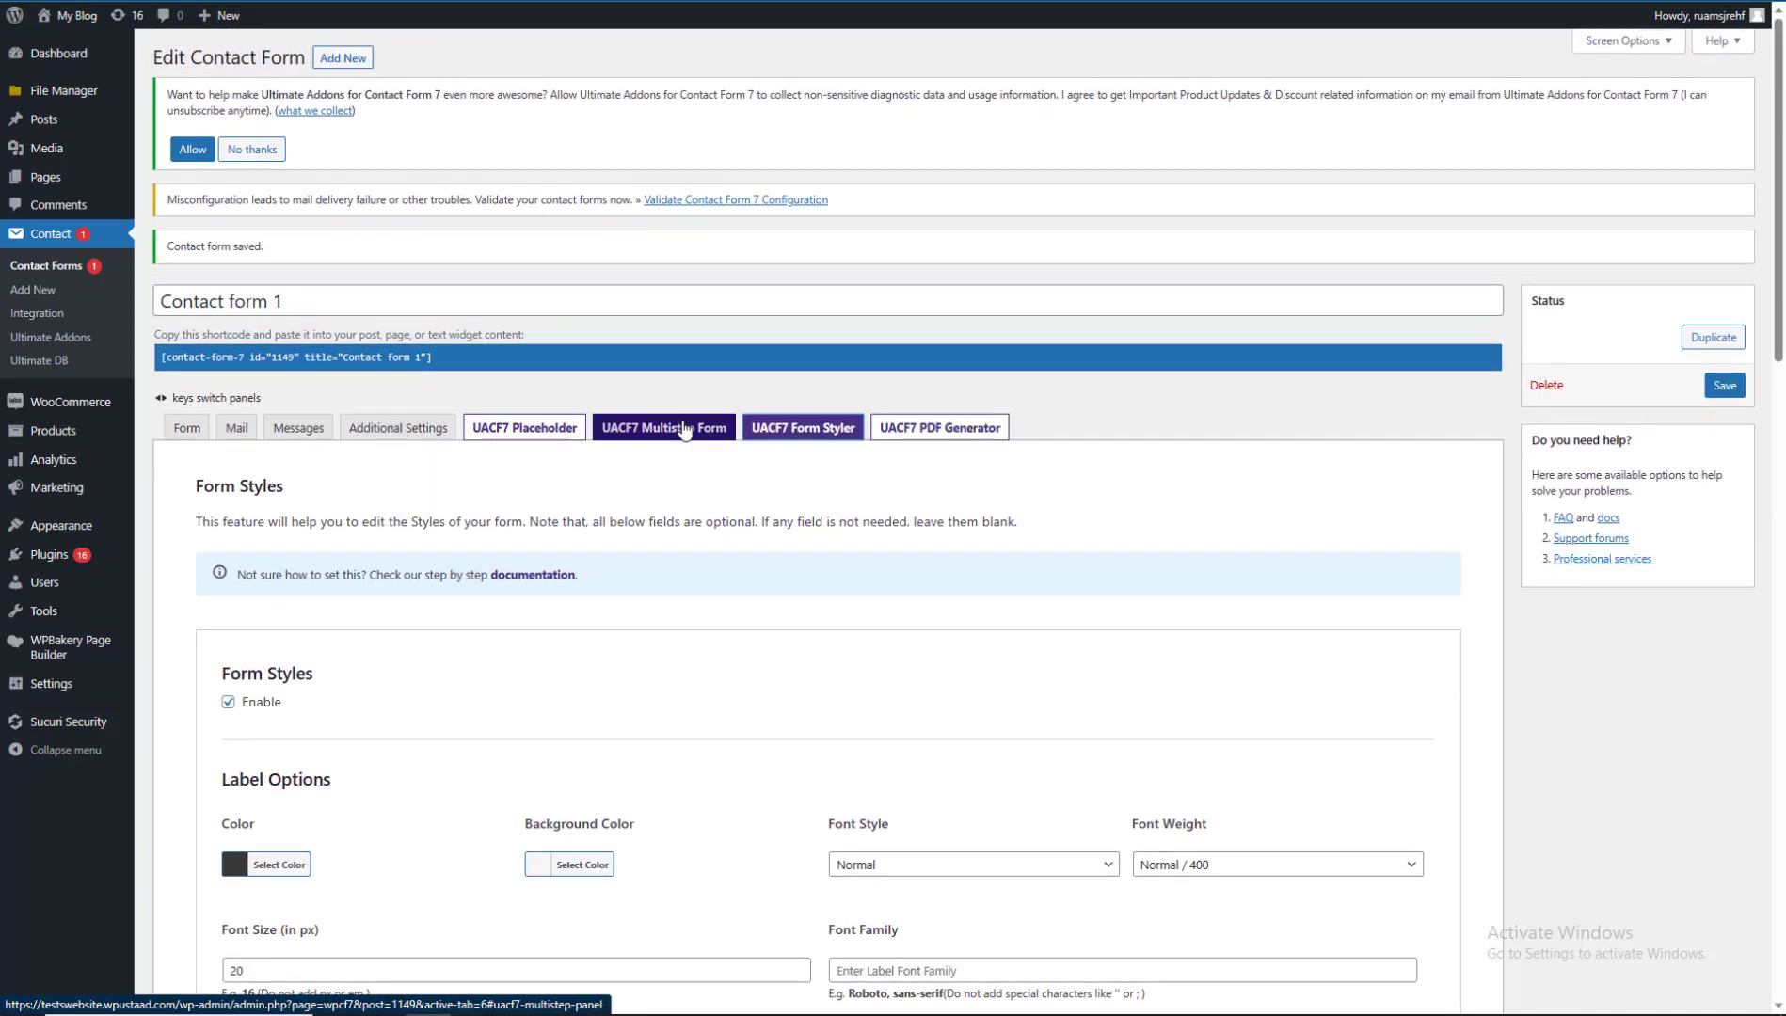
click(208, 435)
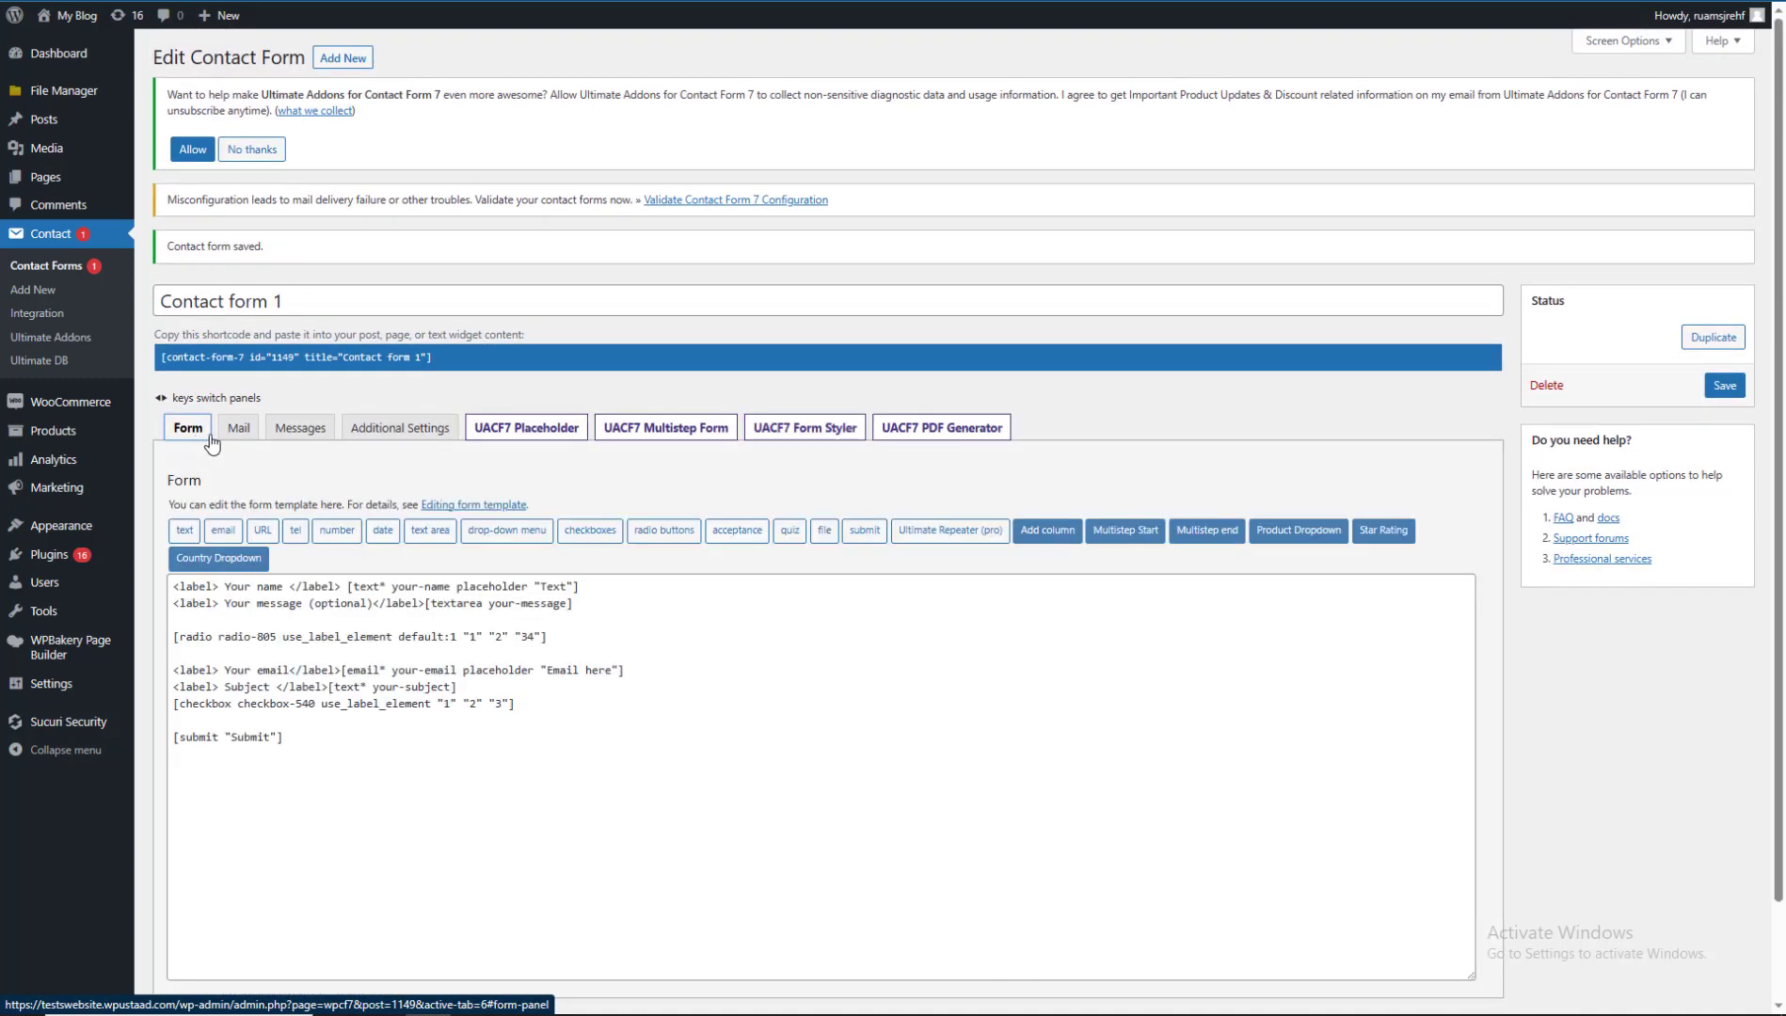
scroll(177, 533, down, 1)
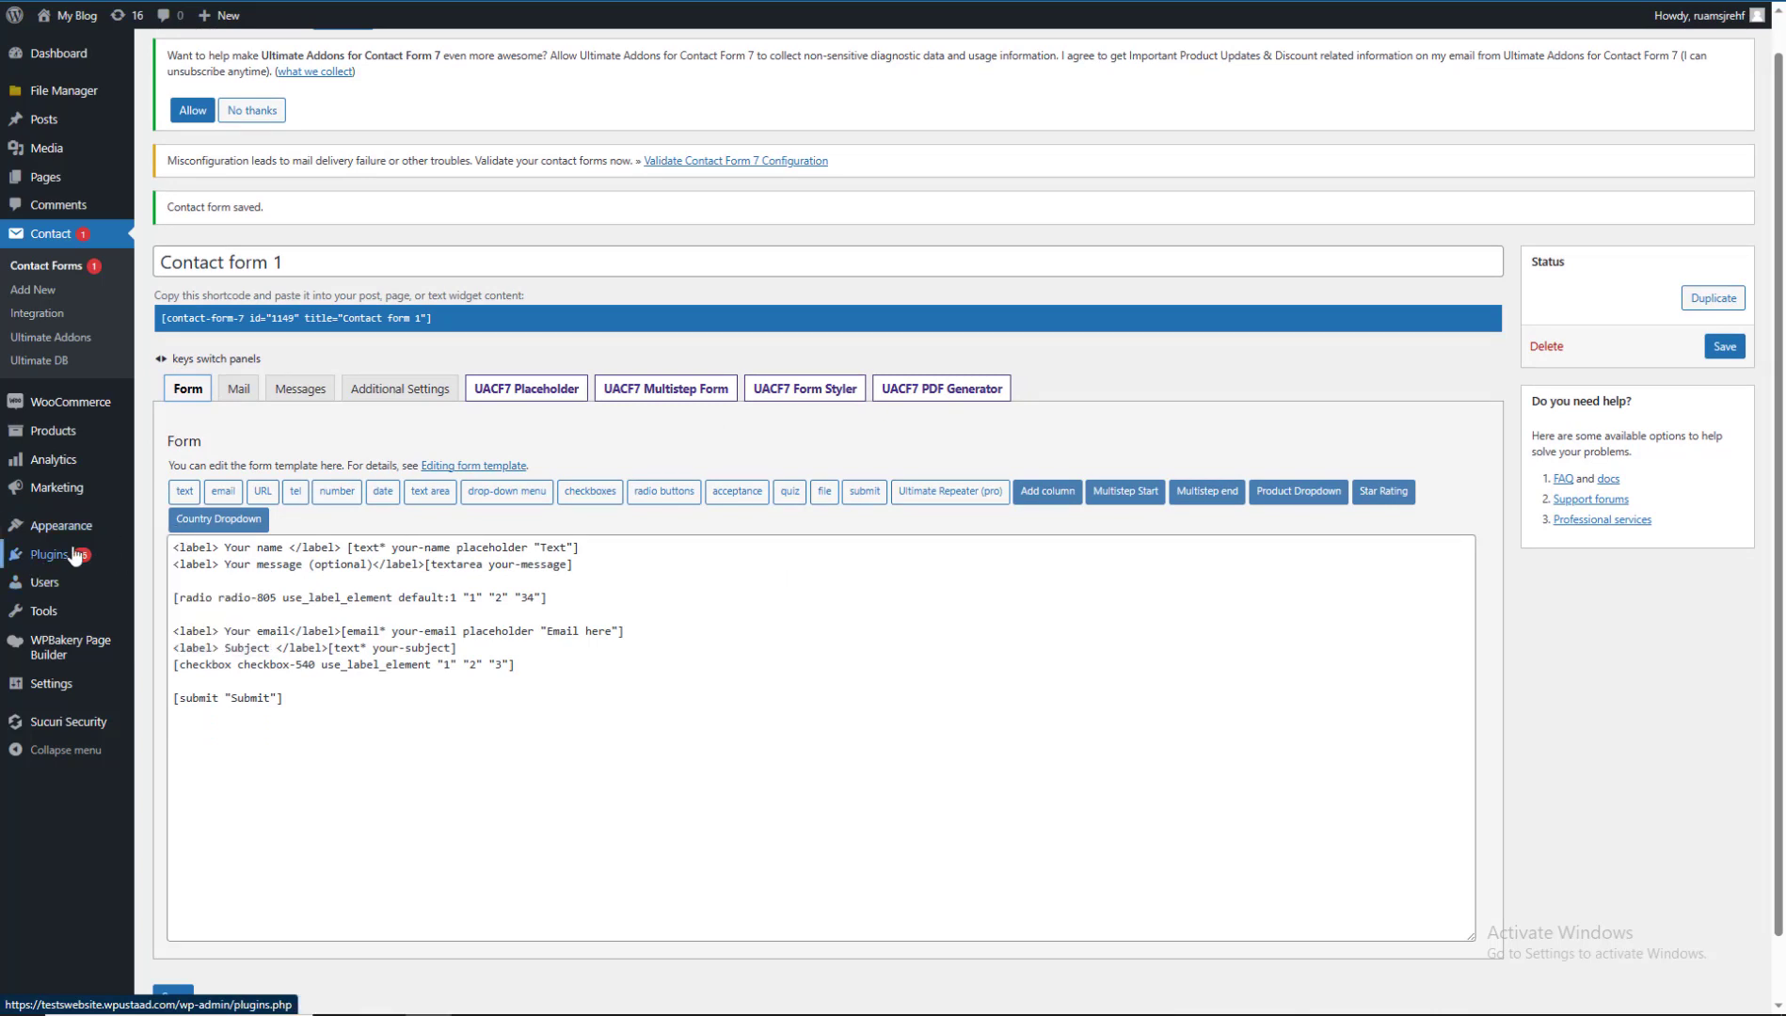
click(171, 549)
key(Return)
key(Return)
key(Return)
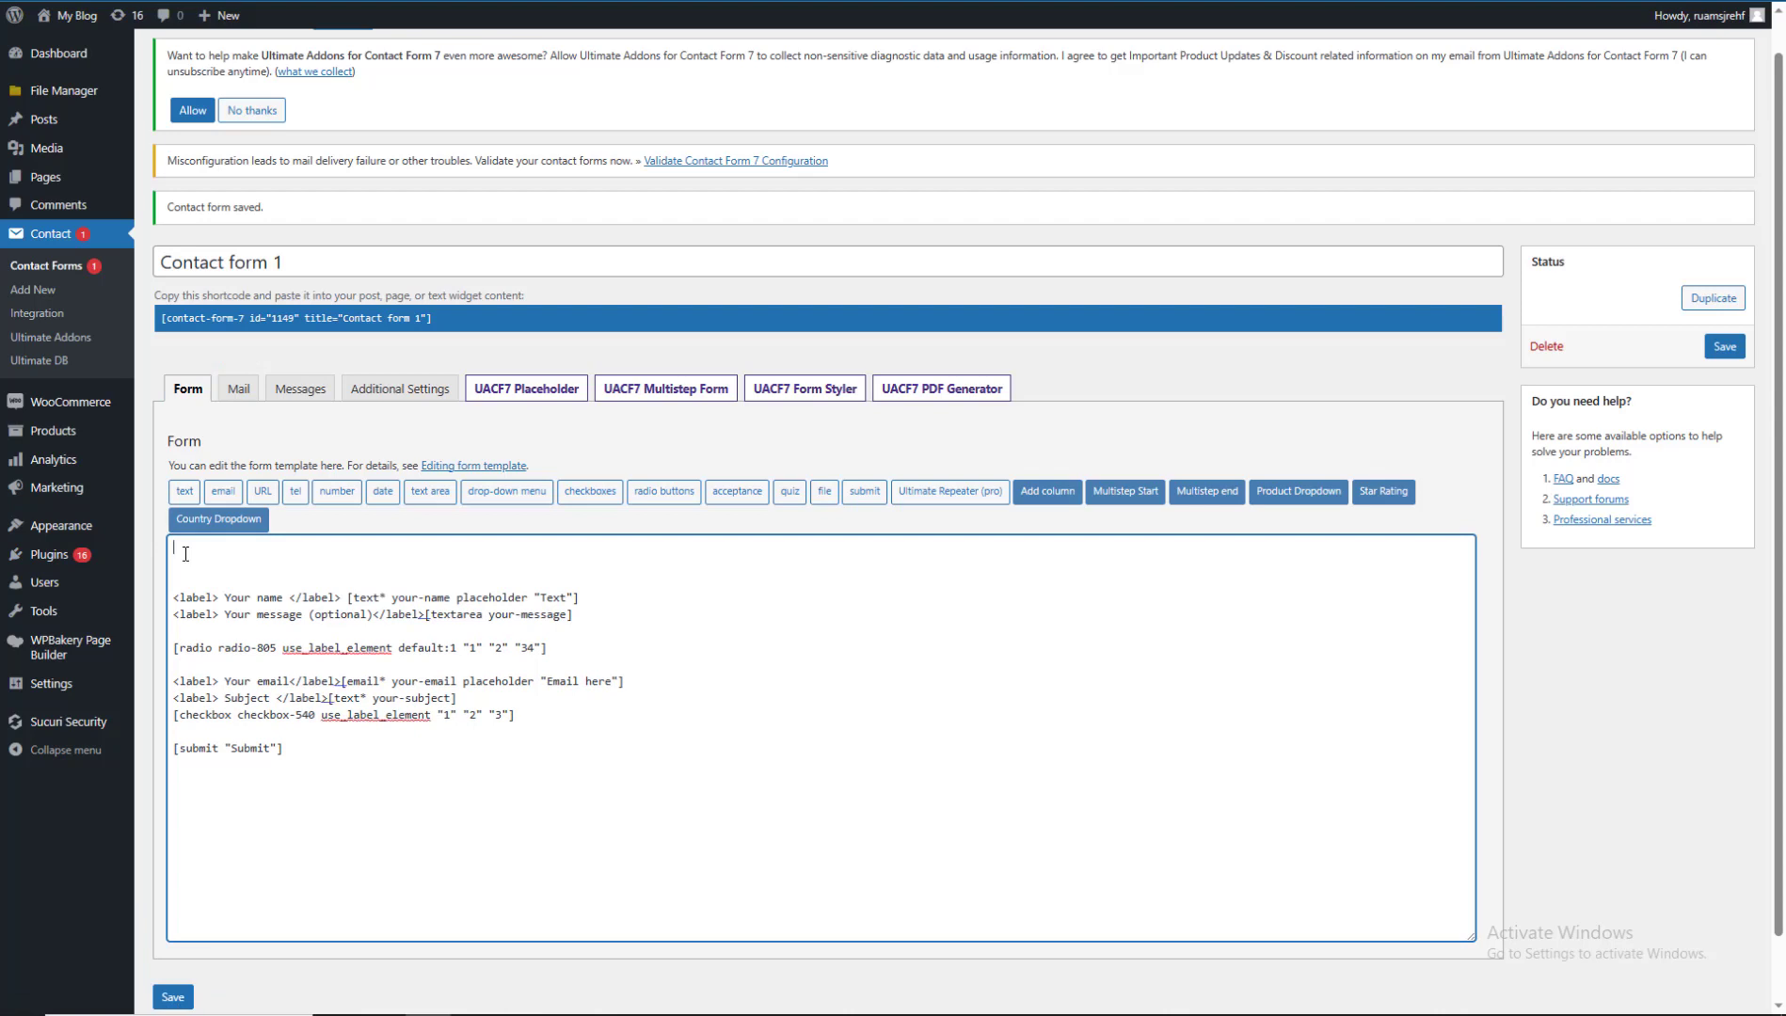
Insert a one-column row tag from the column generator, then delete it.
click(1053, 494)
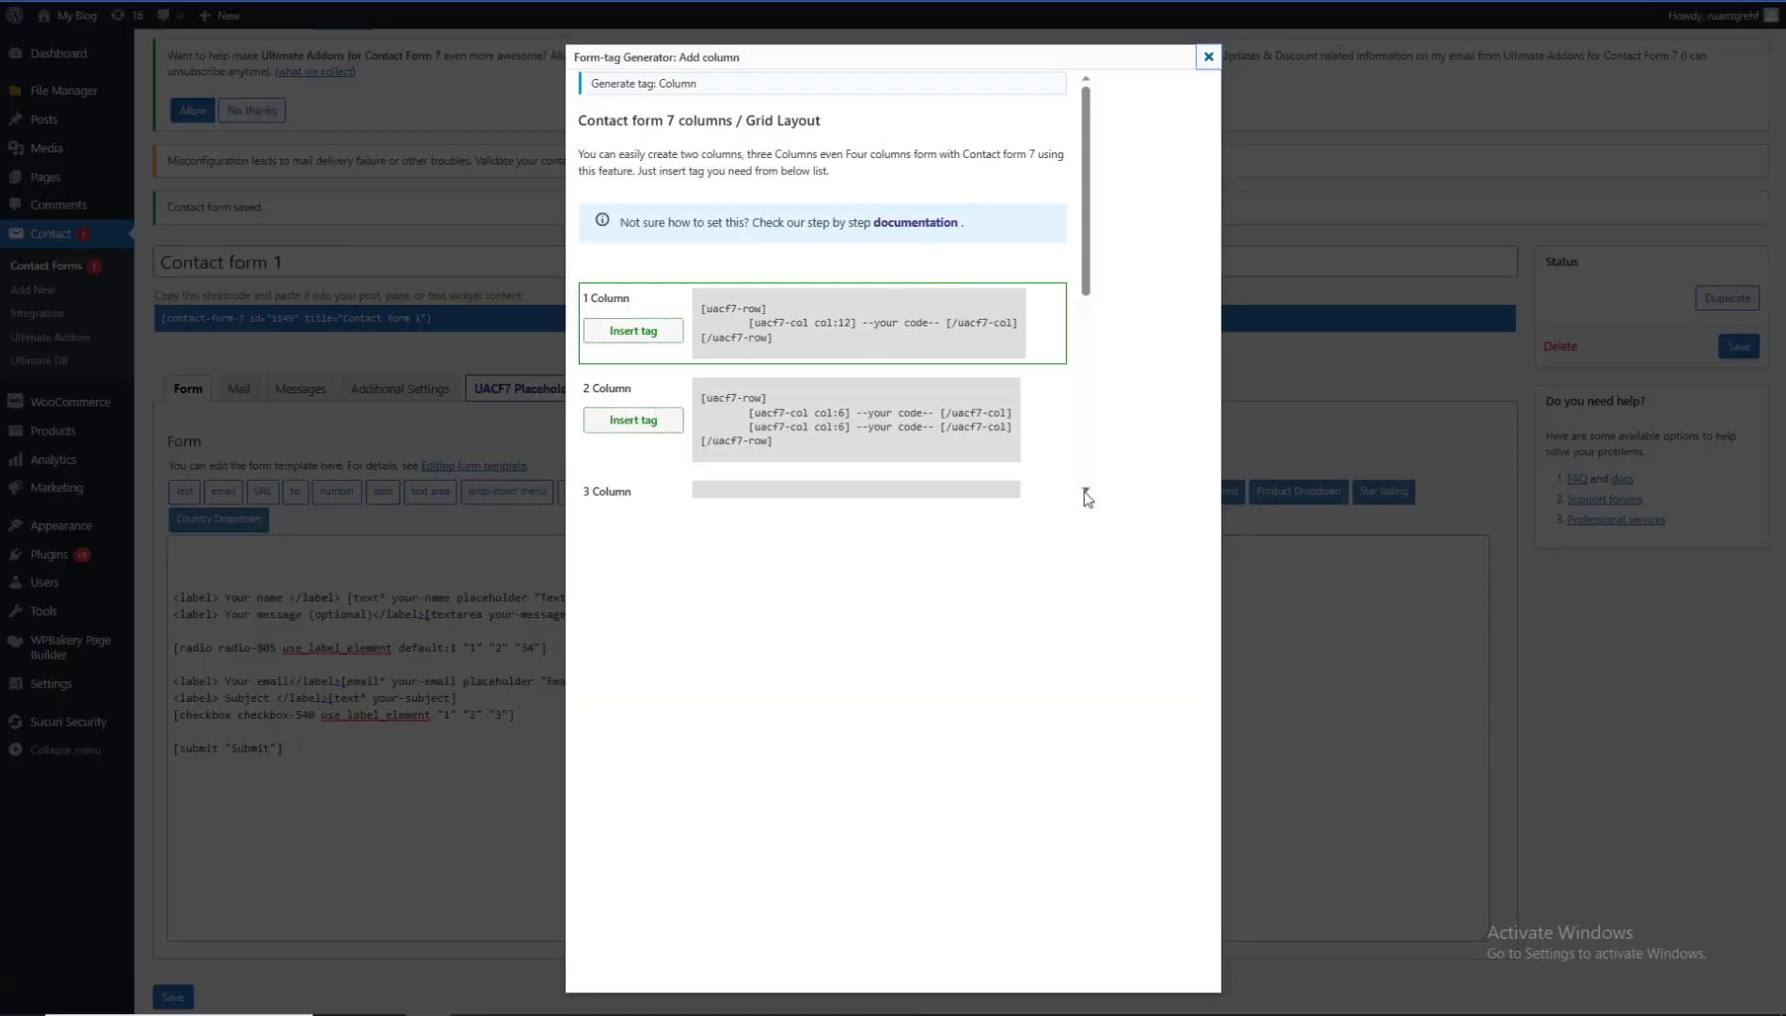
right_click(908, 233)
click(965, 246)
scroll(1089, 273, down, 1)
drag(1089, 273, 1057, 442)
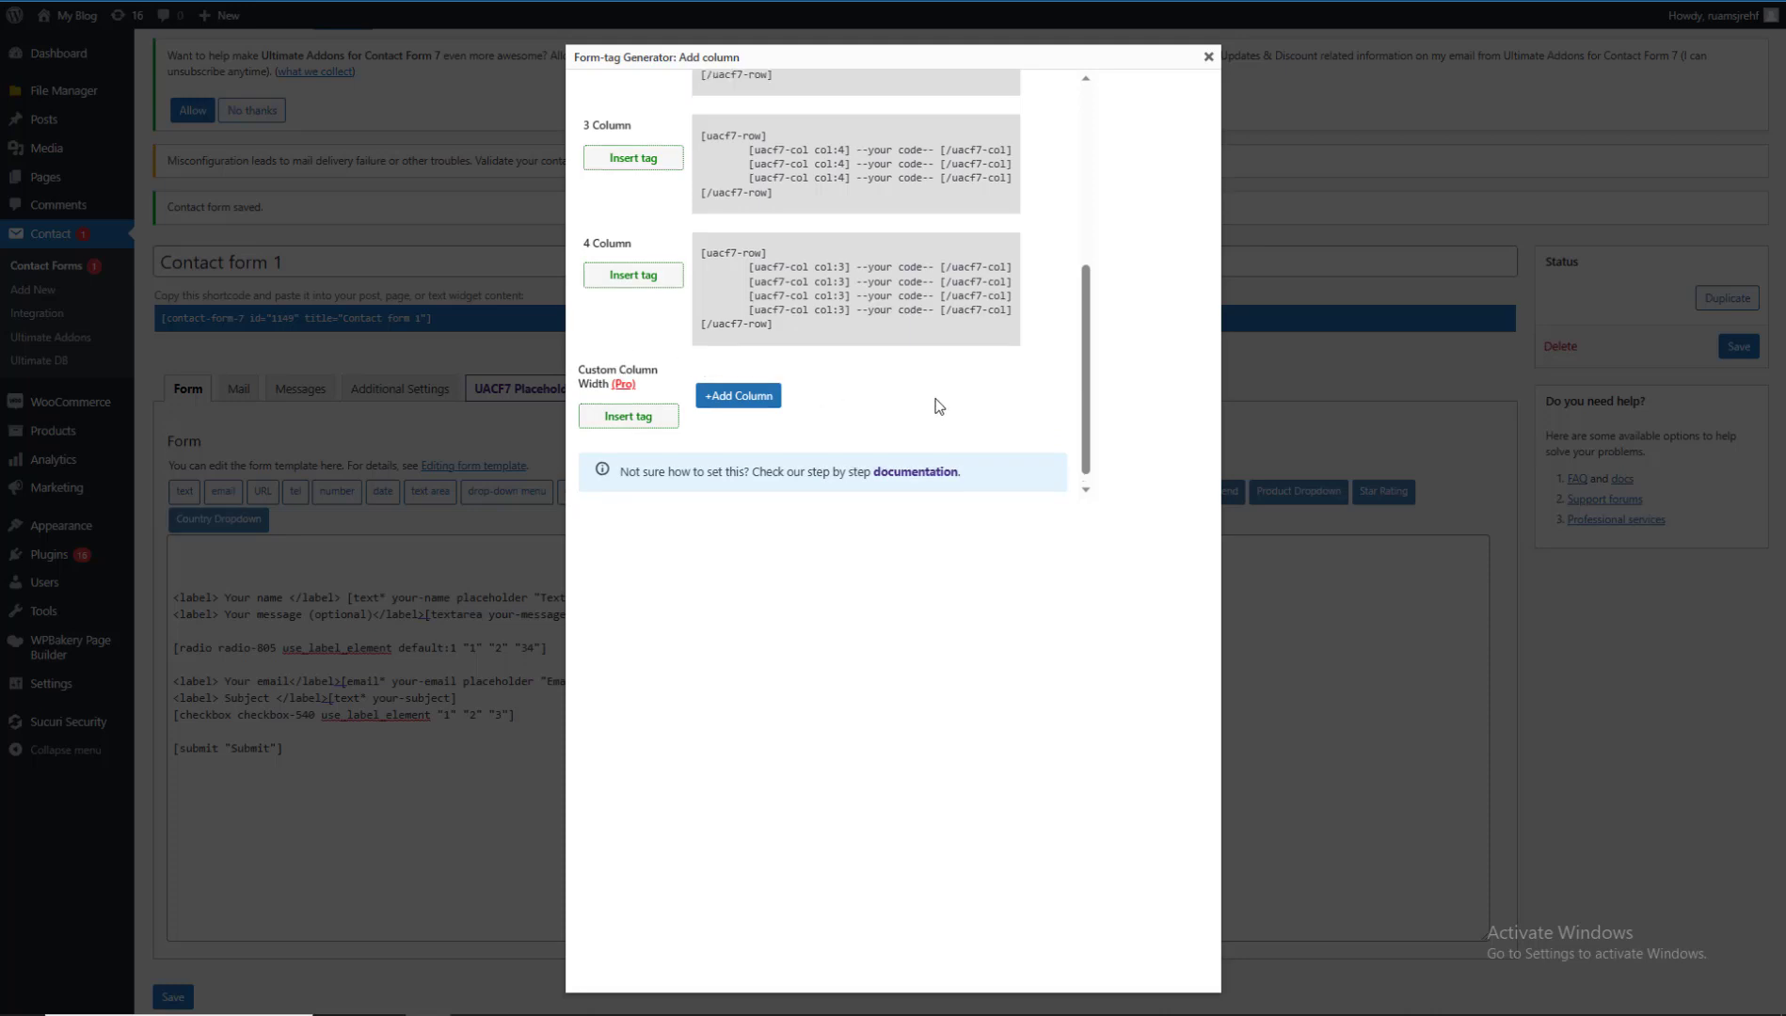
scroll(937, 403, up, 5)
drag(800, 343, 701, 329)
click(633, 330)
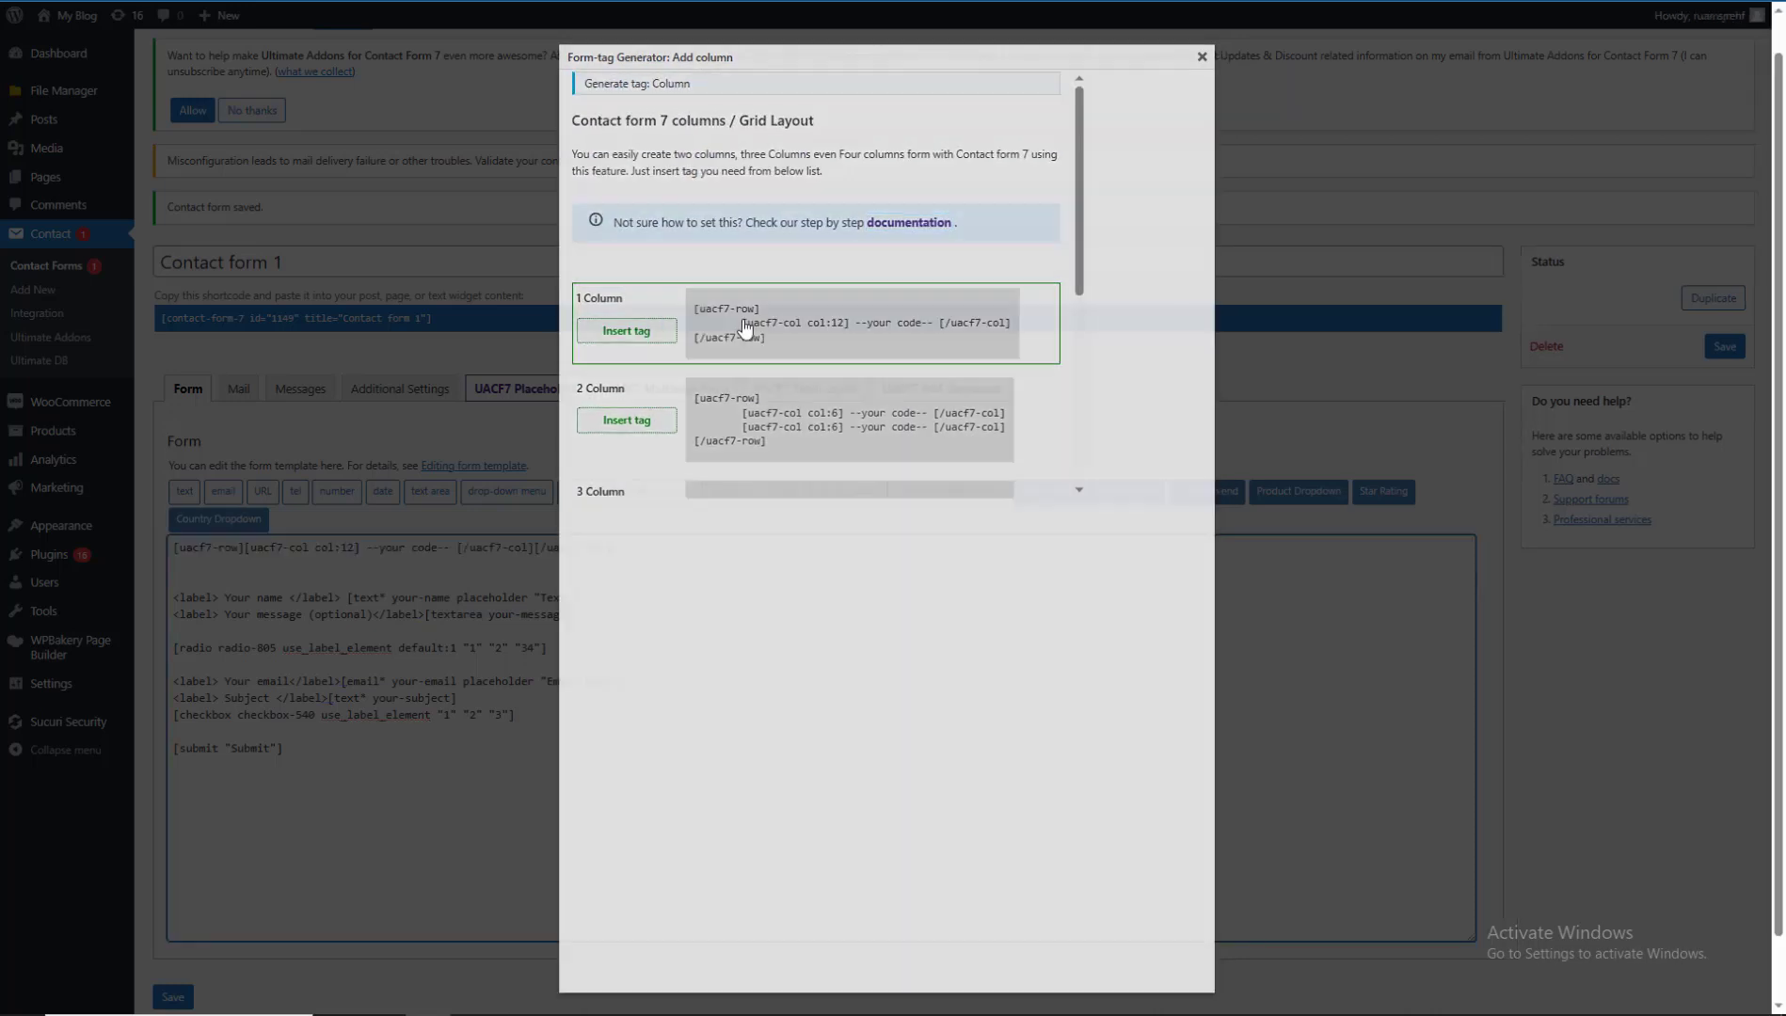
drag(646, 544, 166, 553)
key(BackSpace)
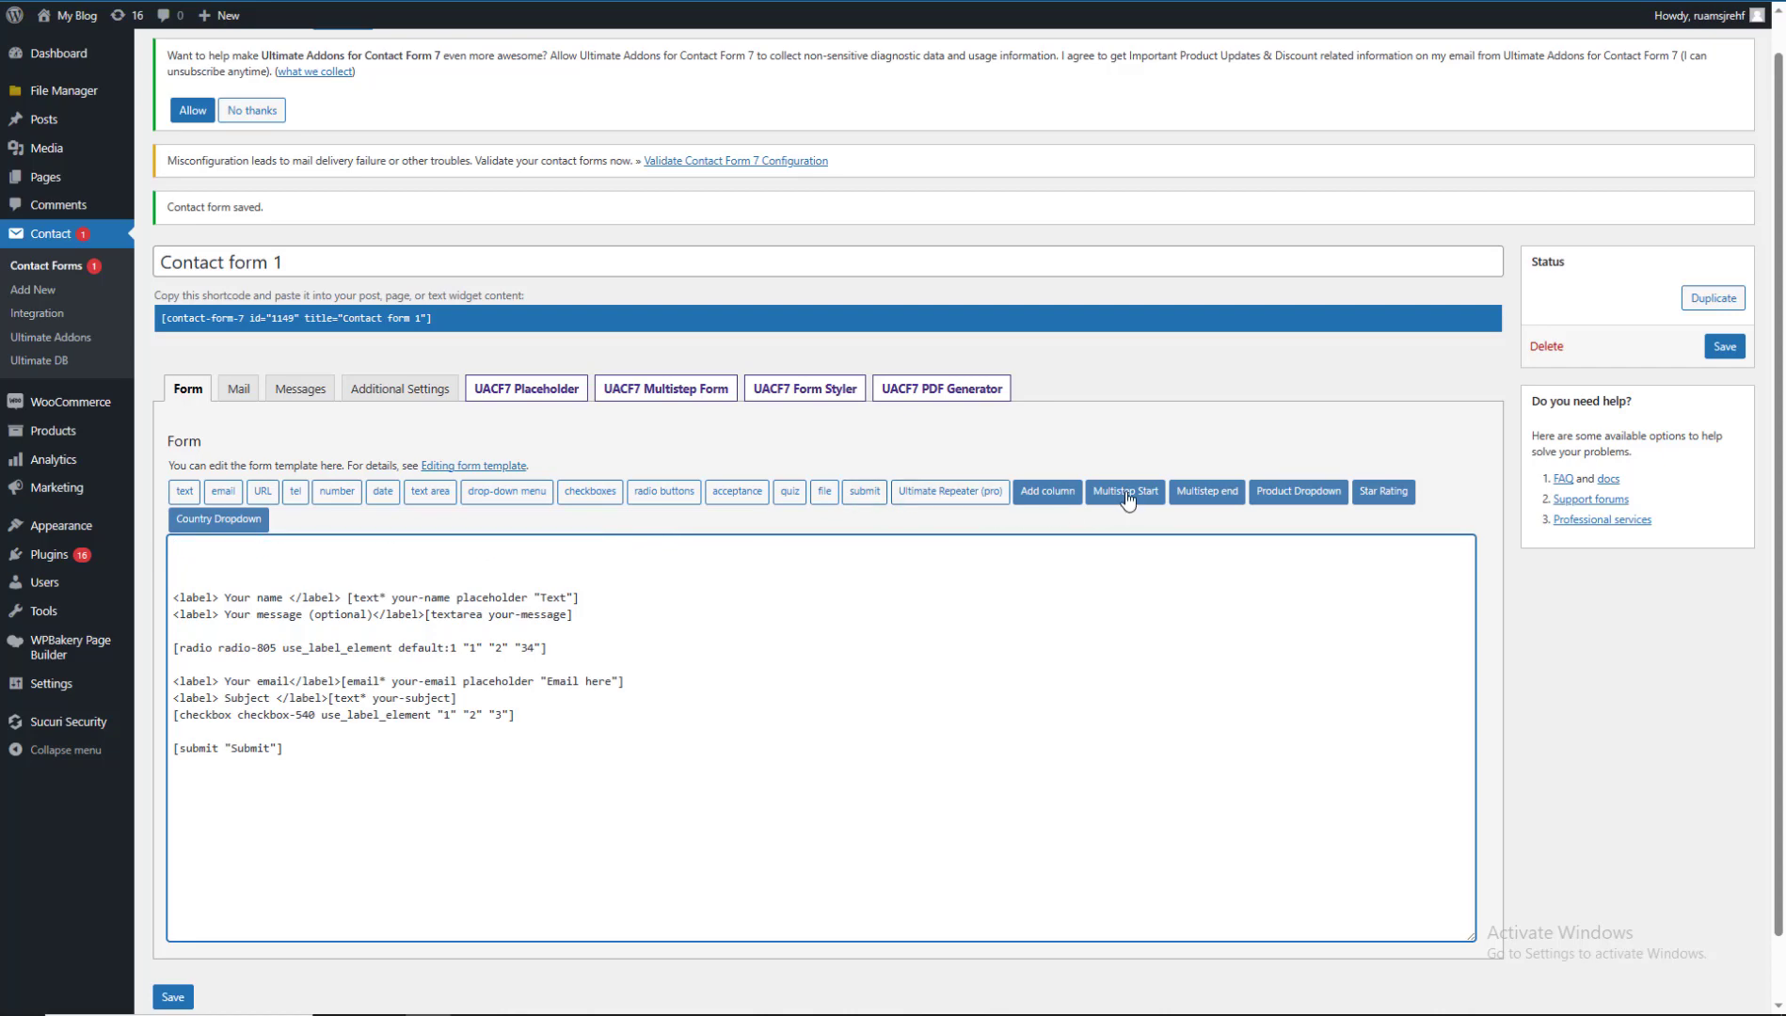
Insert the two-column row with two col:6 columns and break its tags onto separate lines.
click(1057, 493)
drag(781, 449, 702, 399)
click(633, 420)
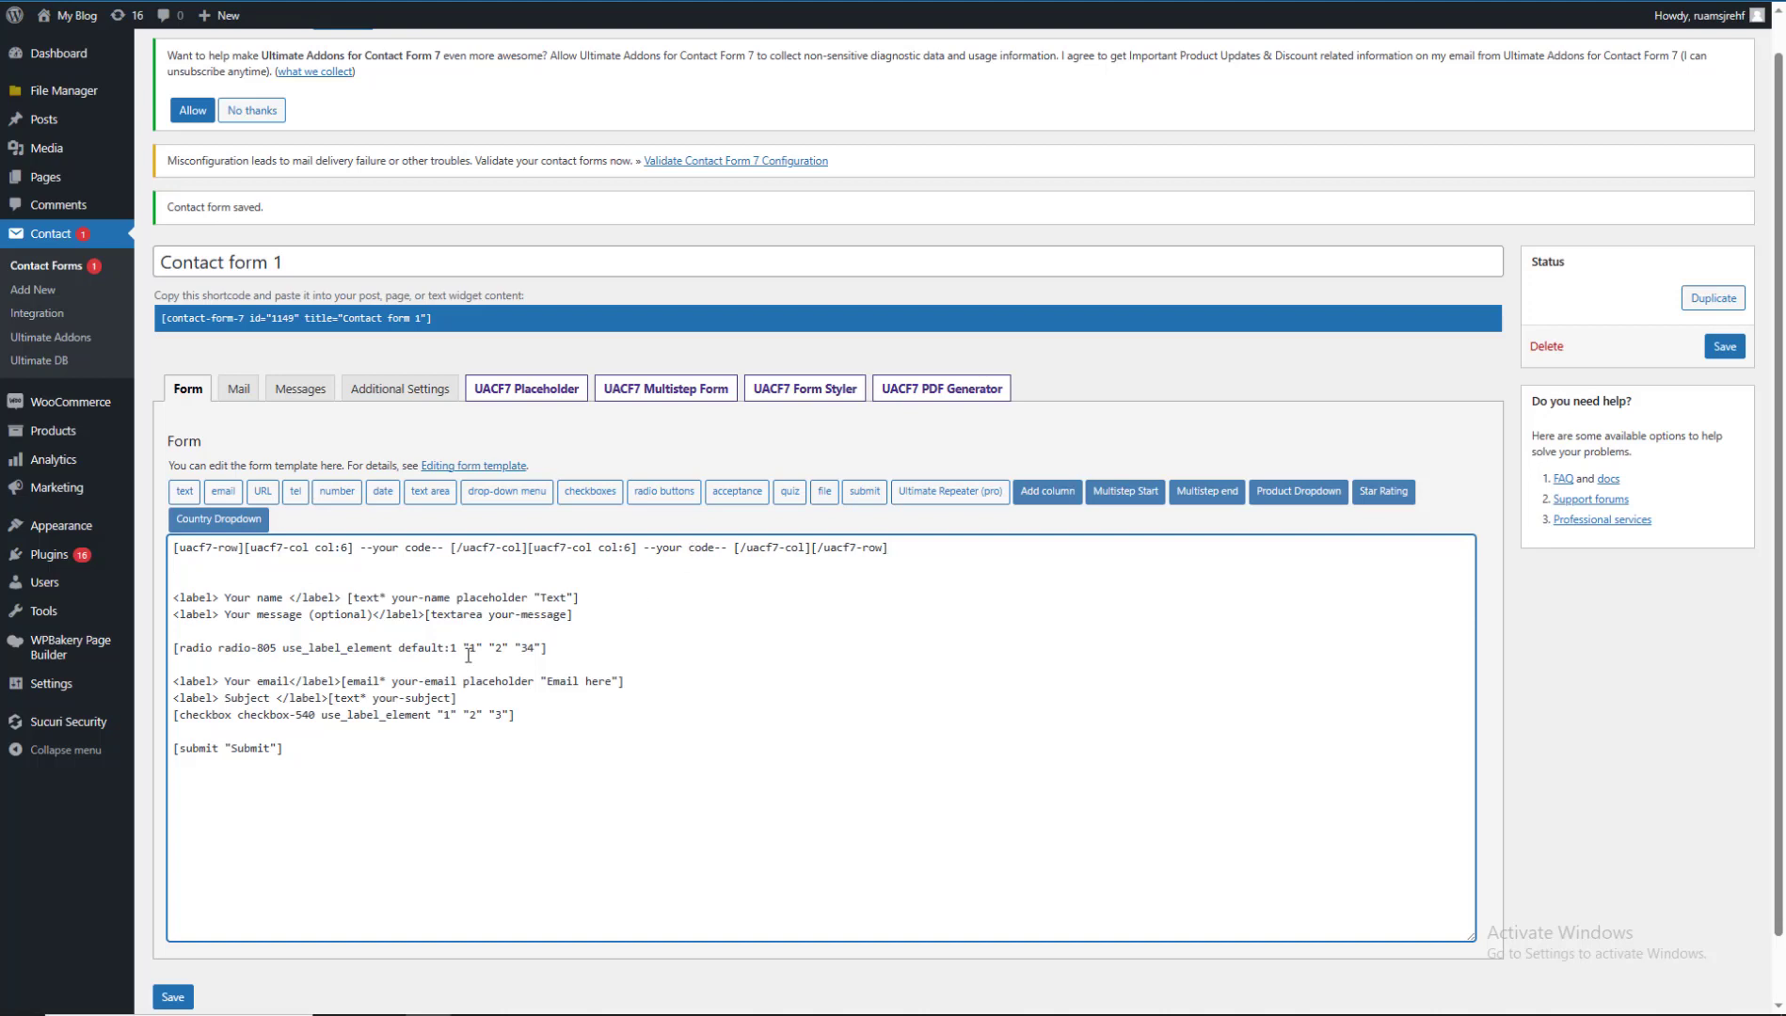
right_click(529, 546)
key(Escape)
key(Return)
key(Return)
key(Return)
key(Return)
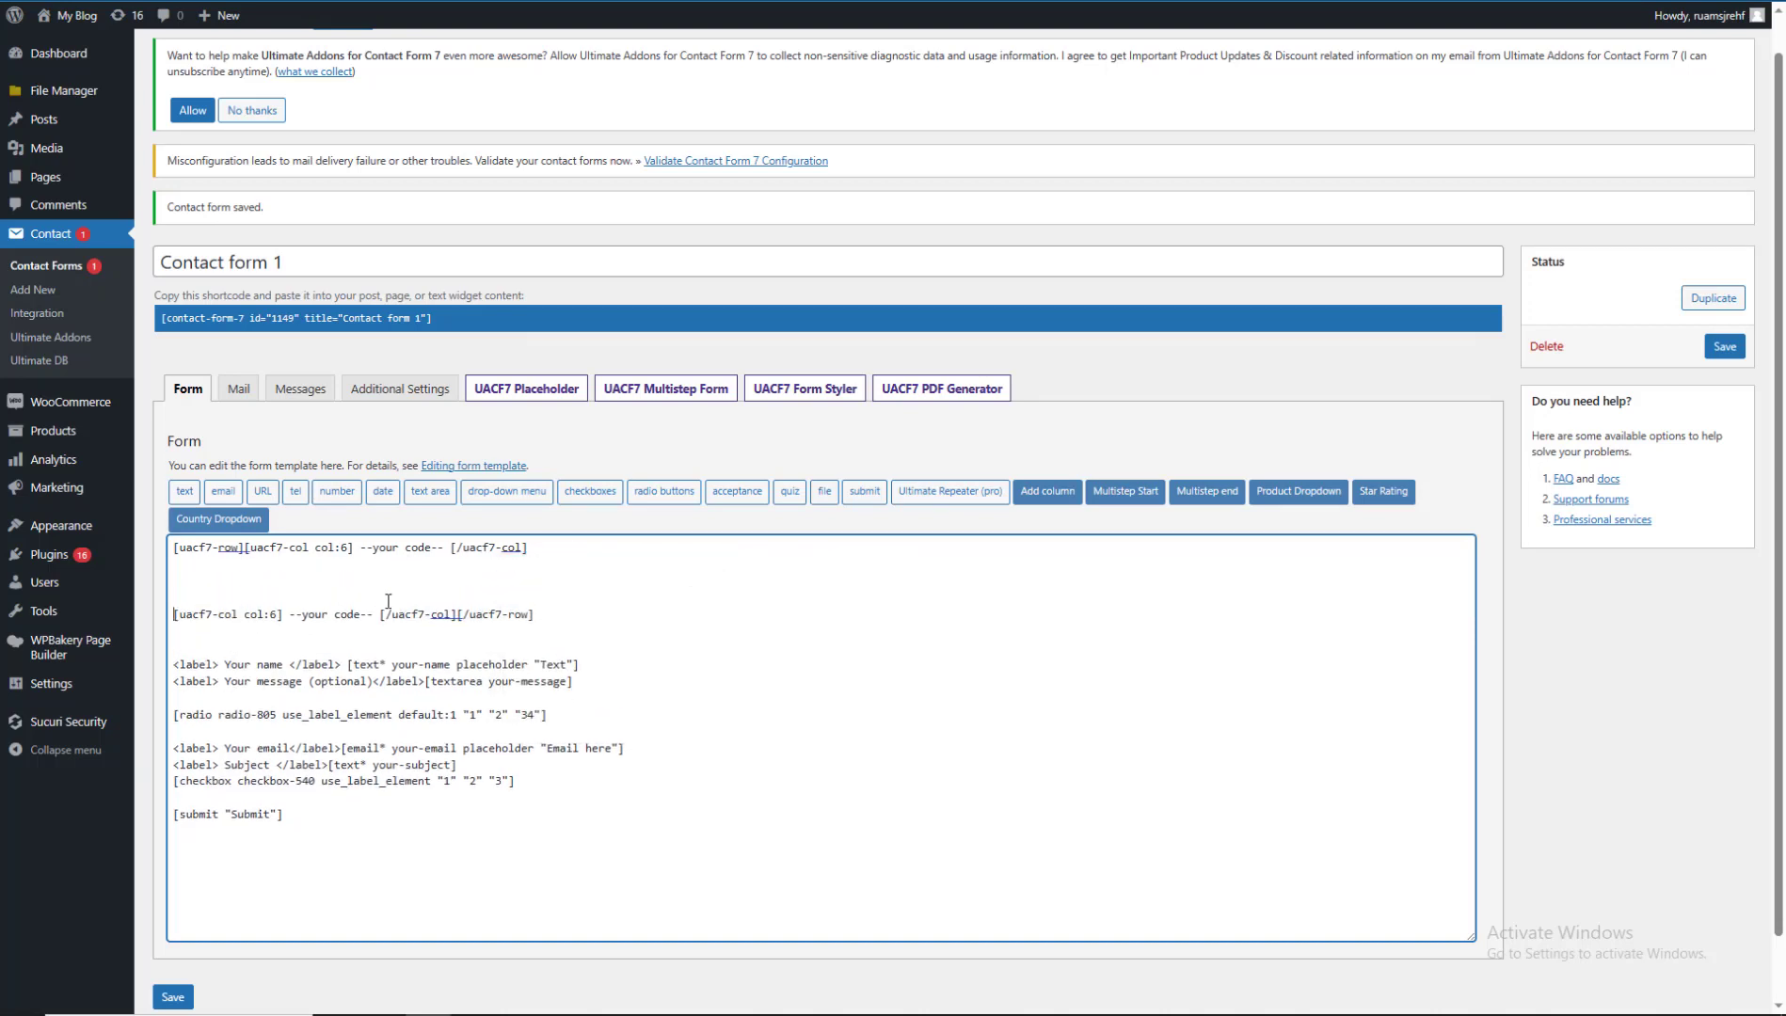
click(378, 614)
key(Return)
key(Return)
key(Return)
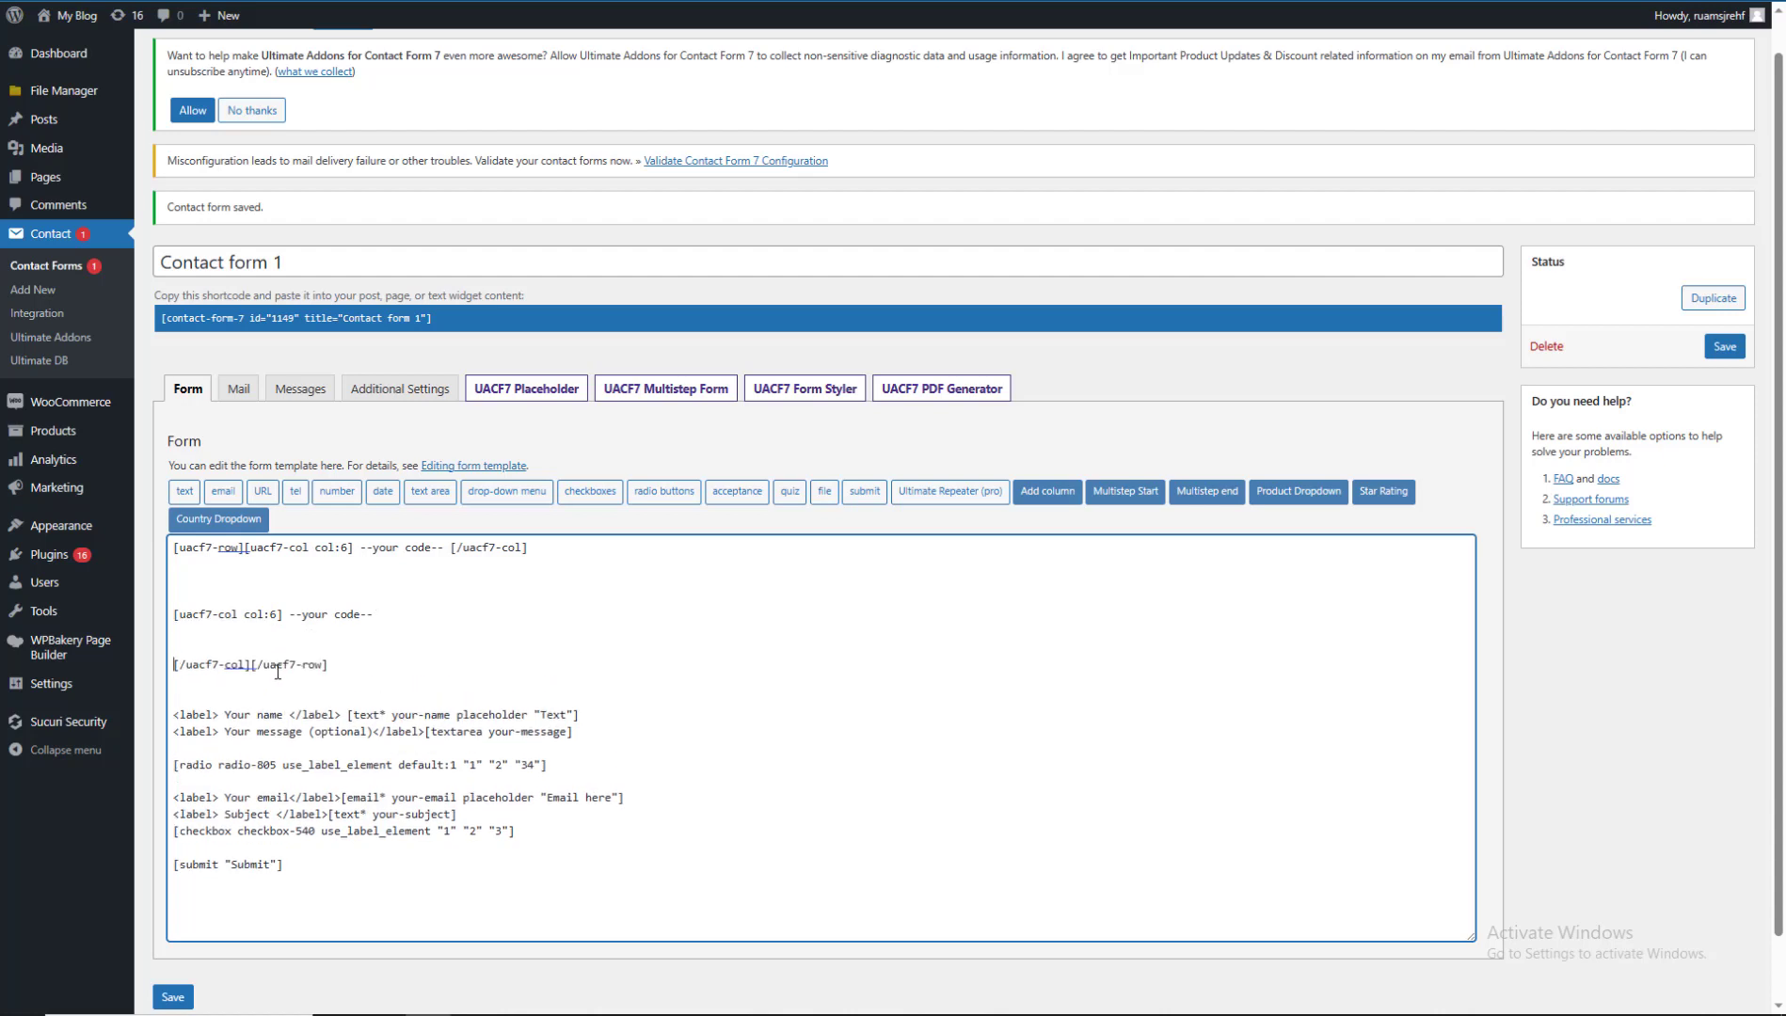
click(248, 670)
Put the row and first column tags each on their own line, removing an extra blank line.
key(Return)
key(Return)
key(Return)
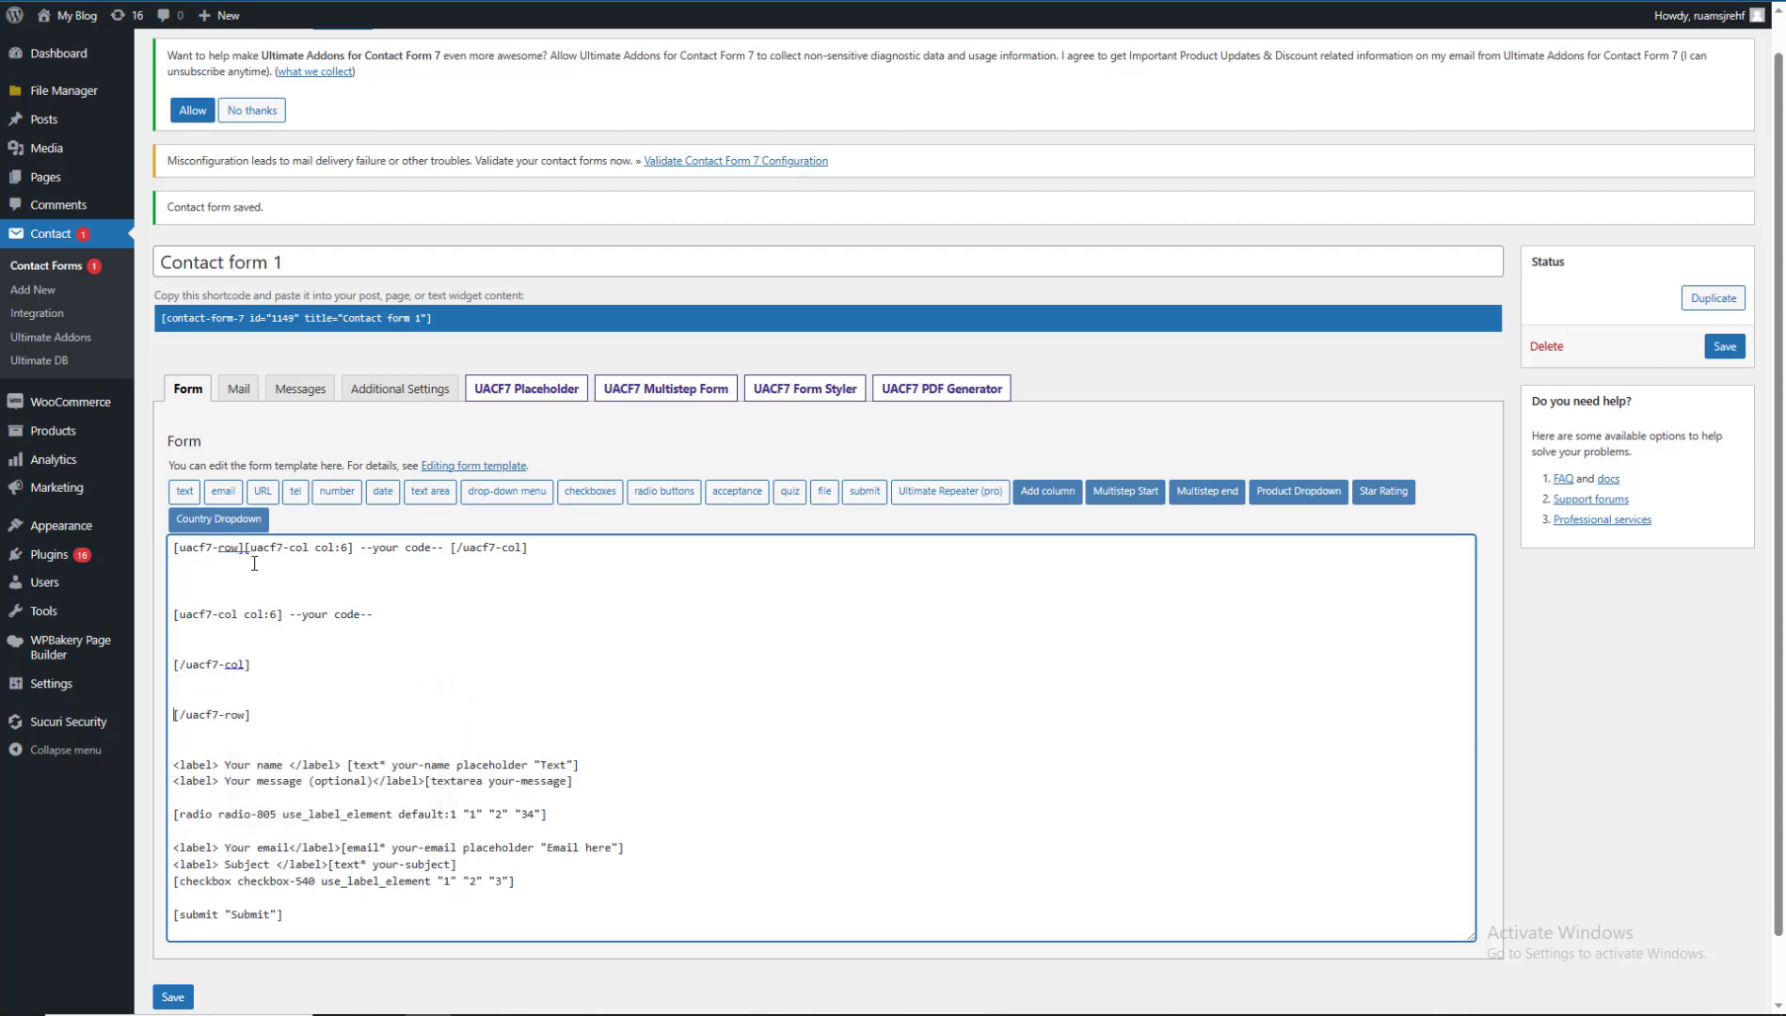
click(247, 550)
key(Return)
key(Return)
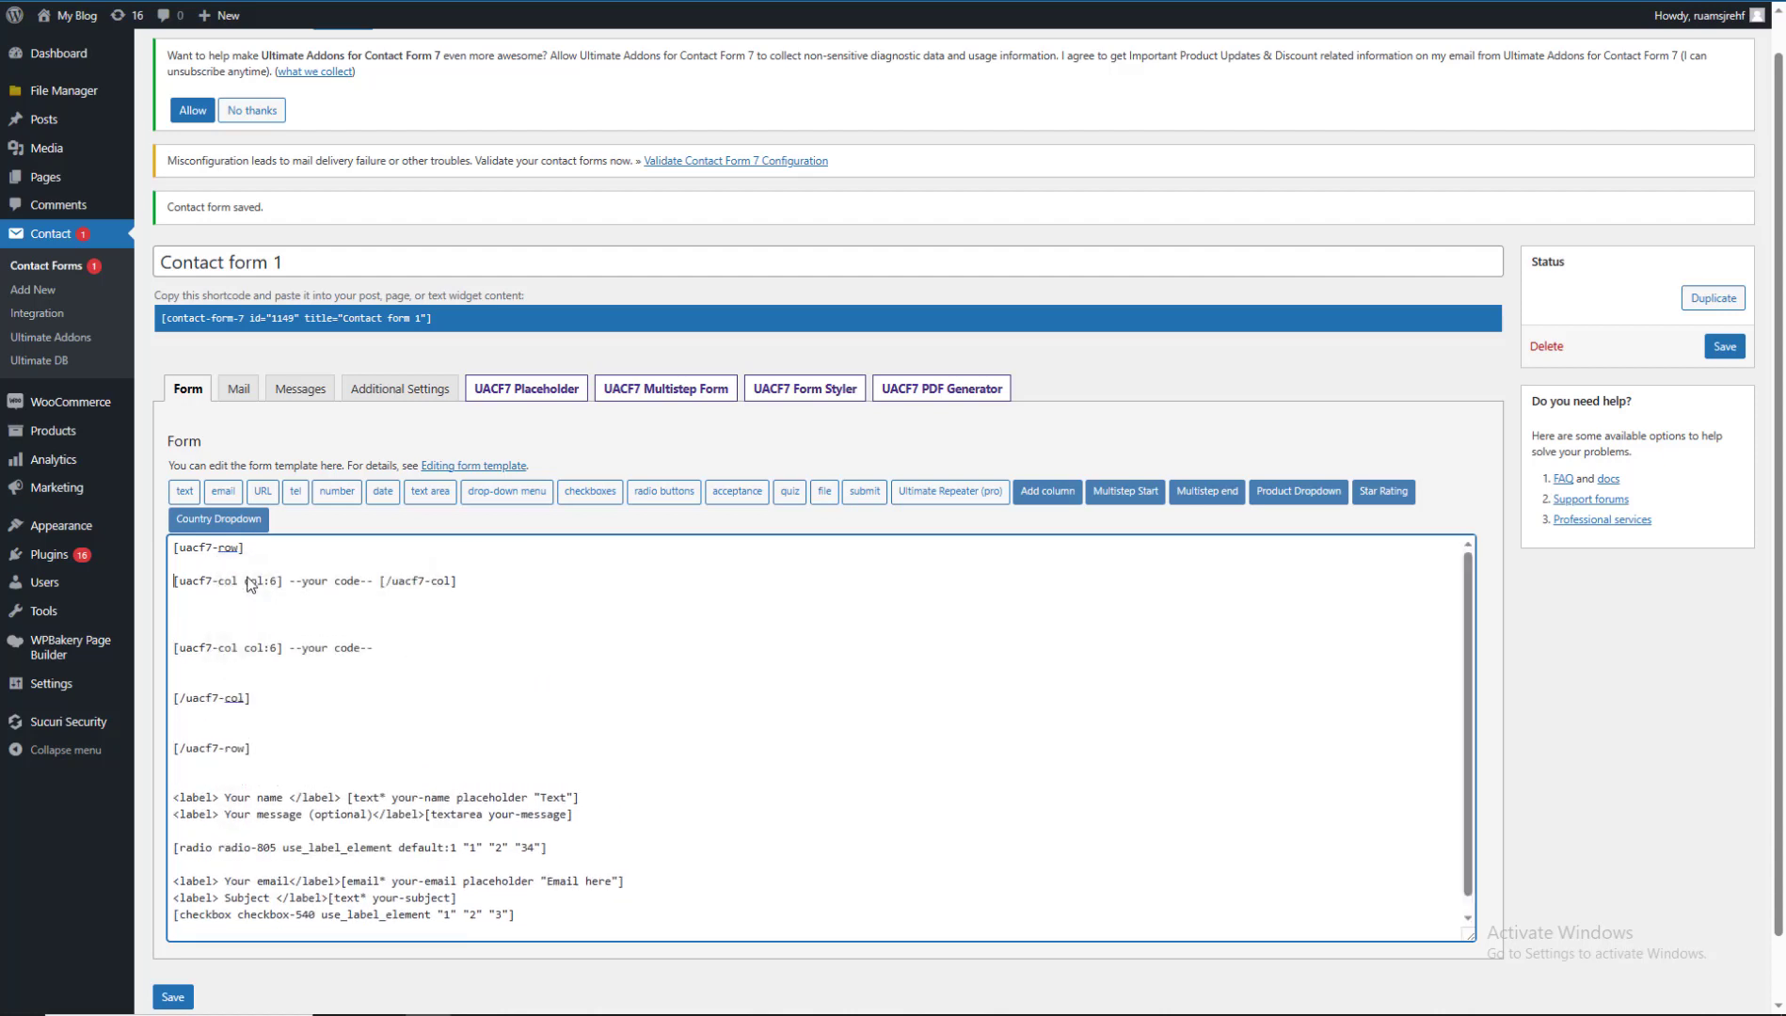
click(378, 581)
key(Return)
key(Return)
key(Return)
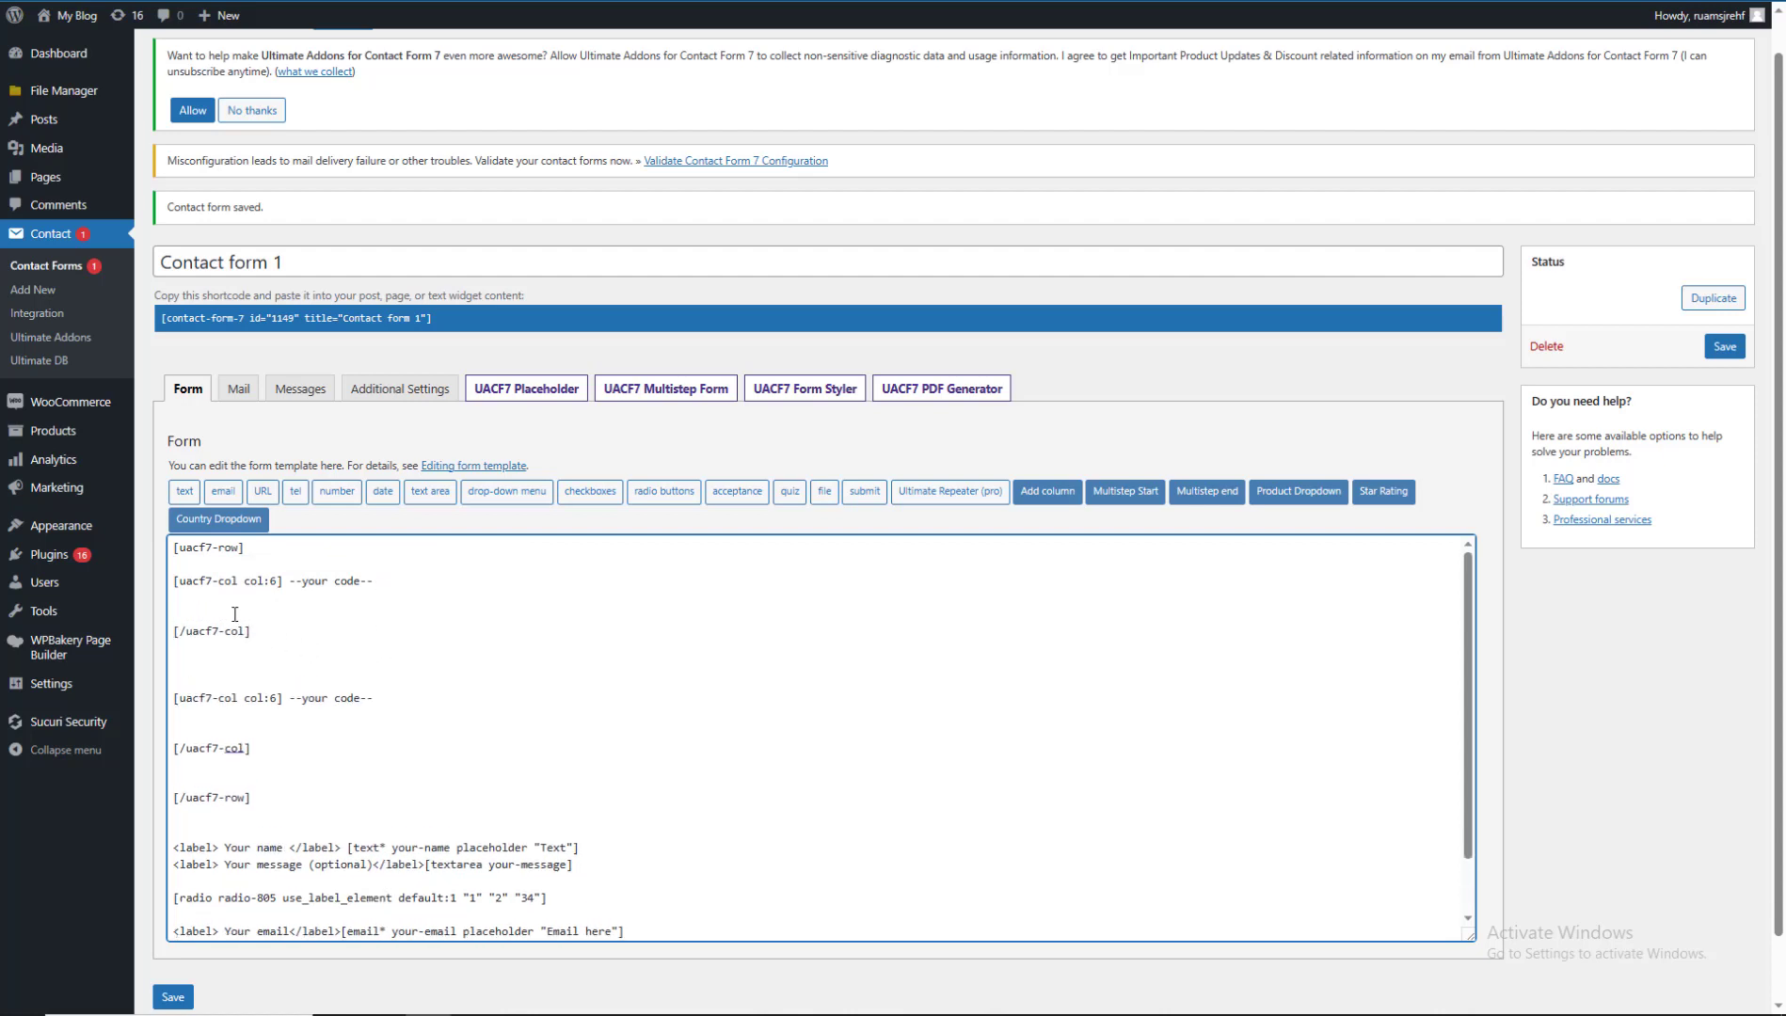
click(224, 664)
key(BackSpace)
Move the name, message and radio field lines into the first column.
scroll(342, 798, down, 1)
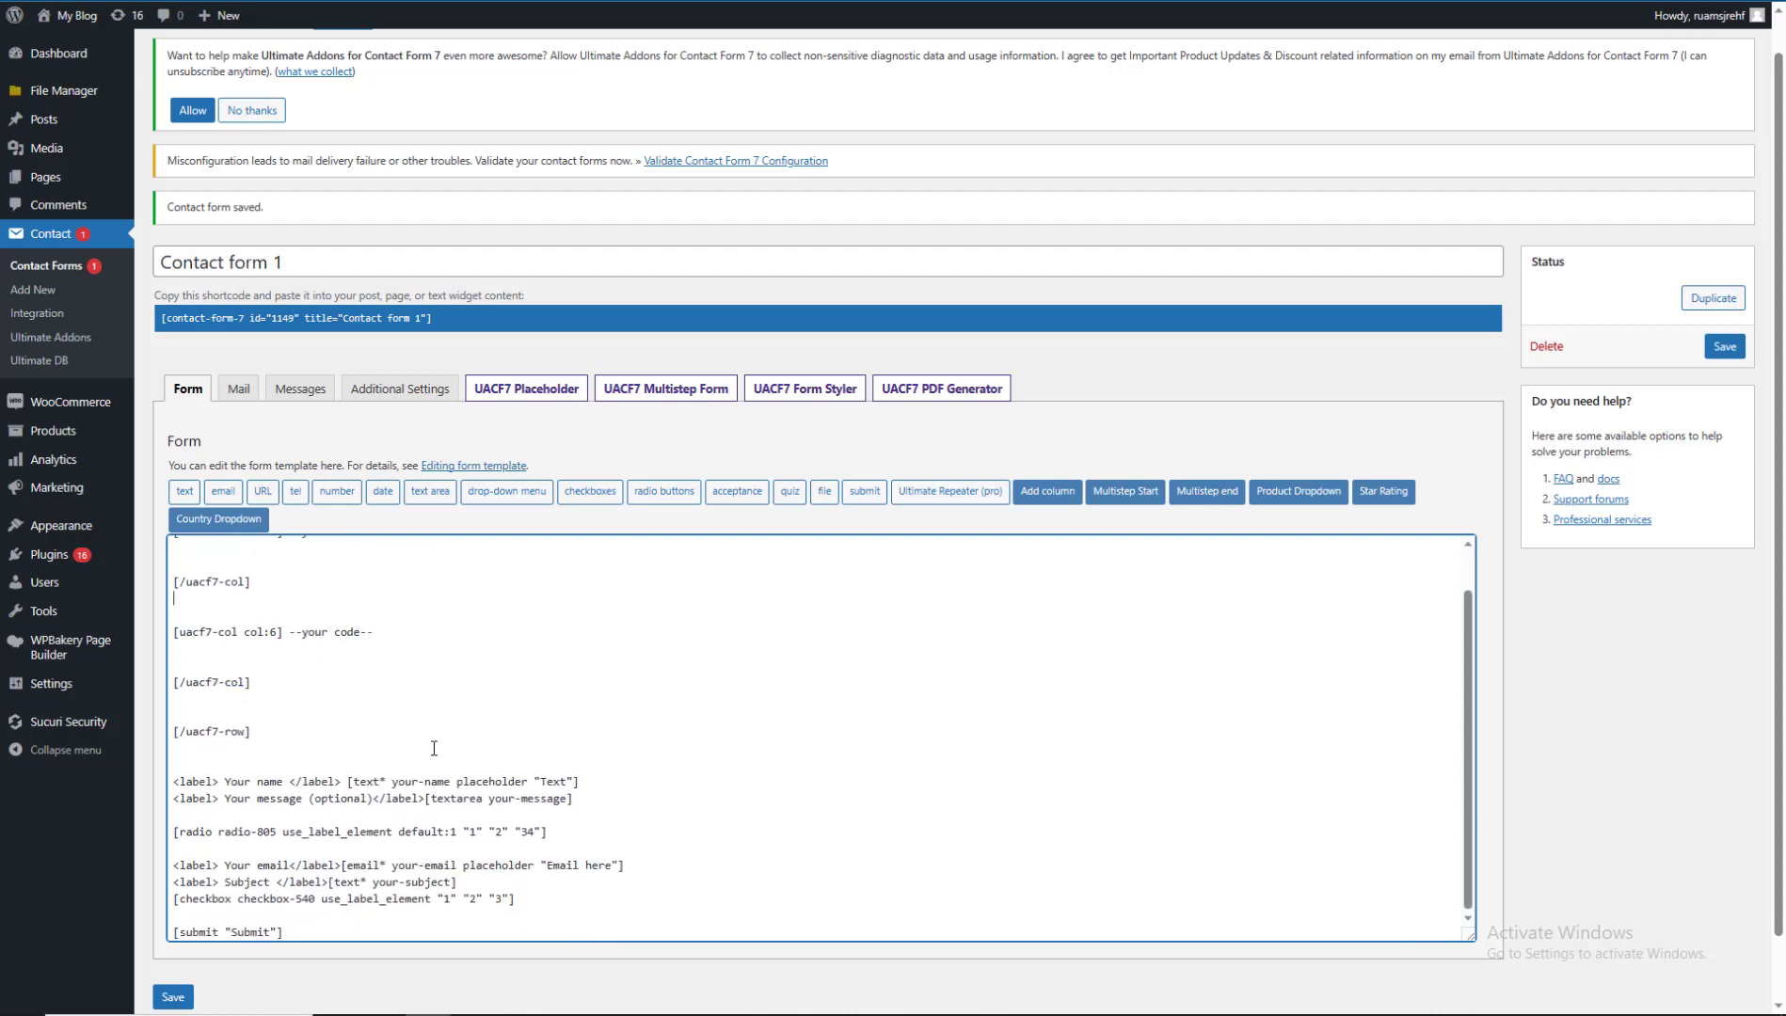
drag(576, 832, 144, 779)
key(ctrl+c)
key(BackSpace)
scroll(214, 653, up, 1)
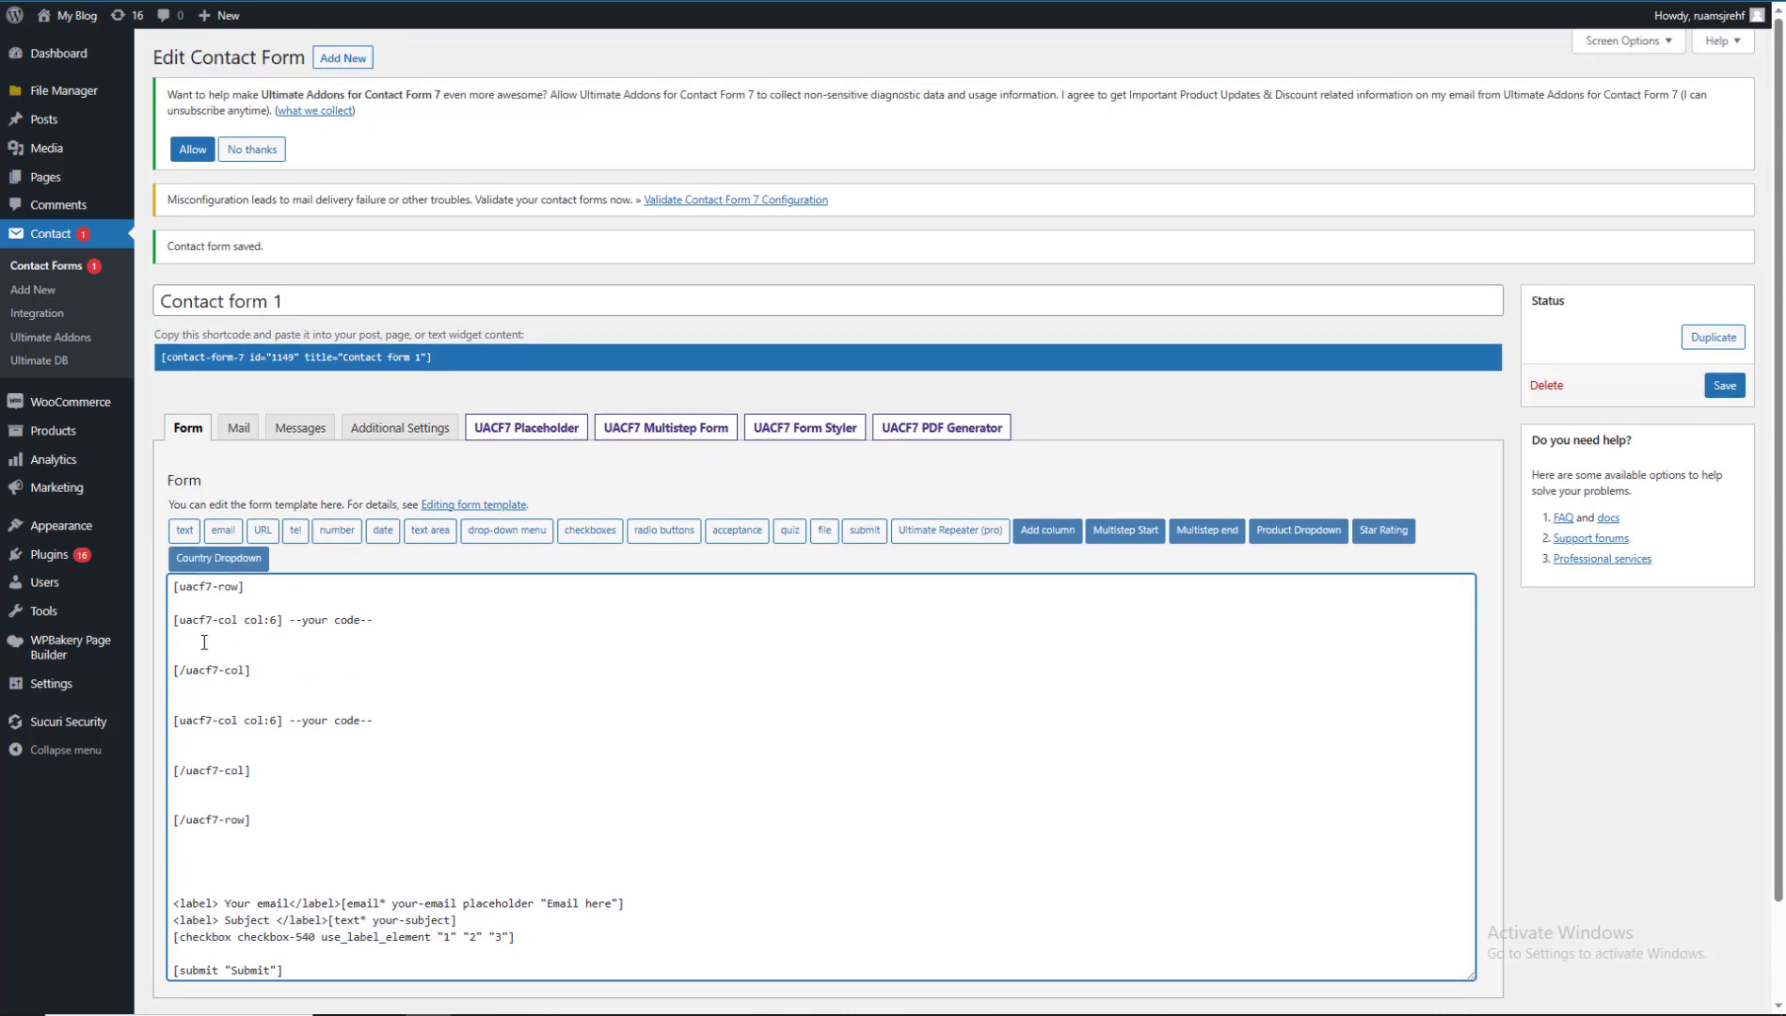
key(ctrl+v)
Move email, subject and checkbox lines into the second column, remove blank lines, and save.
scroll(339, 809, down, 2)
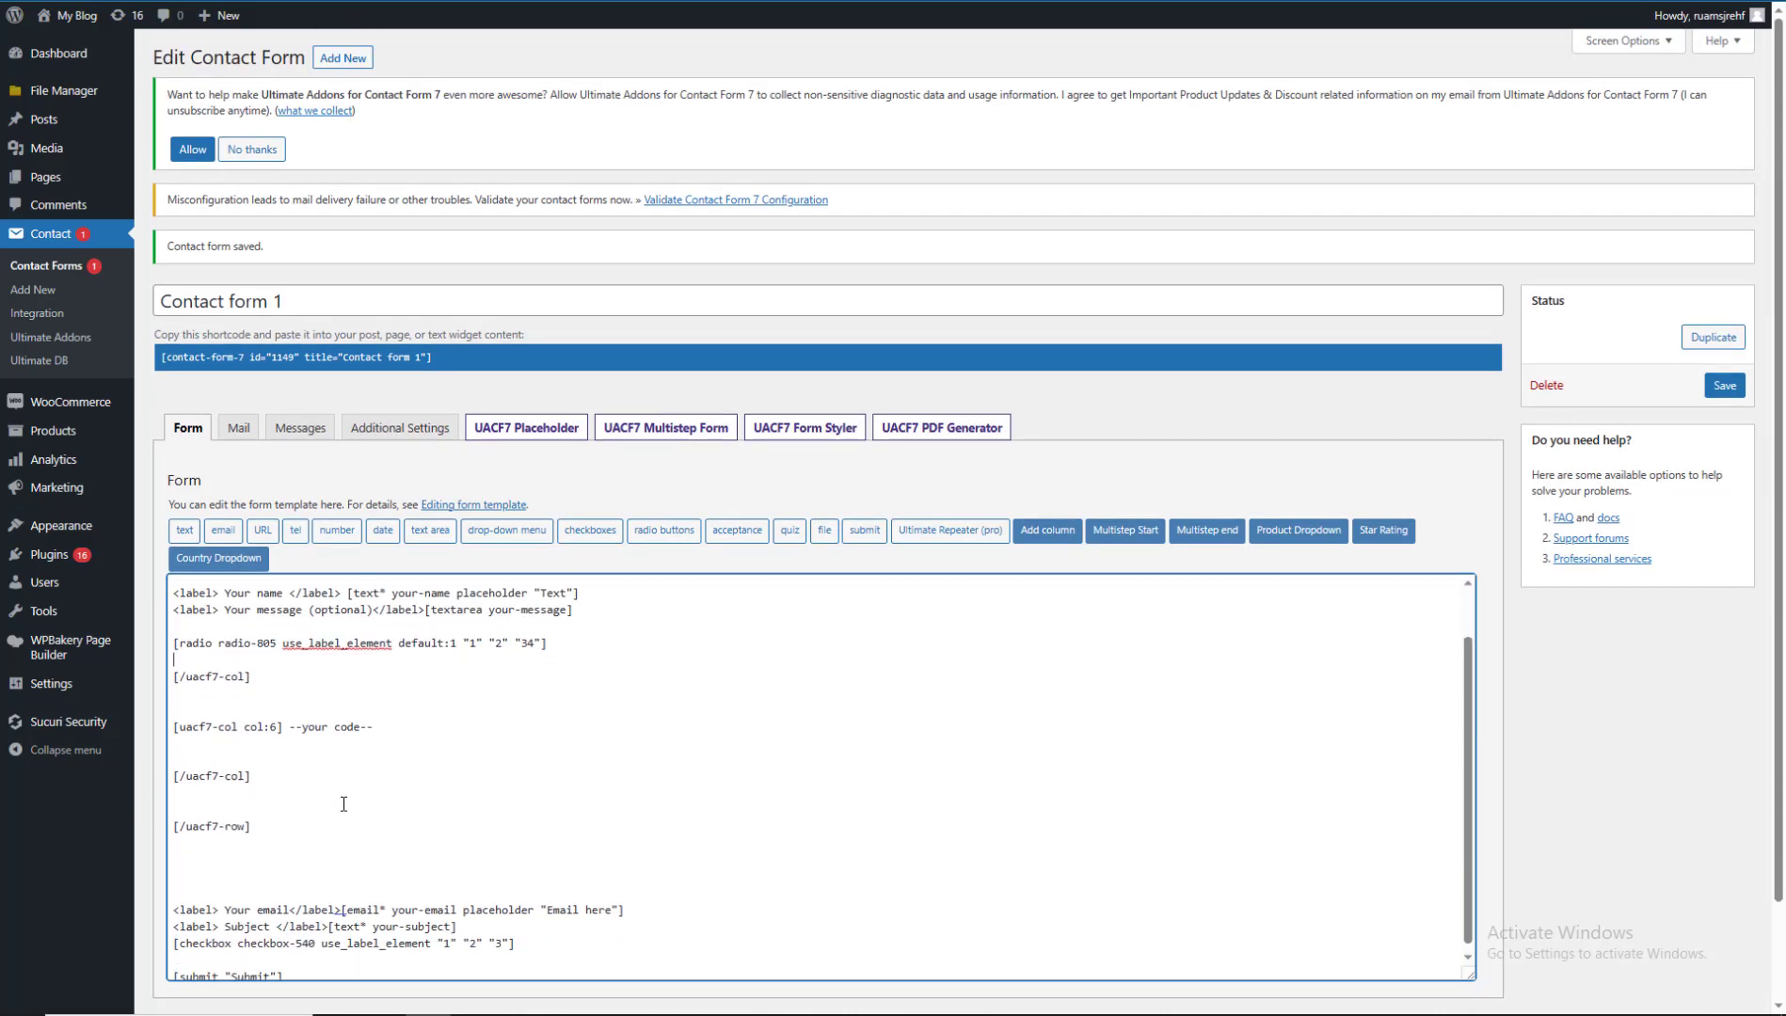
drag(515, 936, 142, 899)
key(ctrl+x)
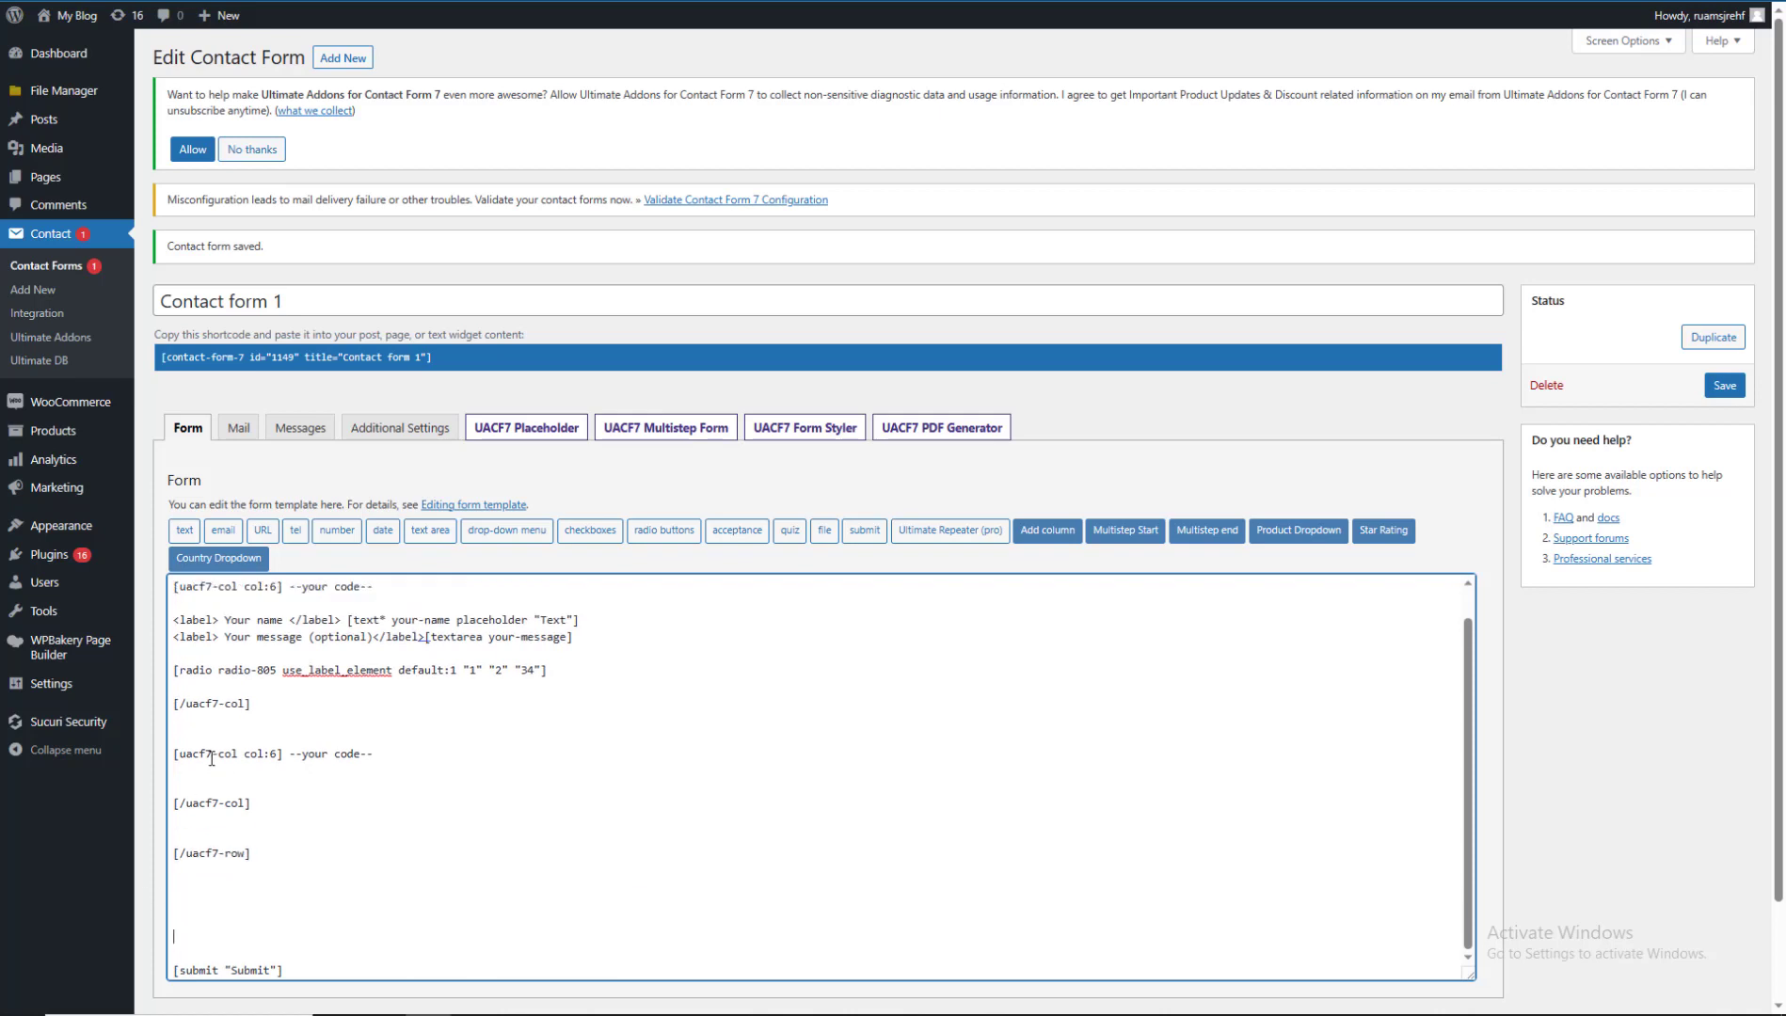
drag(288, 754, 396, 753)
key(BackSpace)
key(Return)
key(Return)
key(ctrl+v)
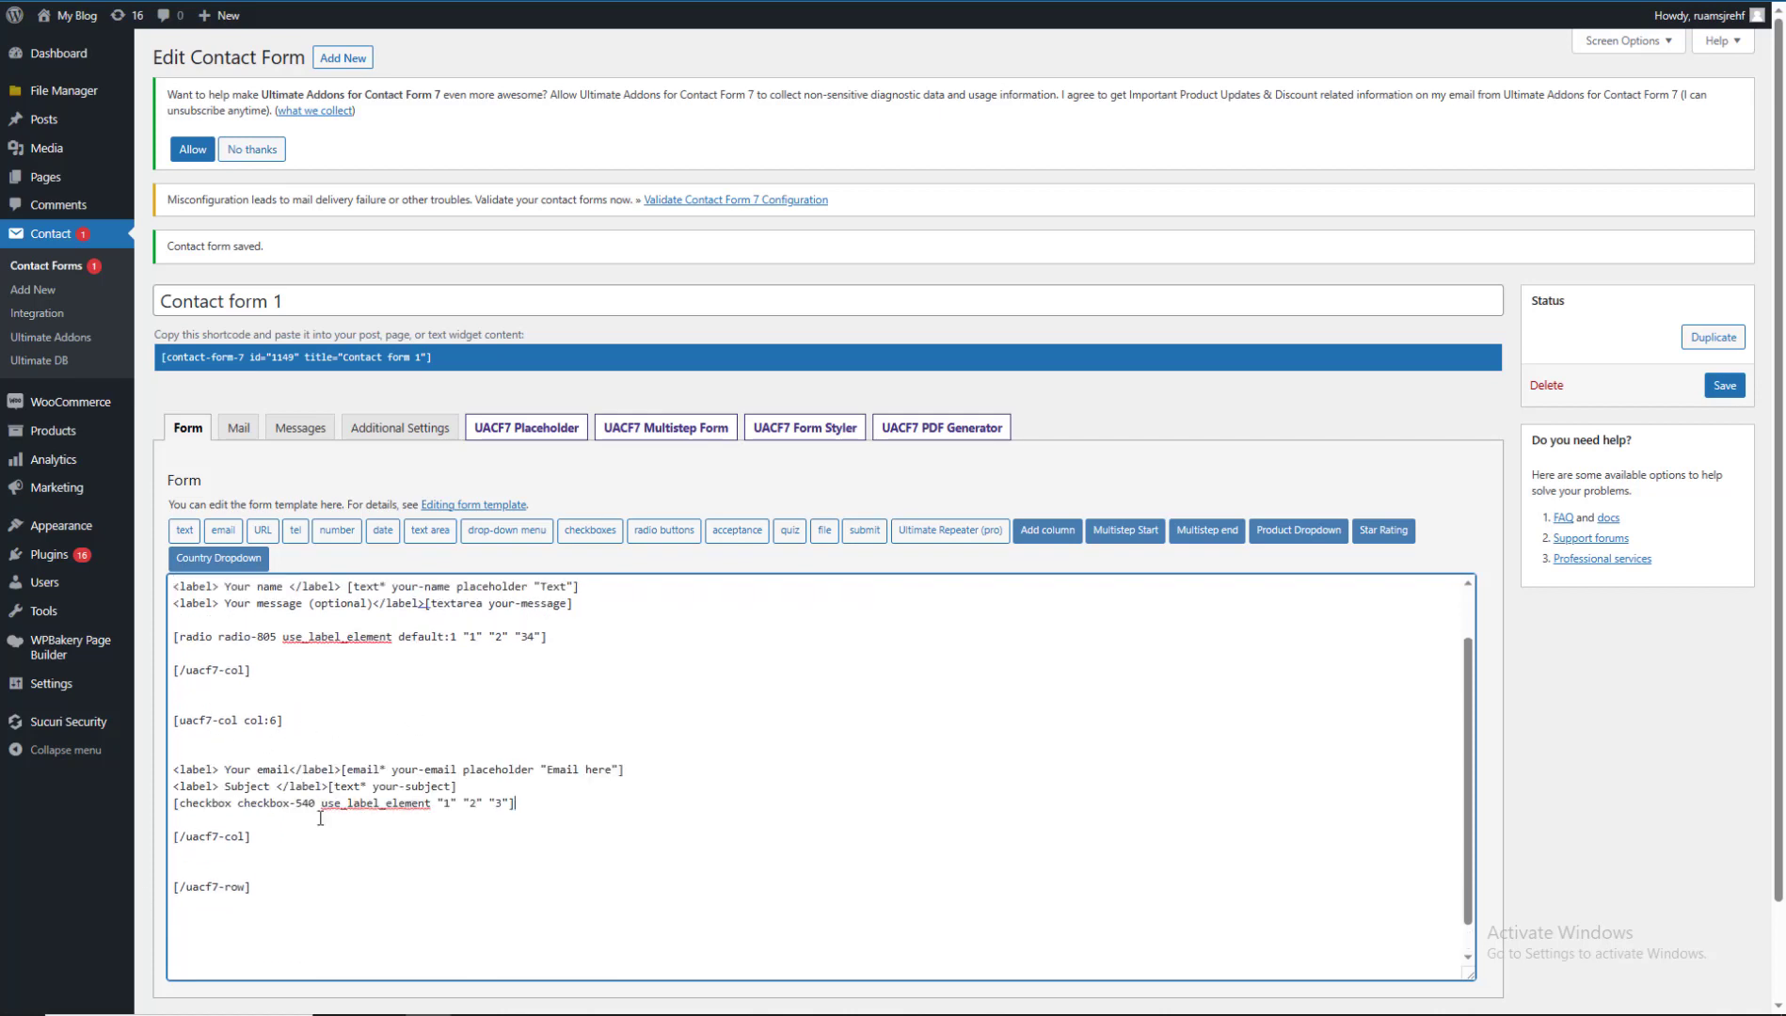
scroll(319, 818, down, 1)
key(BackSpace)
key(BackSpace)
key(BackSpace)
key(BackSpace)
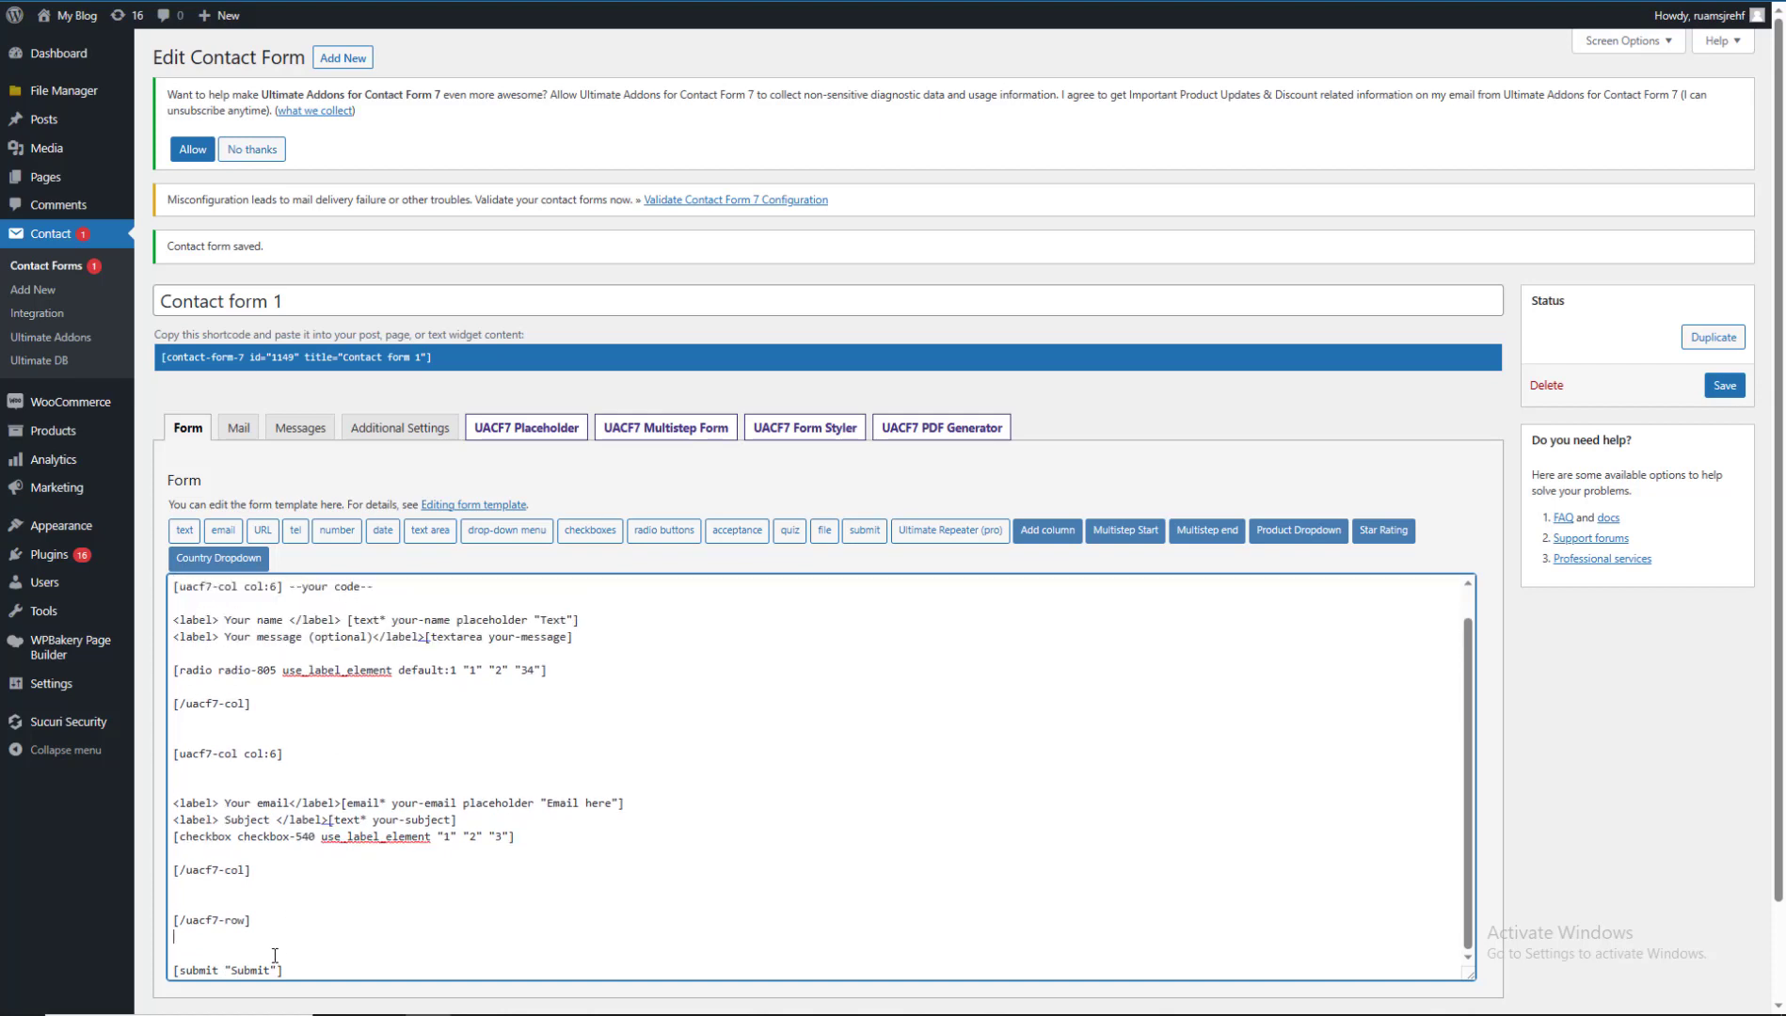
click(1724, 385)
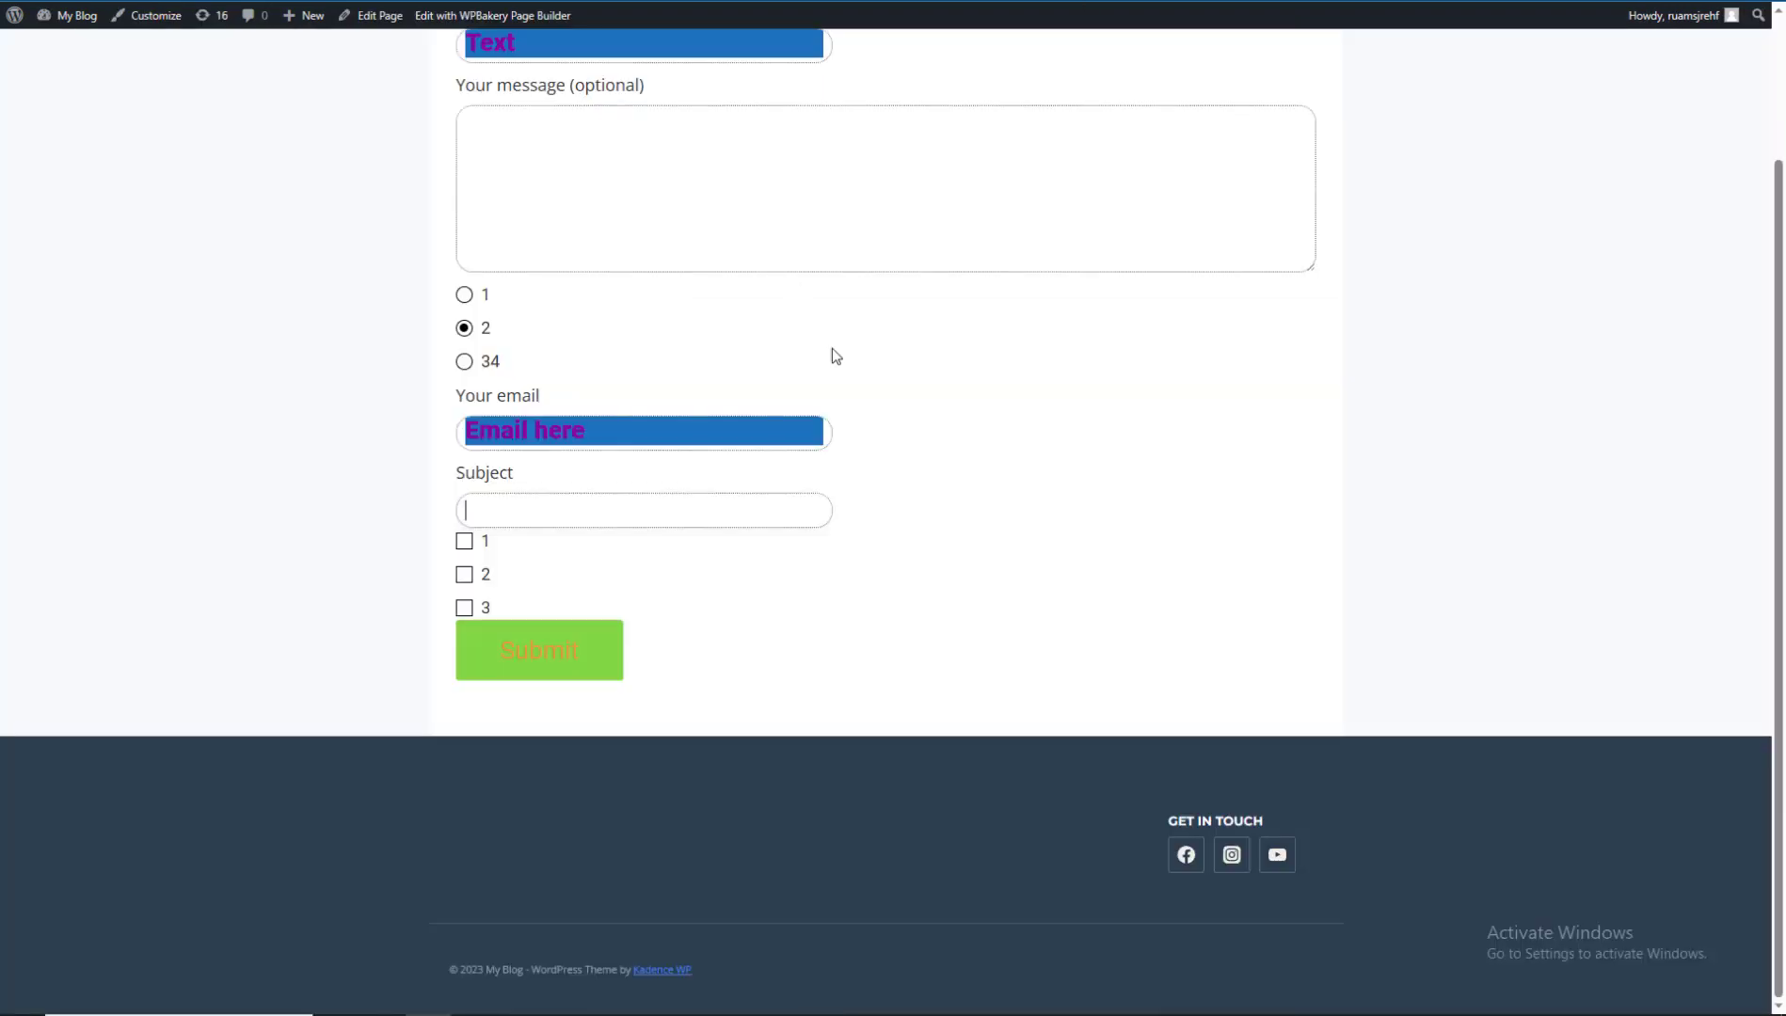
Delete '--your code--' from the first col:6 column, save, recheck the live page, then open Add column.
key(F5)
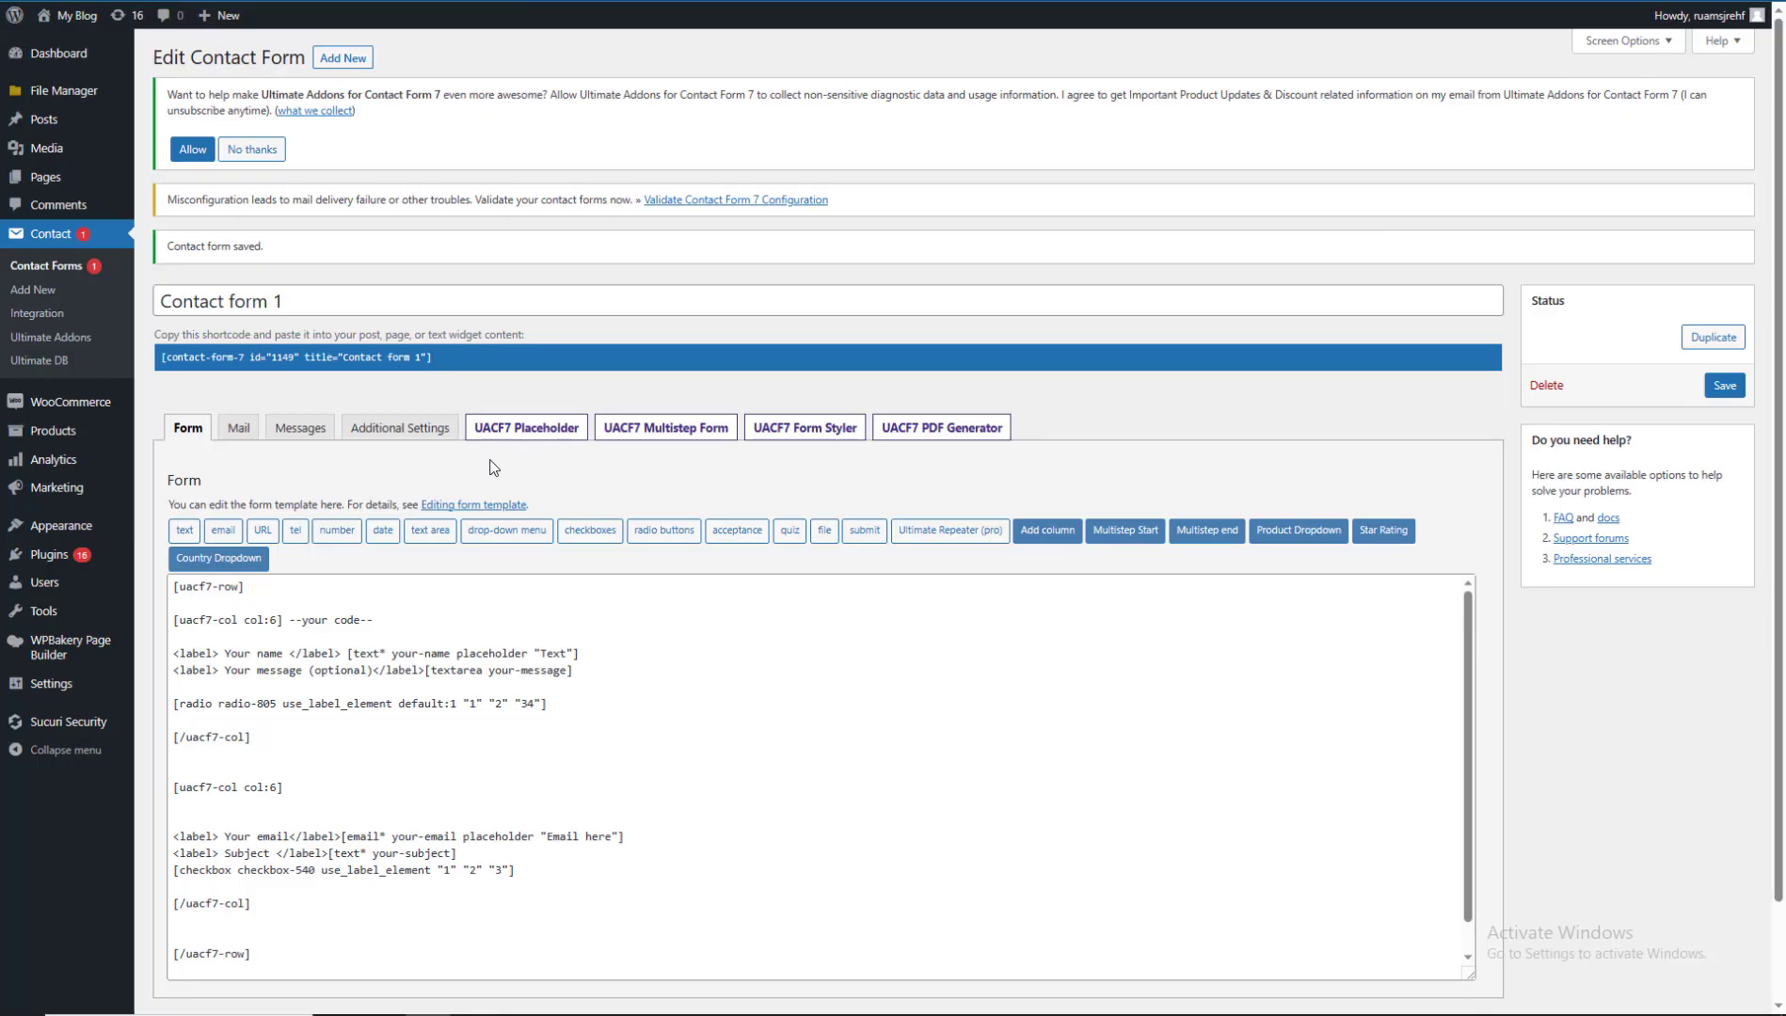
click(303, 619)
key(Delete)
key(Delete)
key(Delete)
key(Delete)
key(Delete)
key(Delete)
key(Delete)
key(Delete)
key(Delete)
key(Delete)
key(Delete)
key(BackSpace)
key(BackSpace)
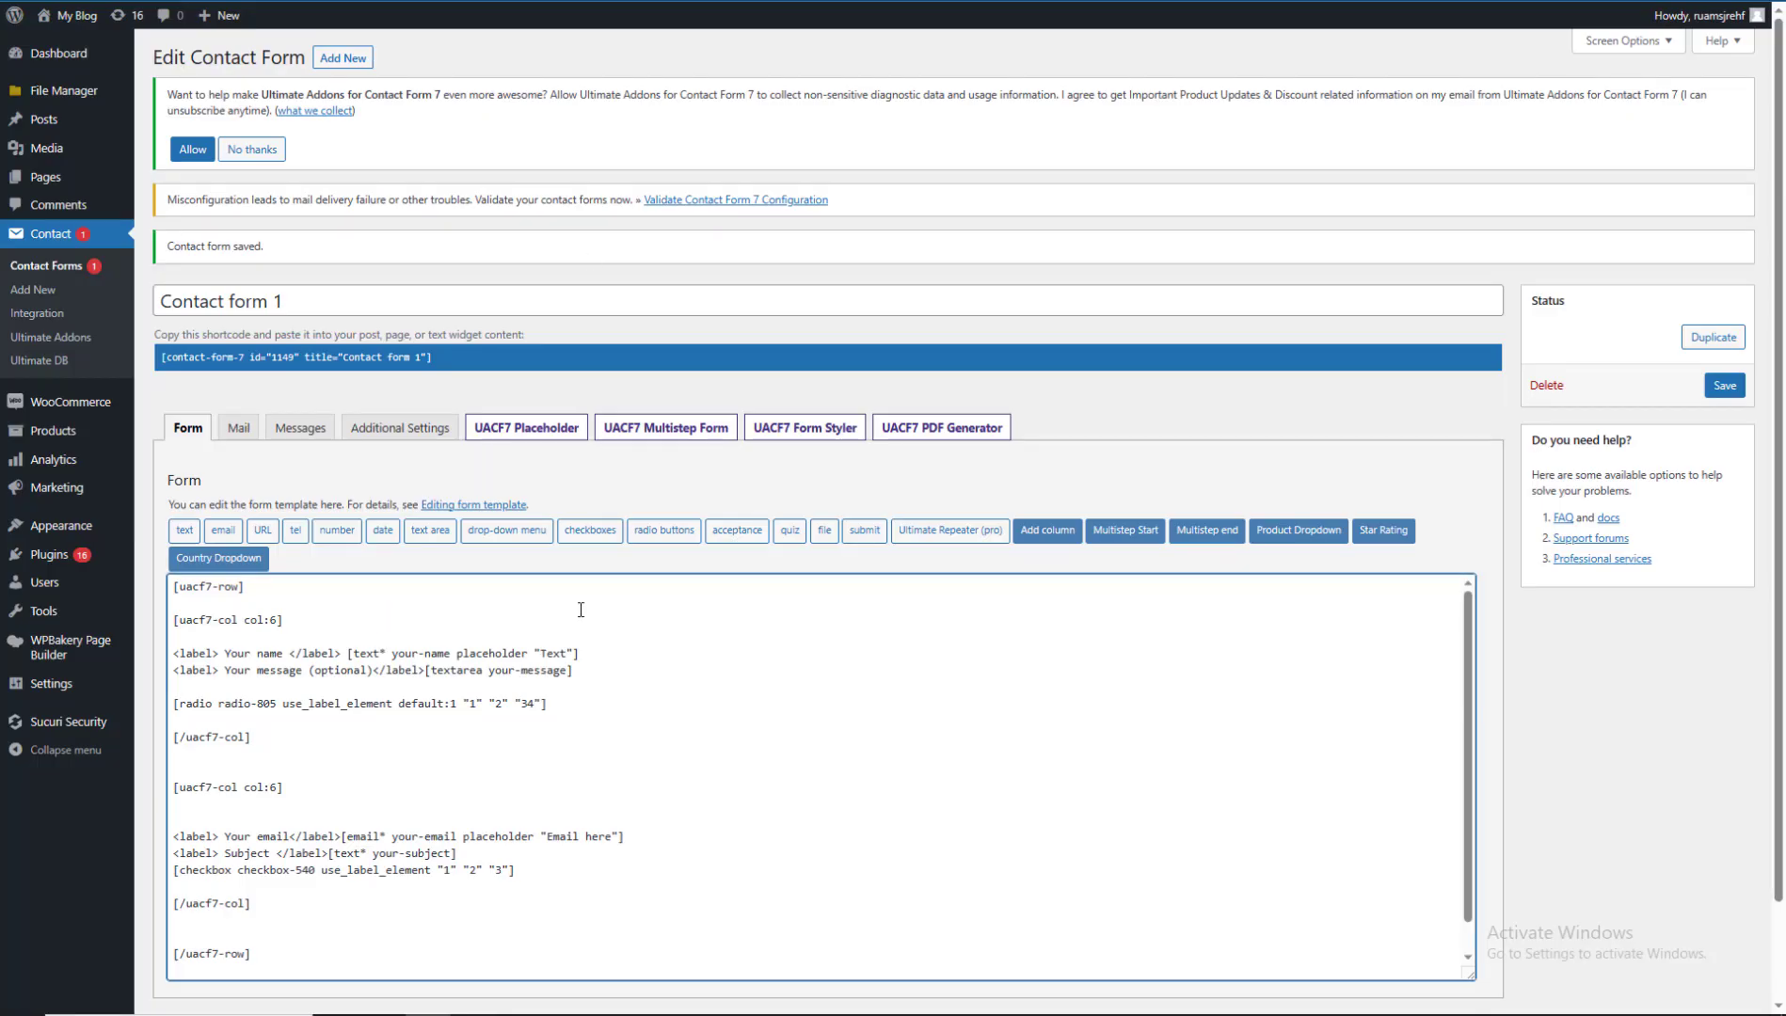
click(1723, 386)
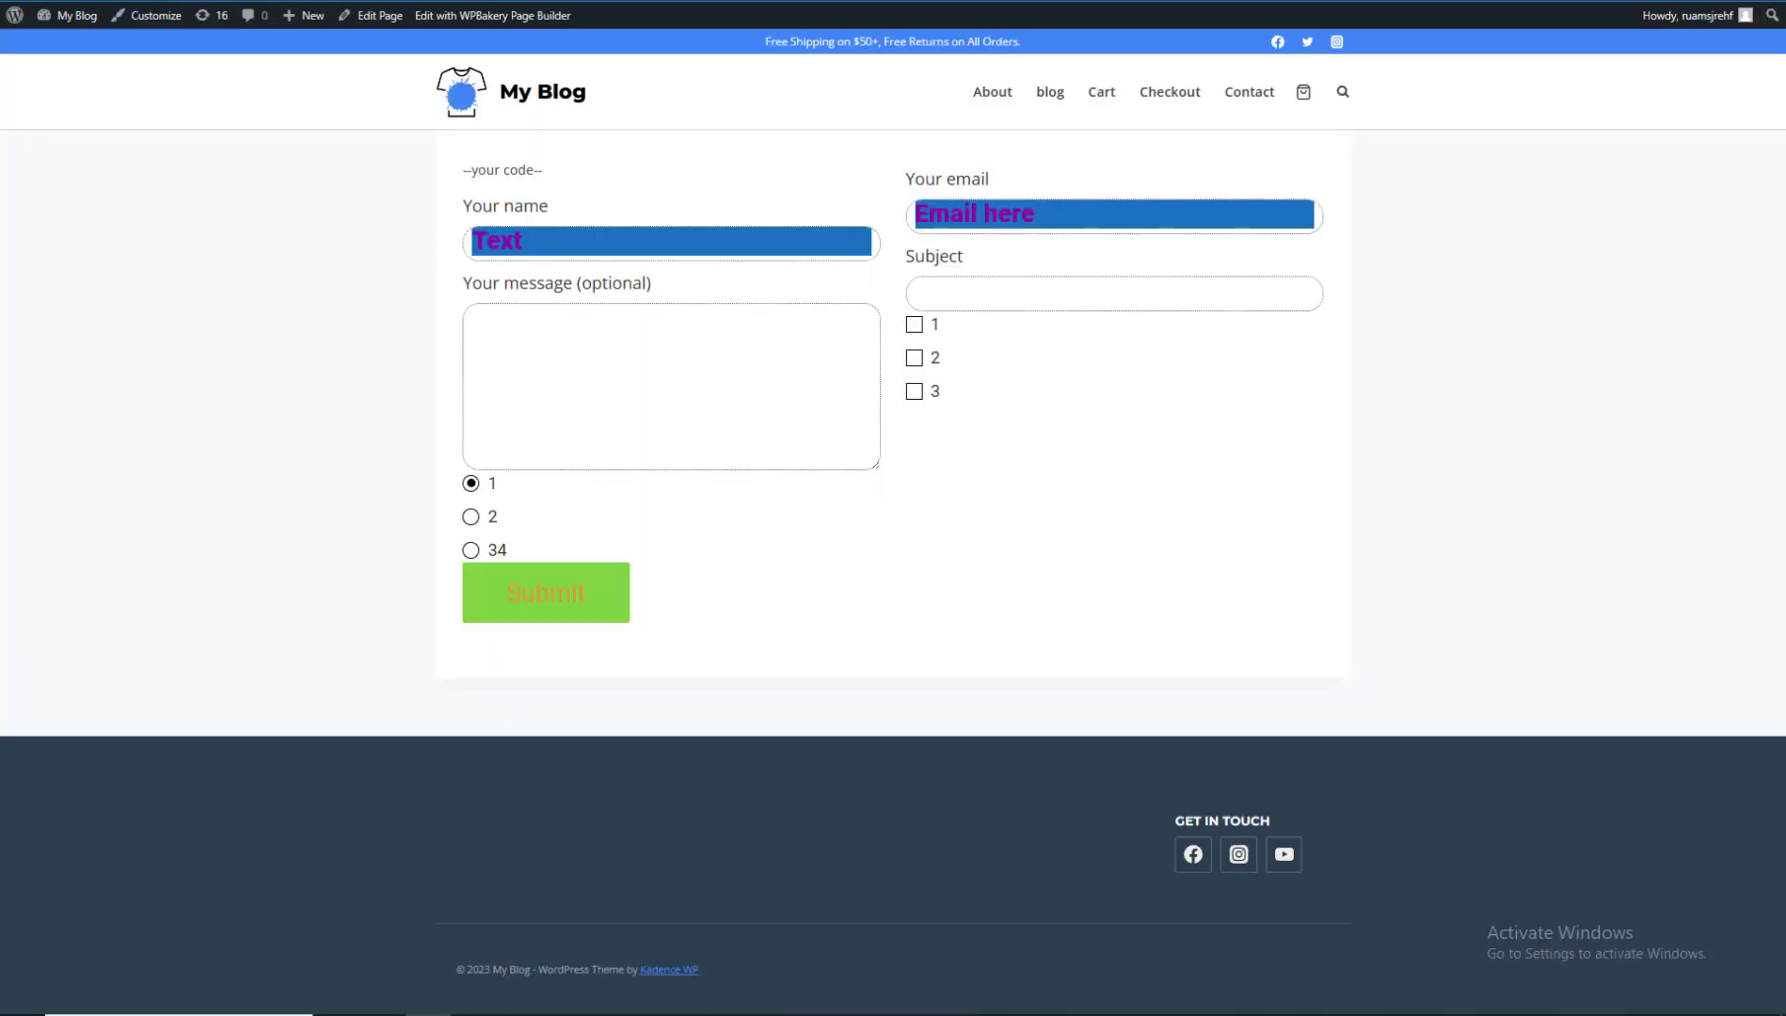
key(F5)
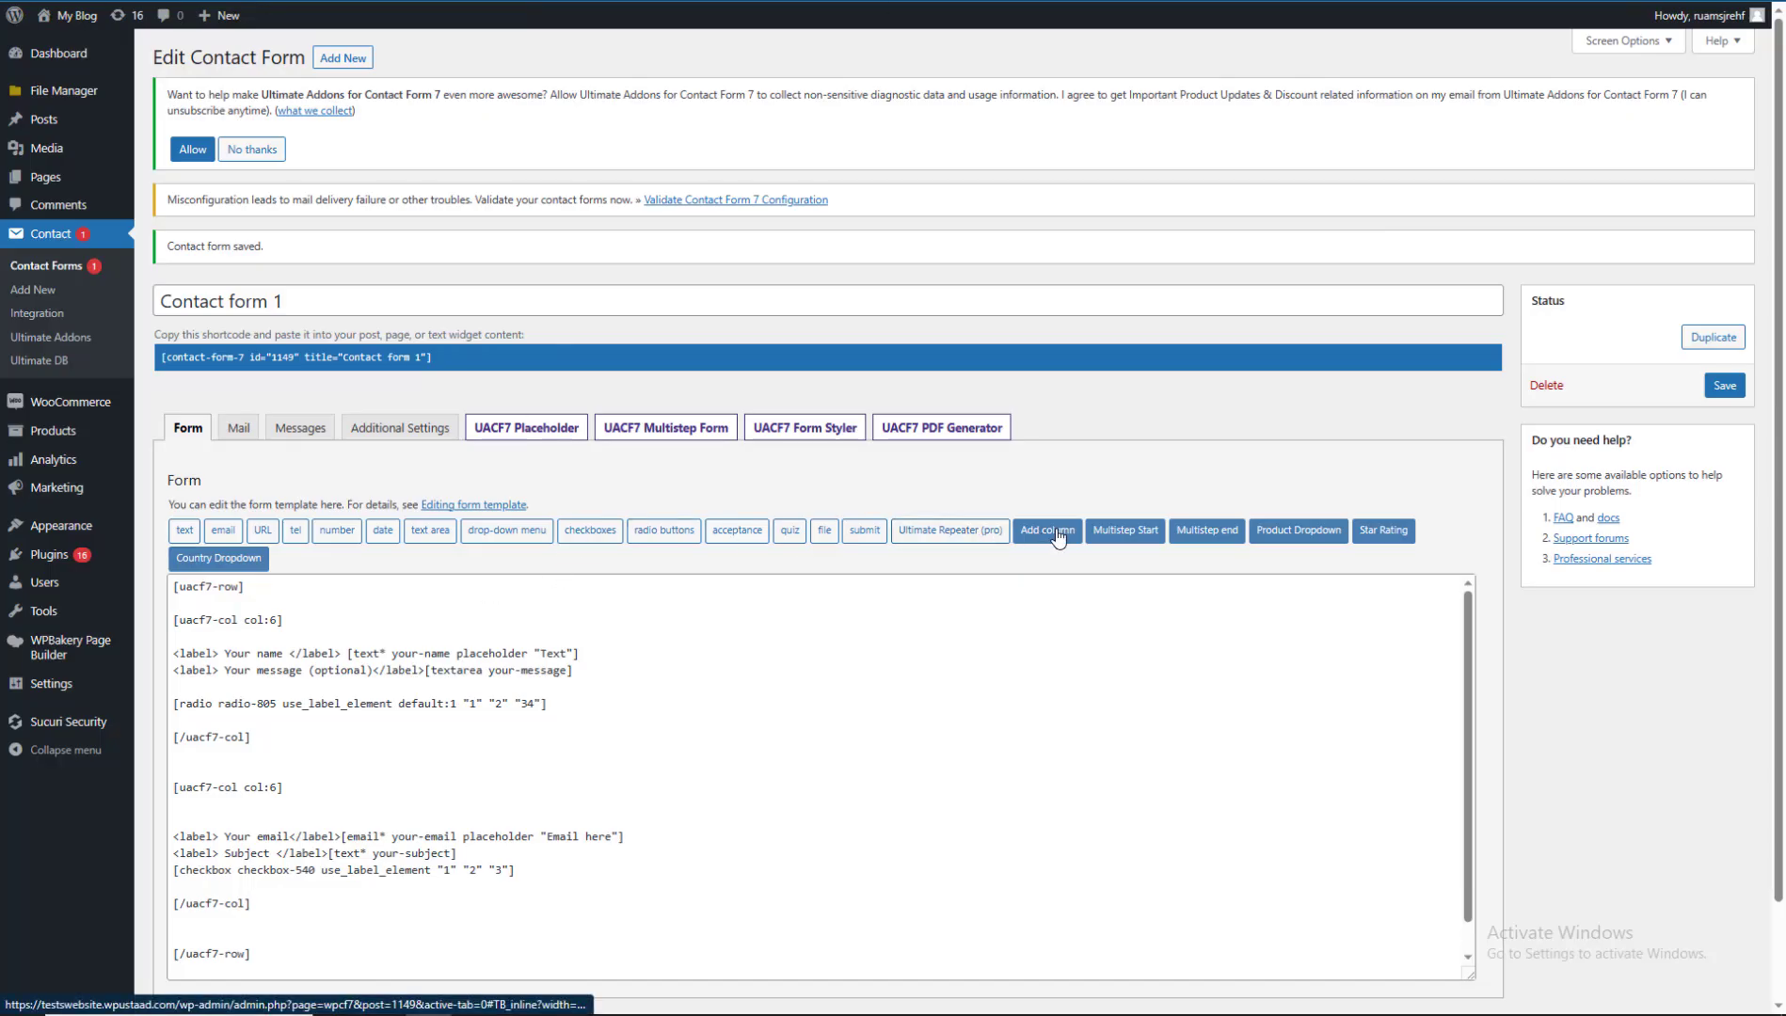
click(1054, 530)
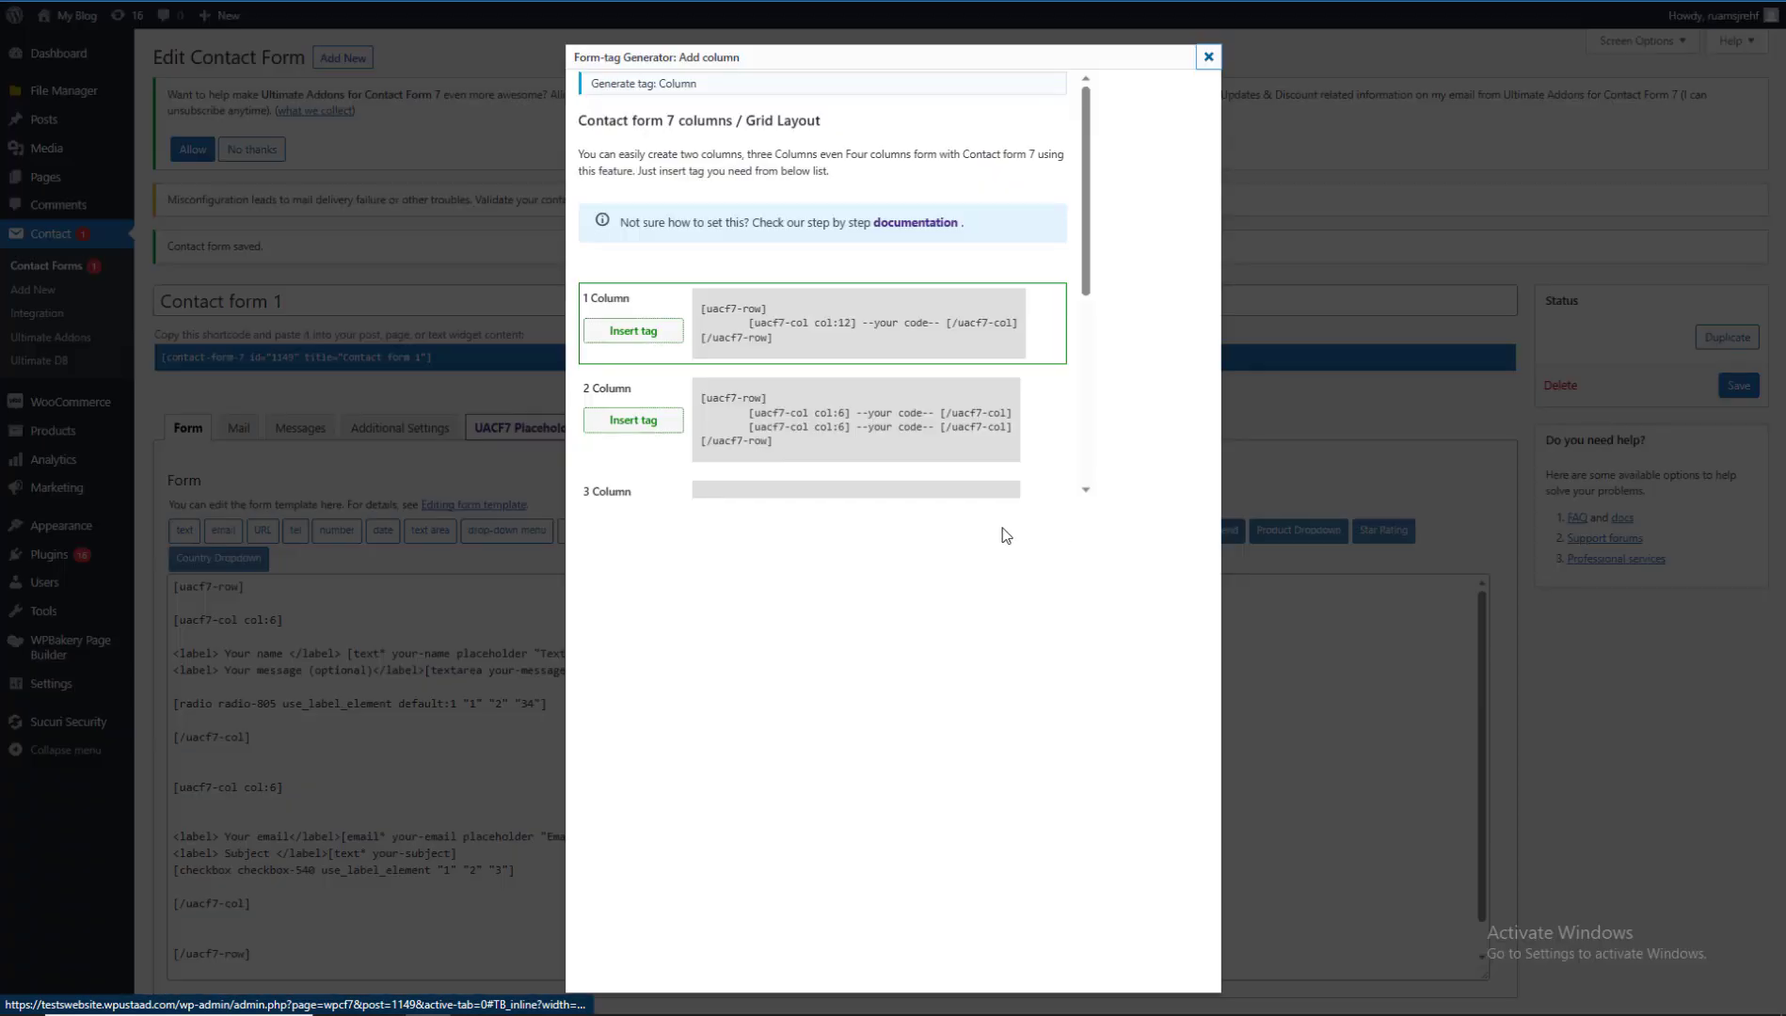
Close the column generator, add blank lines below [/uacf7-row], and launch the Country Dropdown generator.
scroll(877, 307, down, 5)
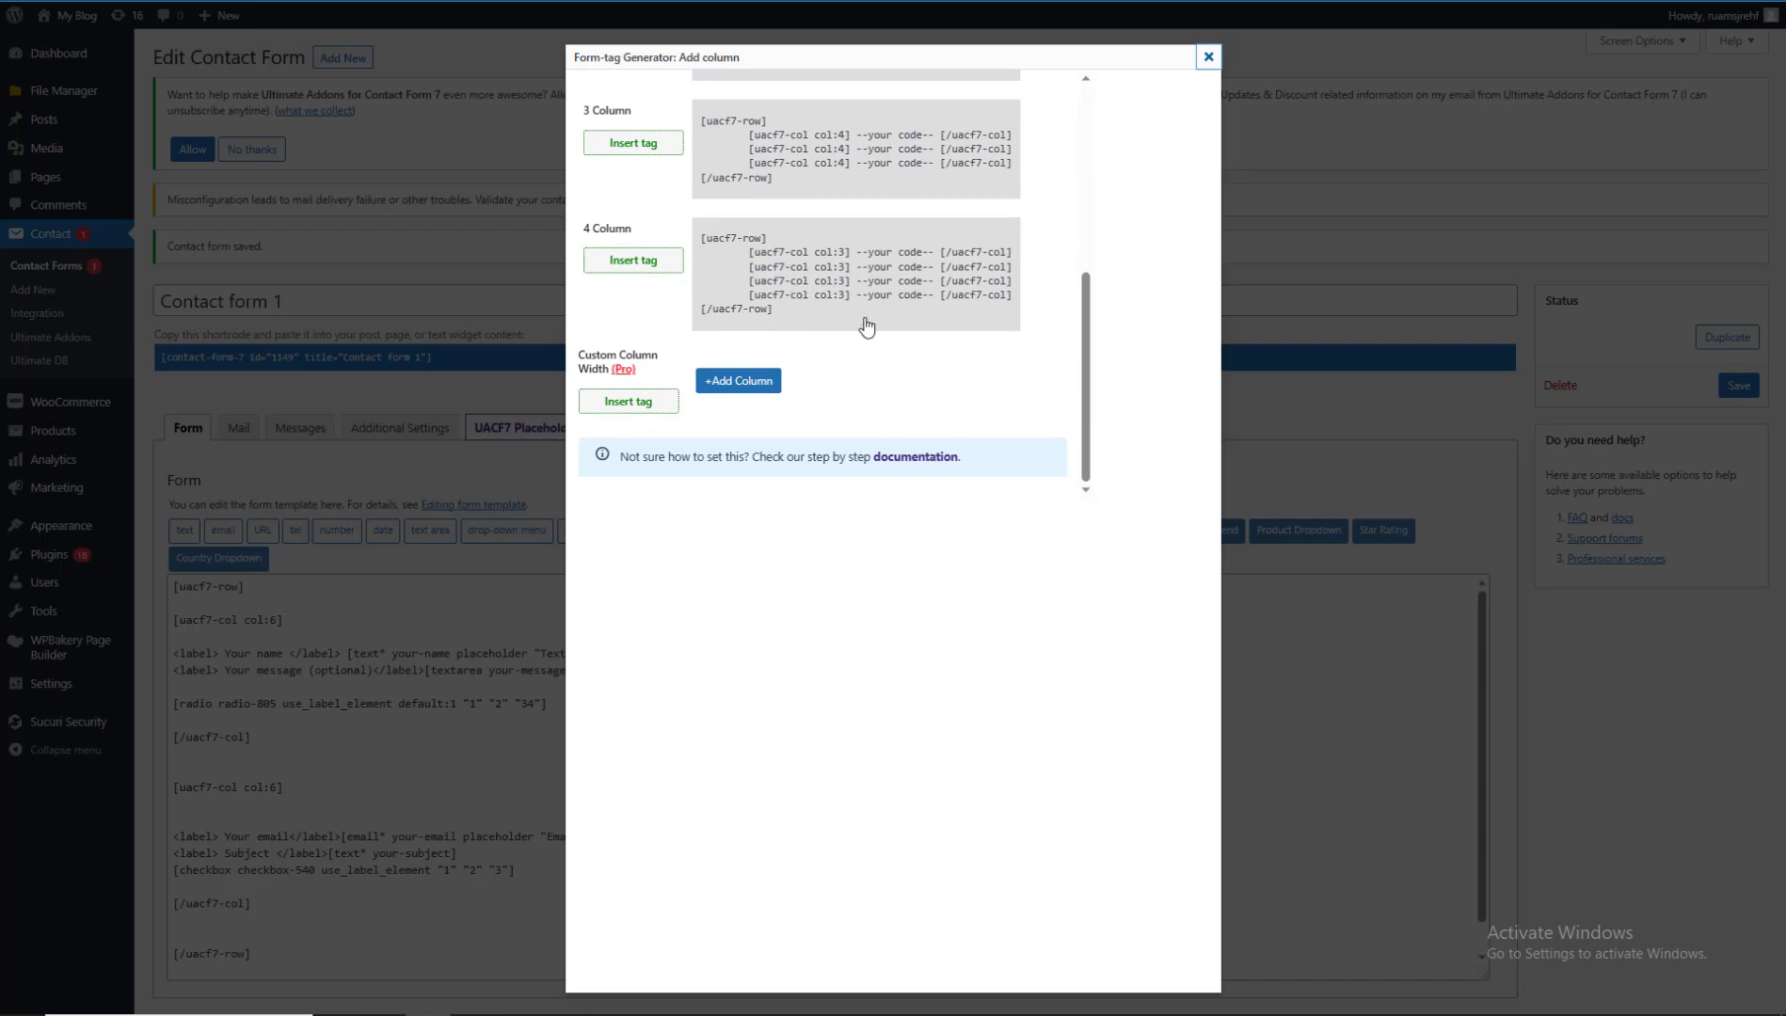
click(1295, 328)
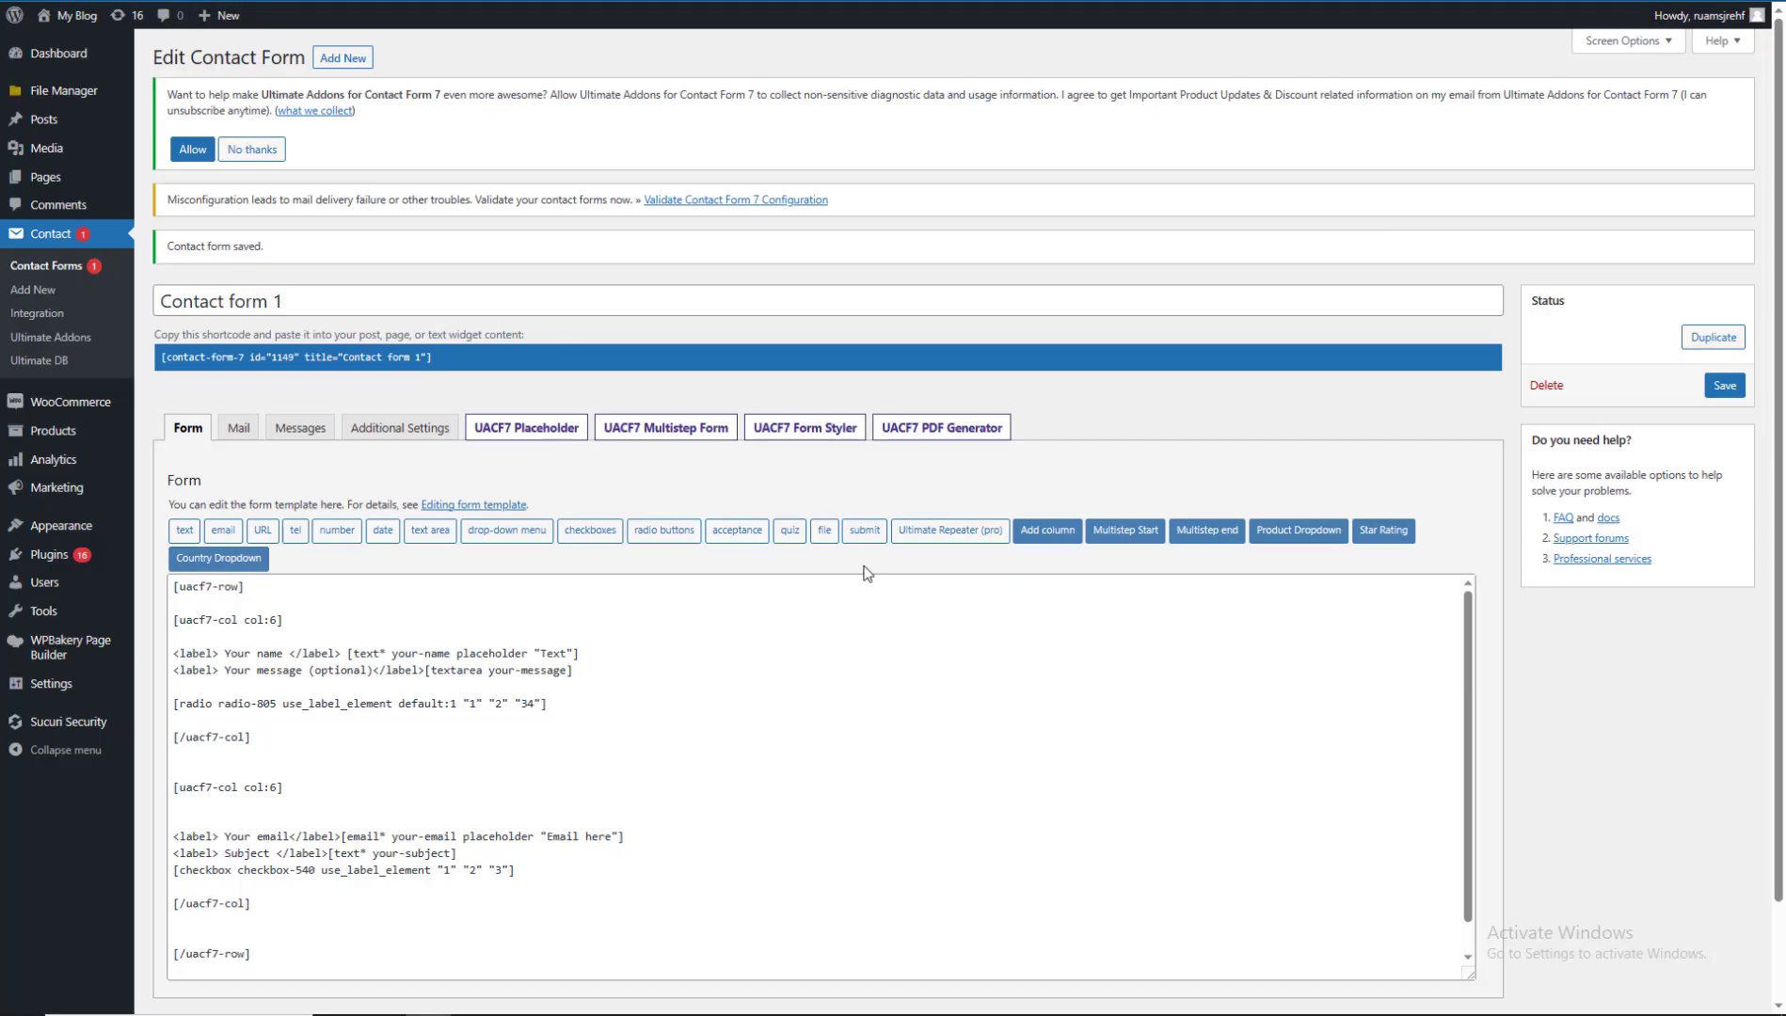
scroll(1034, 489, down, 1)
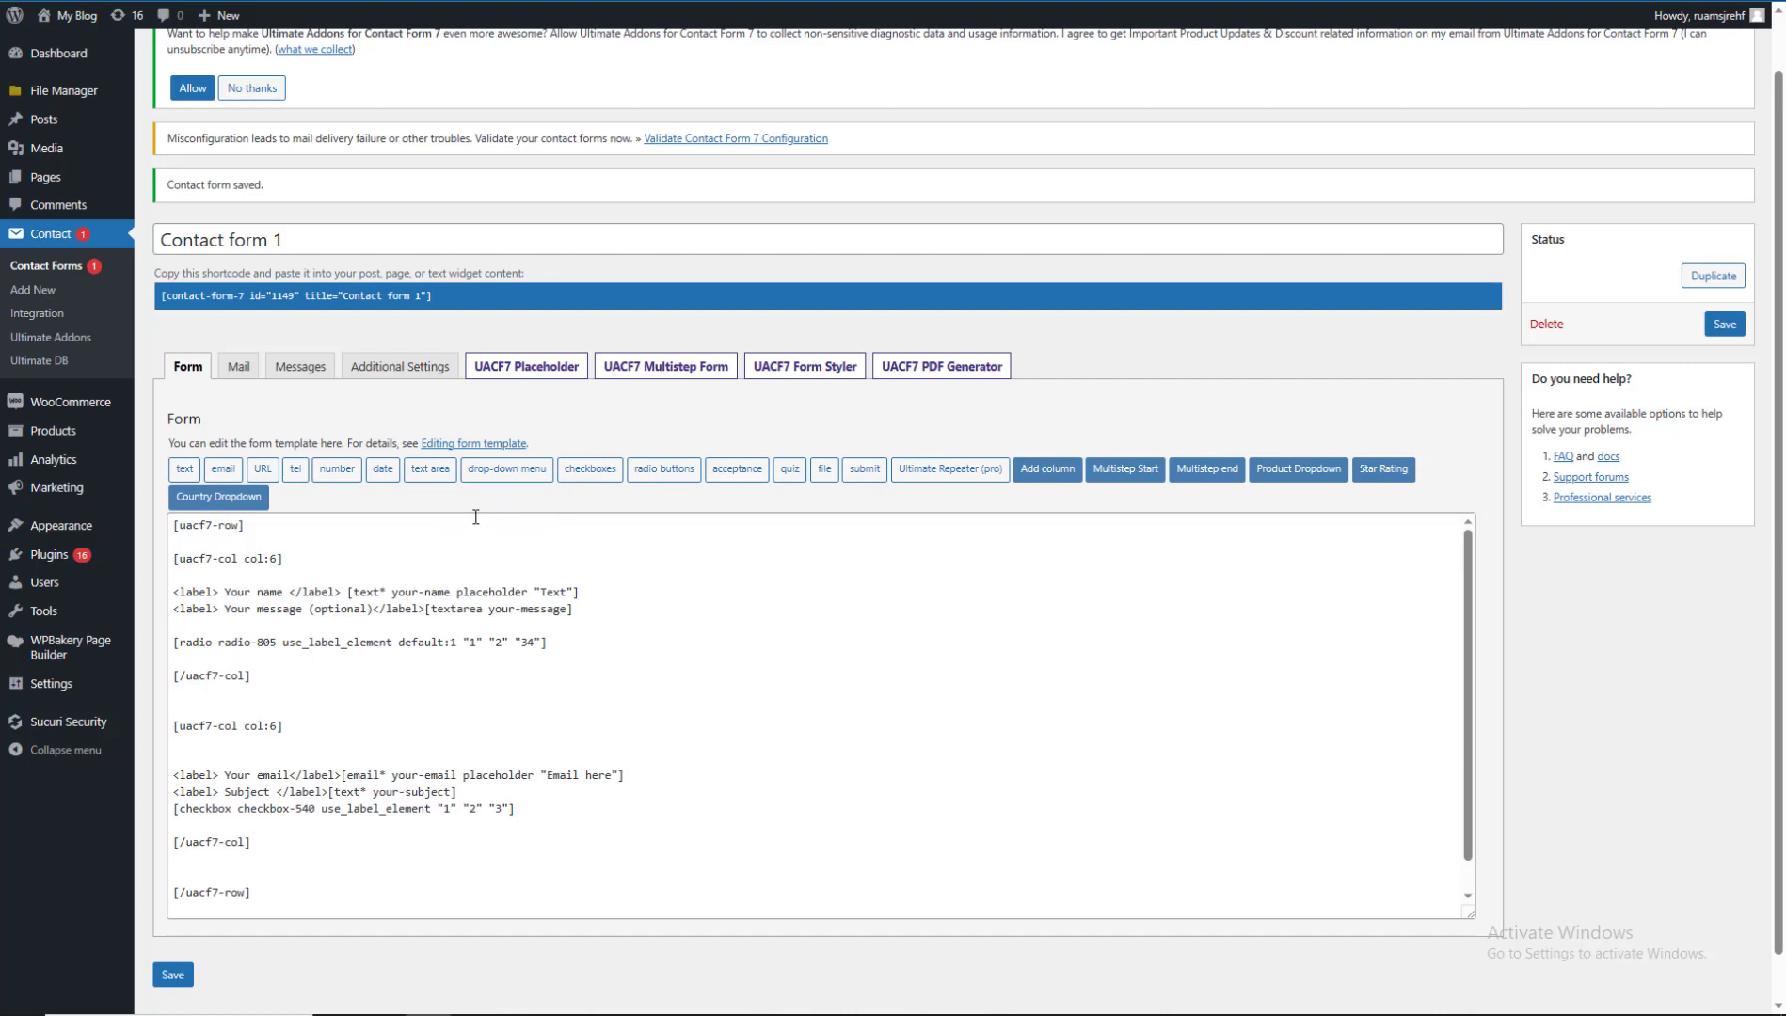
scroll(451, 583, down, 1)
click(265, 816)
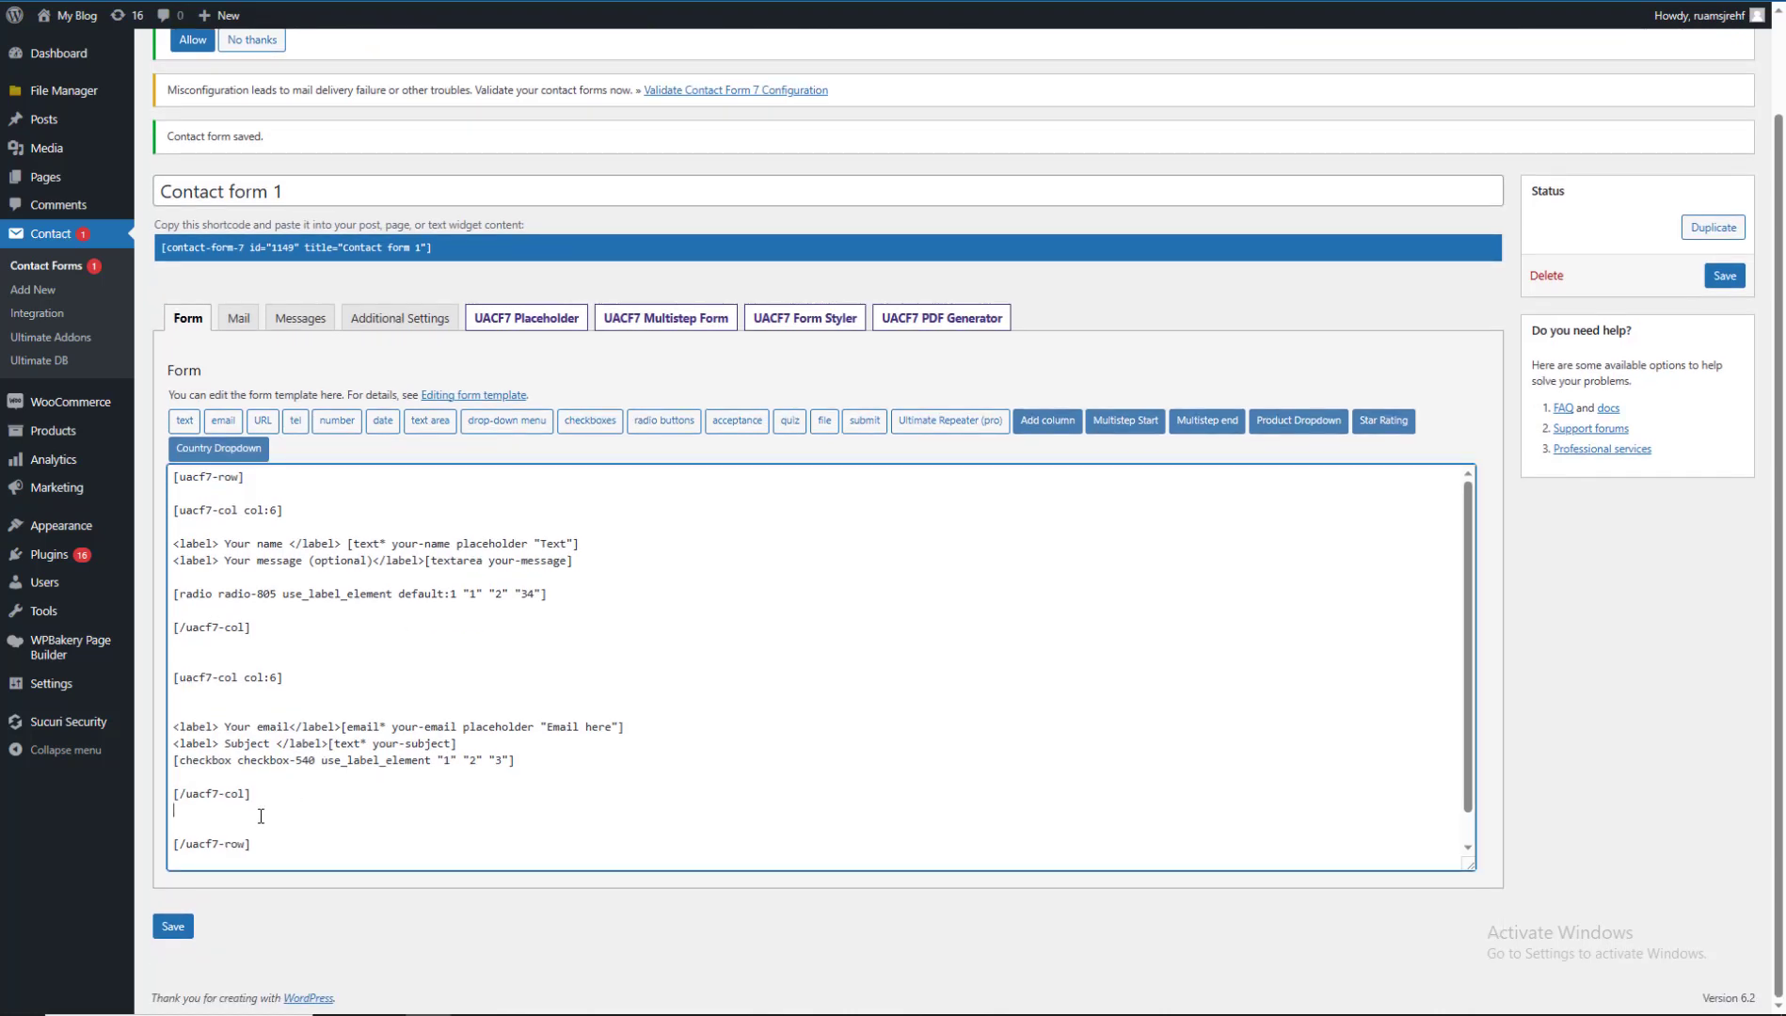
key(Return)
key(Return)
key(Return)
key(Return)
key(Return)
key(Return)
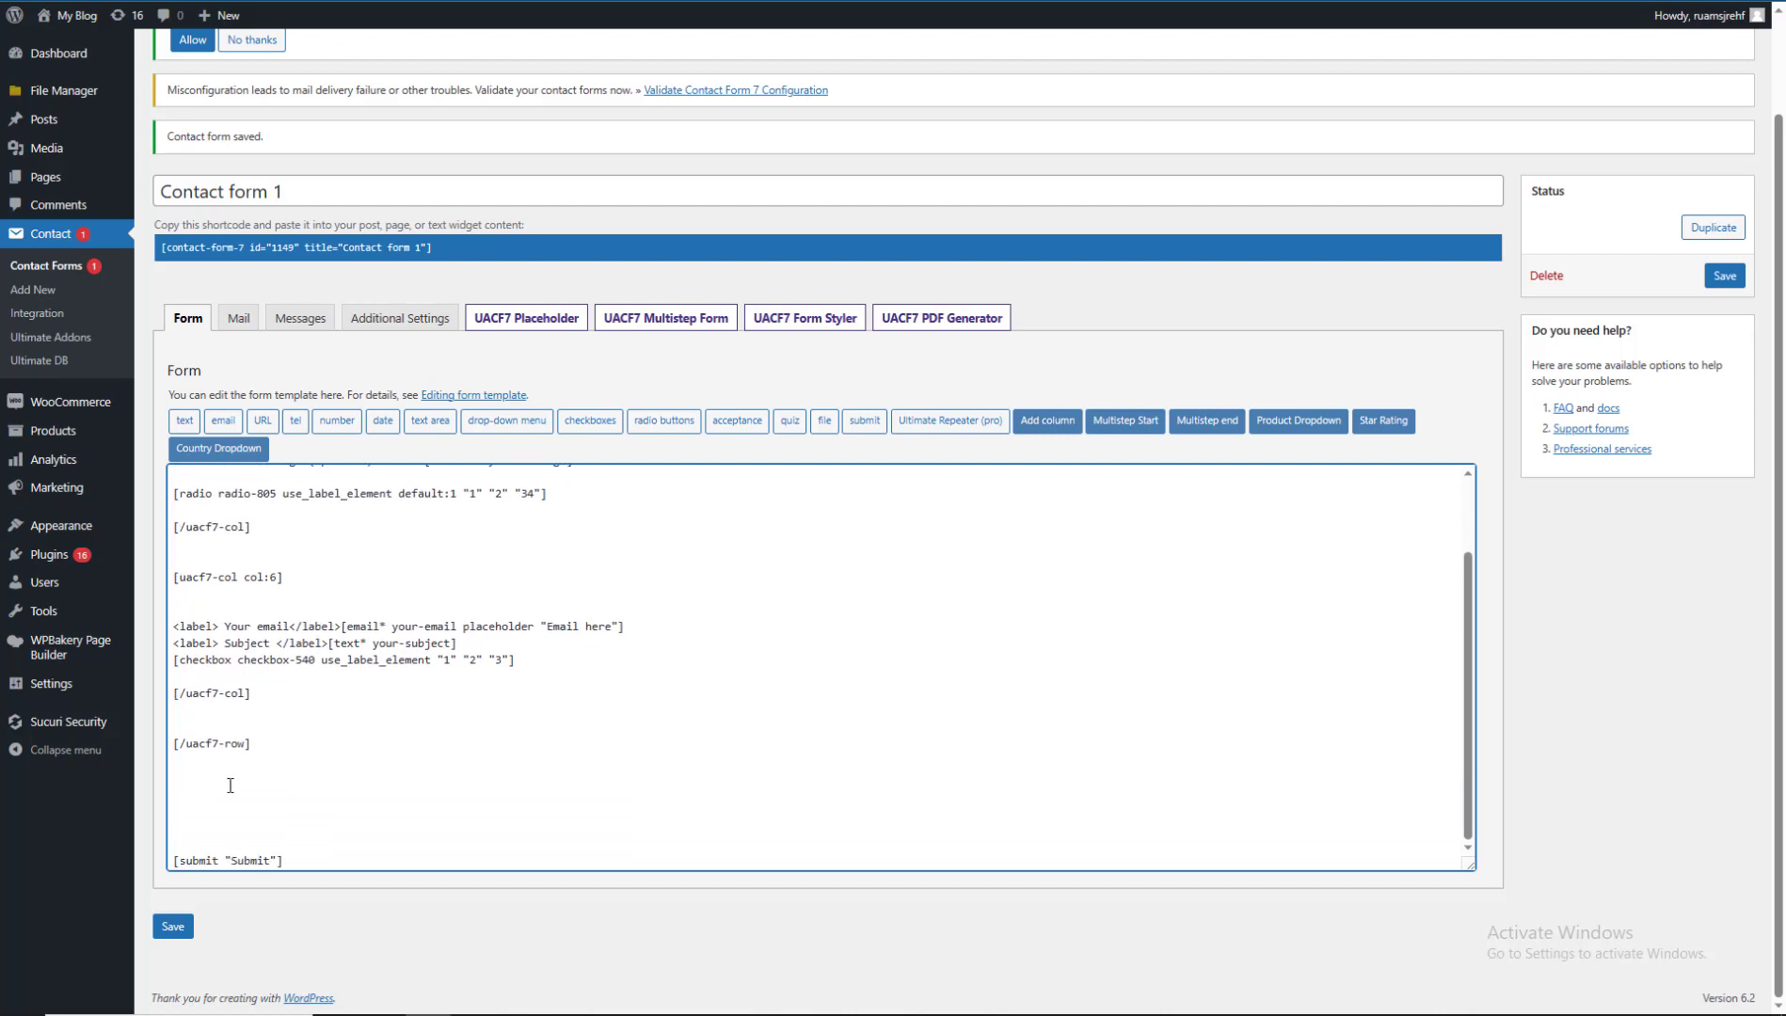
click(218, 449)
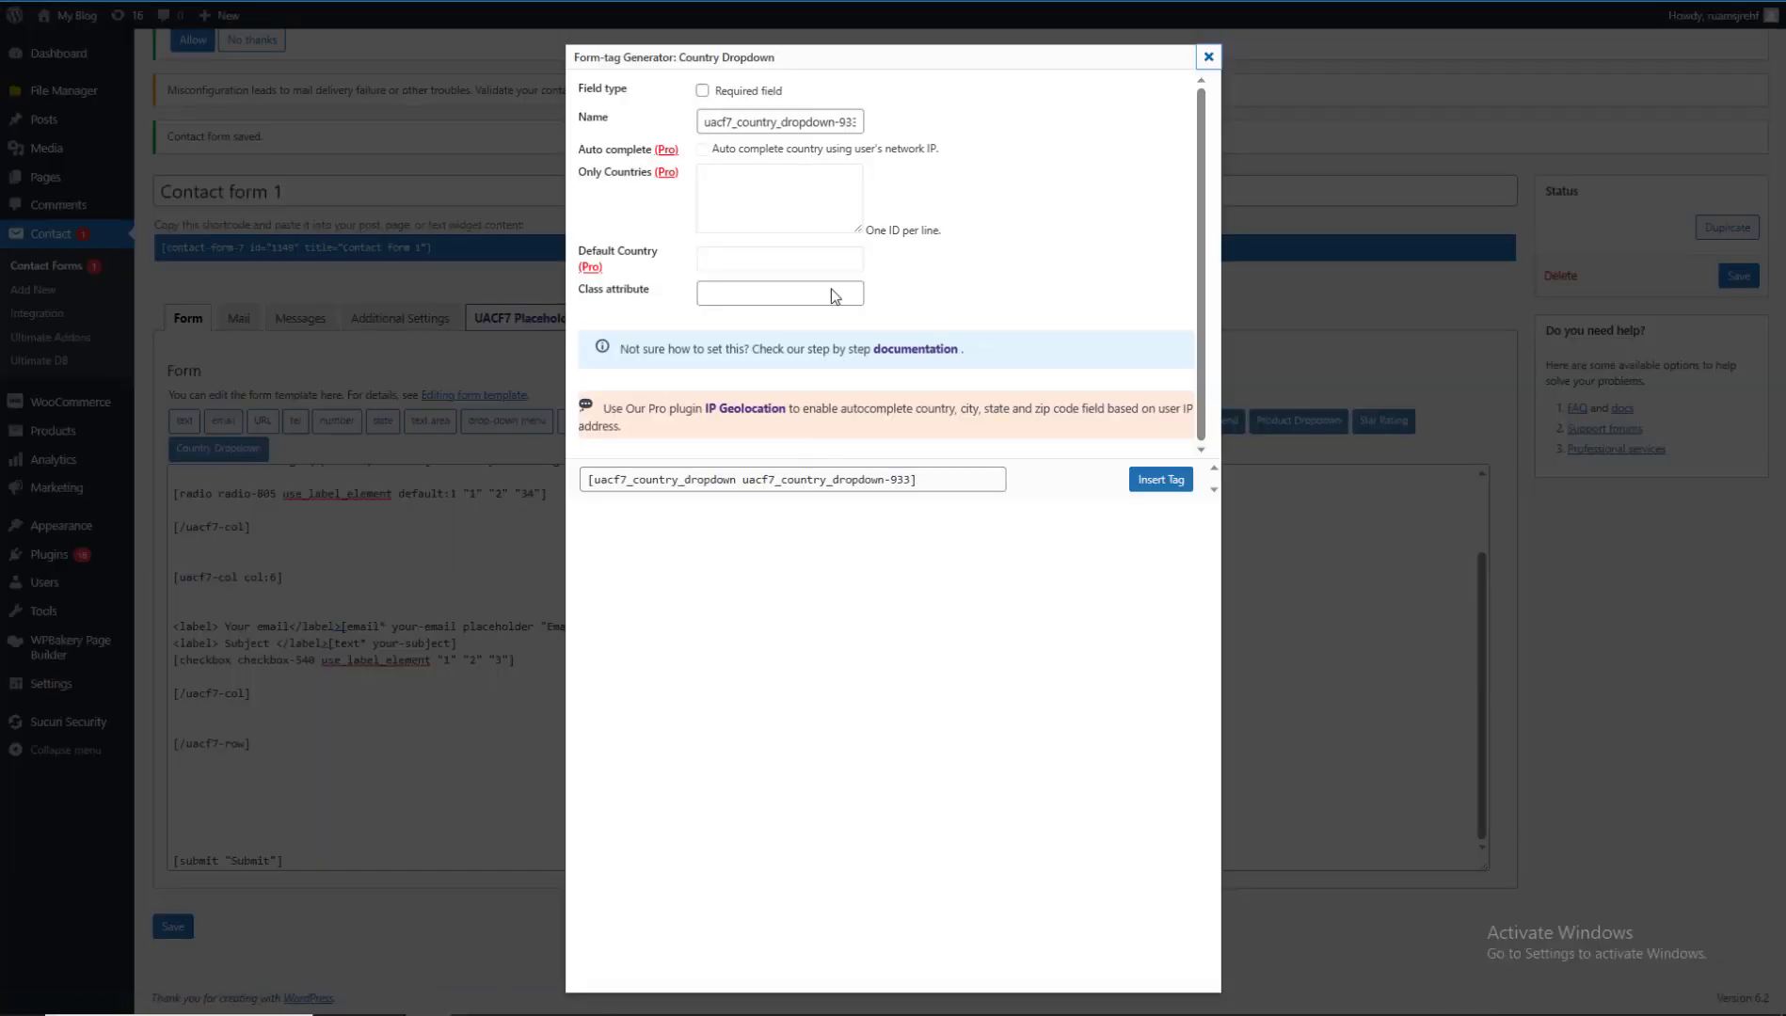
Insert a non-required Country Dropdown tag with class 'country' between the column row and Submit.
click(747, 121)
click(715, 201)
click(757, 296)
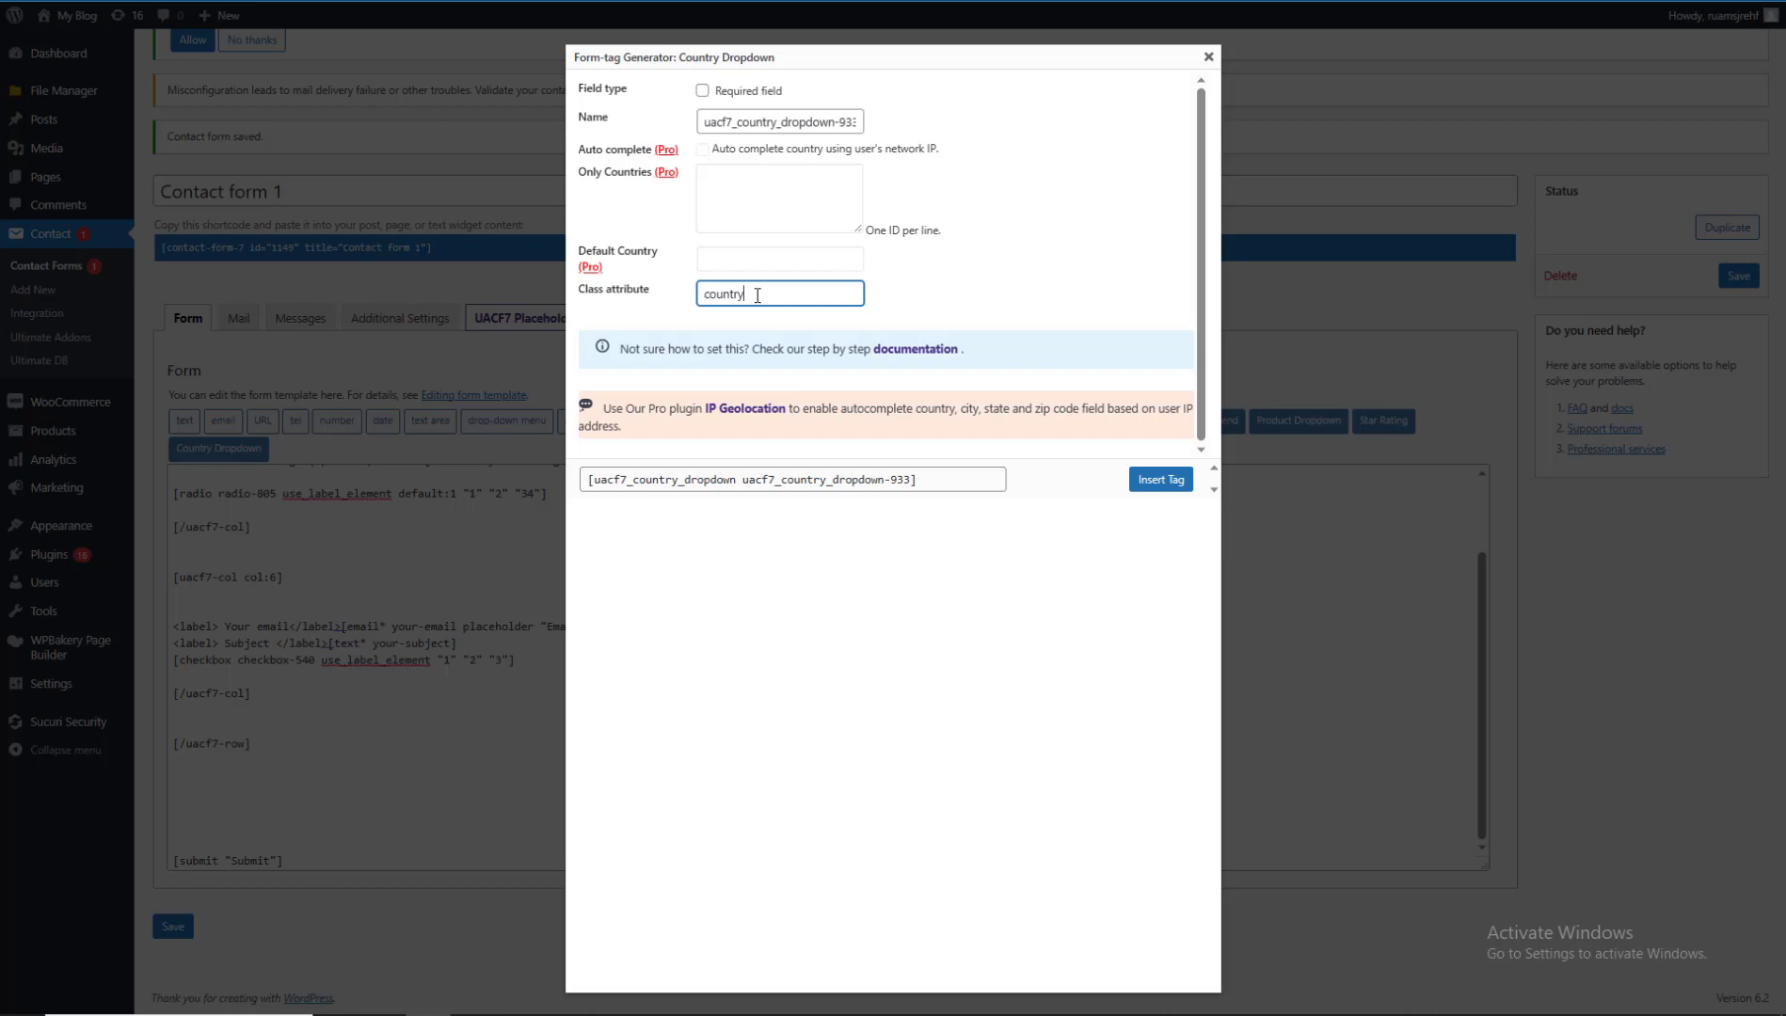
click(759, 194)
click(769, 92)
click(777, 94)
drag(780, 122, 917, 141)
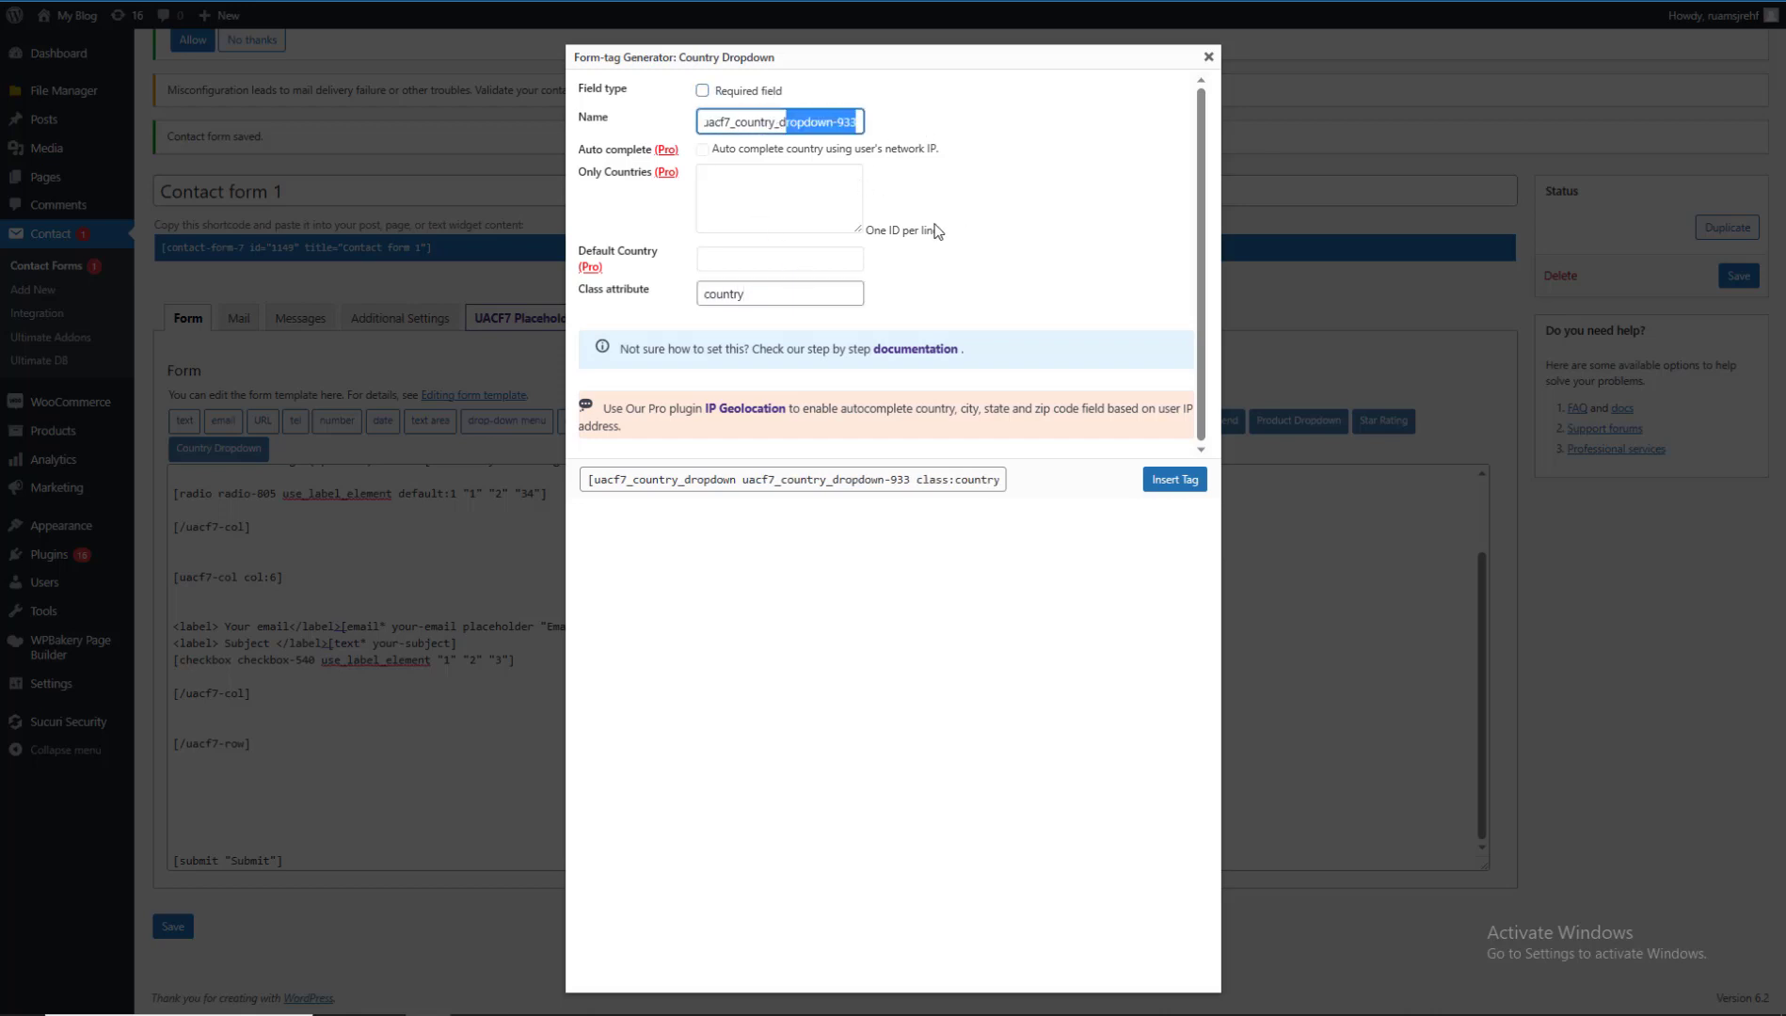
click(805, 207)
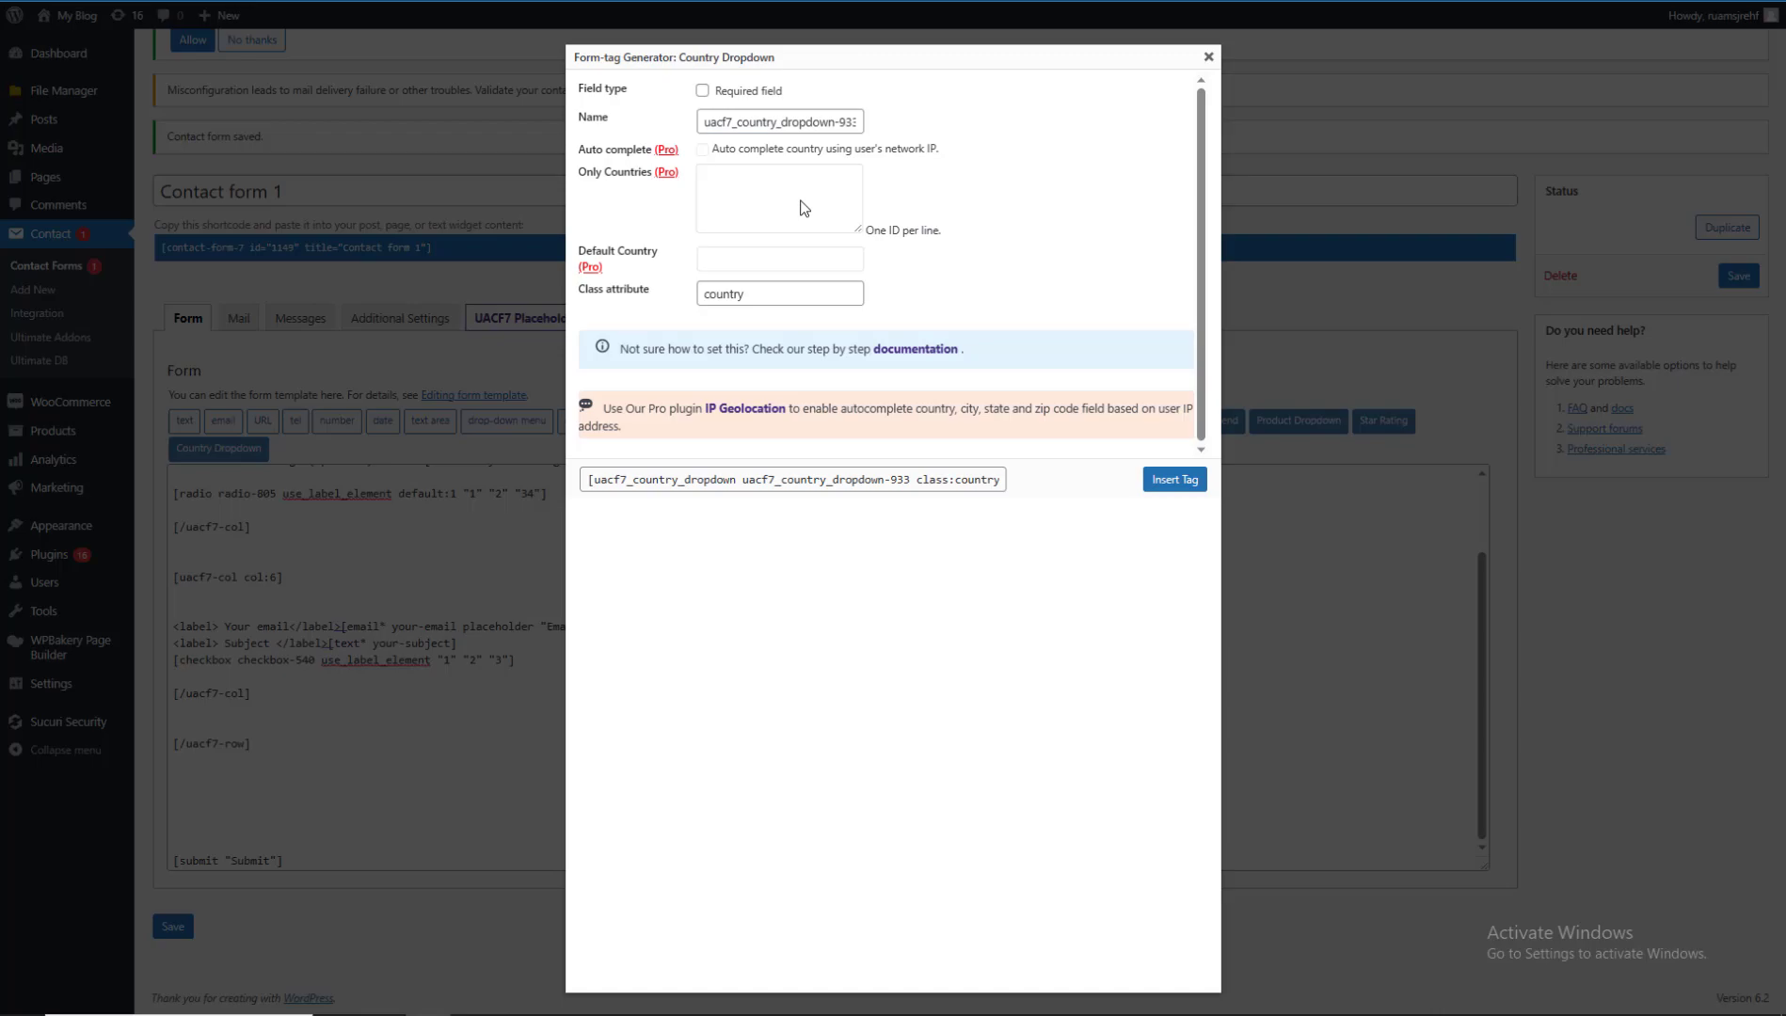
click(1172, 482)
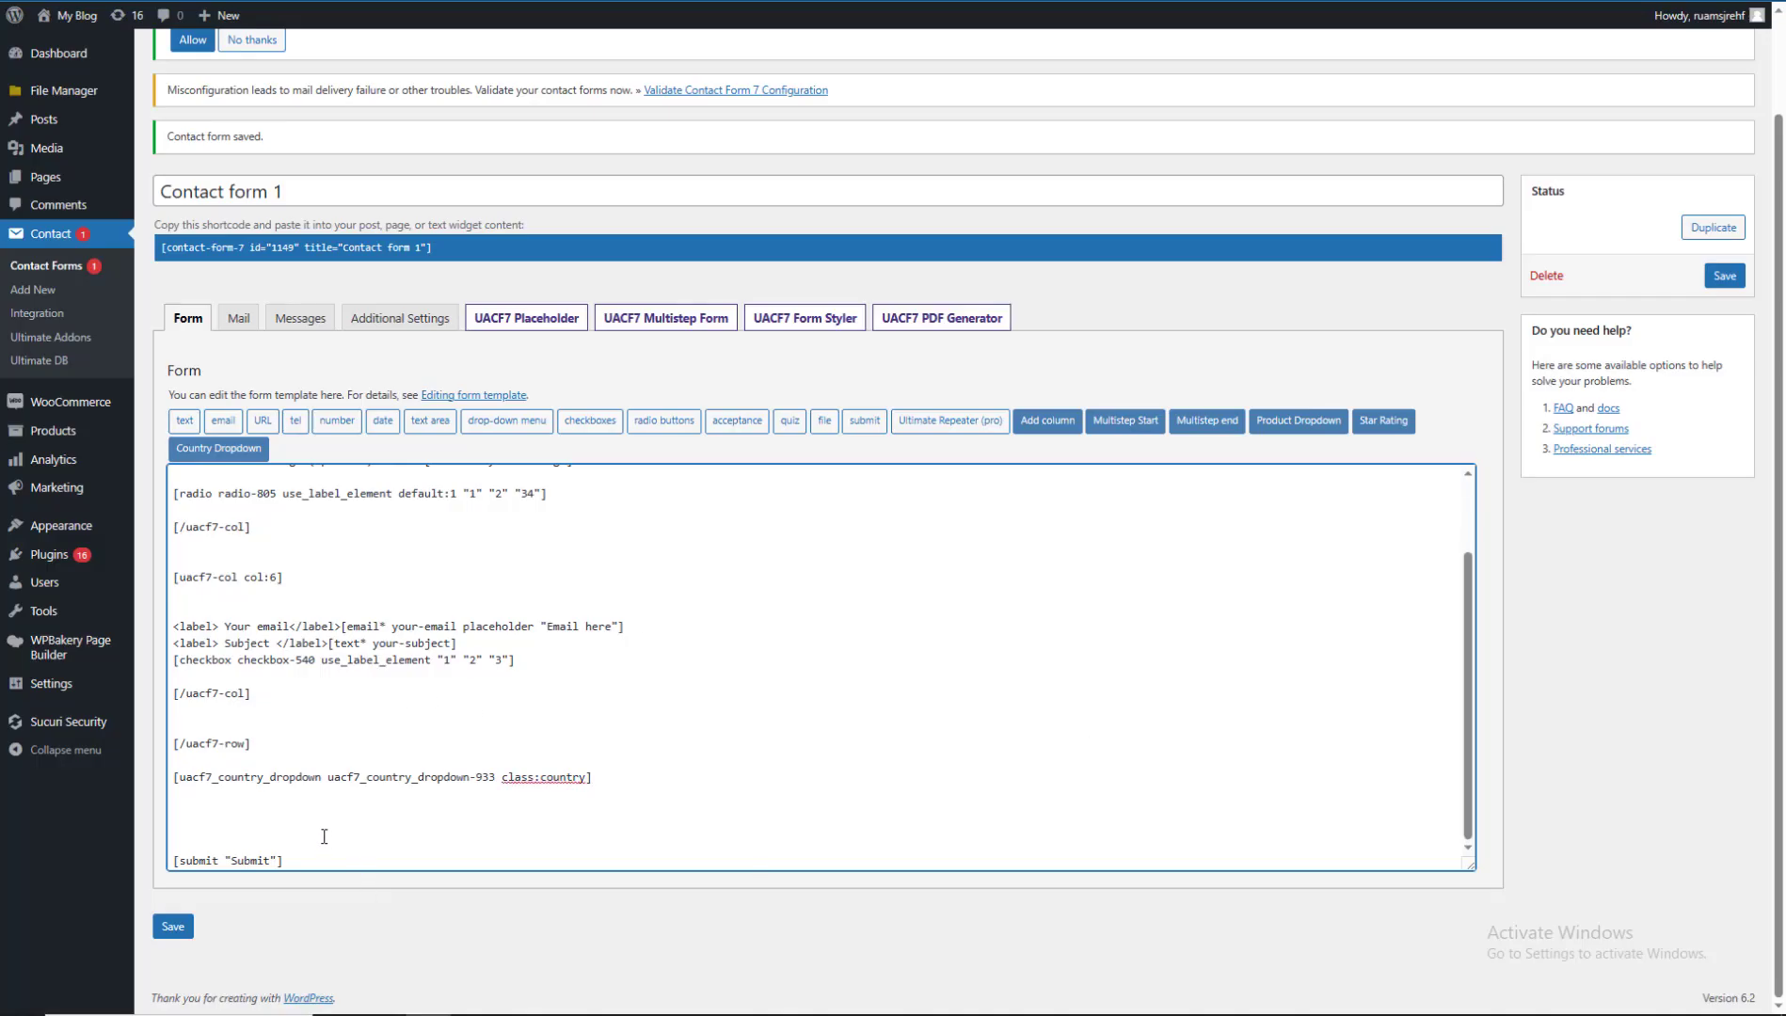
key(BackSpace)
key(BackSpace)
Save the form and reload the live contact page to show the country field.
click(172, 925)
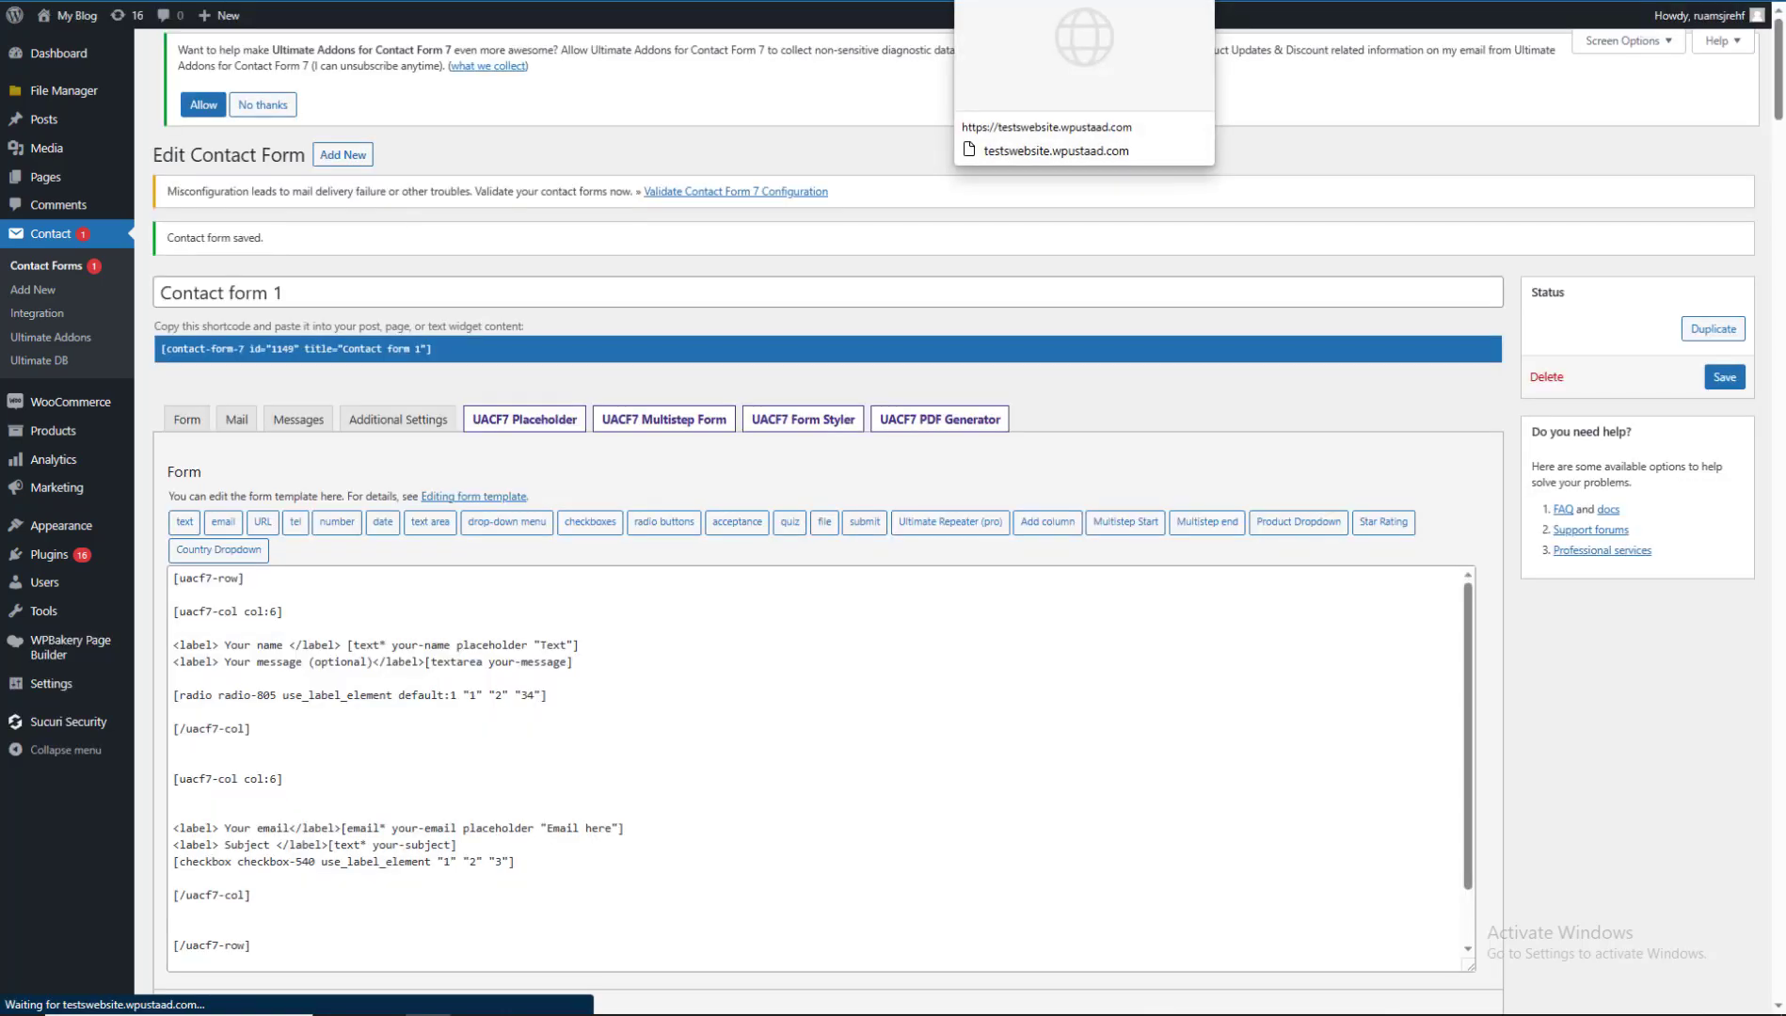
key(ctrl+Tab)
key(F5)
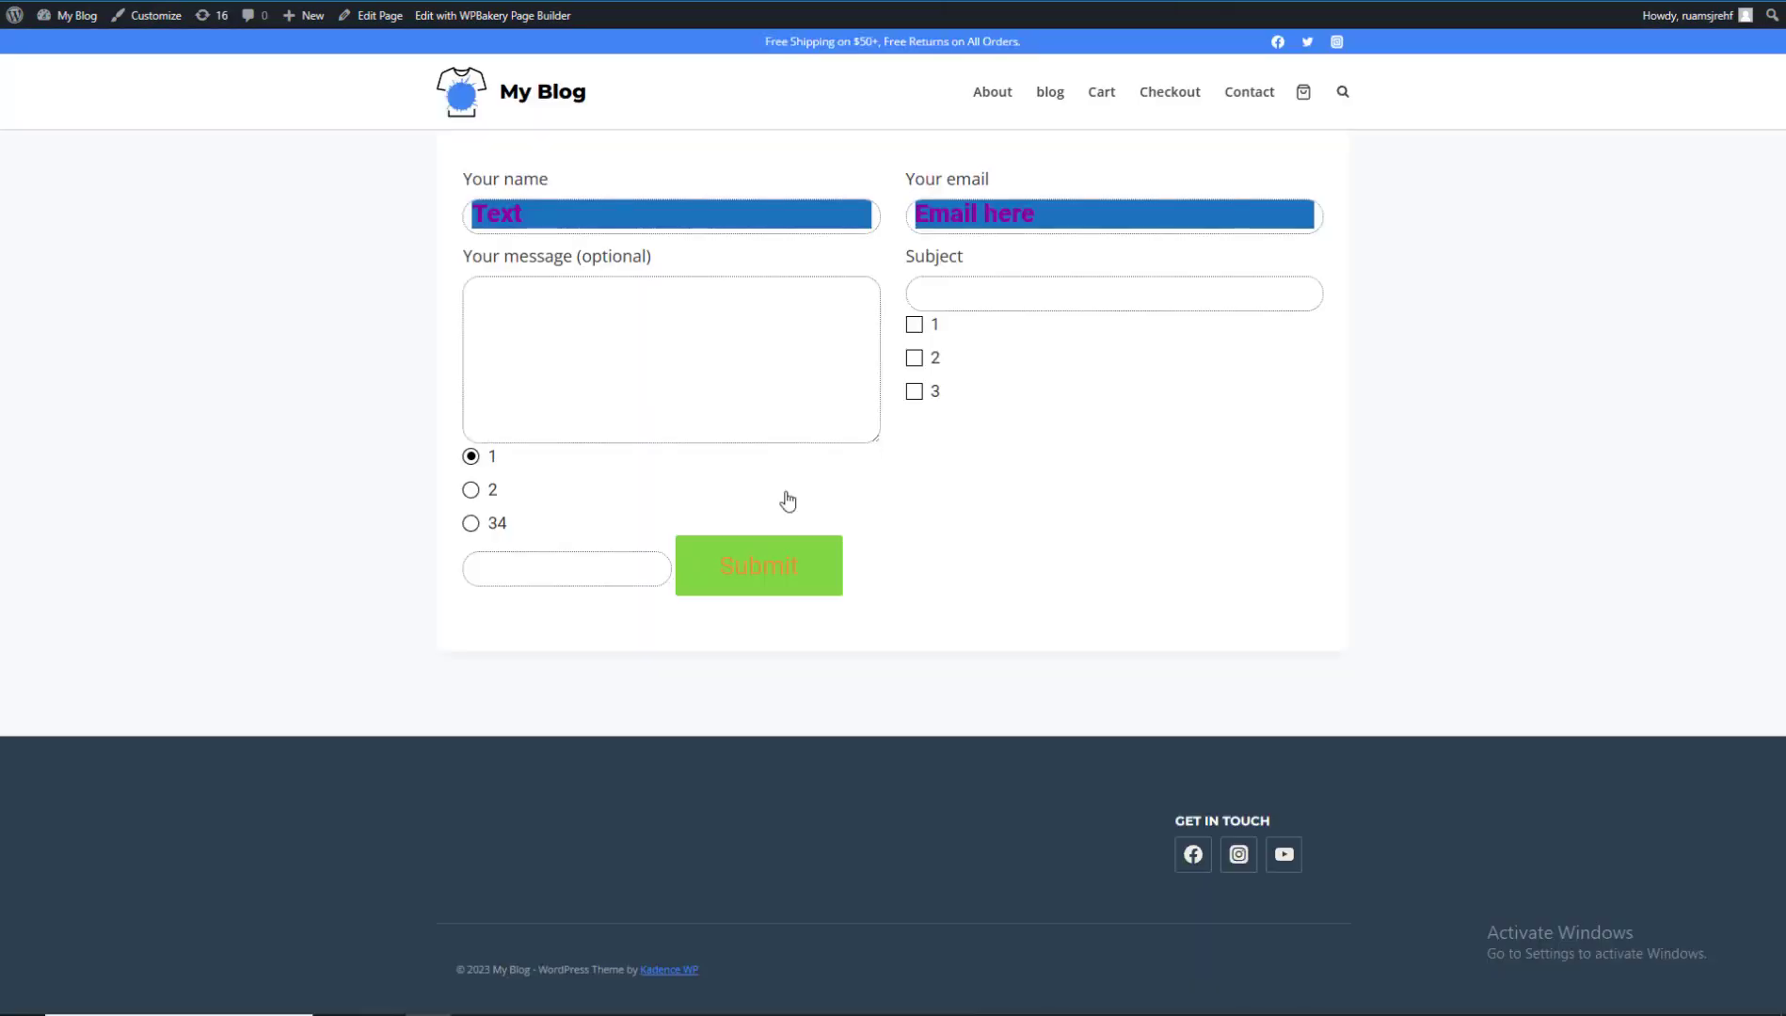
Choose Colombia in the live country dropdown, then return to the form editor.
click(480, 553)
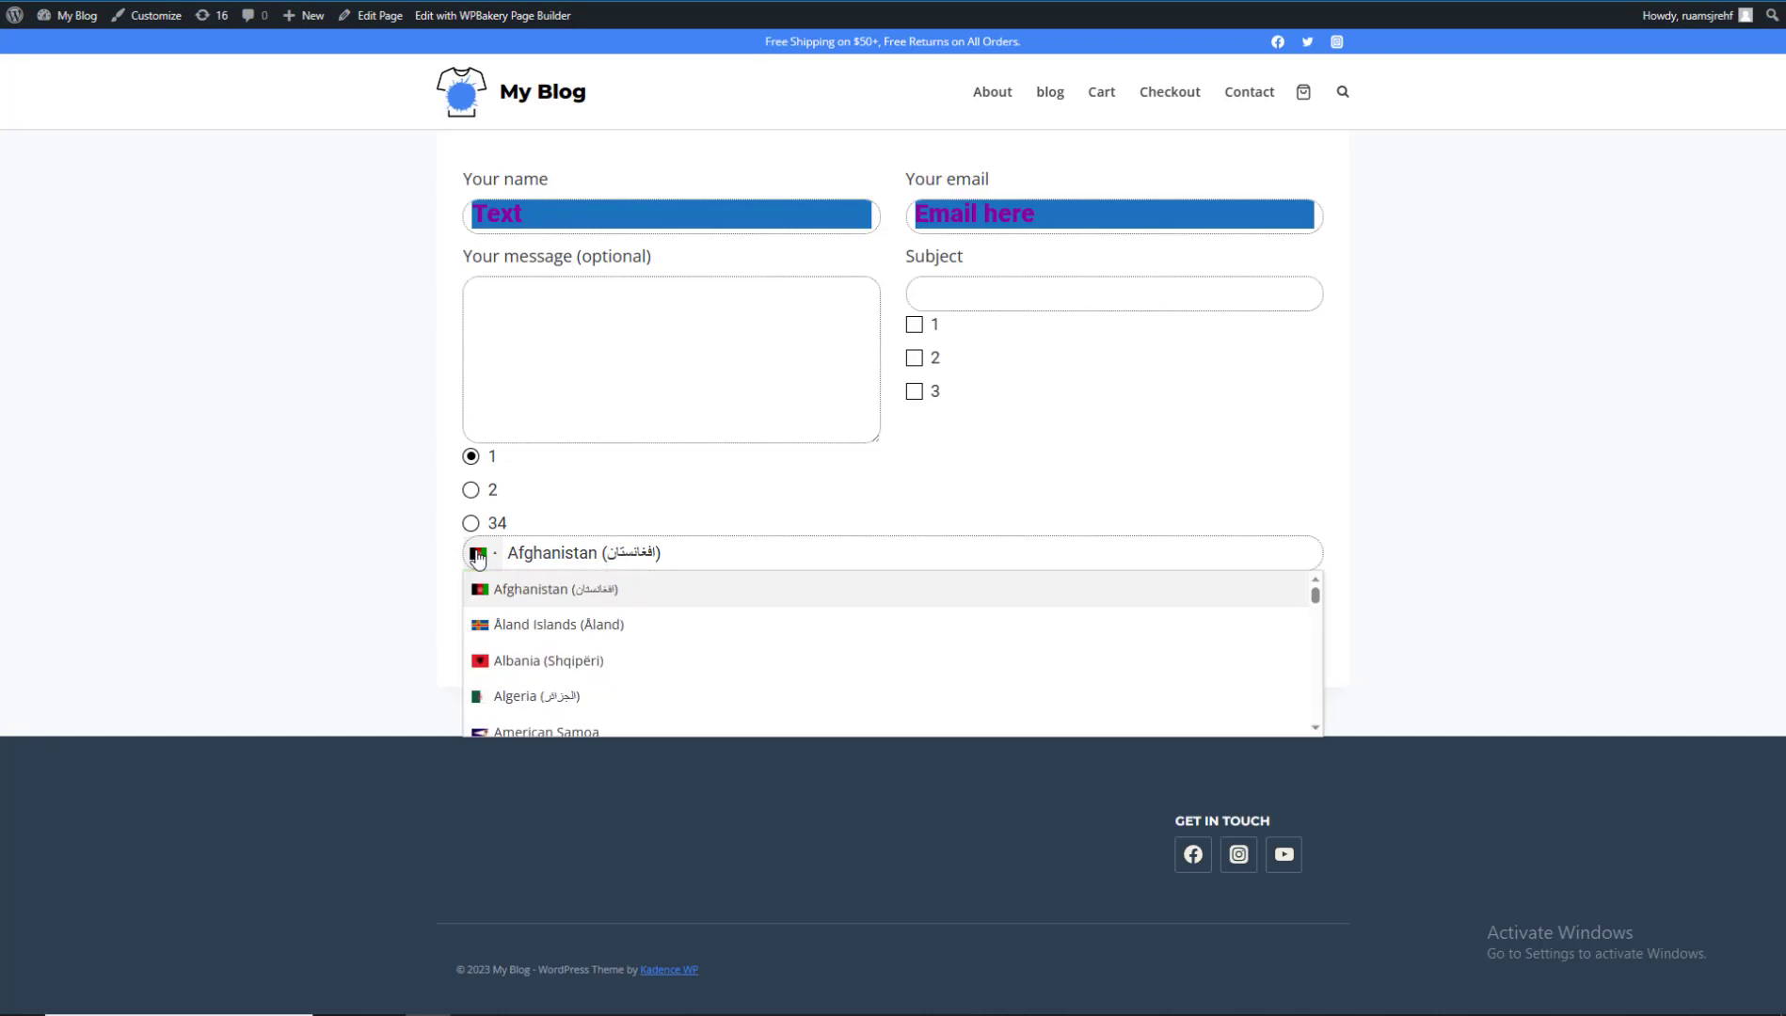
scroll(594, 669, down, 2)
scroll(594, 669, down, 15)
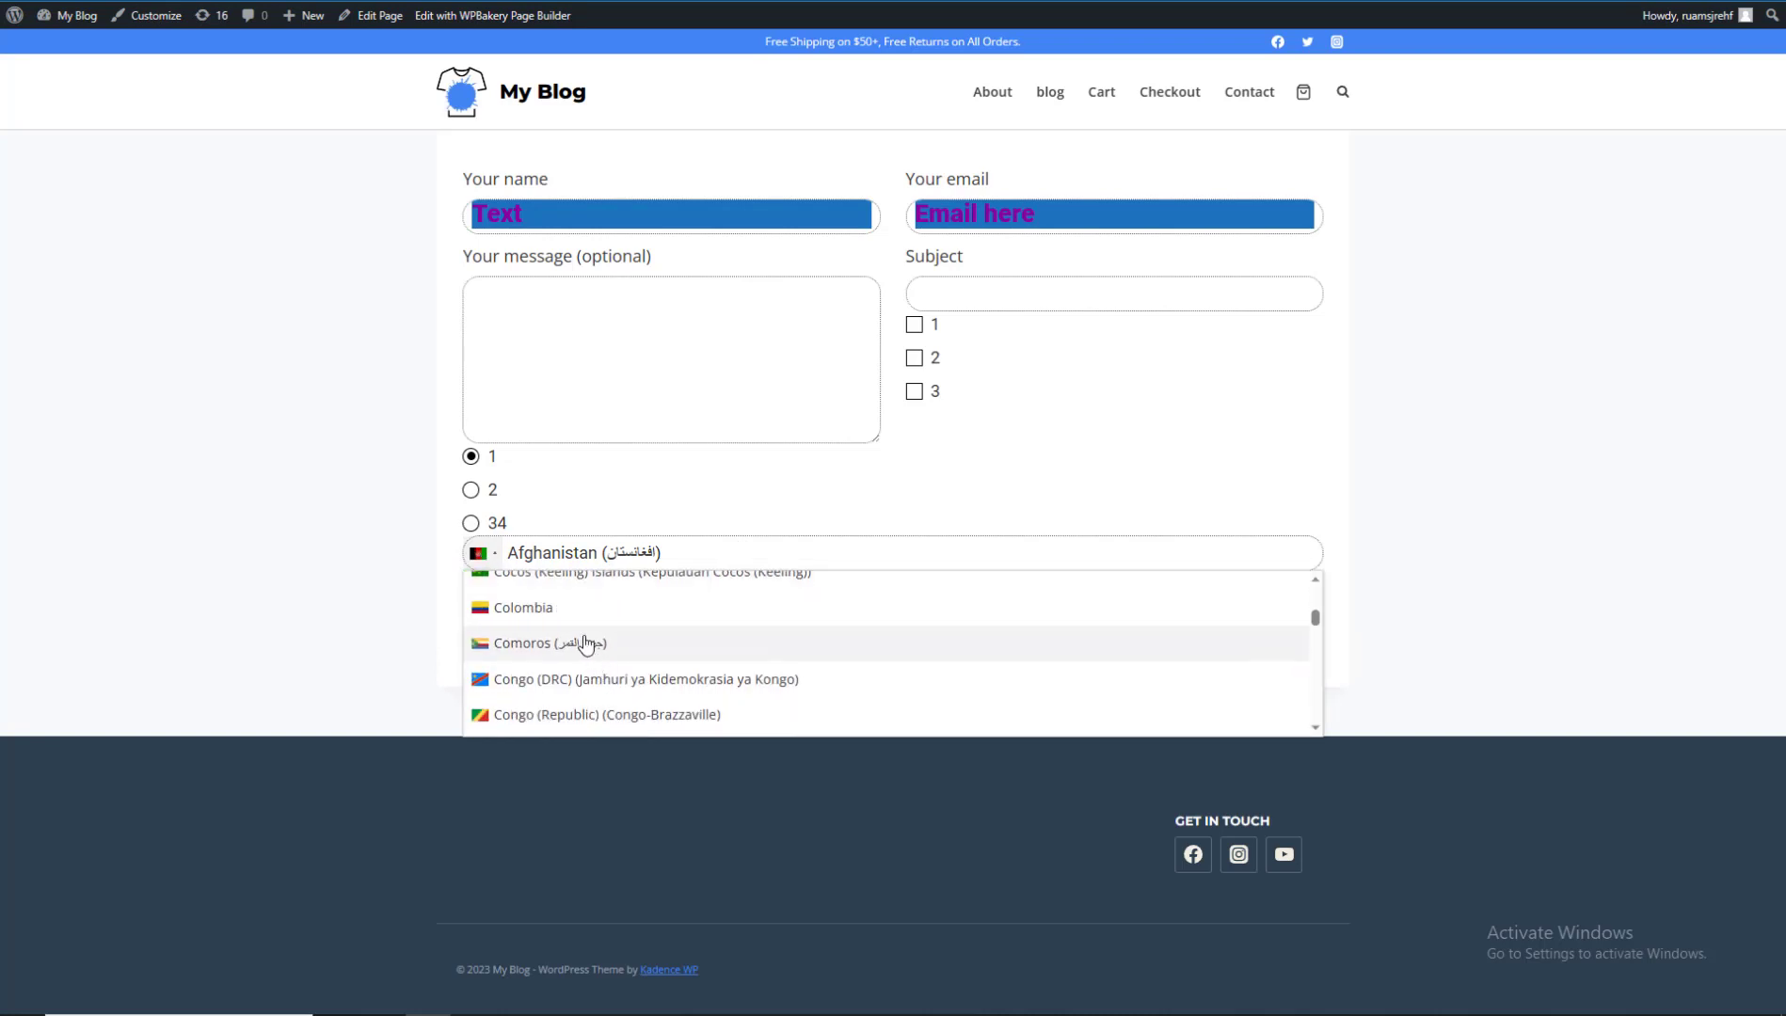
click(583, 613)
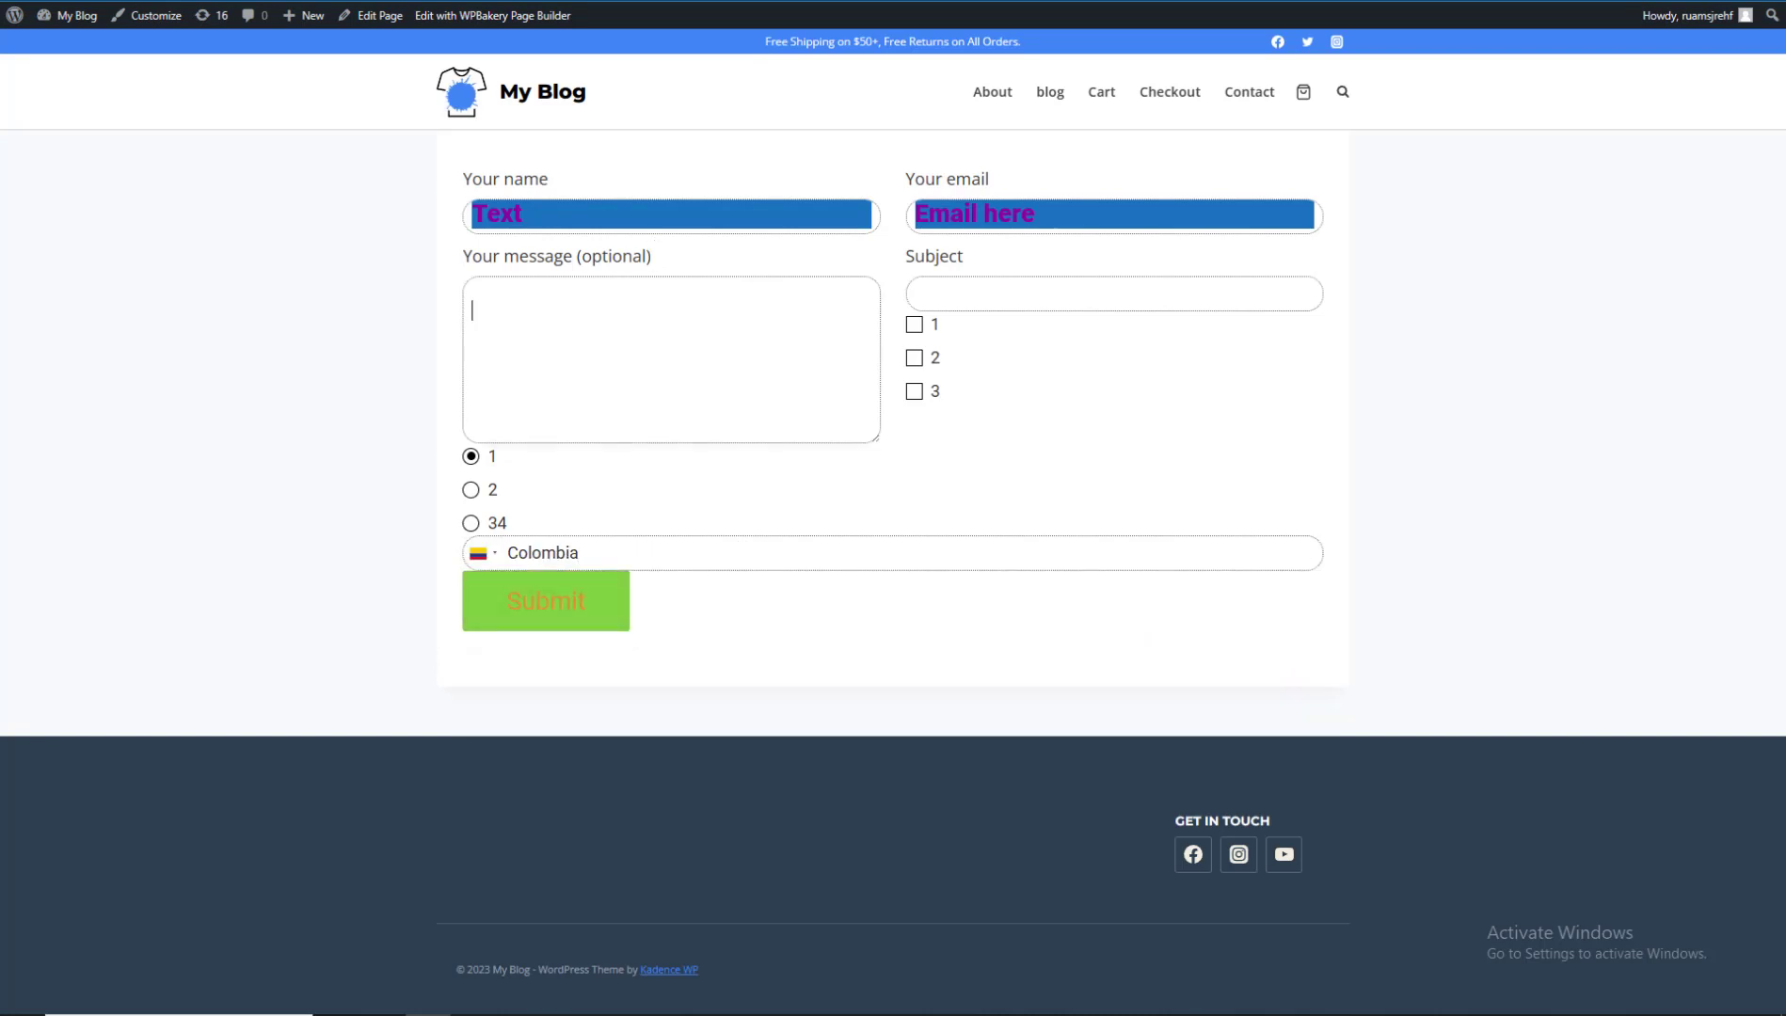
key(ctrl+Tab)
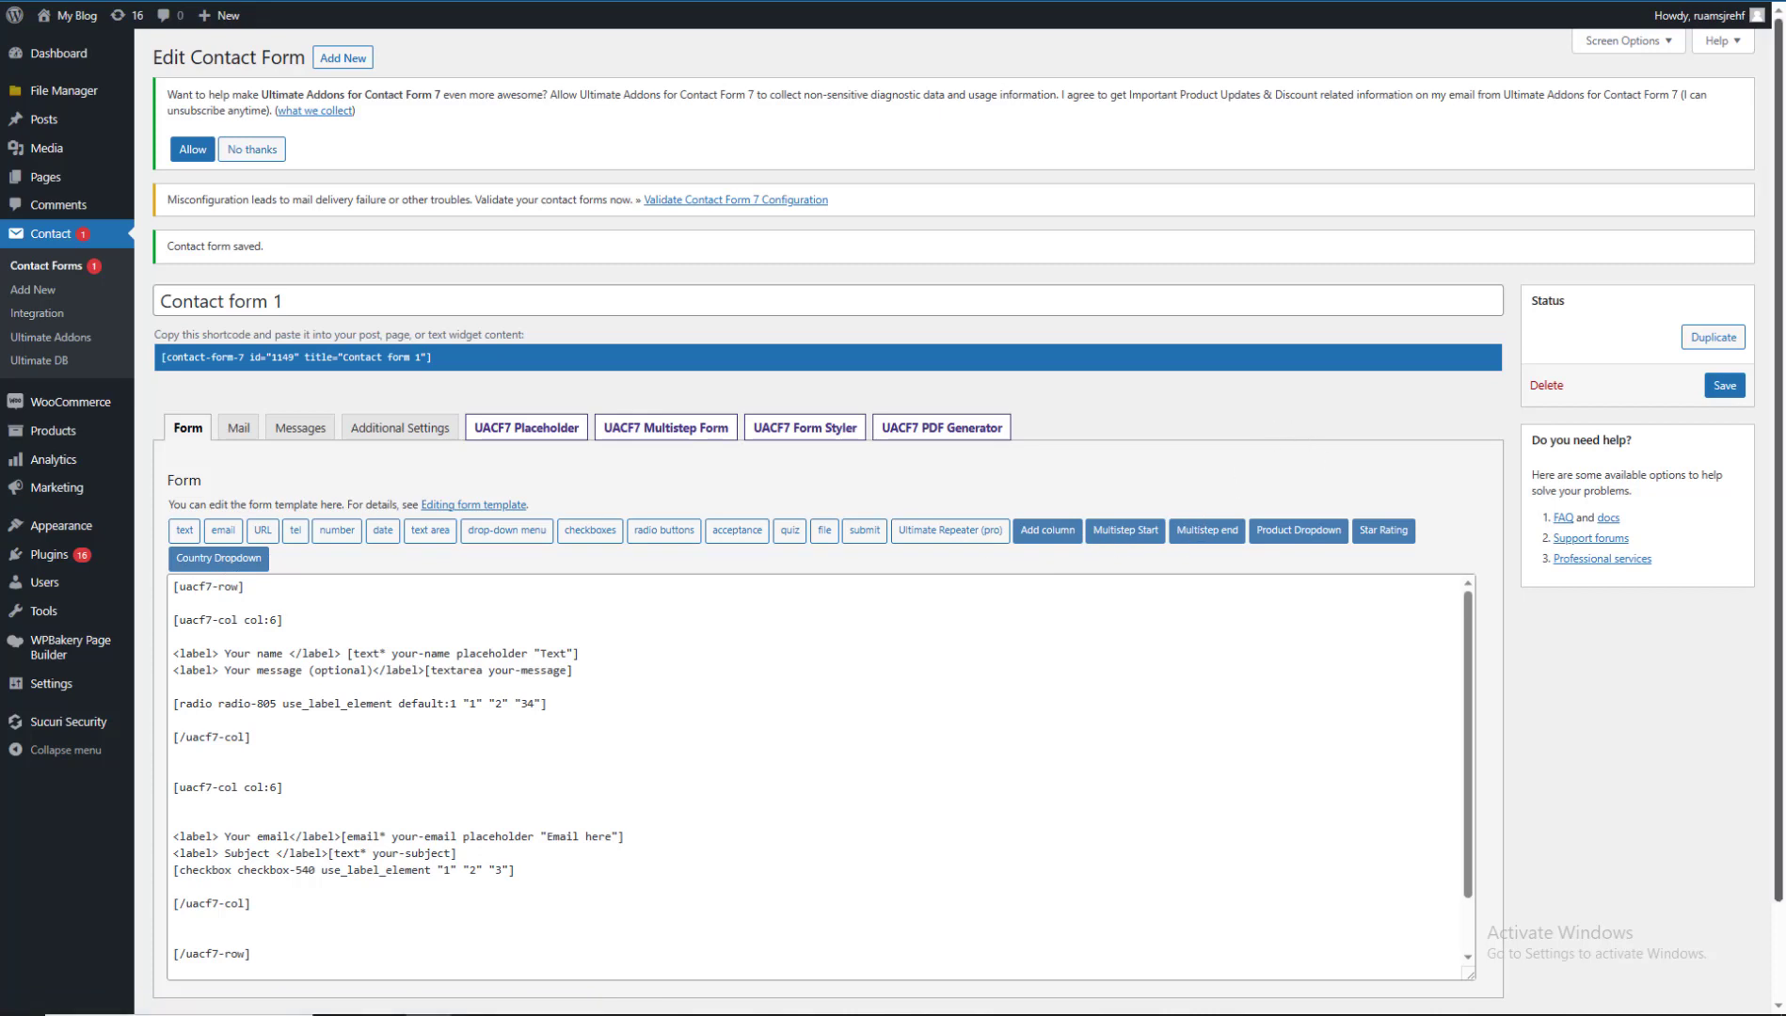
scroll(1278, 460, down, 1)
click(288, 766)
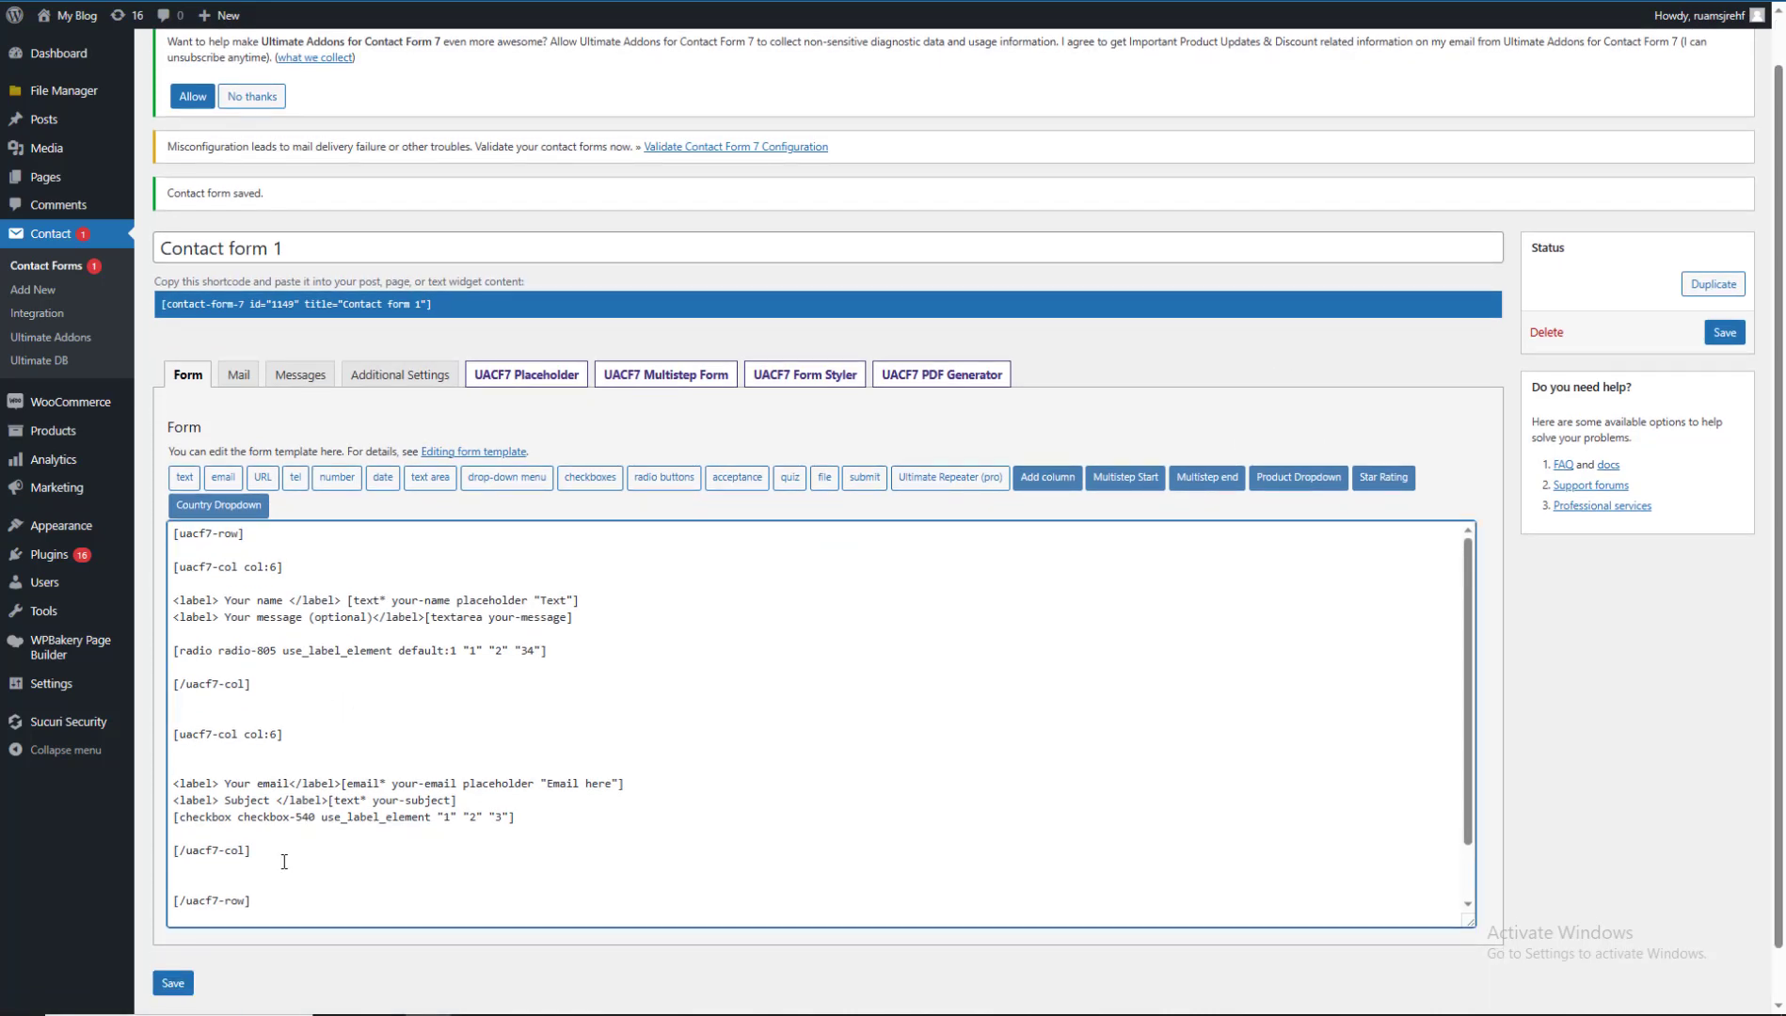
scroll(362, 836, down, 1)
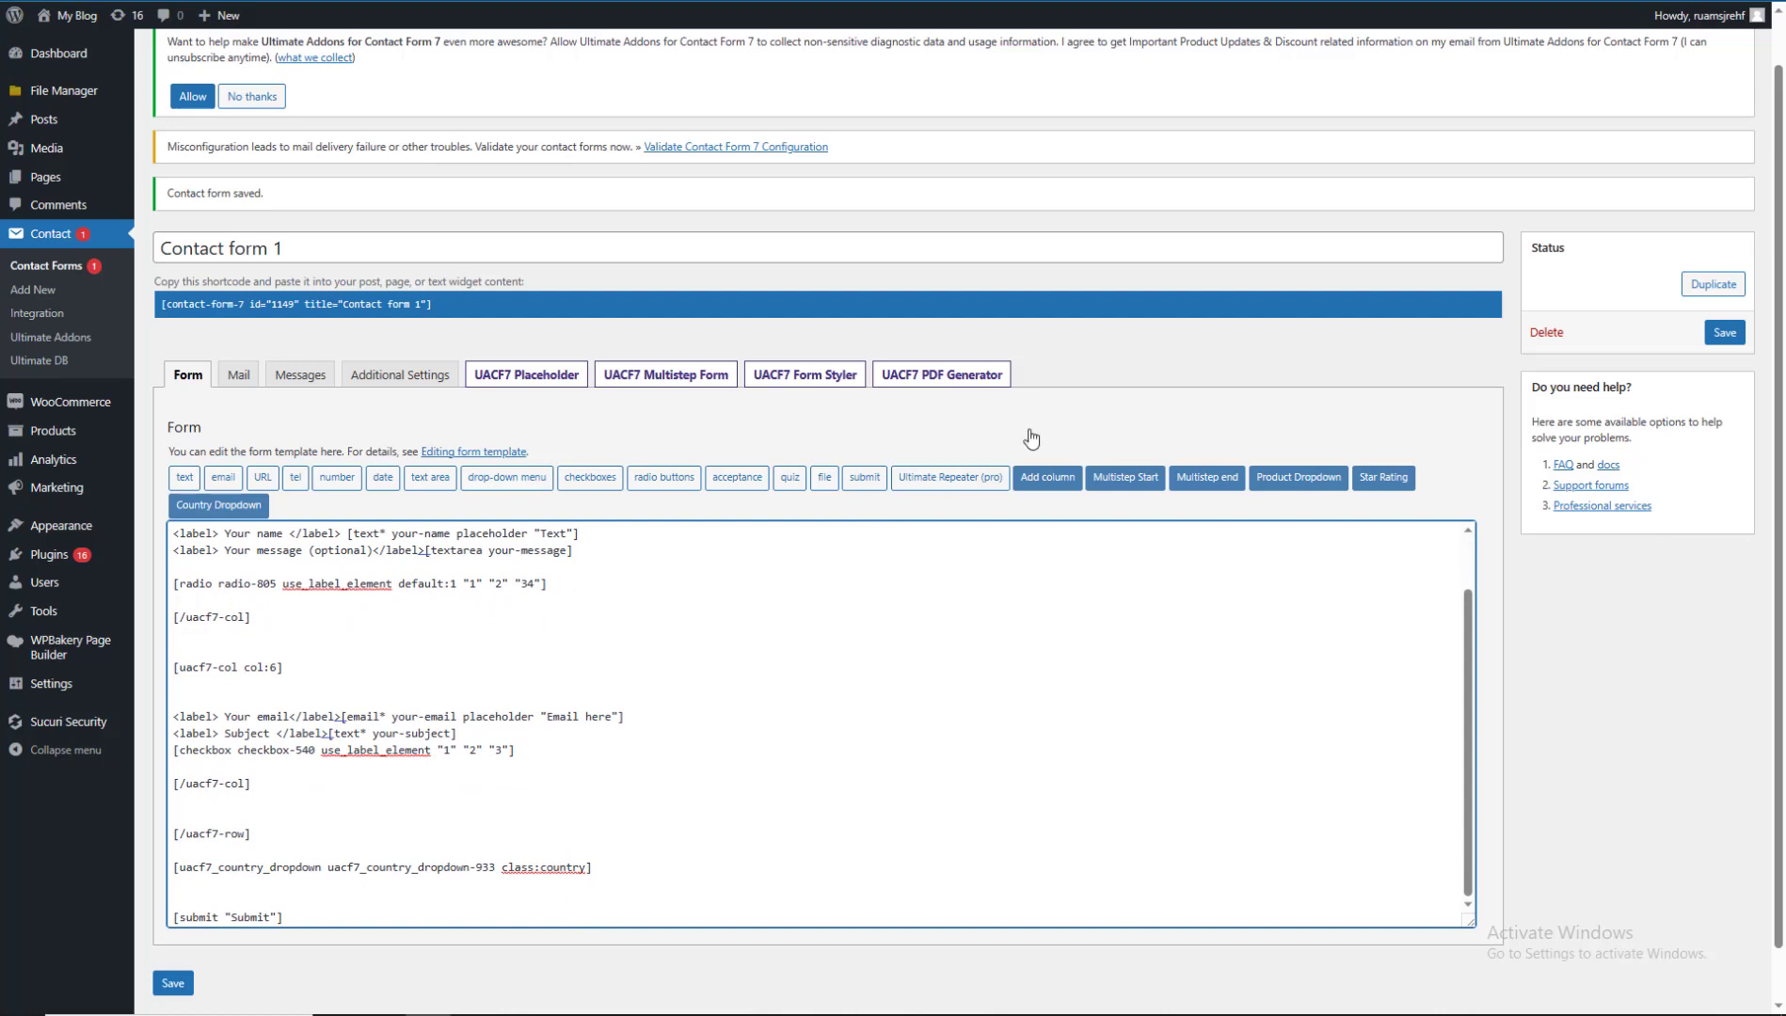
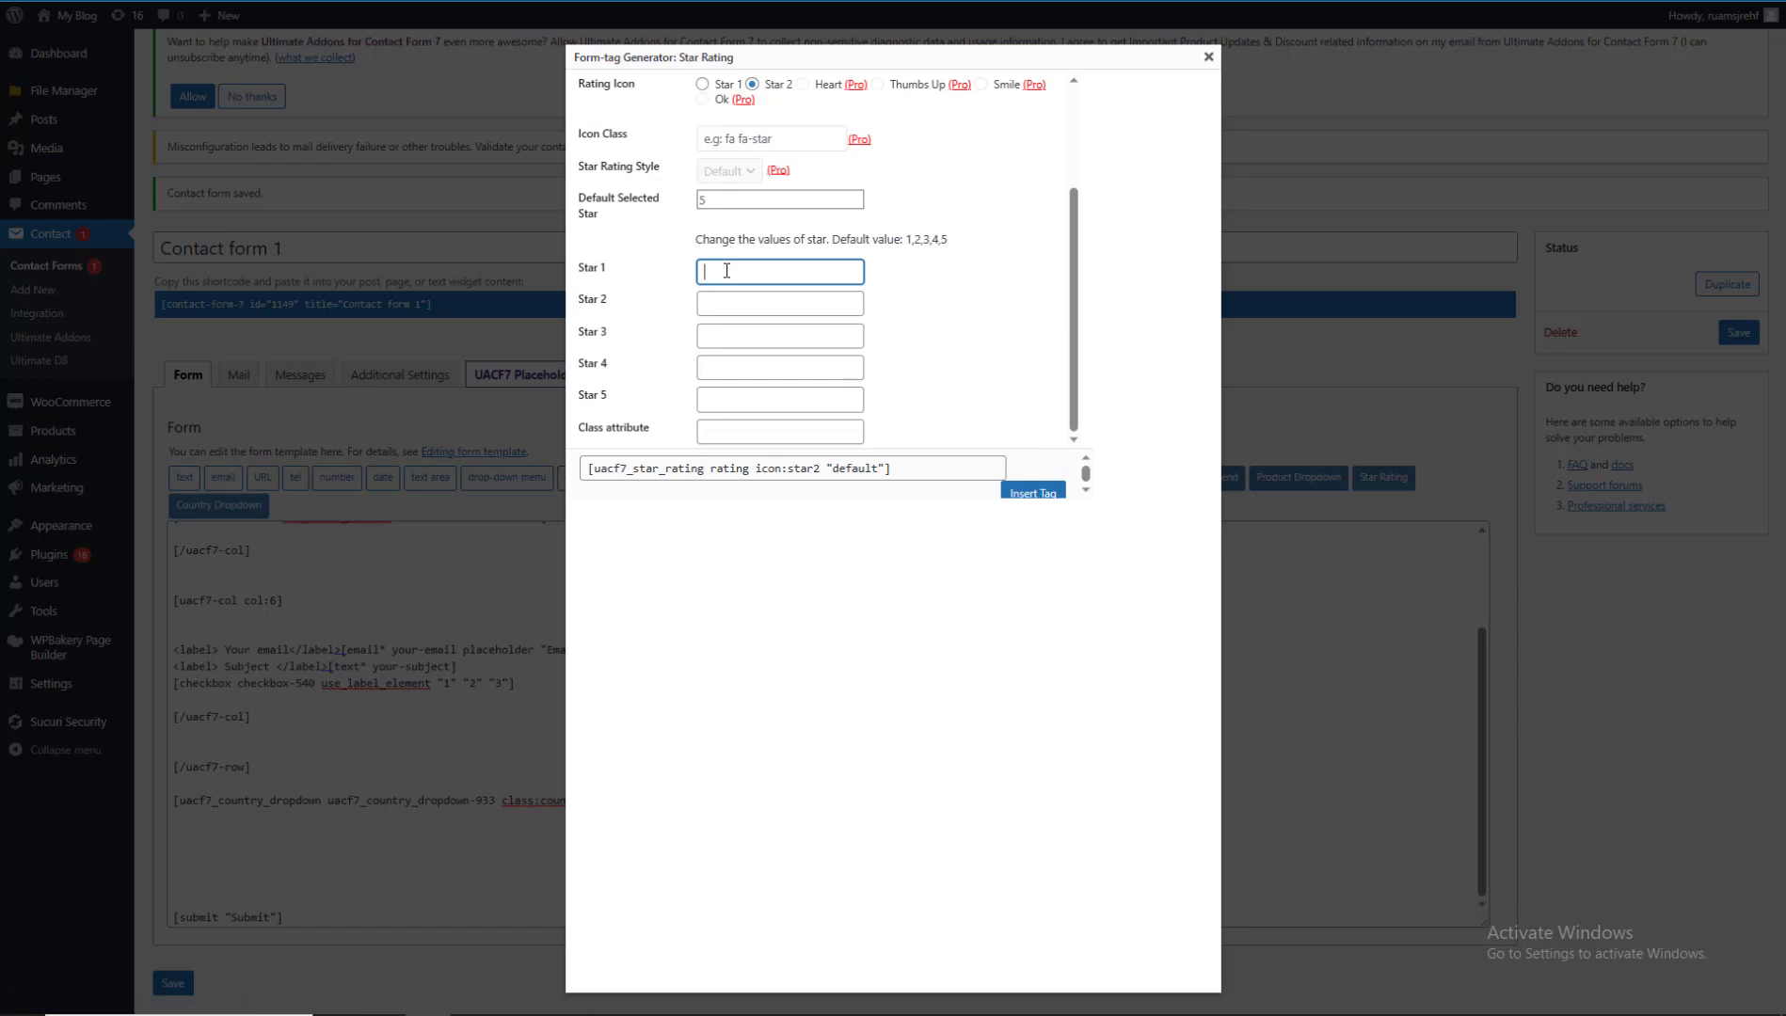
Enter star values 2–5, set class 'stars', and insert the star rating tag.
click(721, 302)
text(2)
click(722, 335)
text(3)
click(721, 367)
text(4)
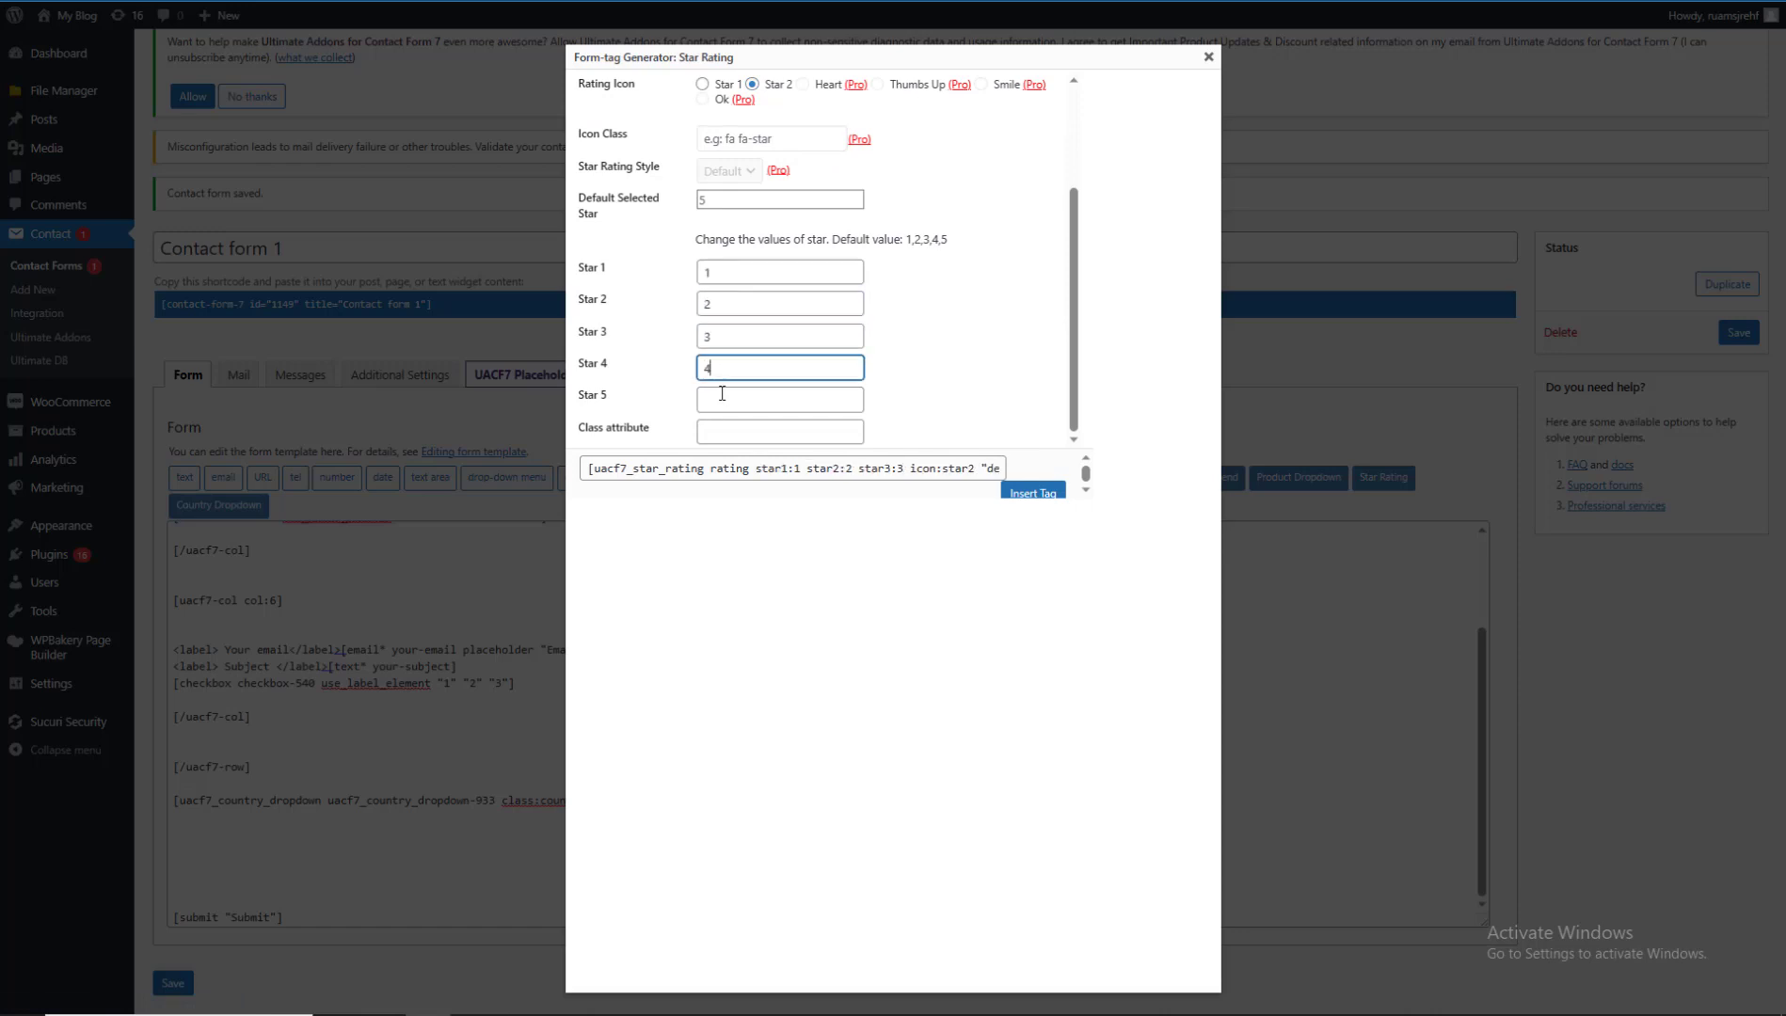
click(722, 397)
text(5)
click(724, 434)
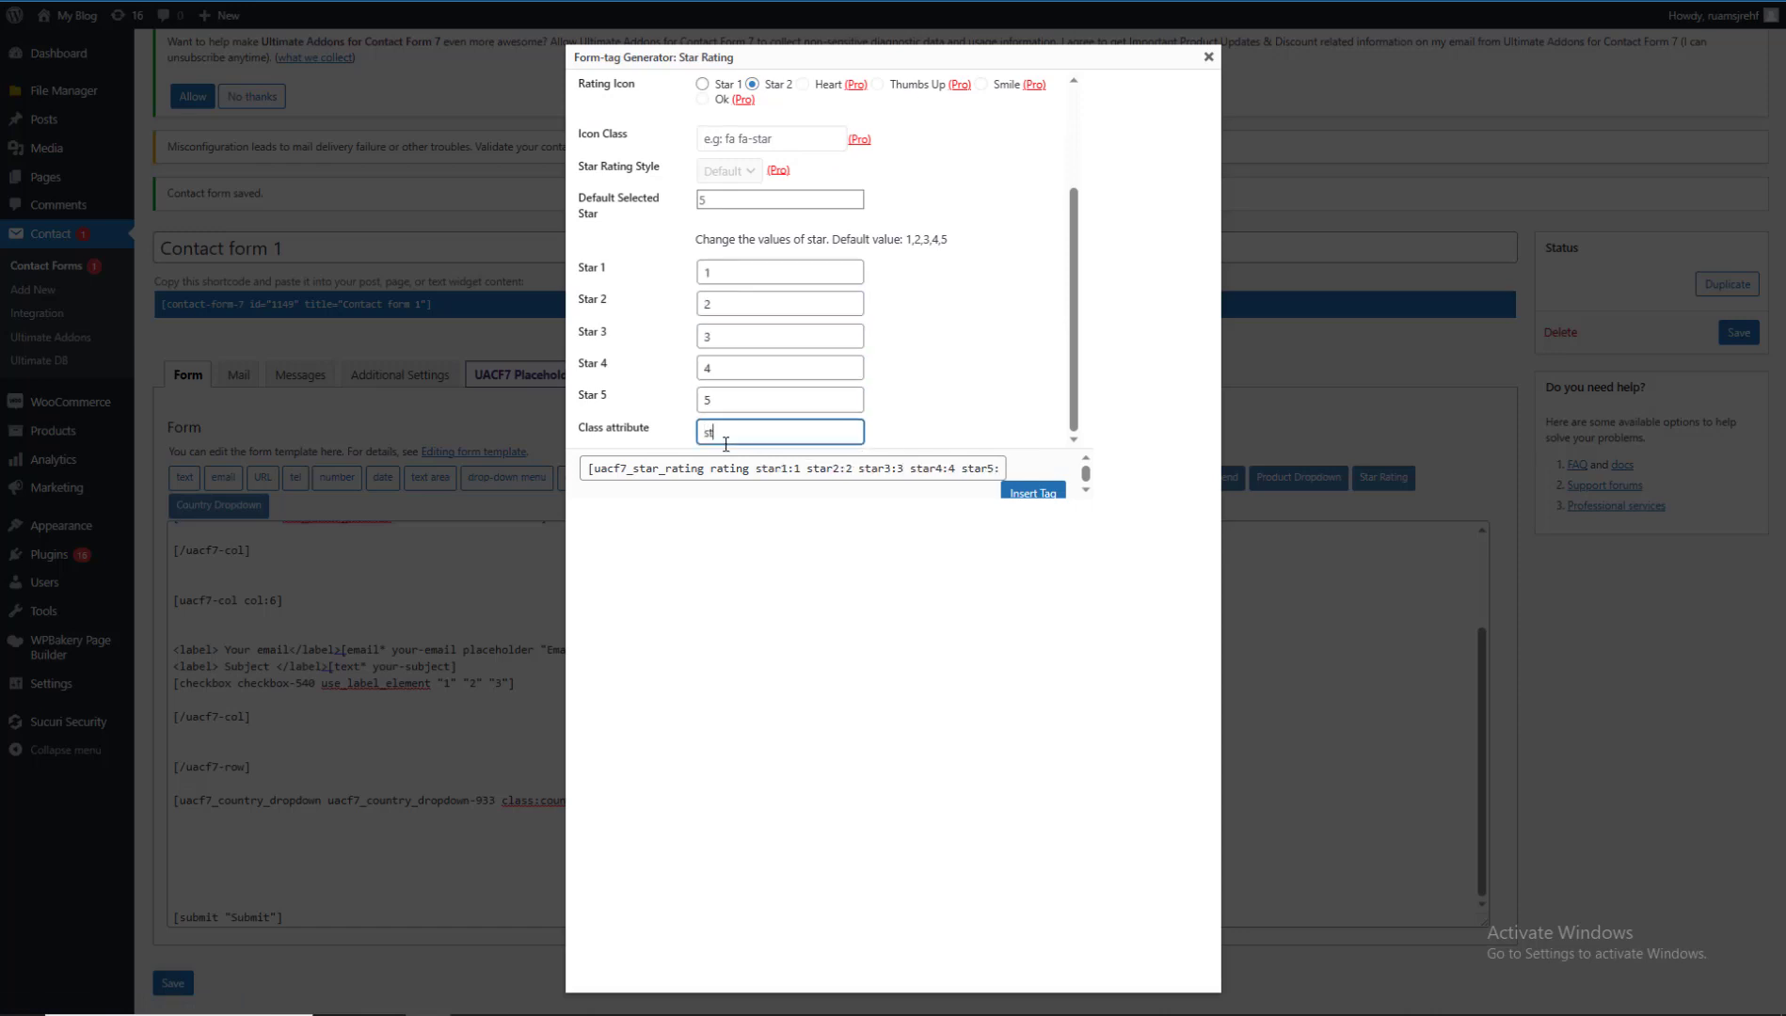
text(stars)
click(1032, 491)
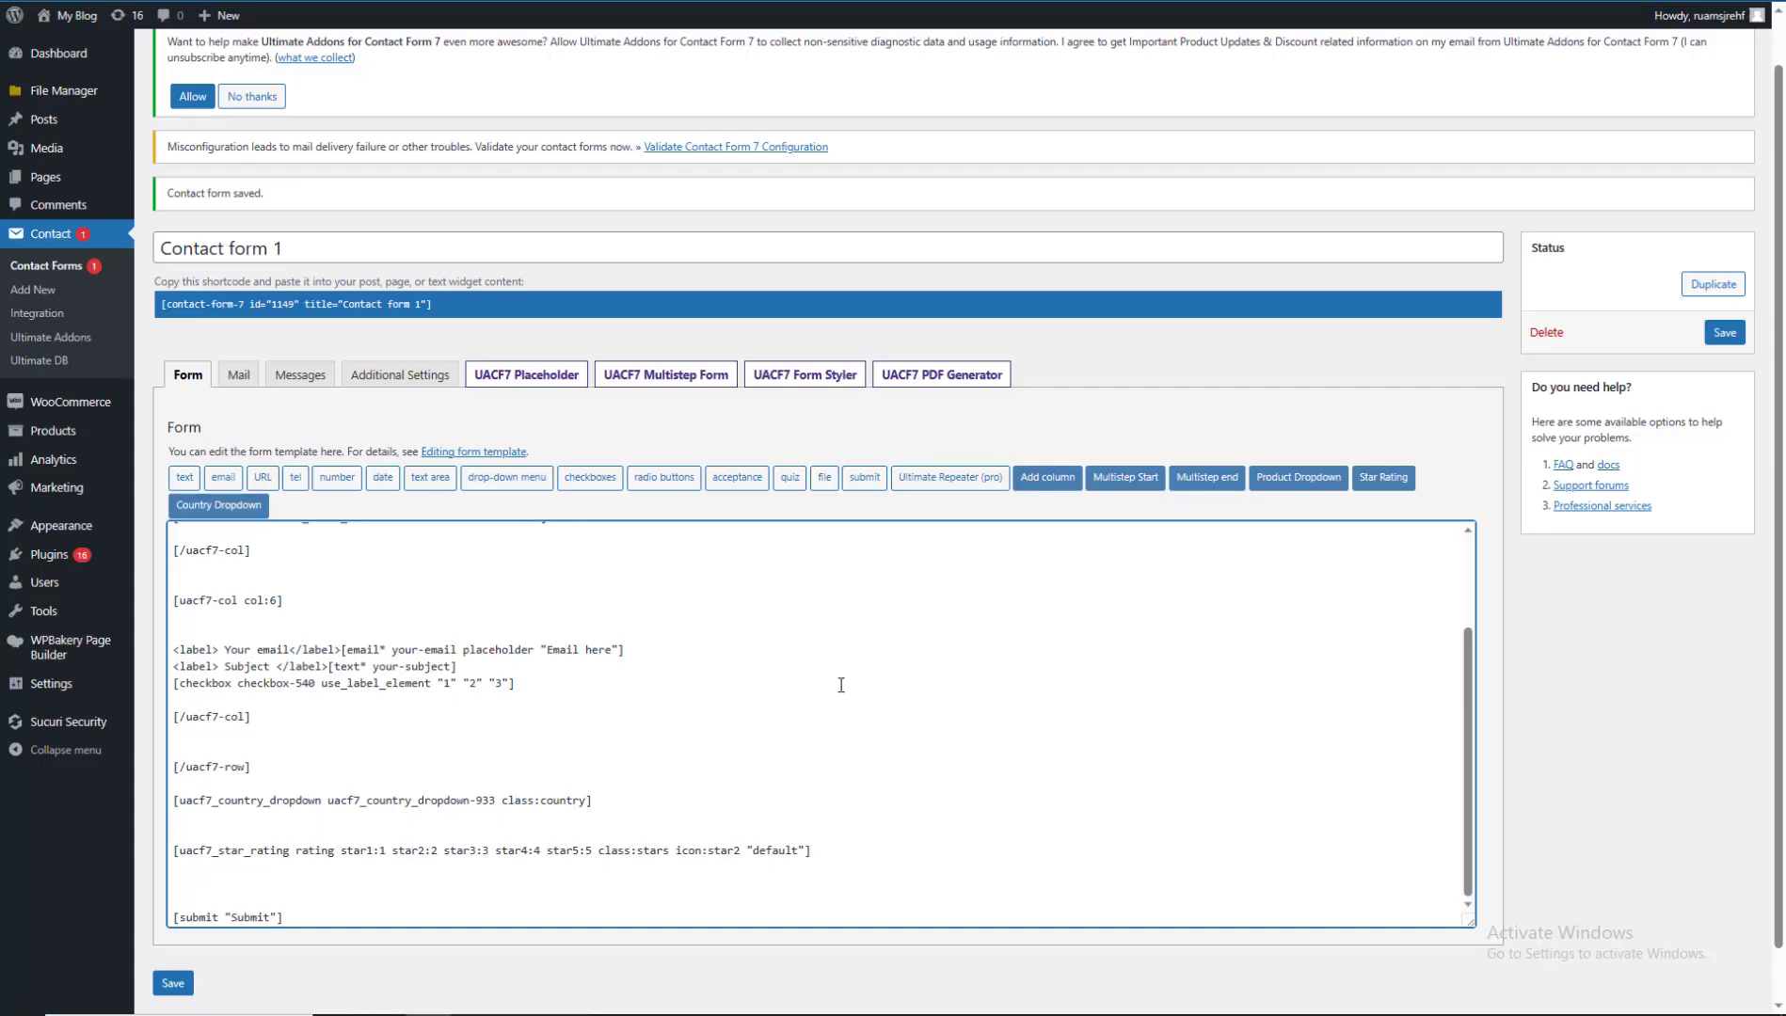
Save the form and add blank lines above the [submit] line.
click(1721, 277)
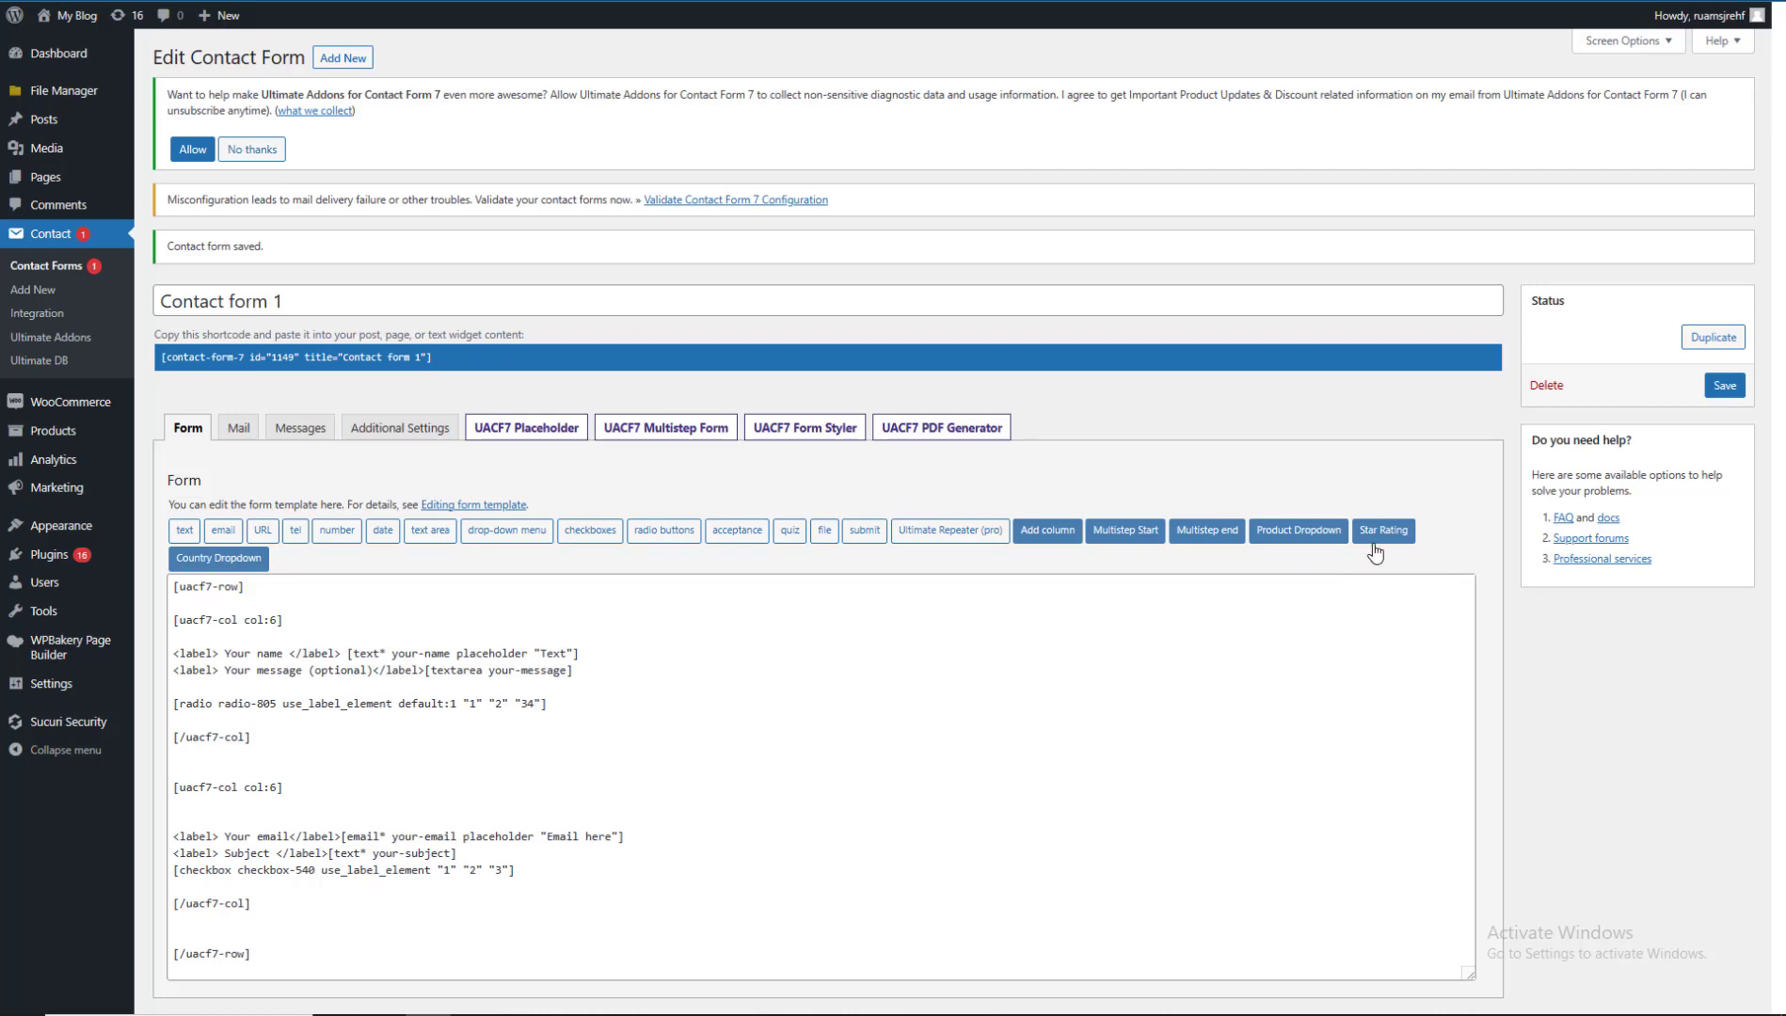
scroll(762, 554, down, 1)
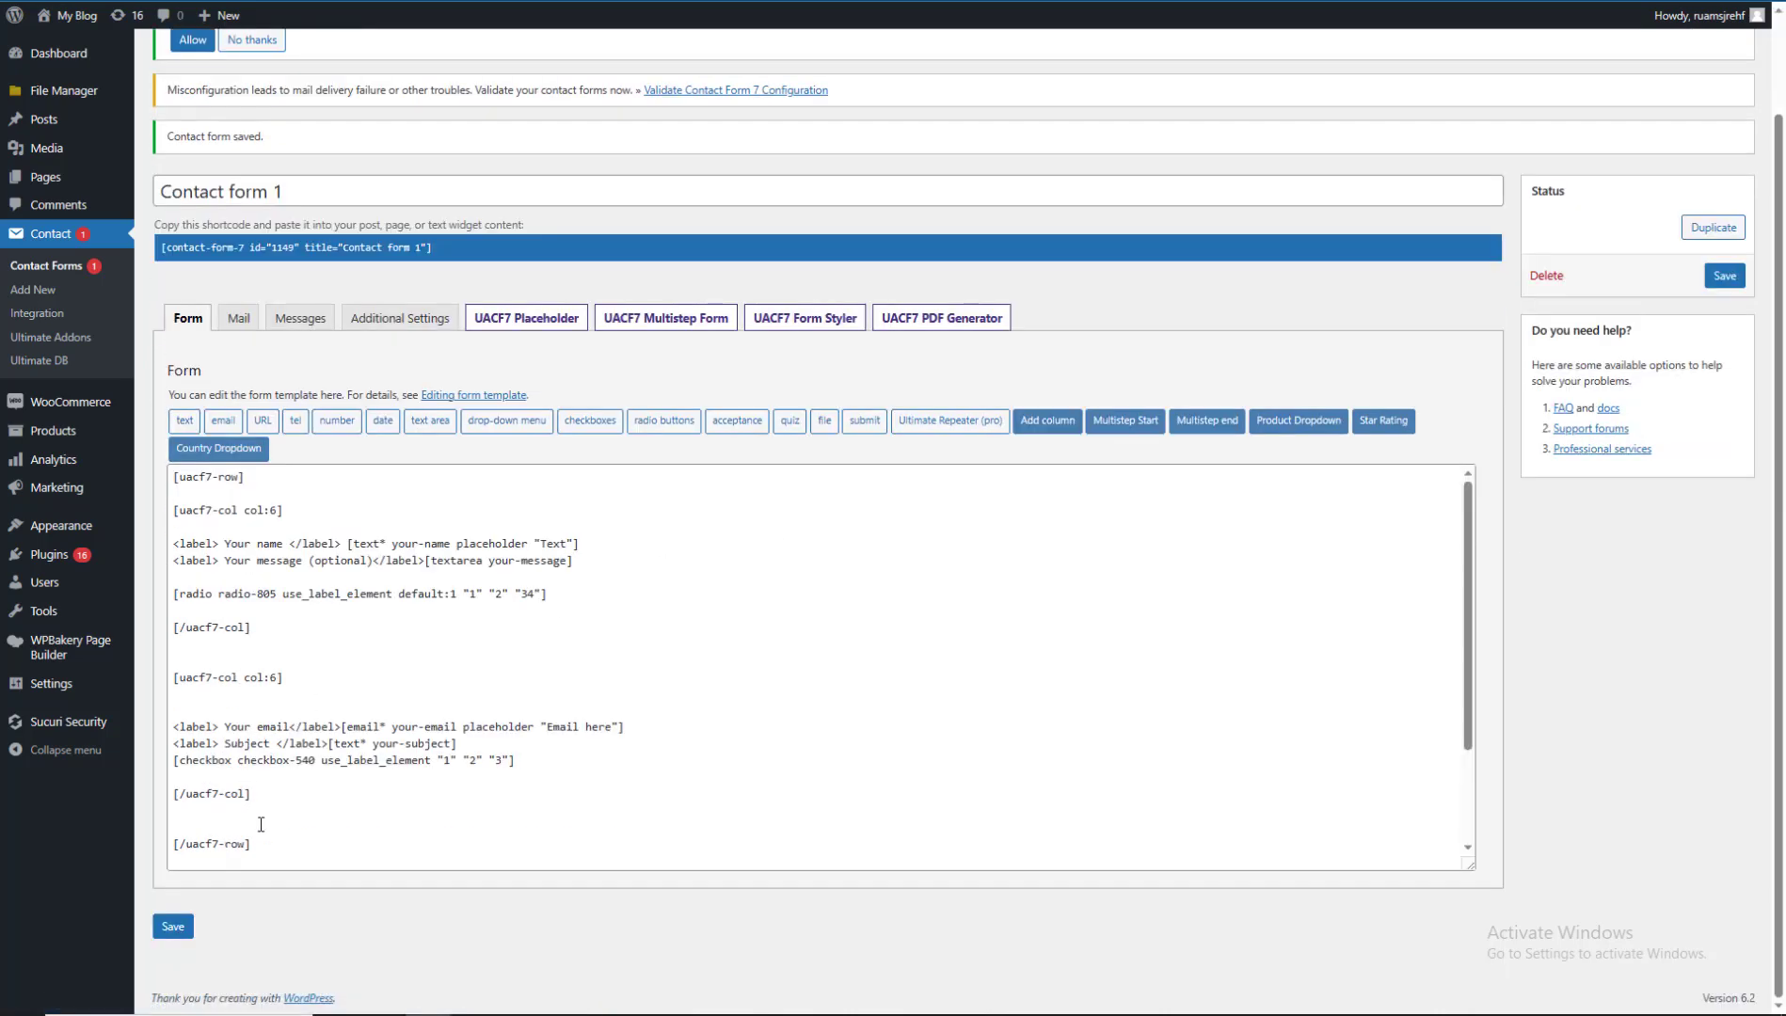
scroll(261, 824, down, 2)
click(222, 824)
key(Return)
key(Return)
key(Return)
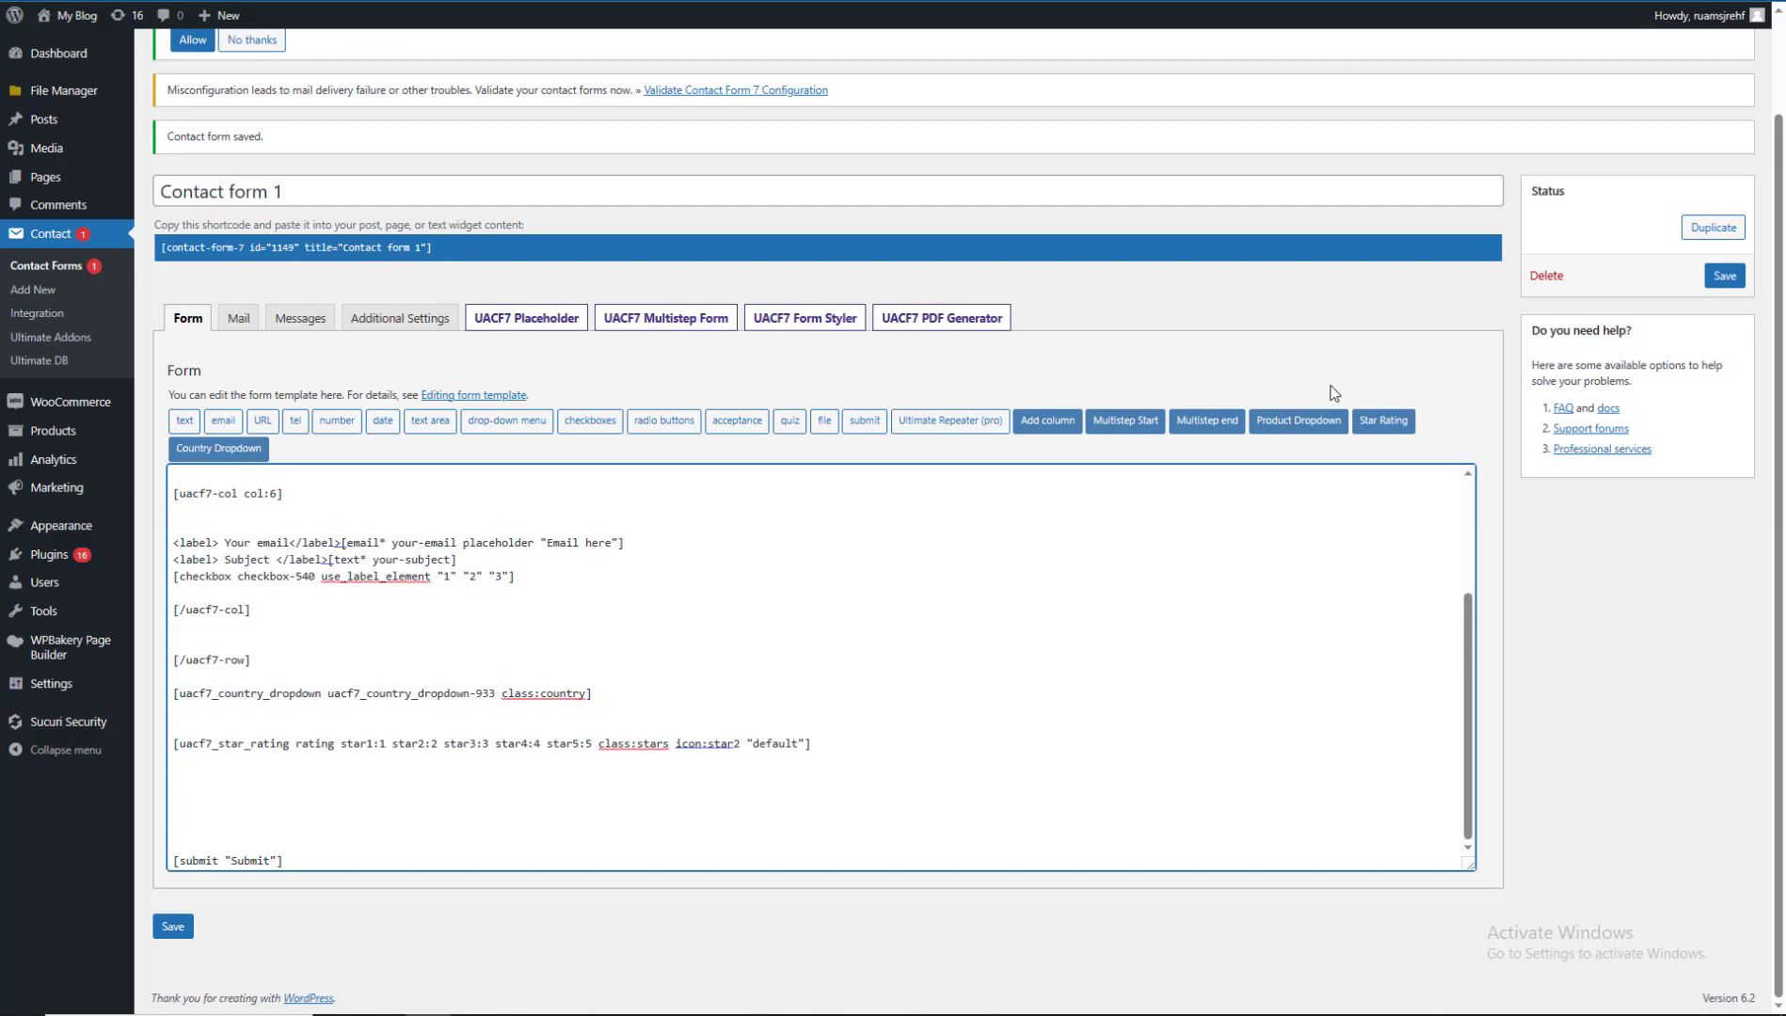
Insert a uacf7_product_dropdown tag, save the form, and reload the live contact page.
click(1299, 424)
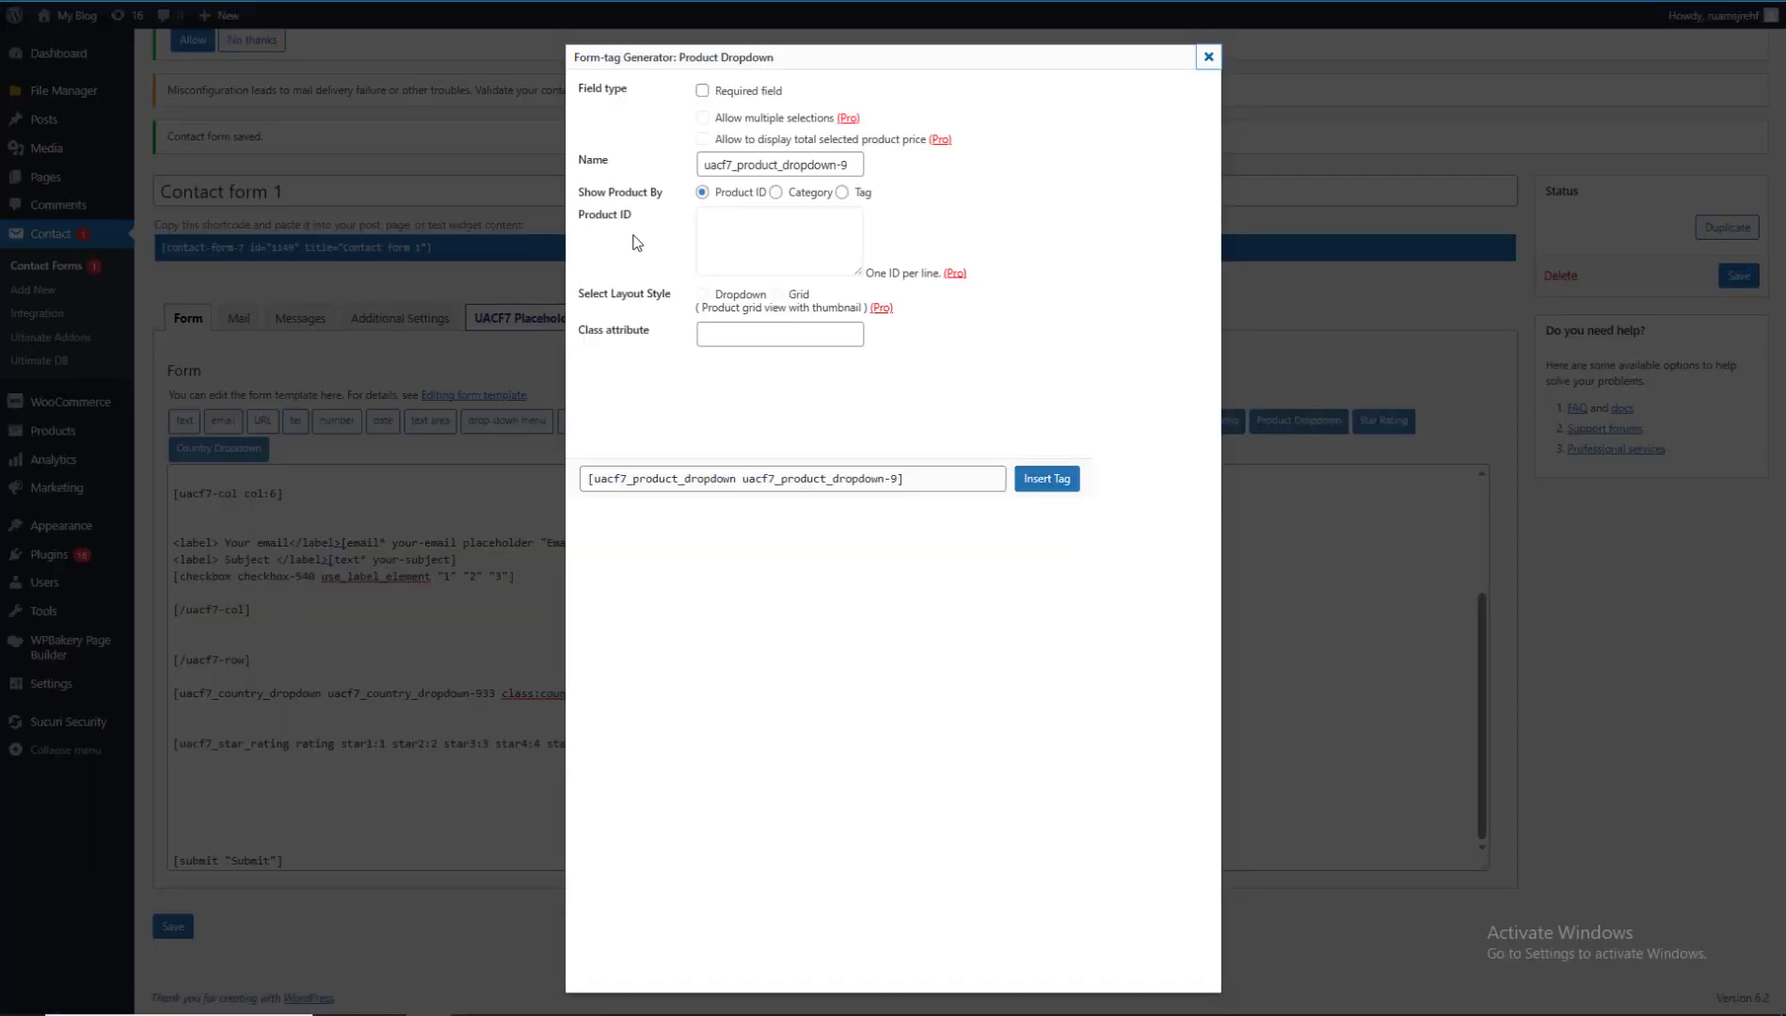
click(721, 332)
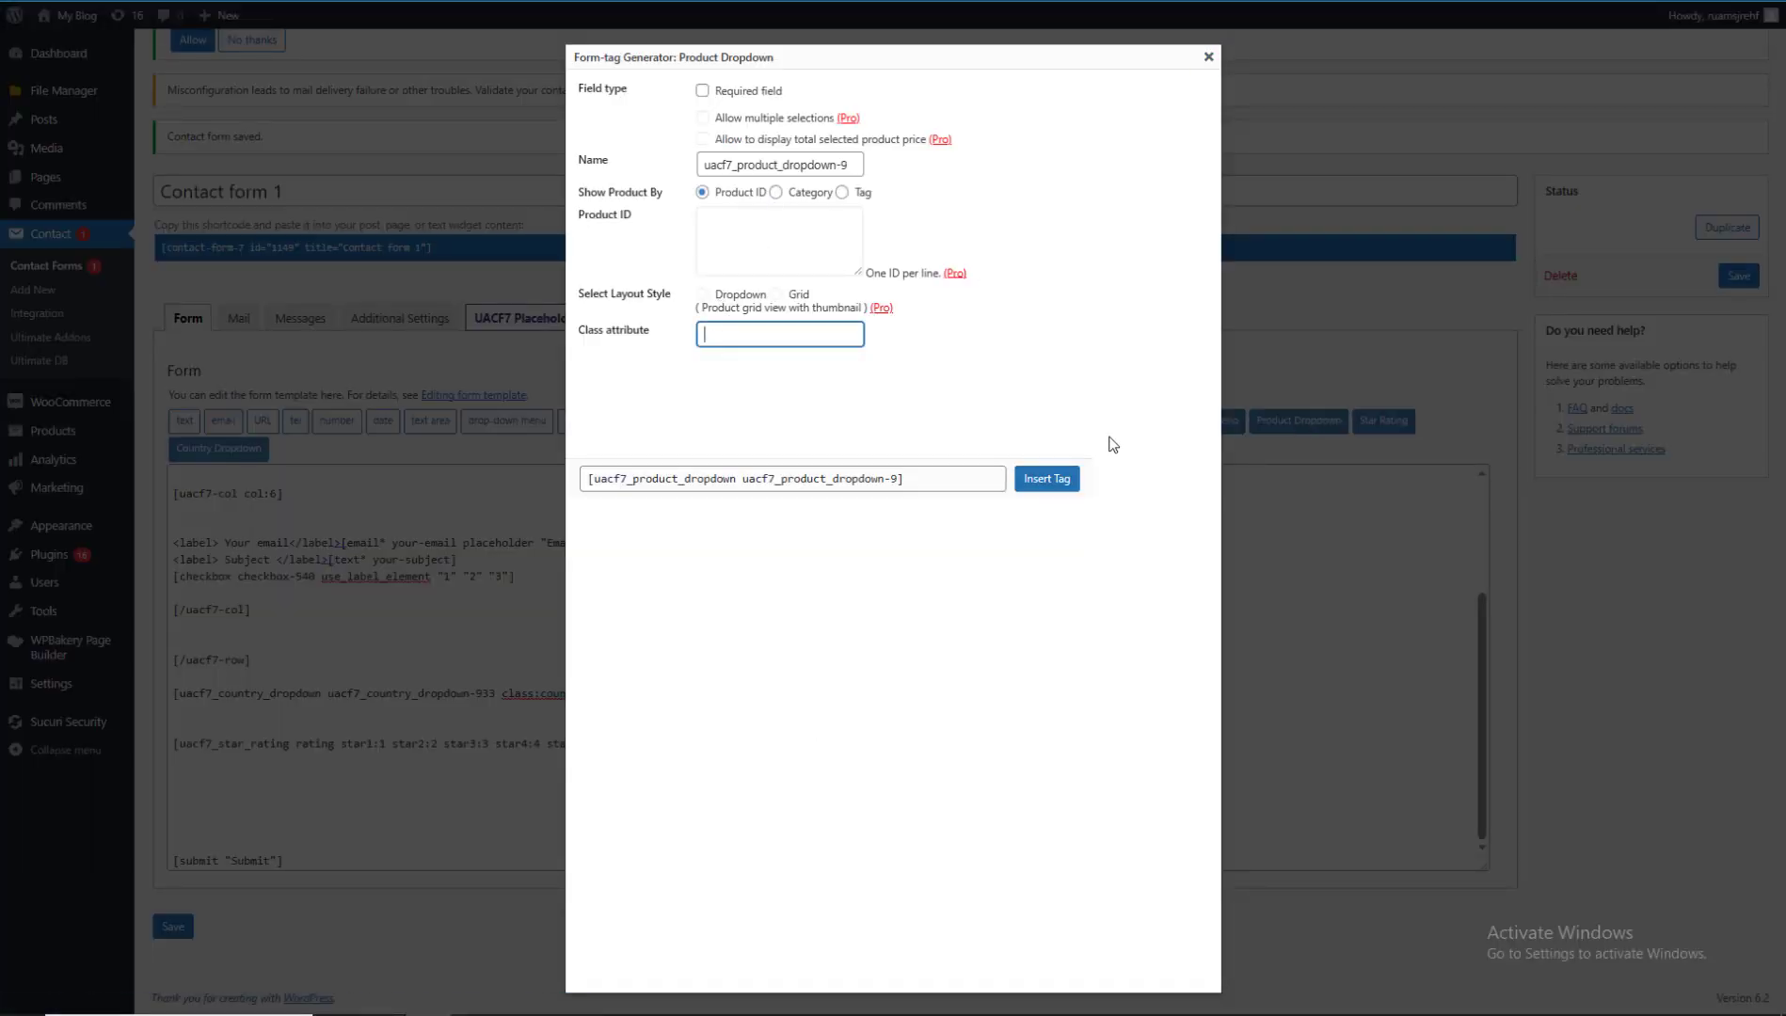
click(1040, 482)
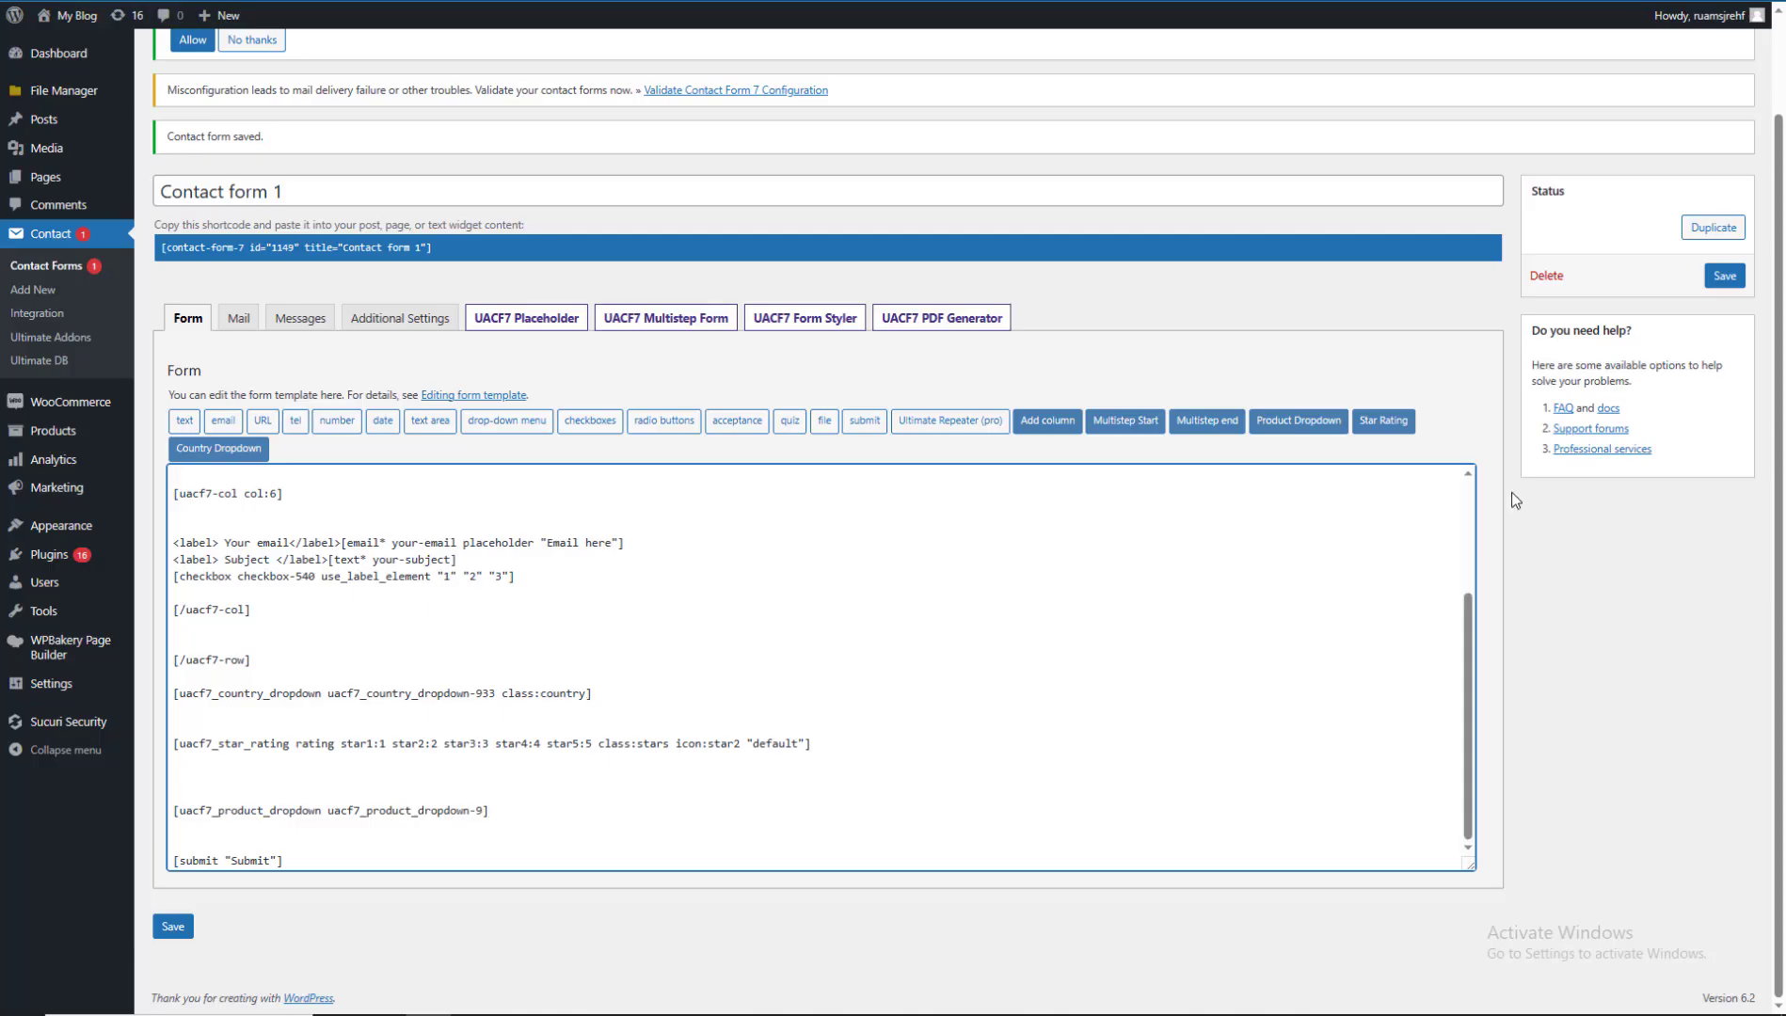
click(1724, 275)
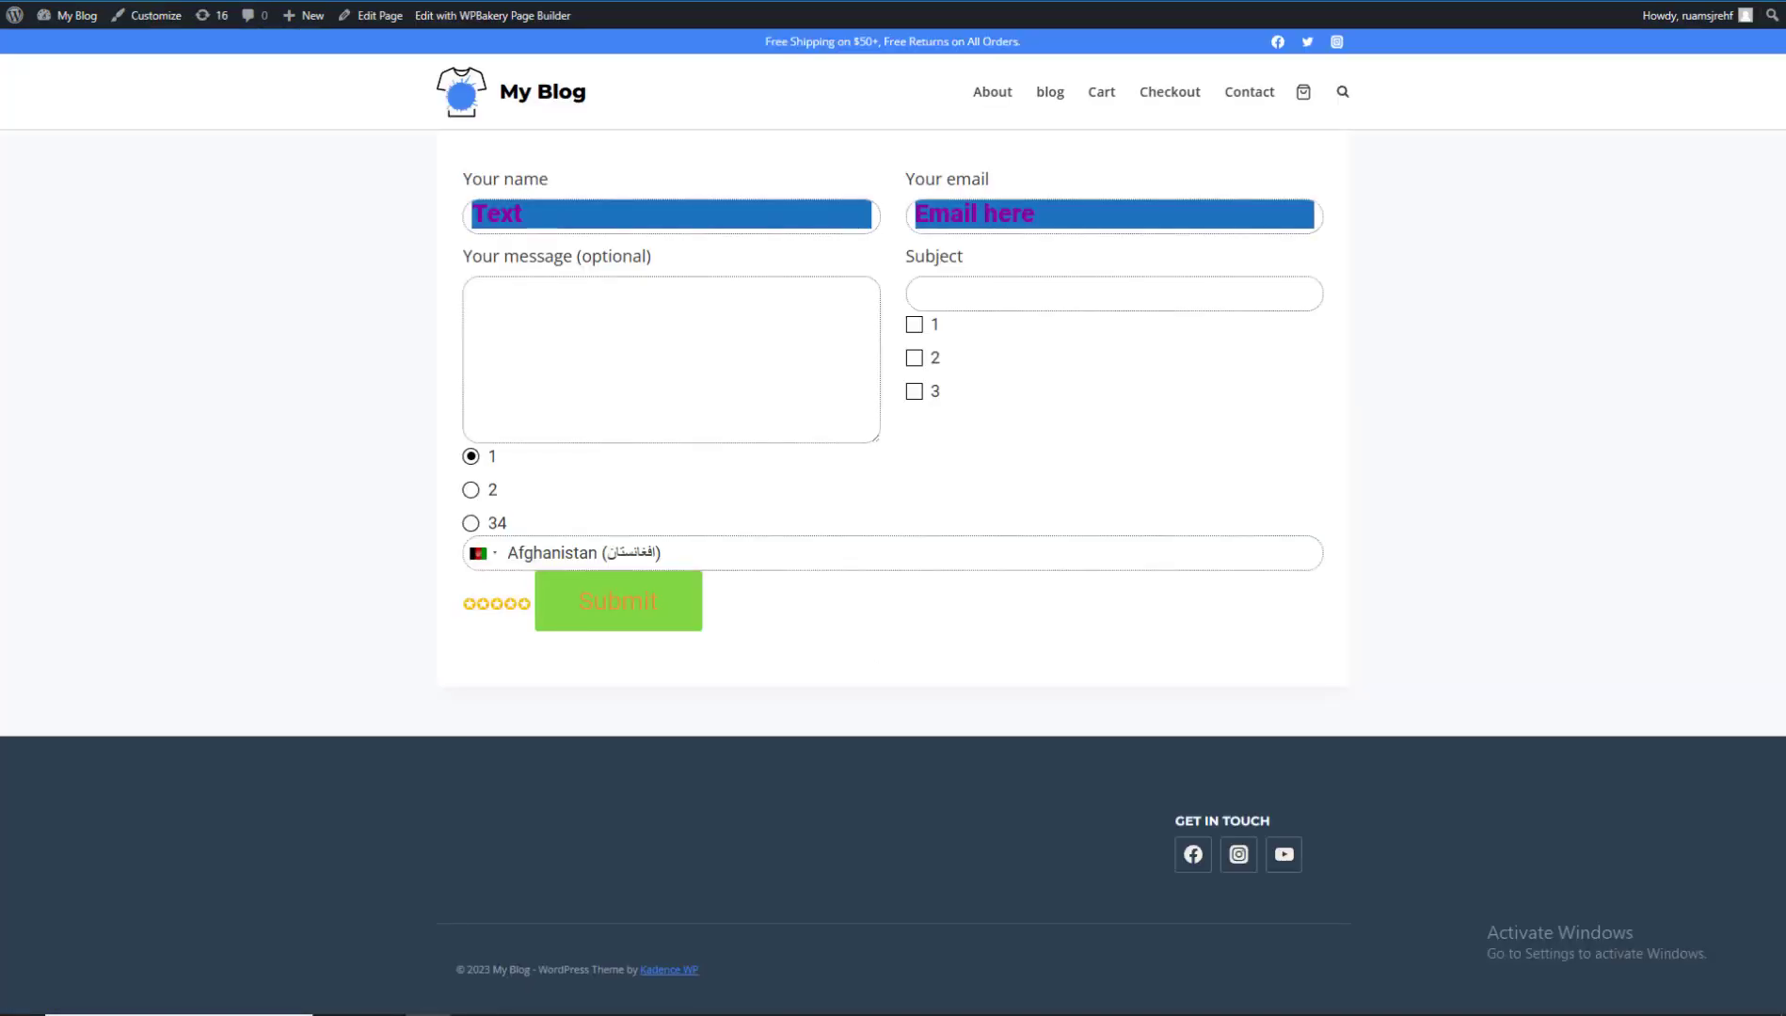
key(F5)
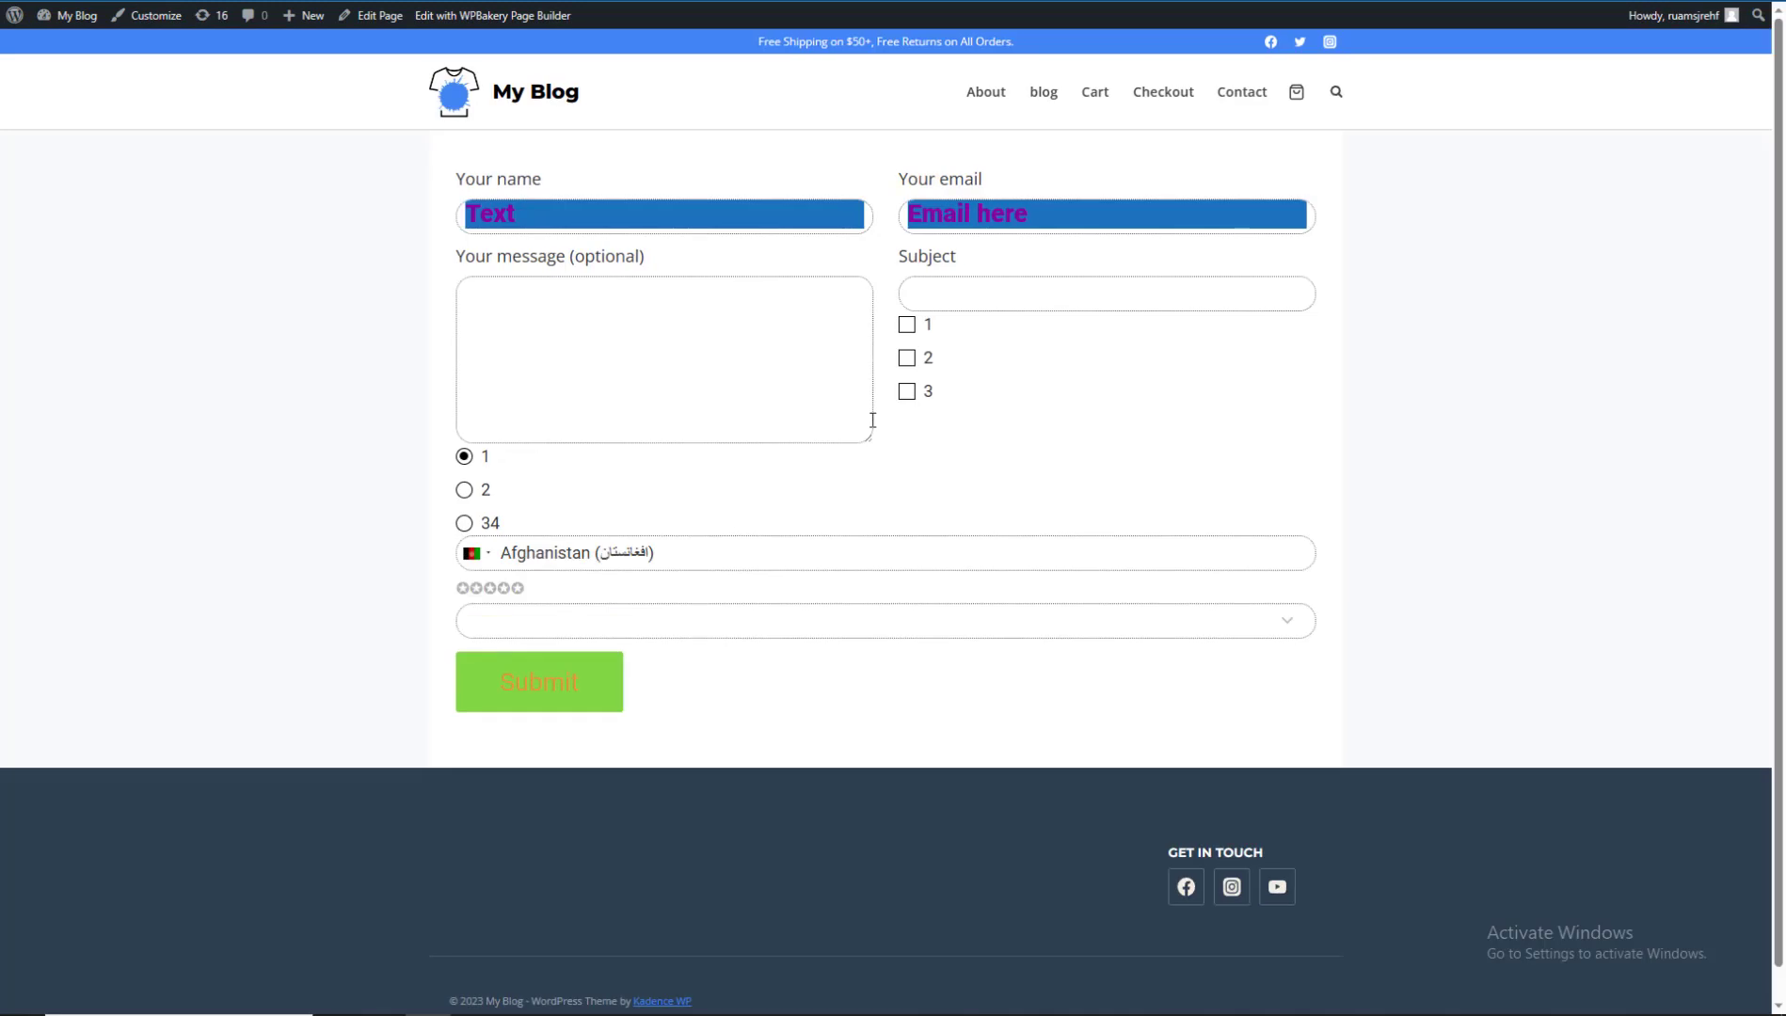
click(506, 623)
scroll(532, 419, down, 3)
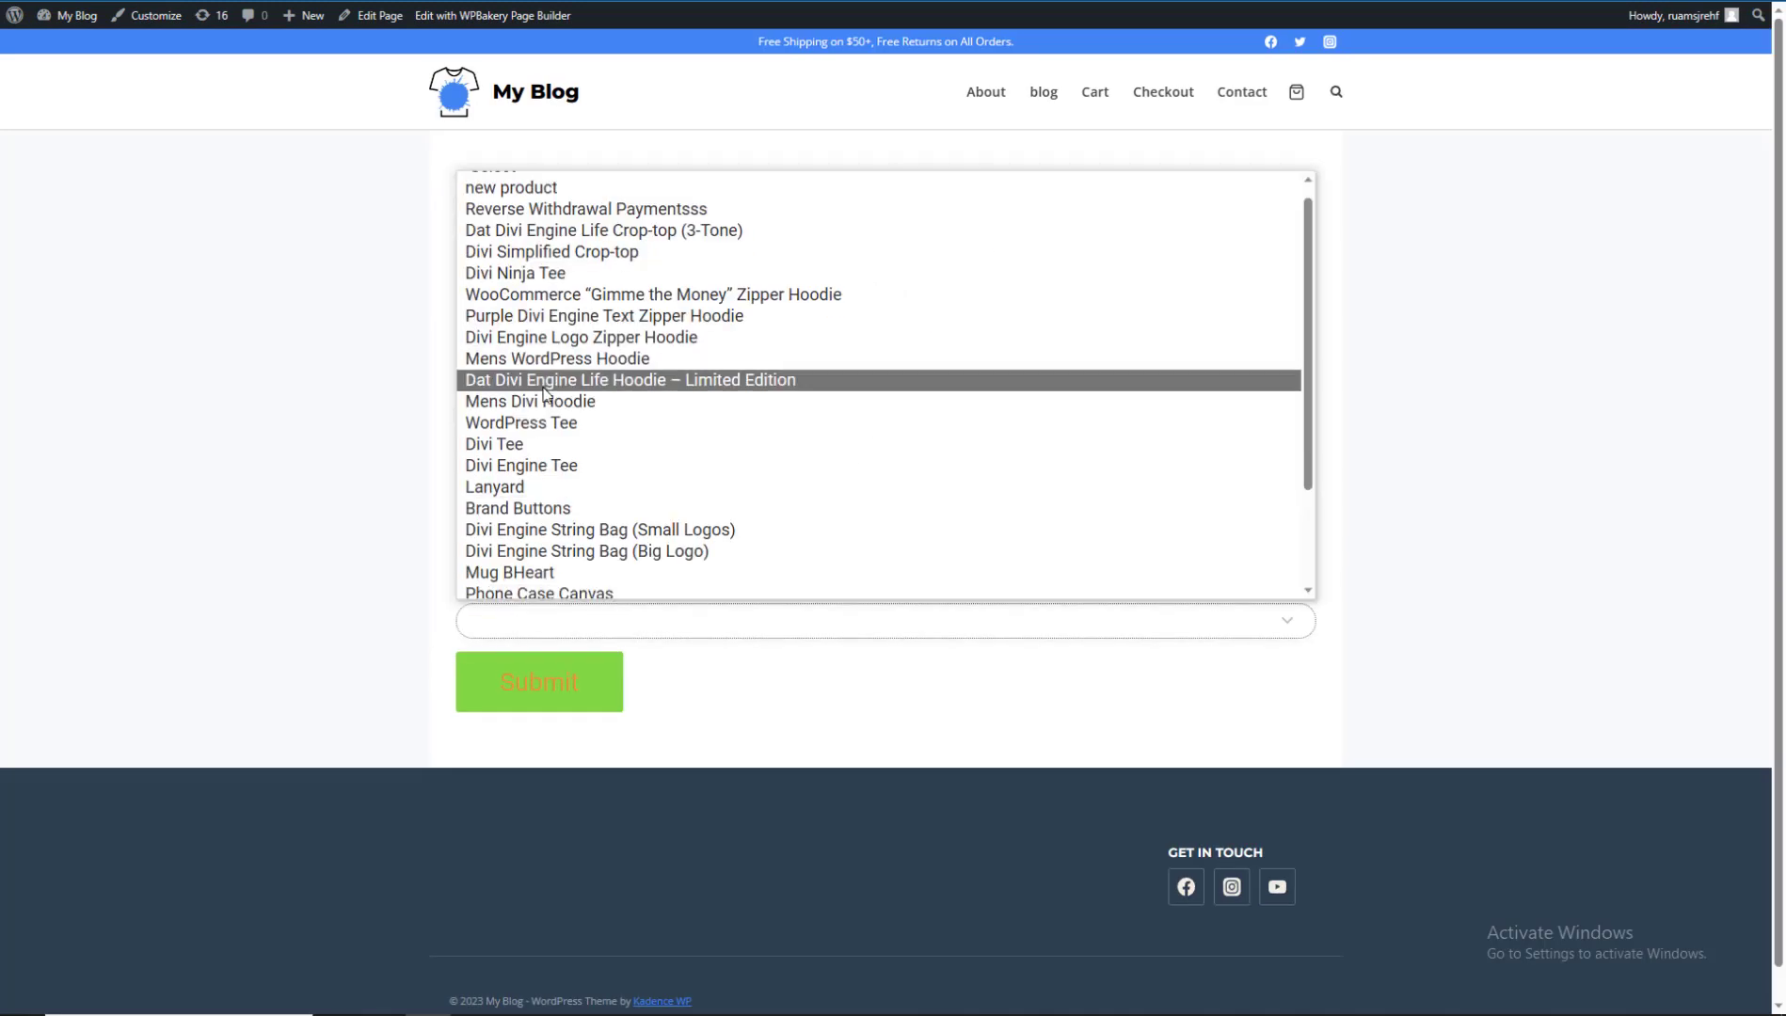
click(567, 461)
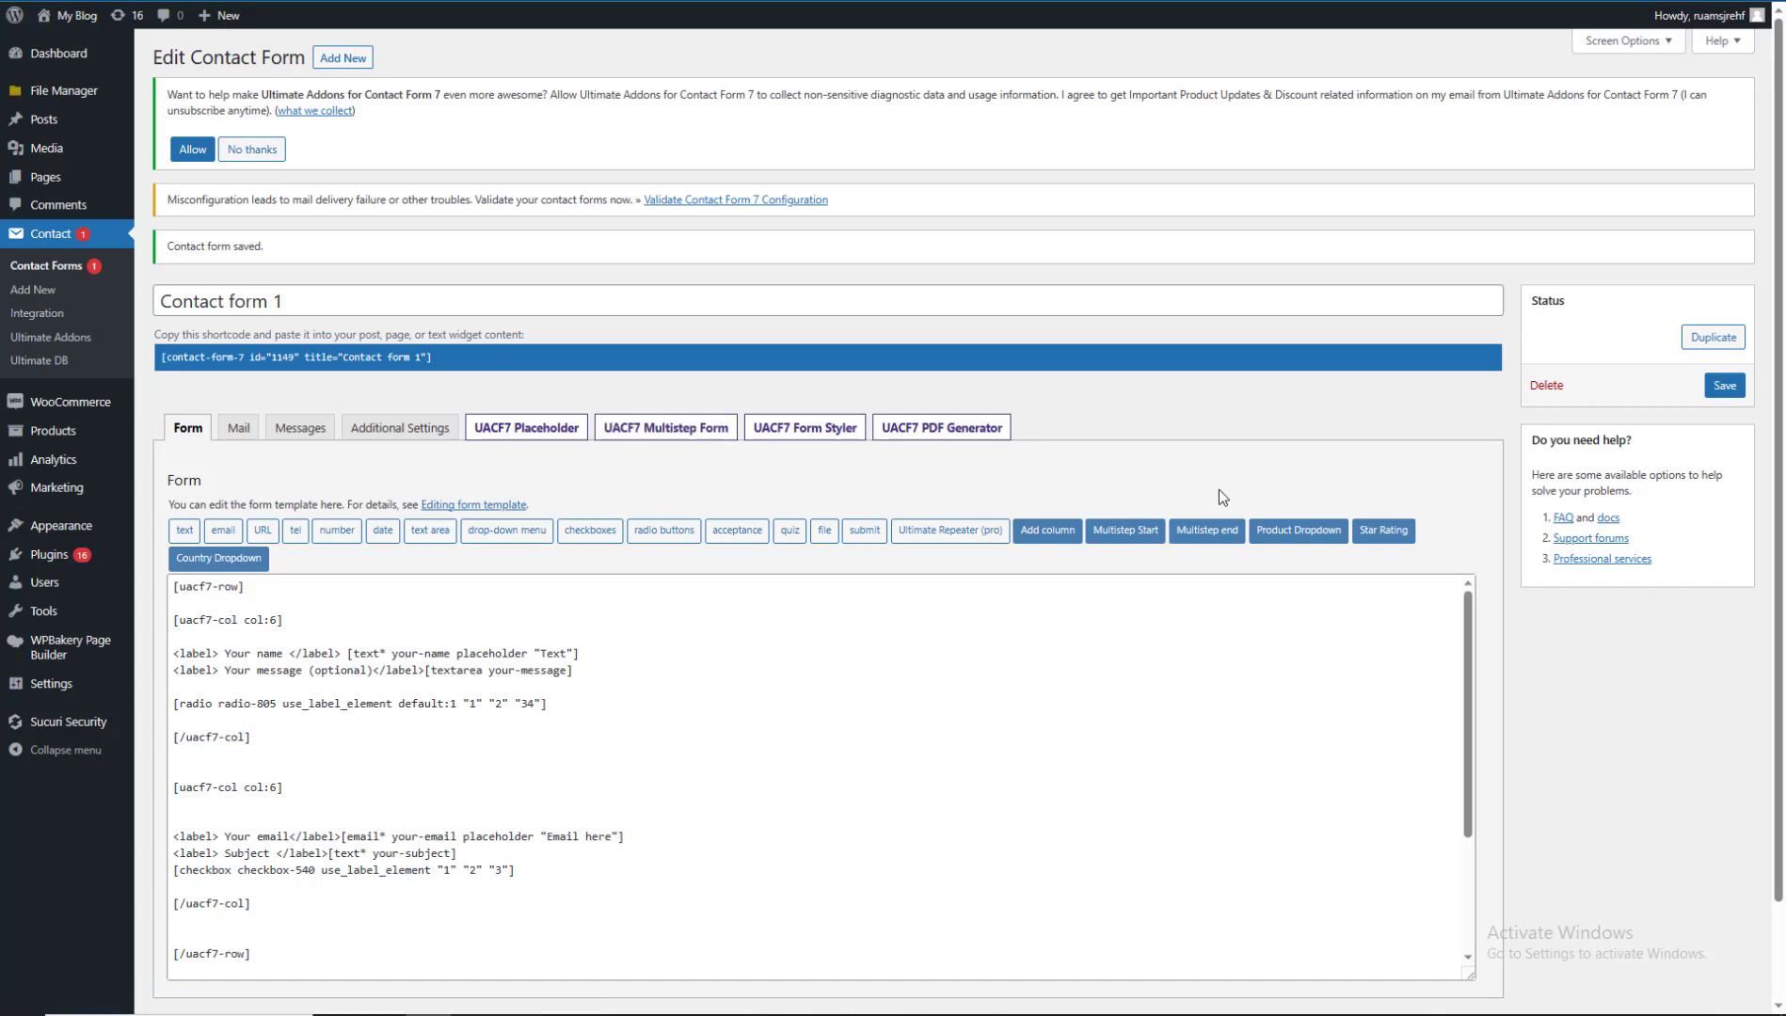
scroll(1218, 489, down, 1)
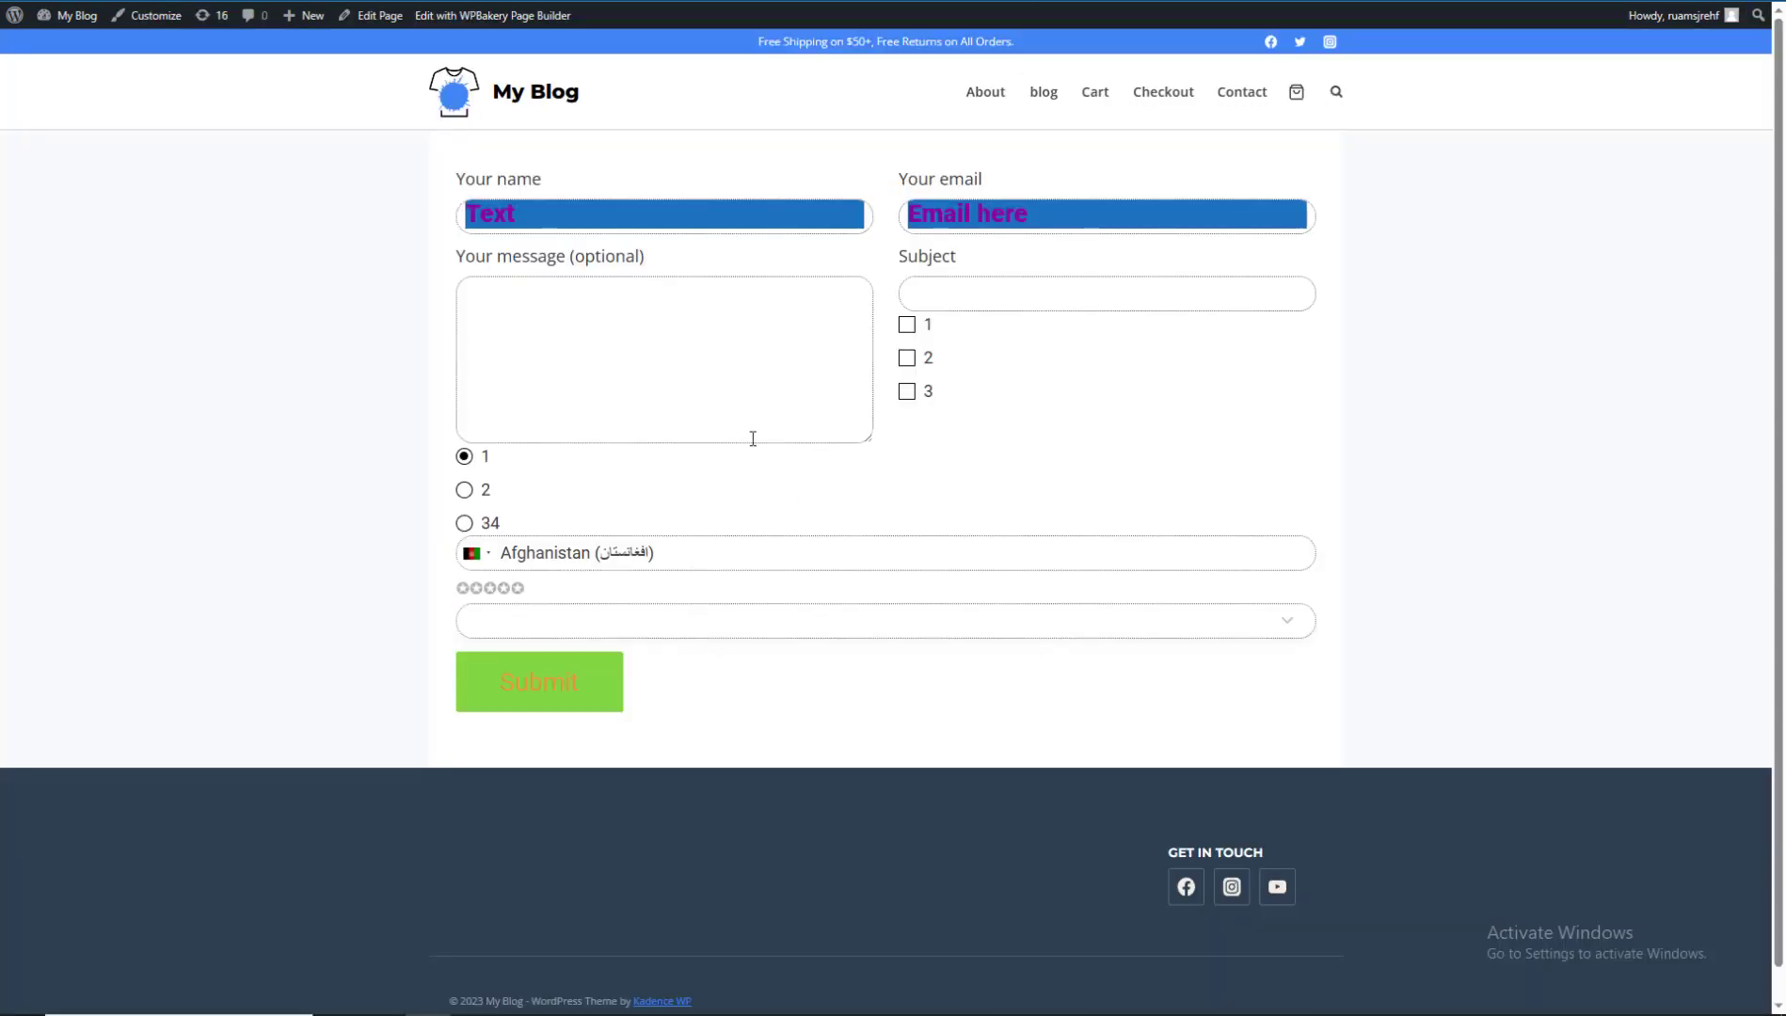
Fill in the name and e-mail, then subject and message 'dsfdsfdsf' on the contact form.
text(mani)
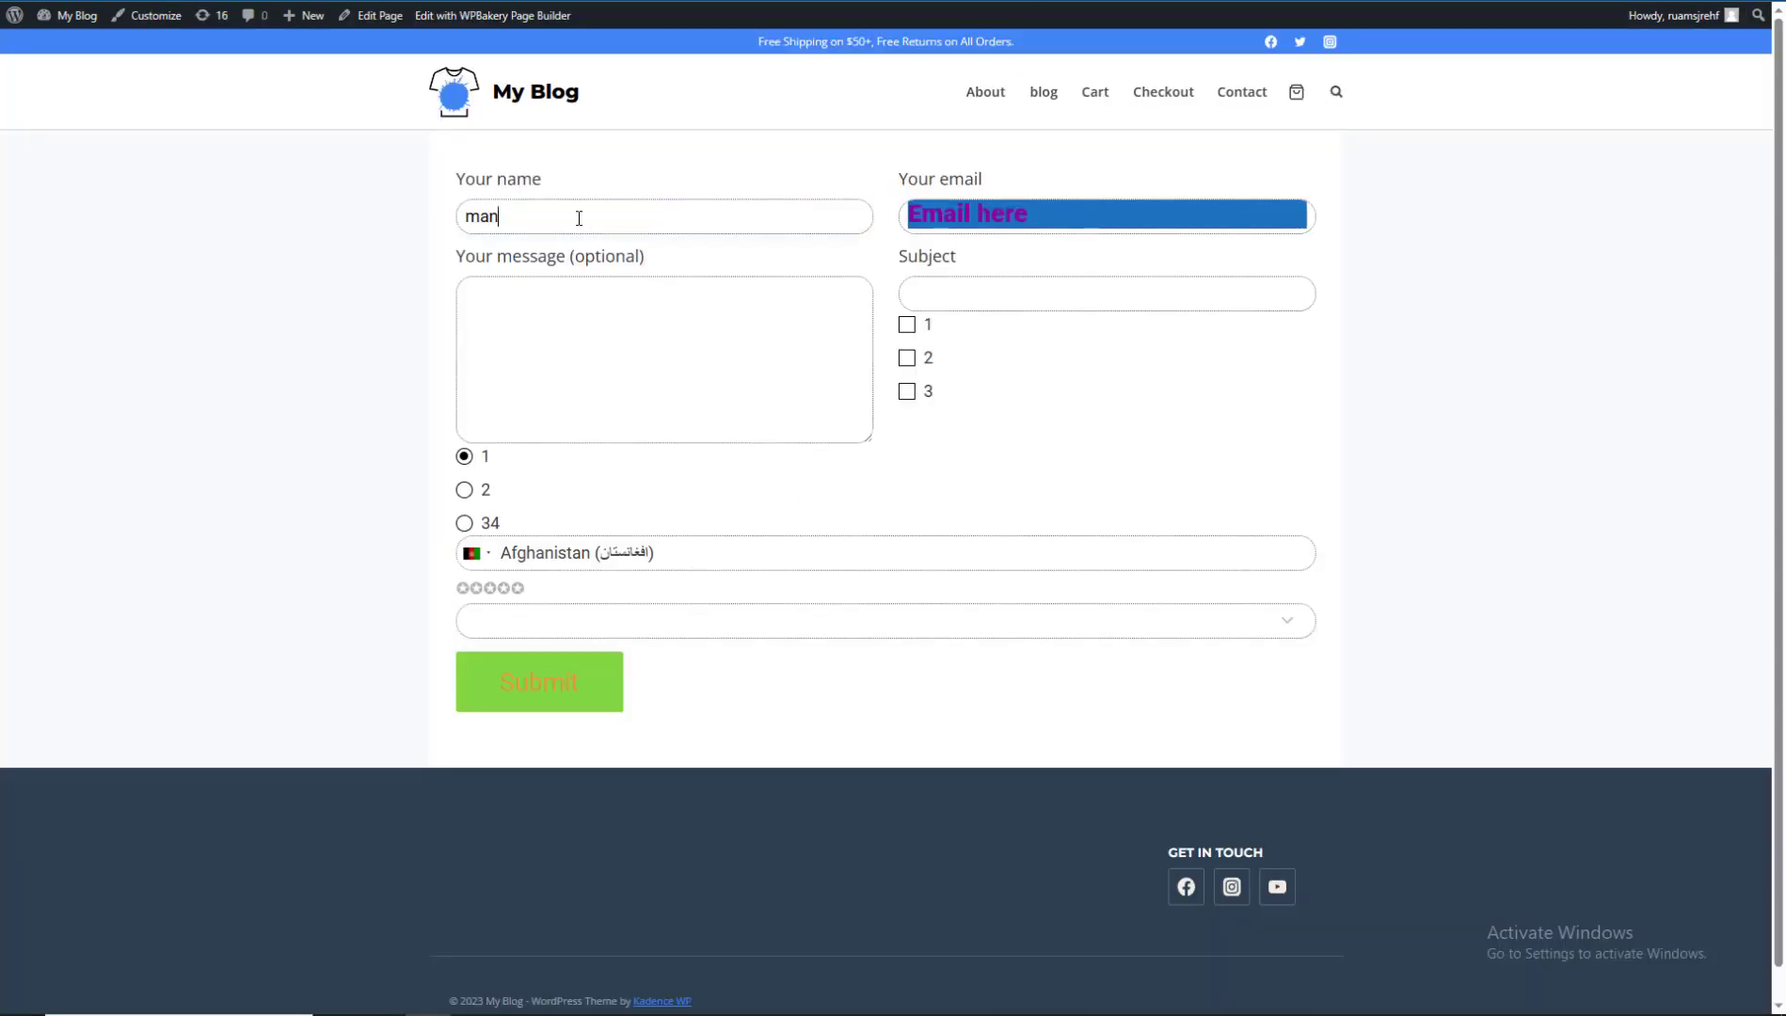
key(Tab)
key(Tab)
key(shift+Tab)
click(578, 217)
text(sa)
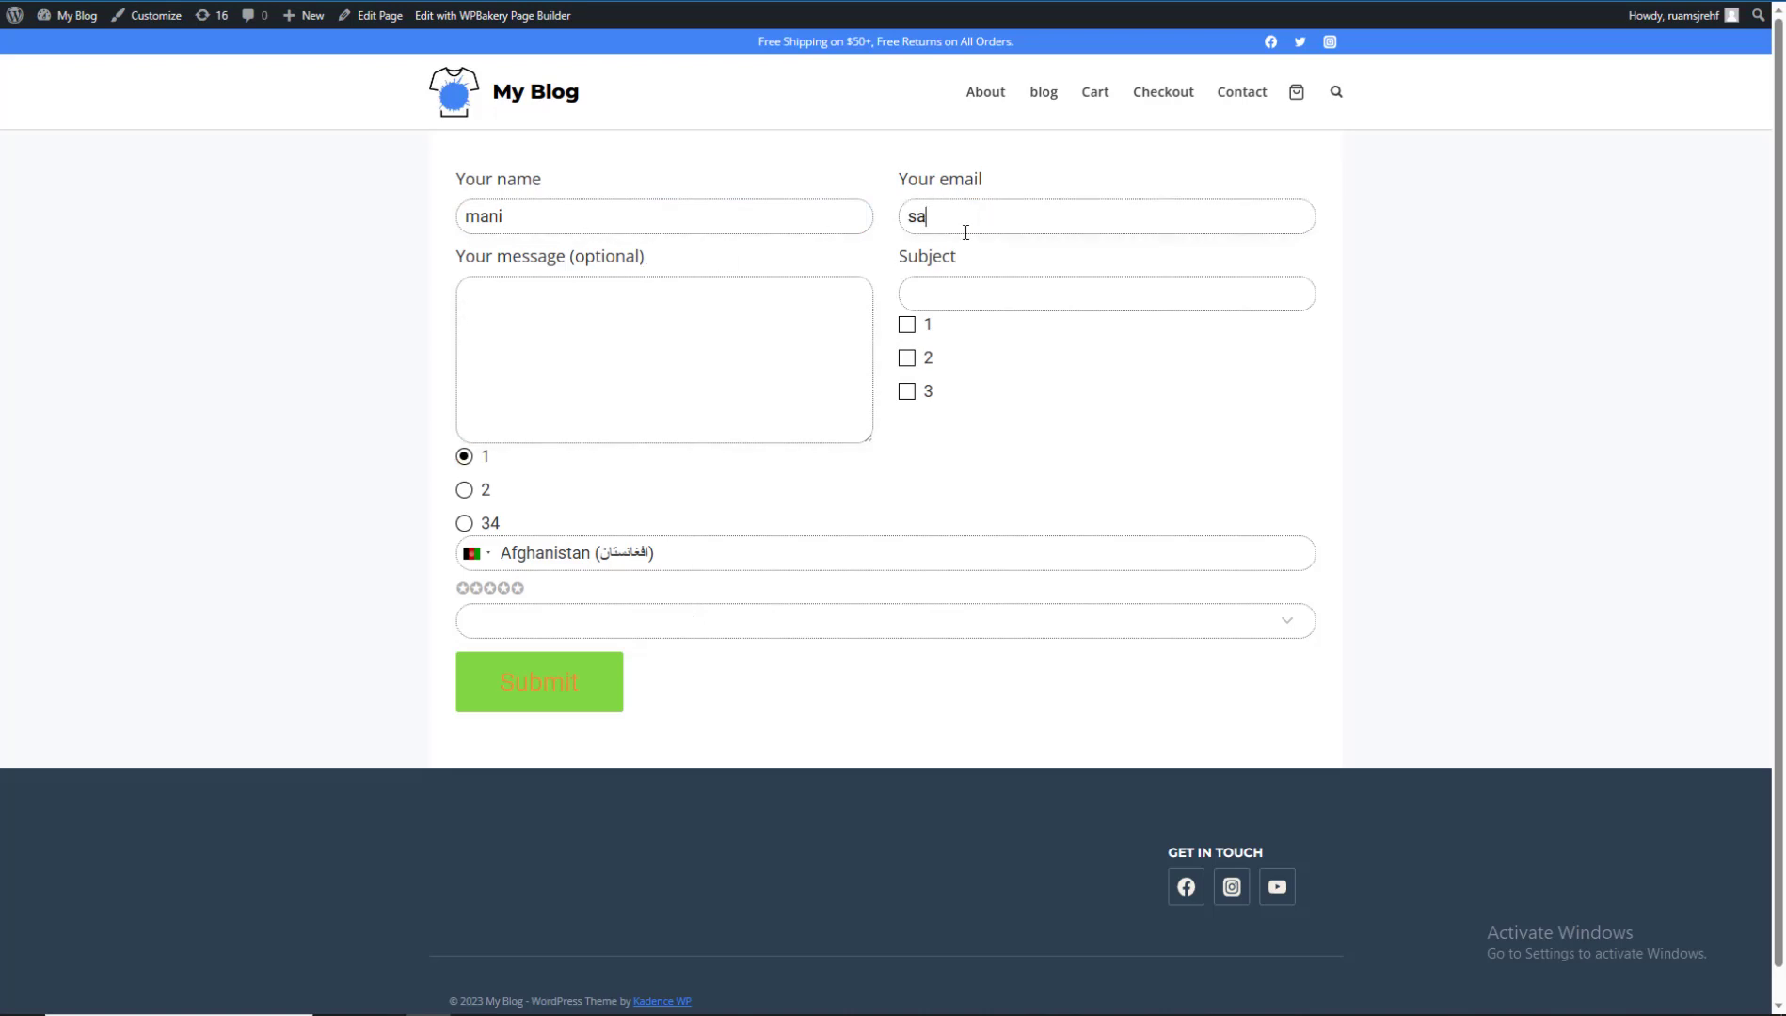
text(asas@gmail.vco)
key(Tab)
text(dsfdsfdsf)
key(shift+Tab)
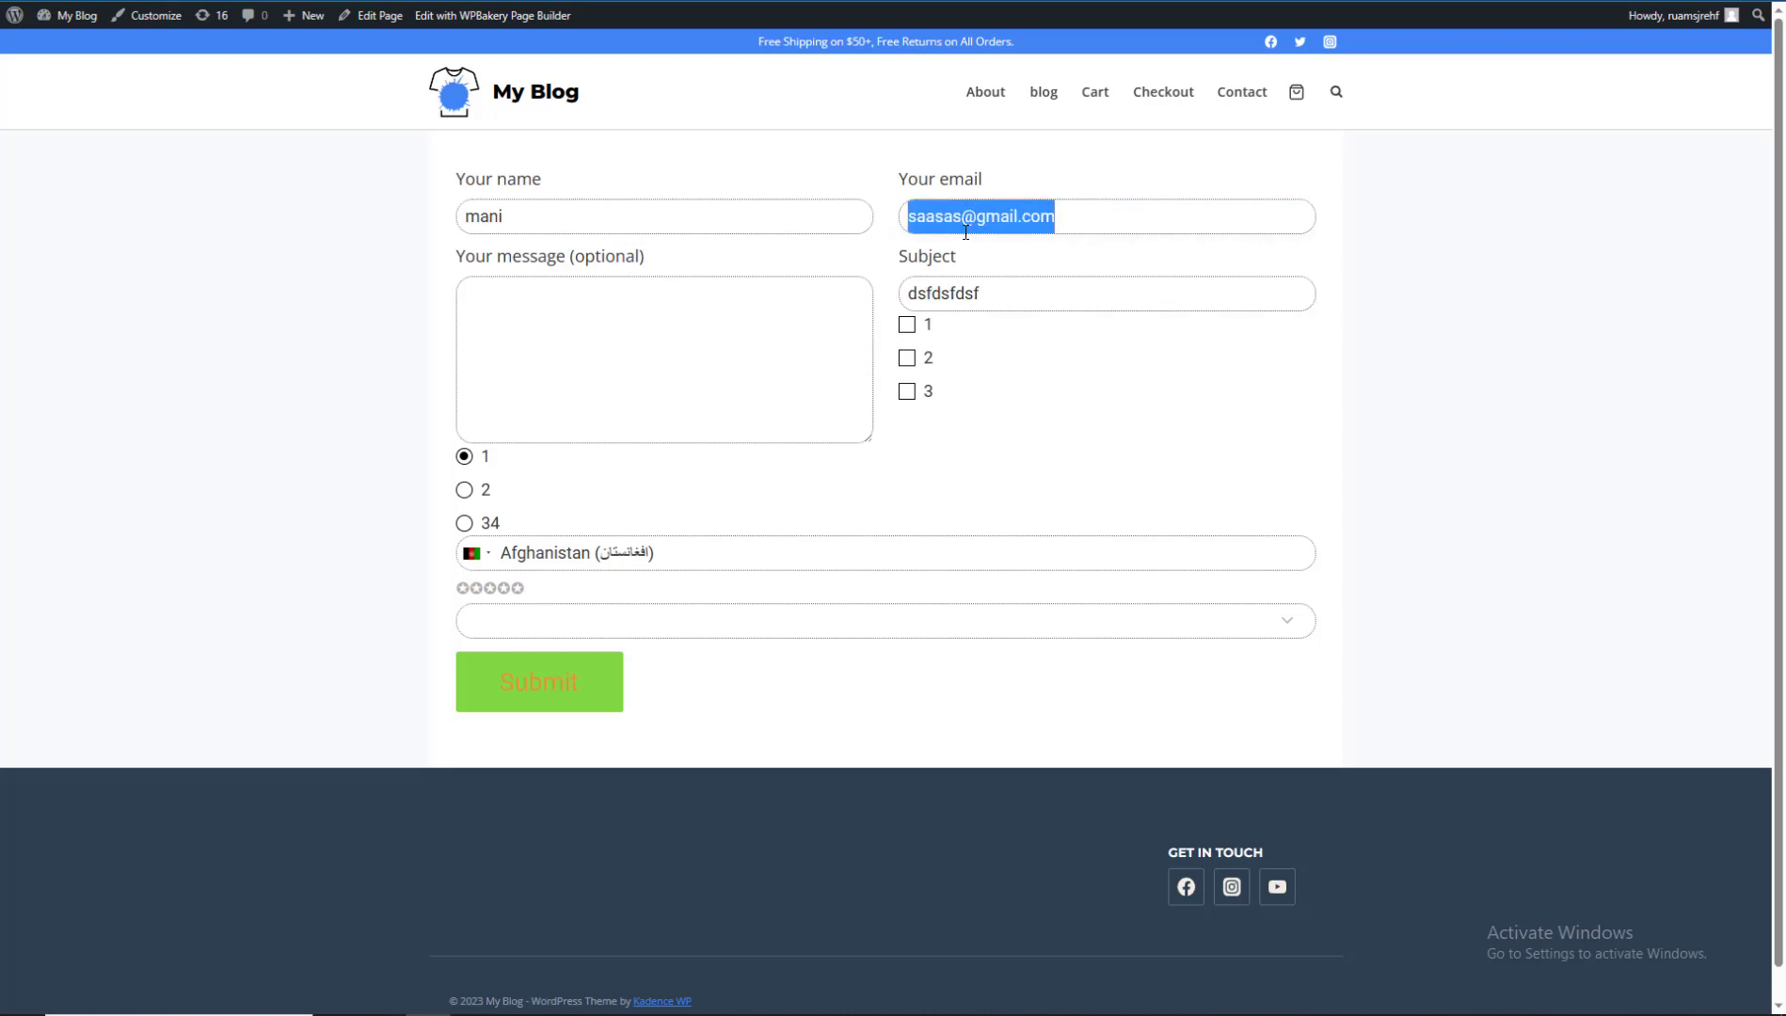
key(Tab)
key(Tab)
click(817, 324)
text(dsfdsfdsf)
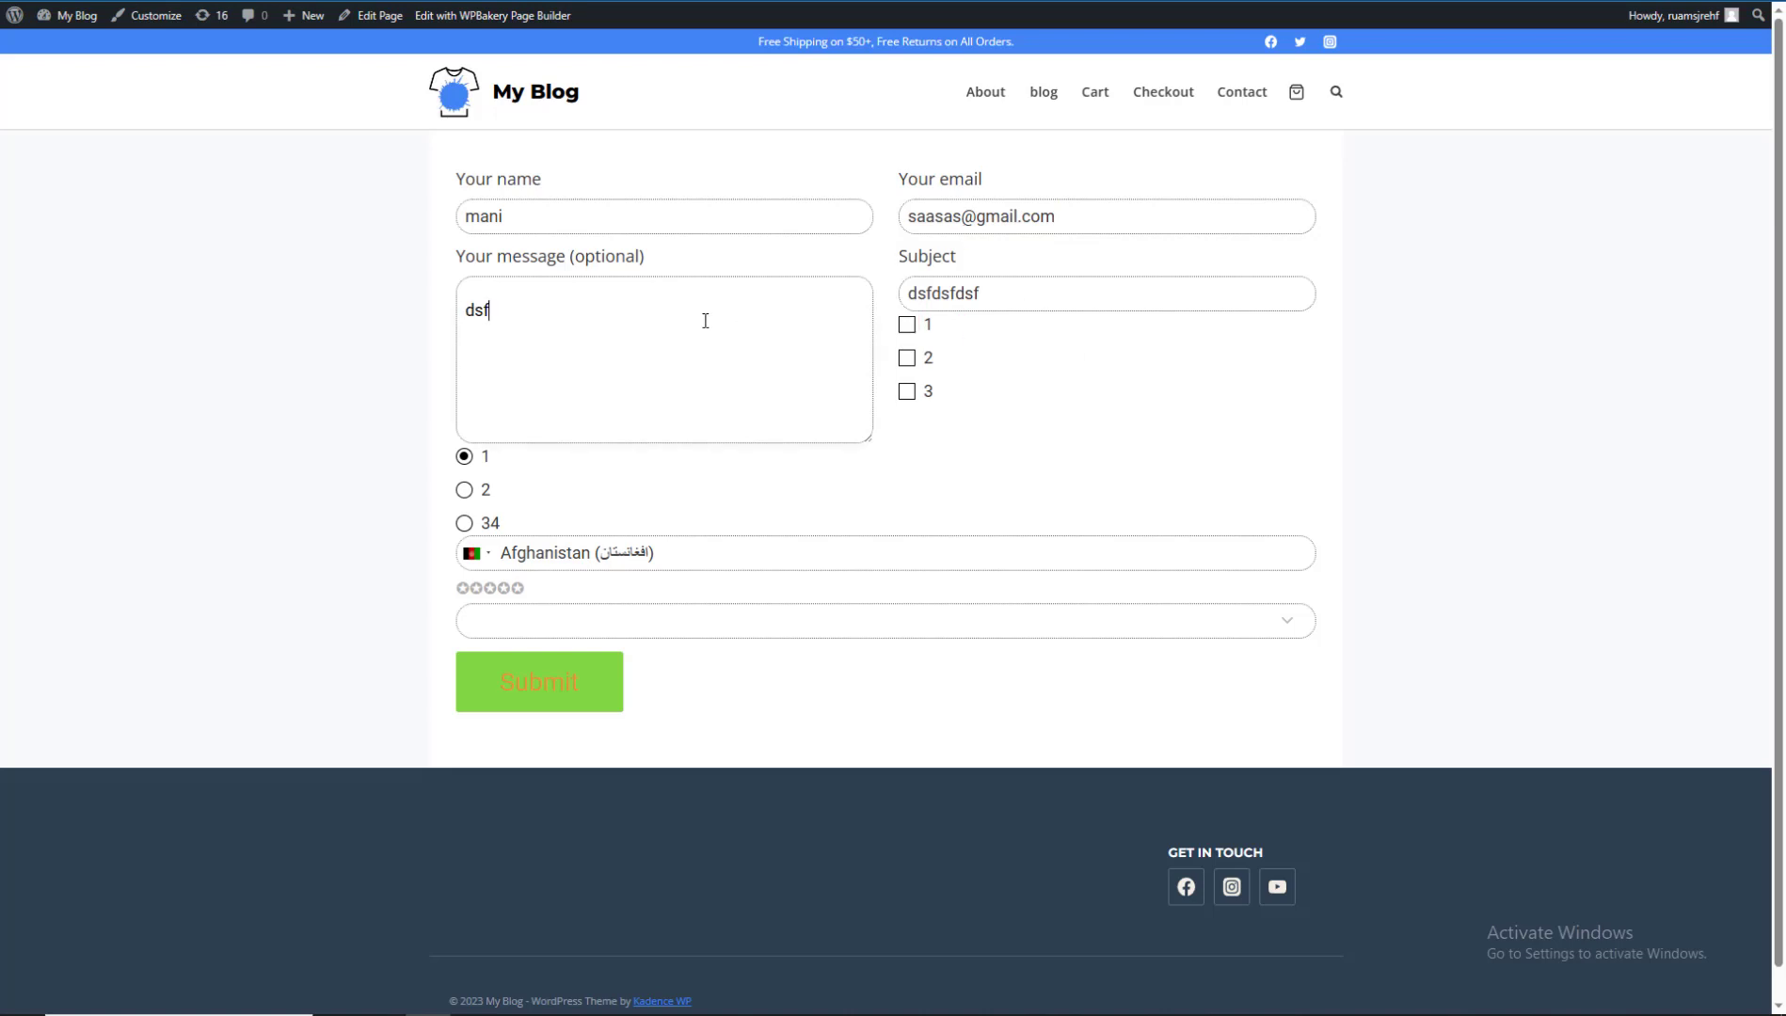
Choose radio option 2, Albania as phone country, tick checkboxes 1 and 2, and submit.
click(465, 490)
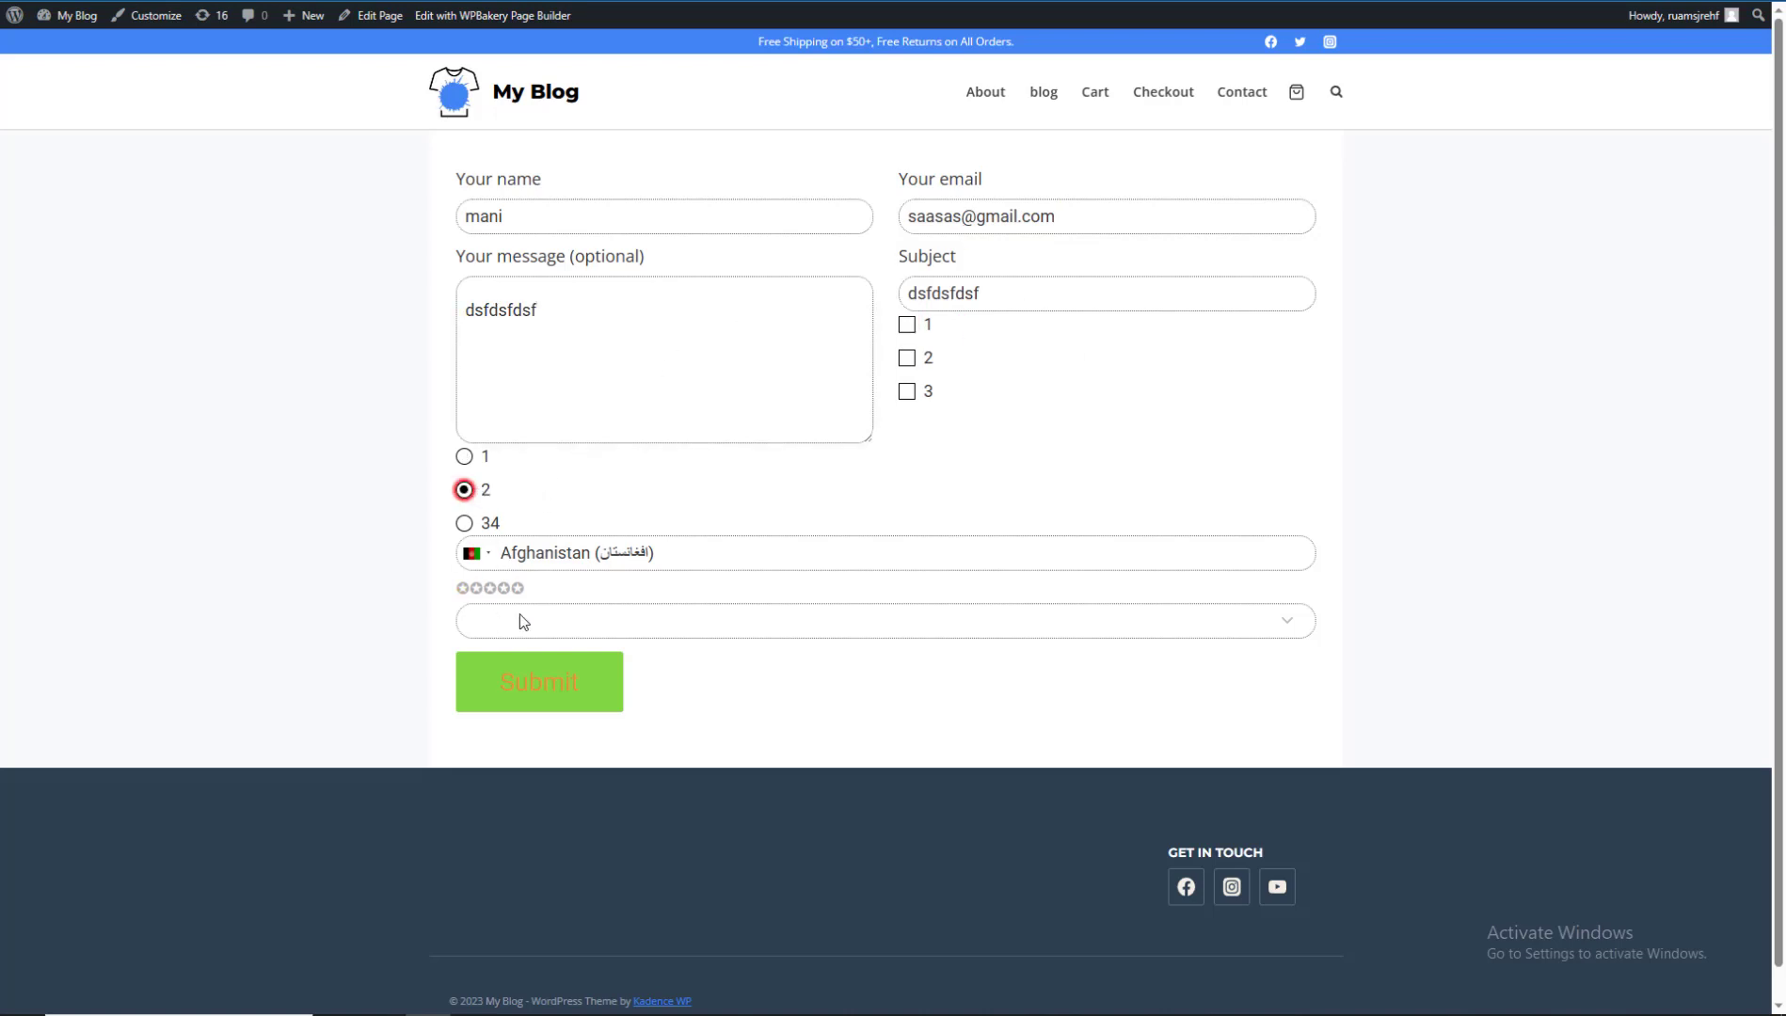
click(525, 620)
click(545, 618)
click(546, 618)
click(473, 555)
click(531, 660)
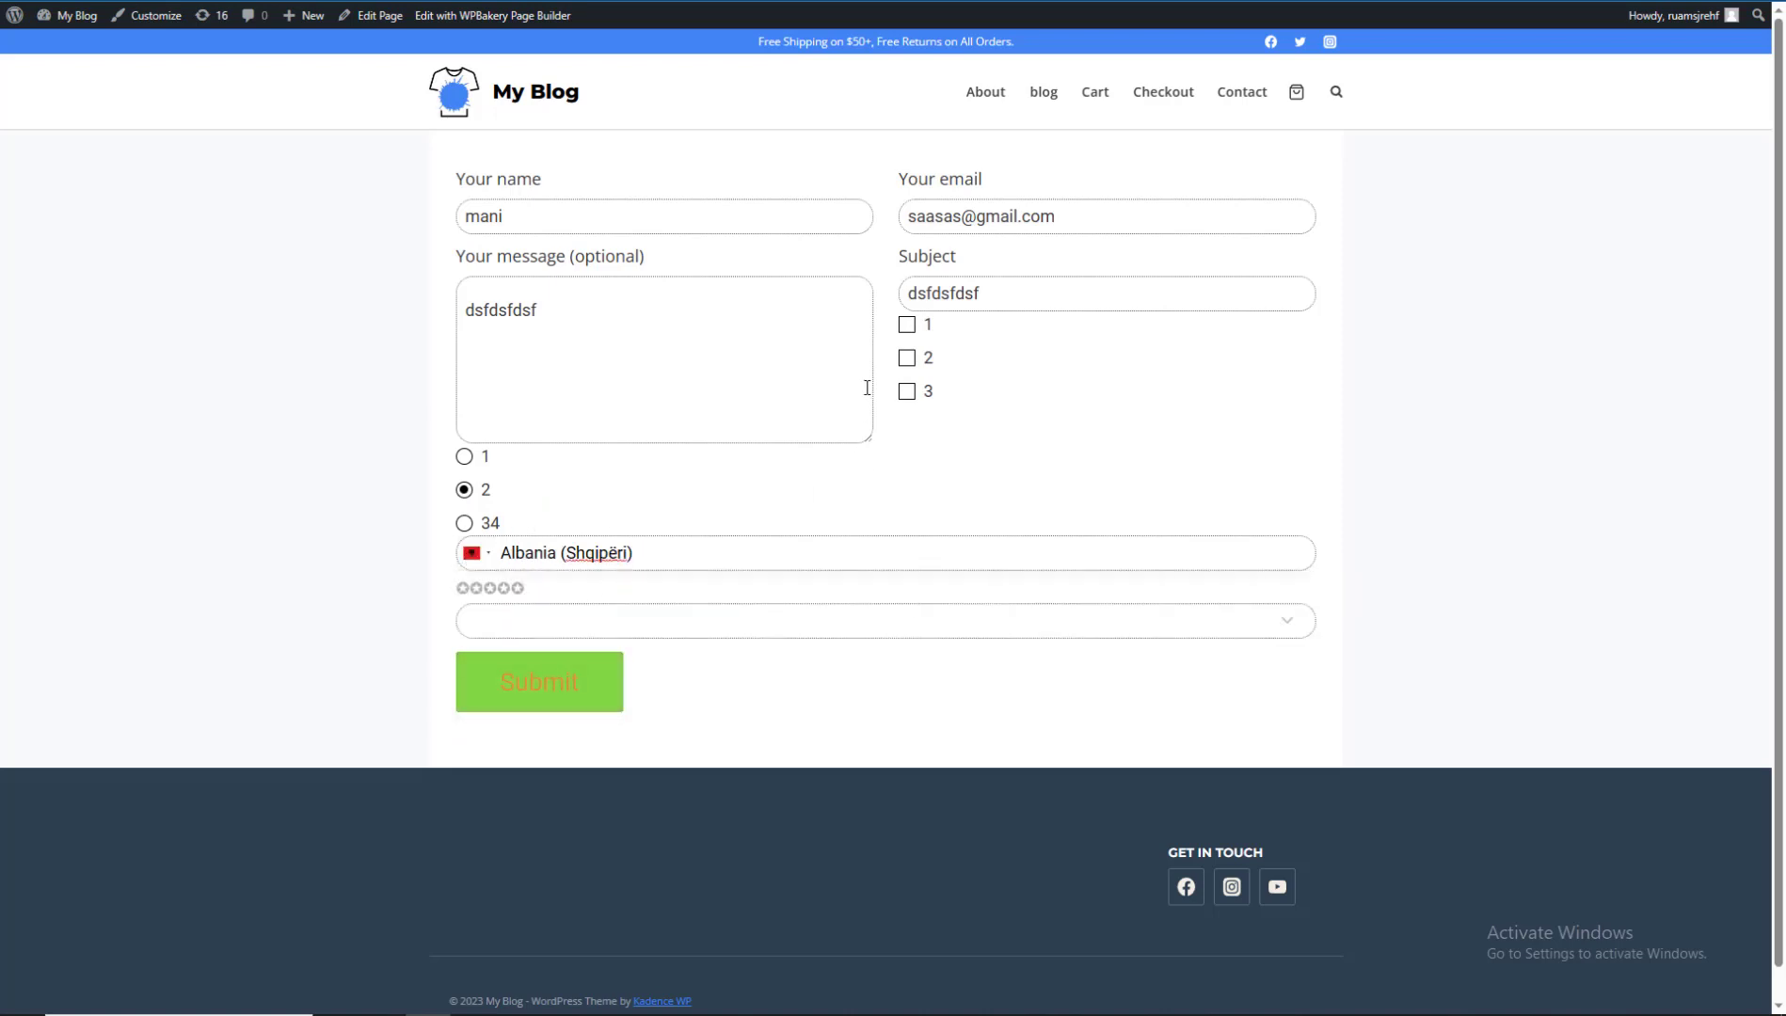
click(907, 325)
click(907, 358)
click(546, 689)
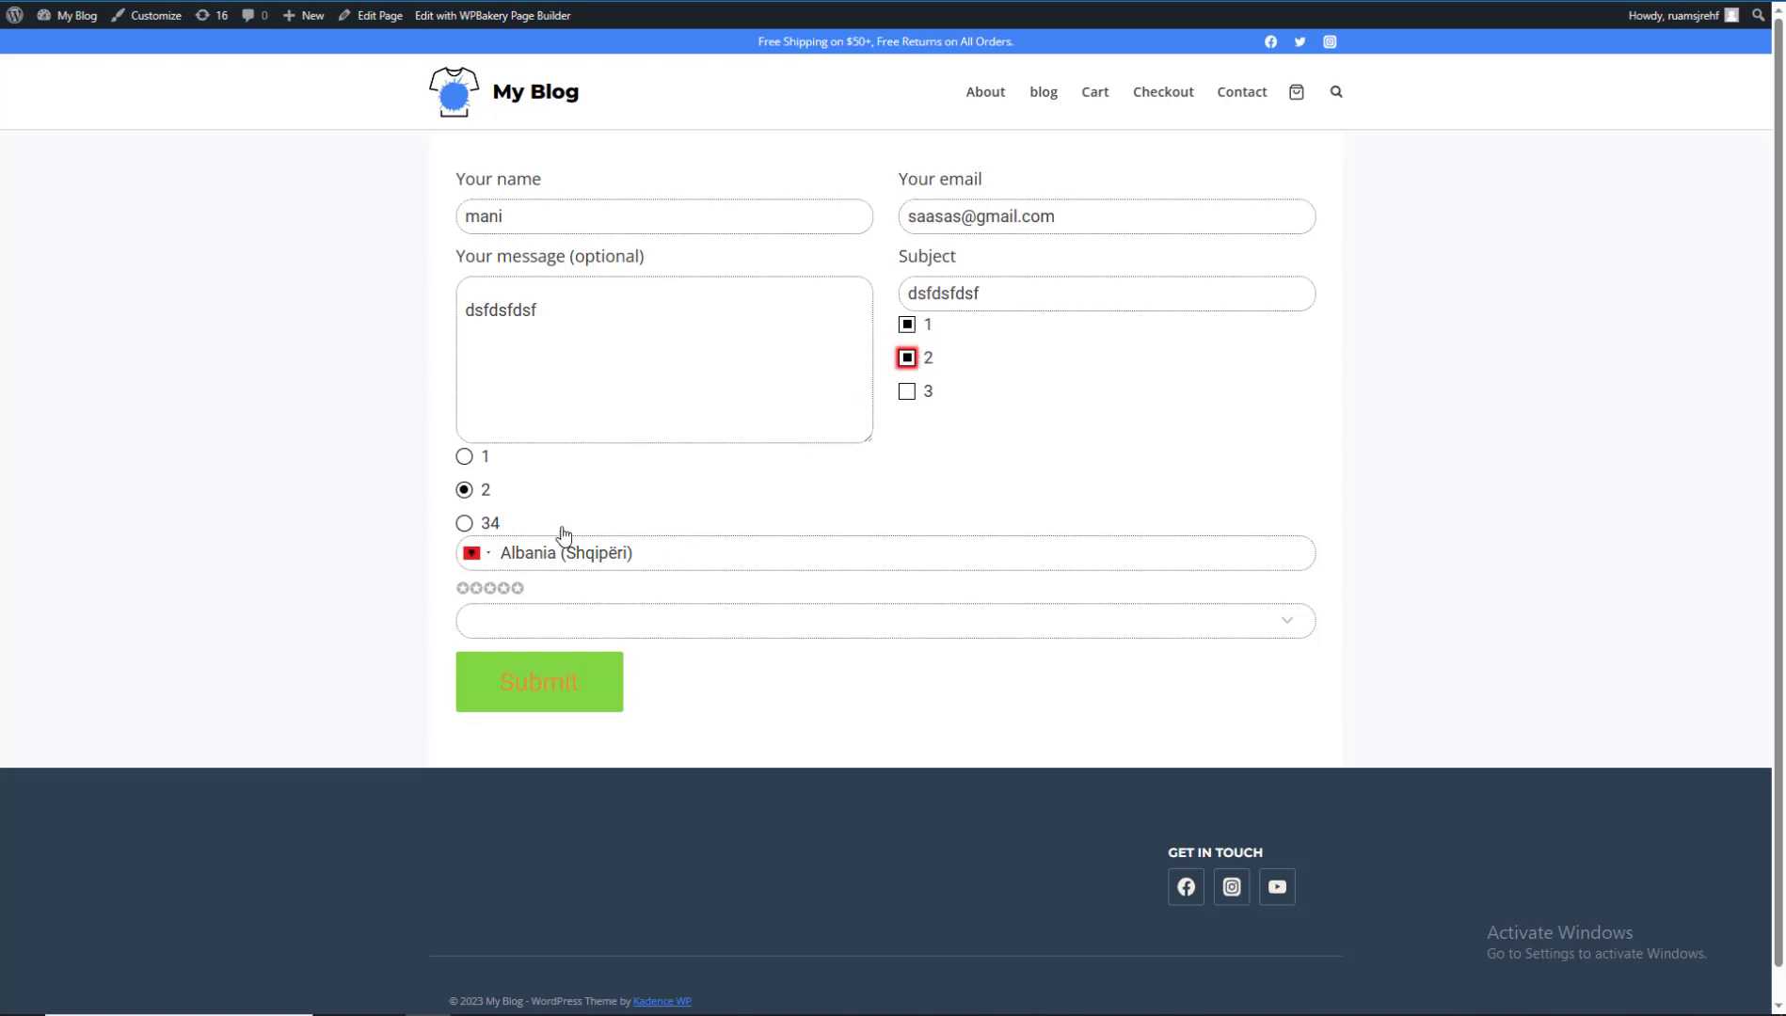
Switch the radio selection through options 1 and 2, ending on option 34.
click(613, 493)
click(464, 456)
click(464, 491)
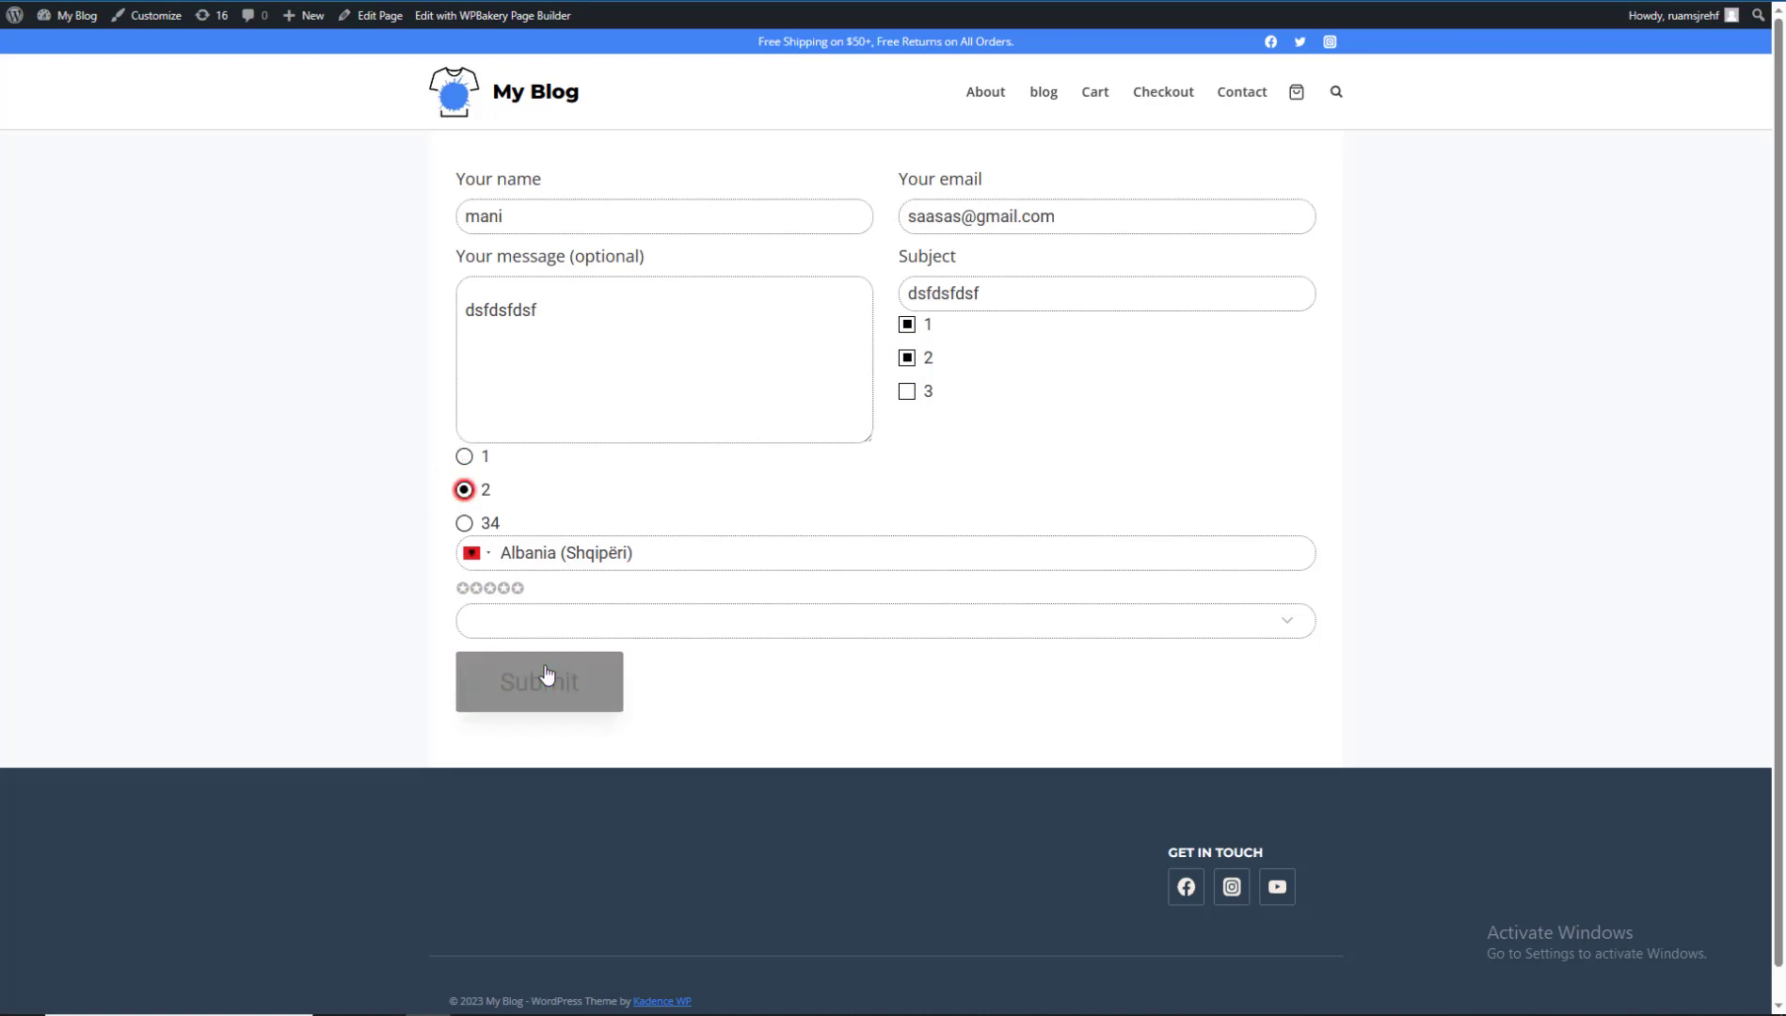
click(465, 458)
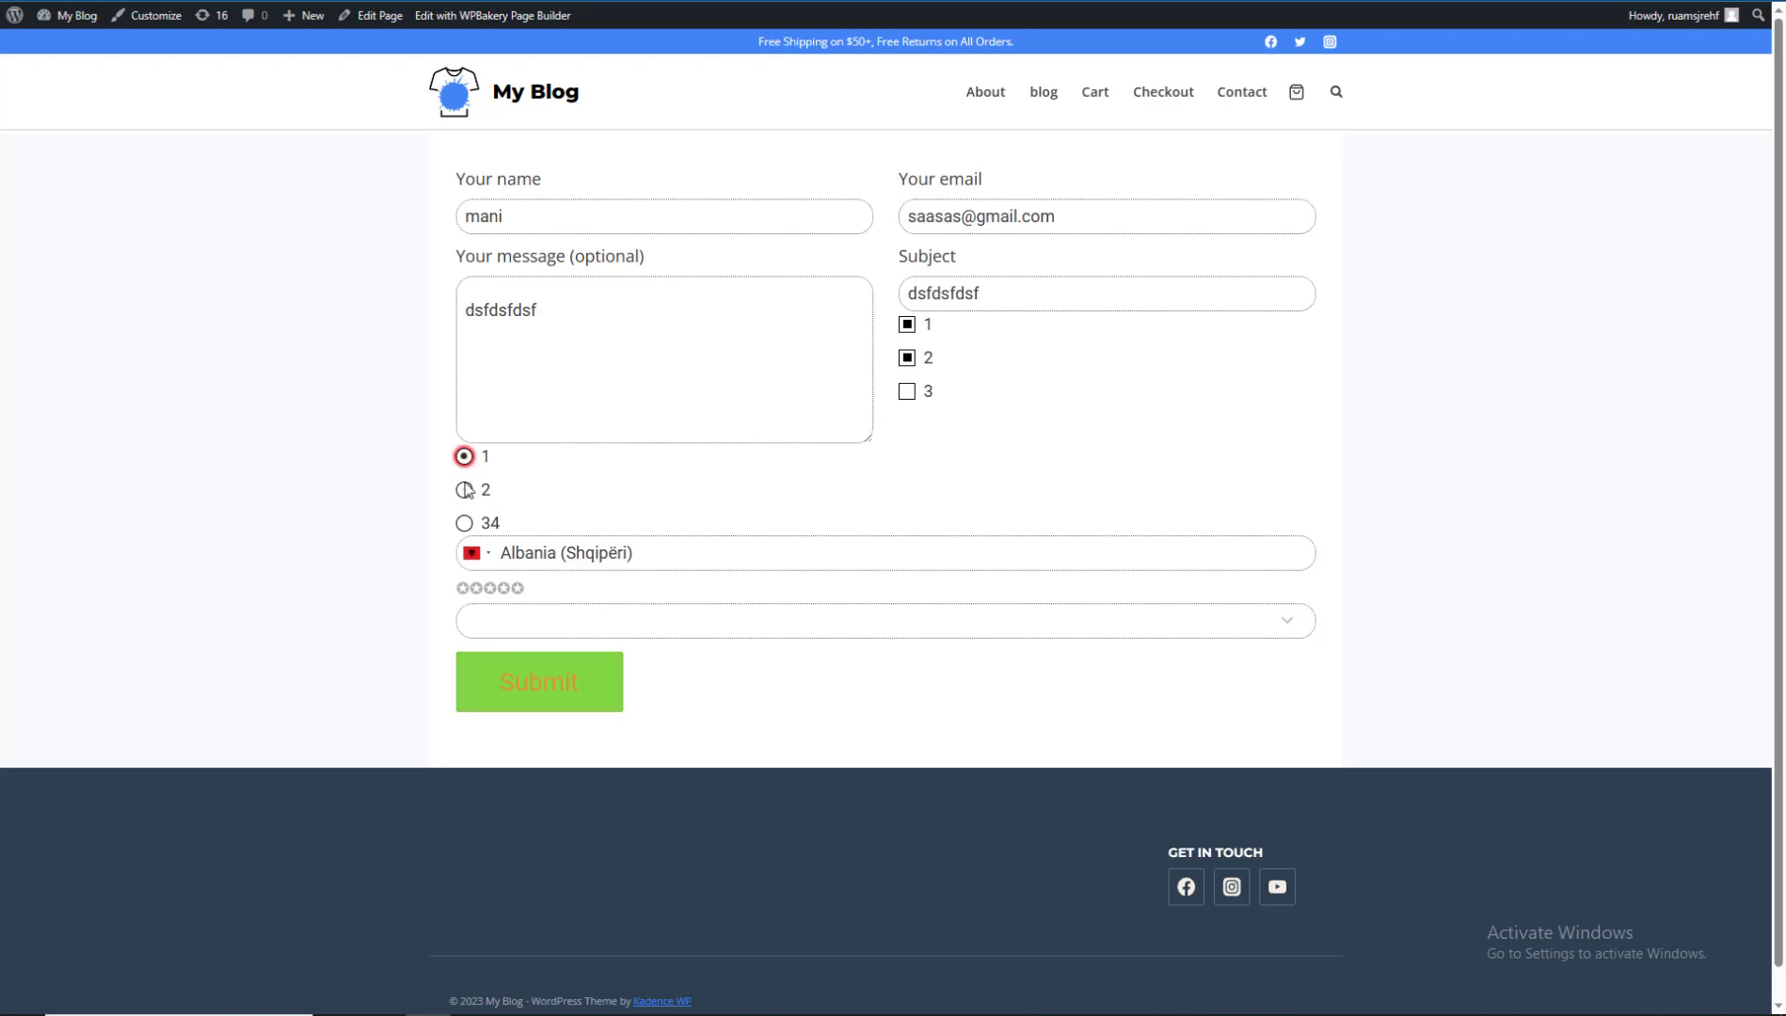
click(464, 490)
click(464, 523)
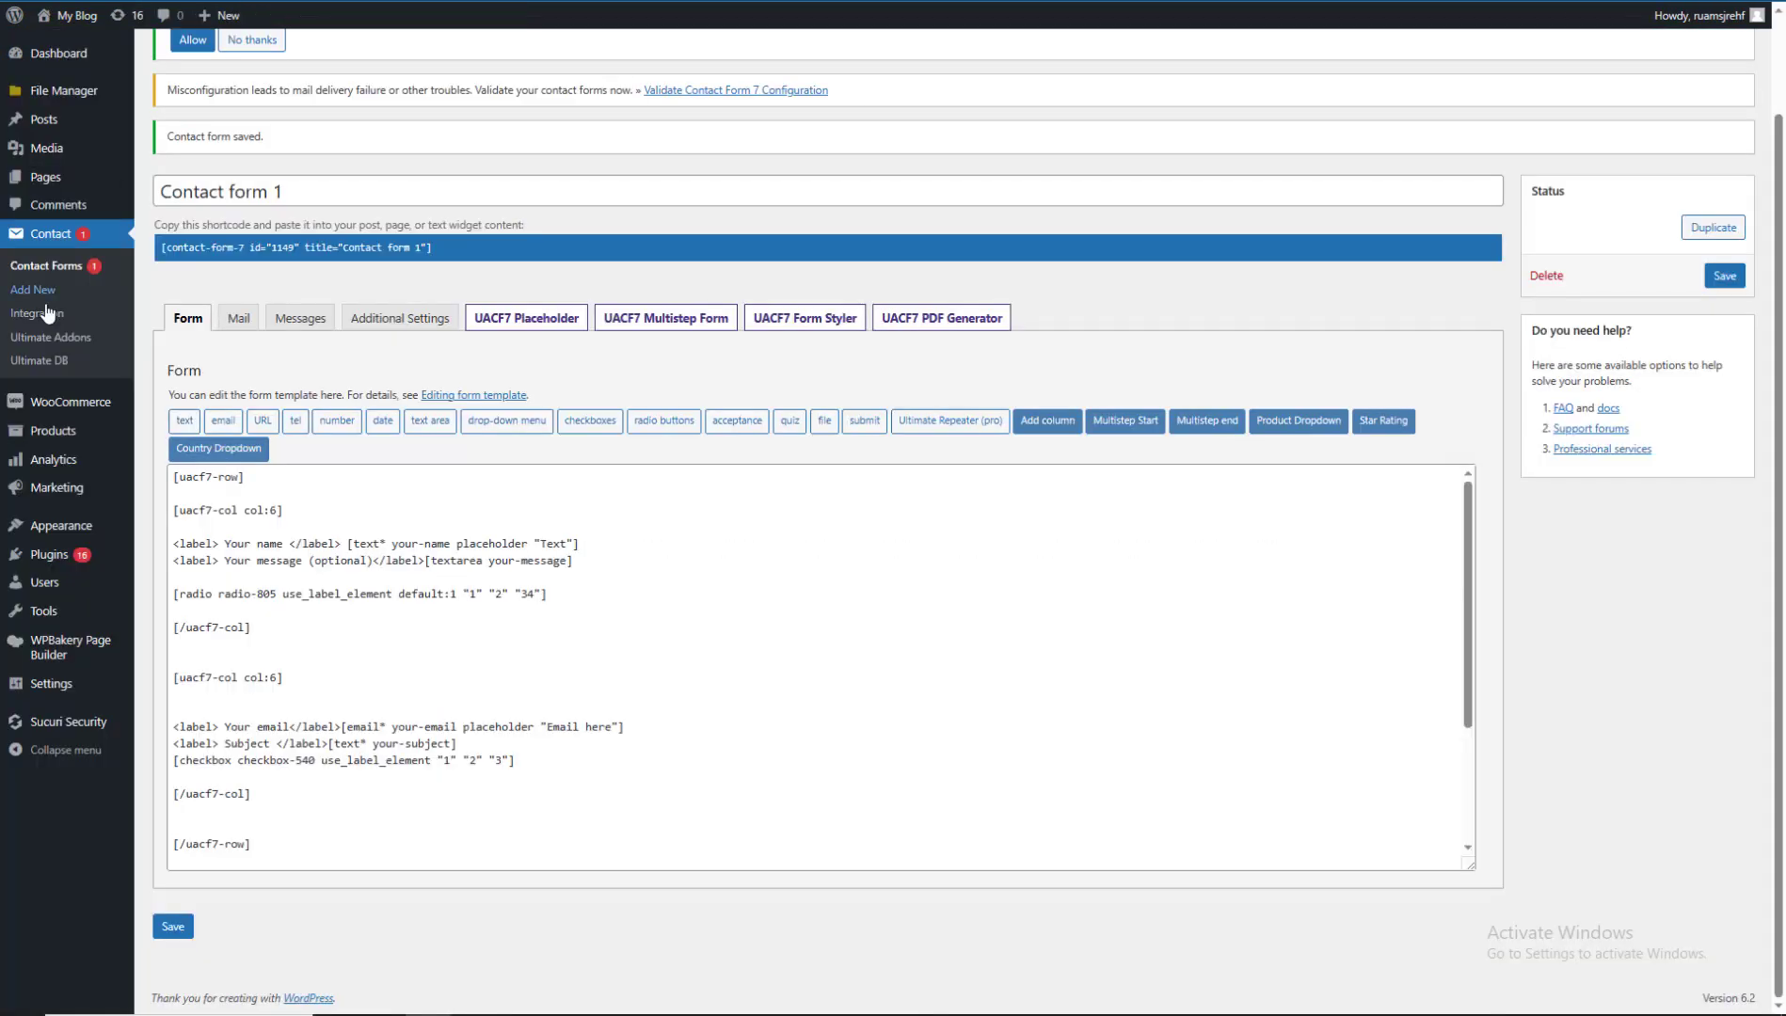
Open Ultimate DB and load the stored submissions for Contact form 1.
right_click(43, 360)
click(85, 373)
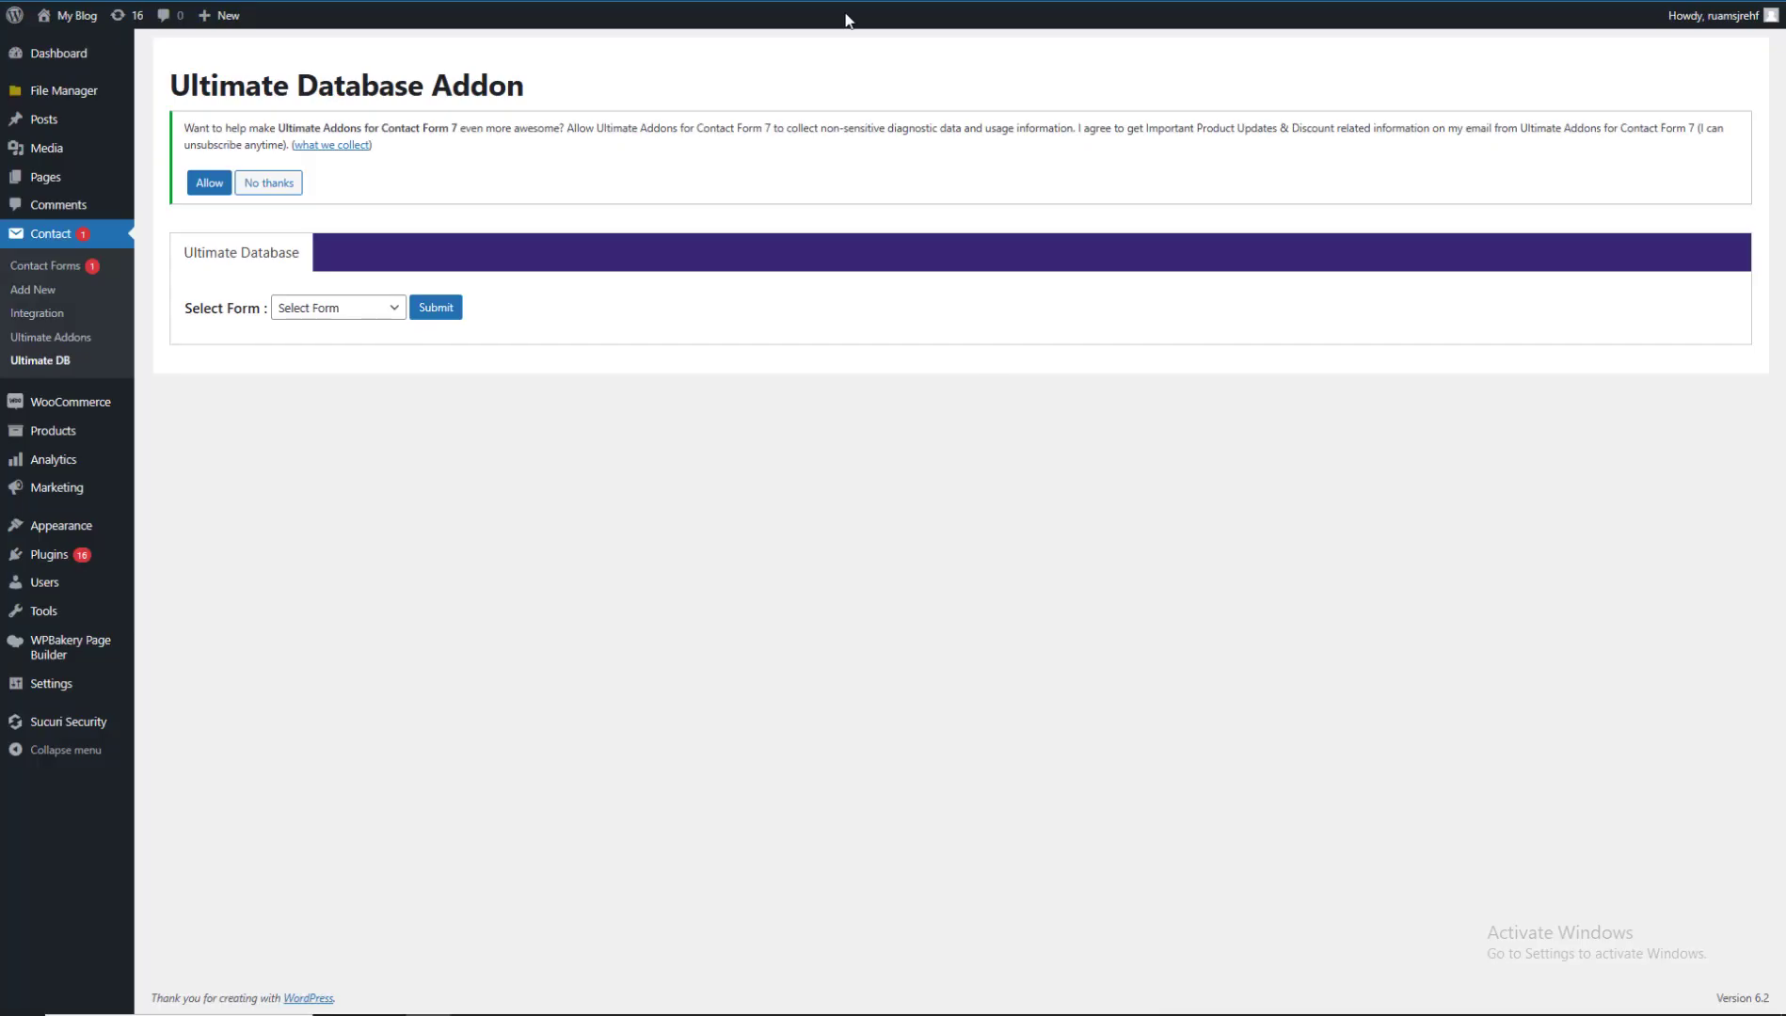
click(351, 309)
click(327, 356)
click(432, 311)
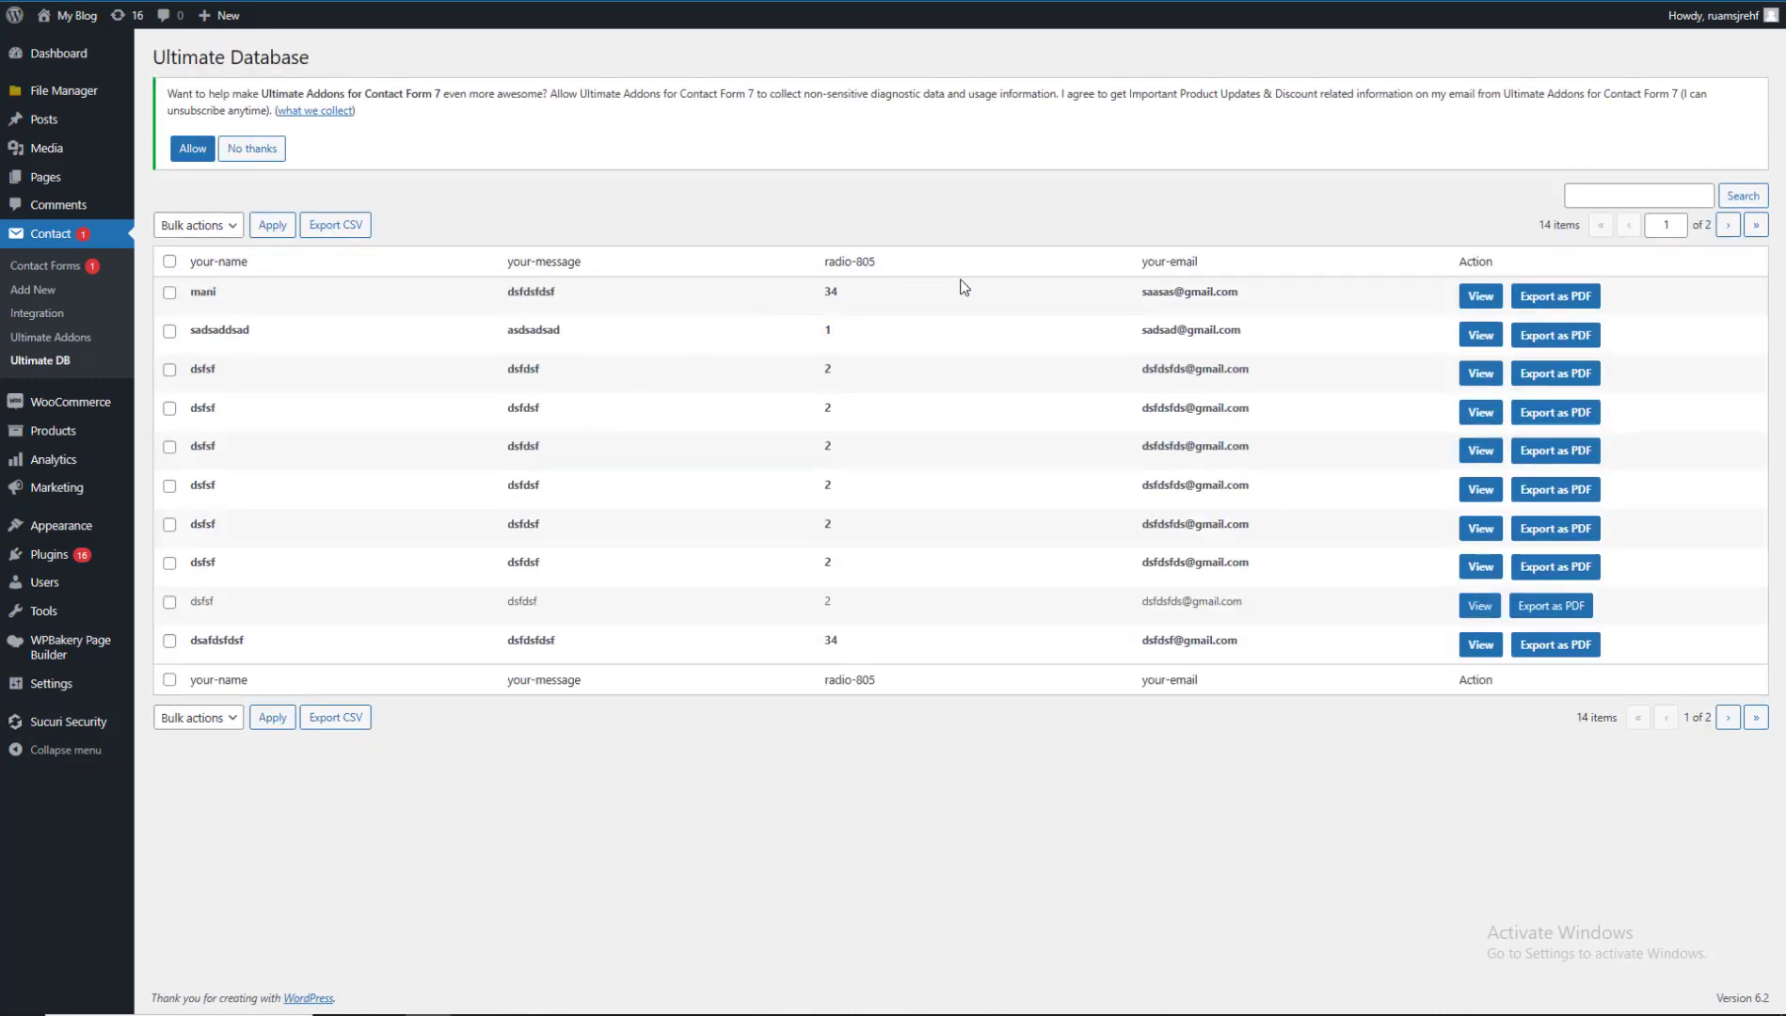
View the newest submission's details, close them, and export that entry as a PDF.
double_click(831, 292)
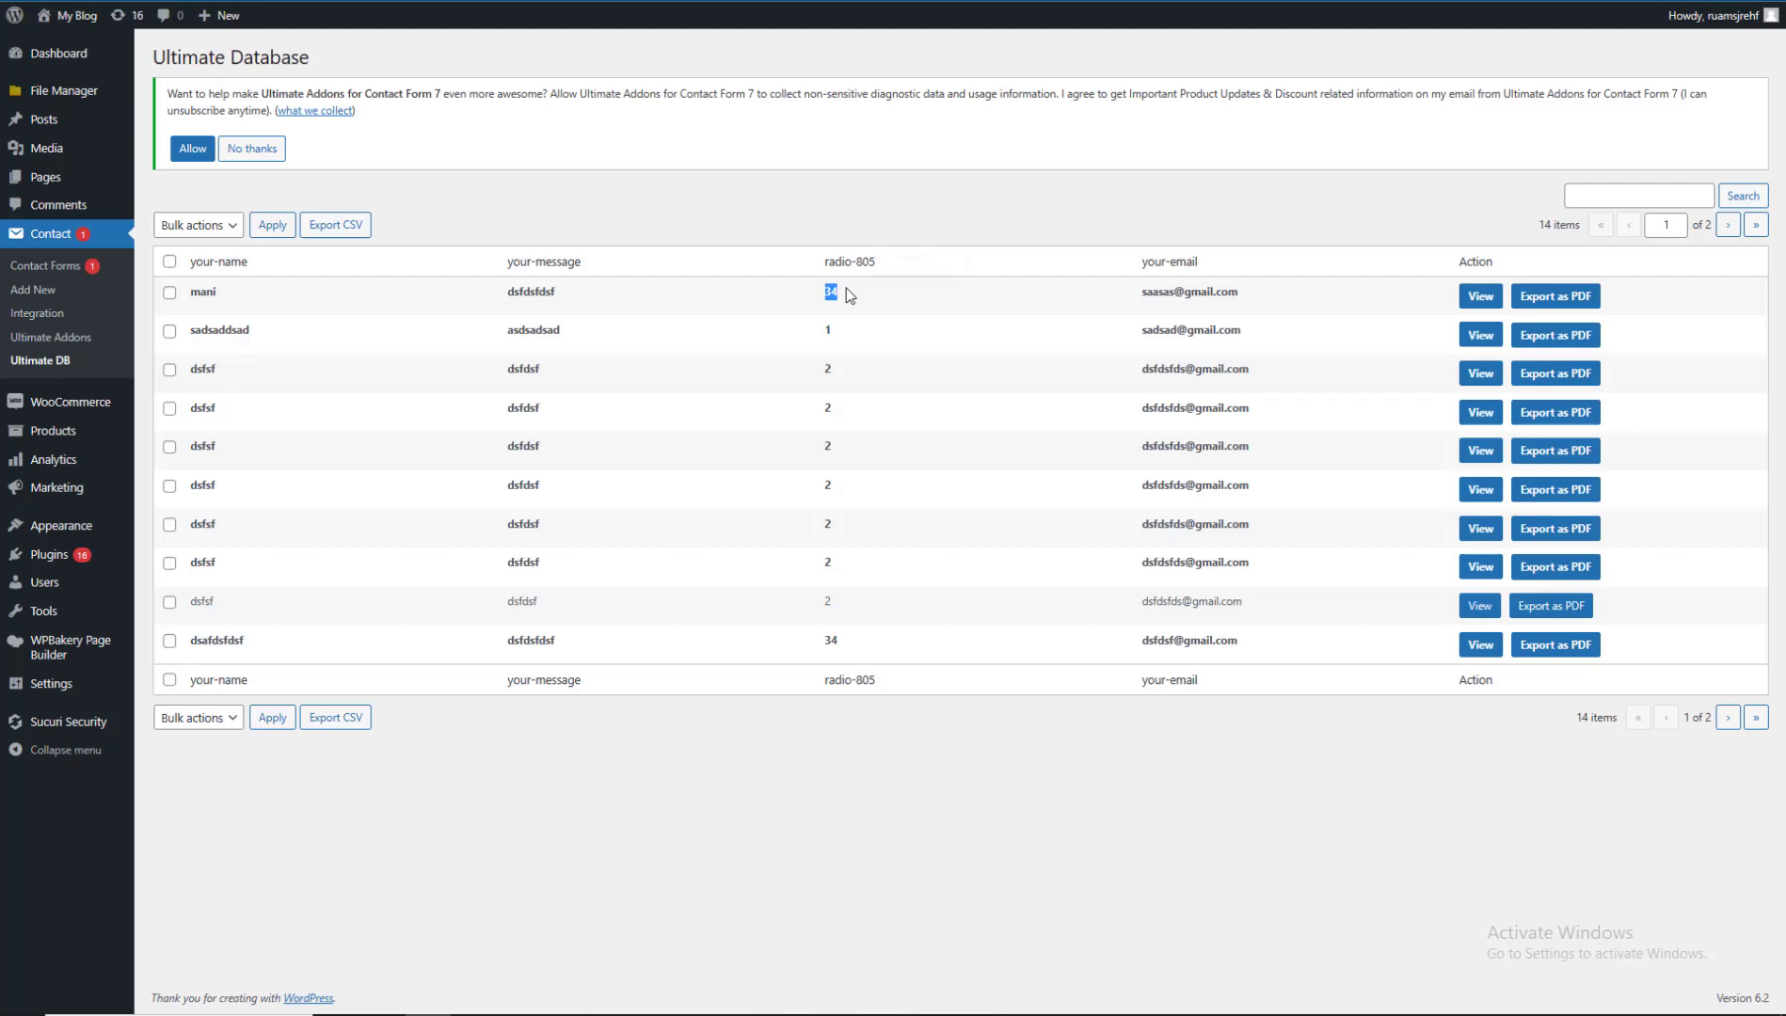
click(1481, 297)
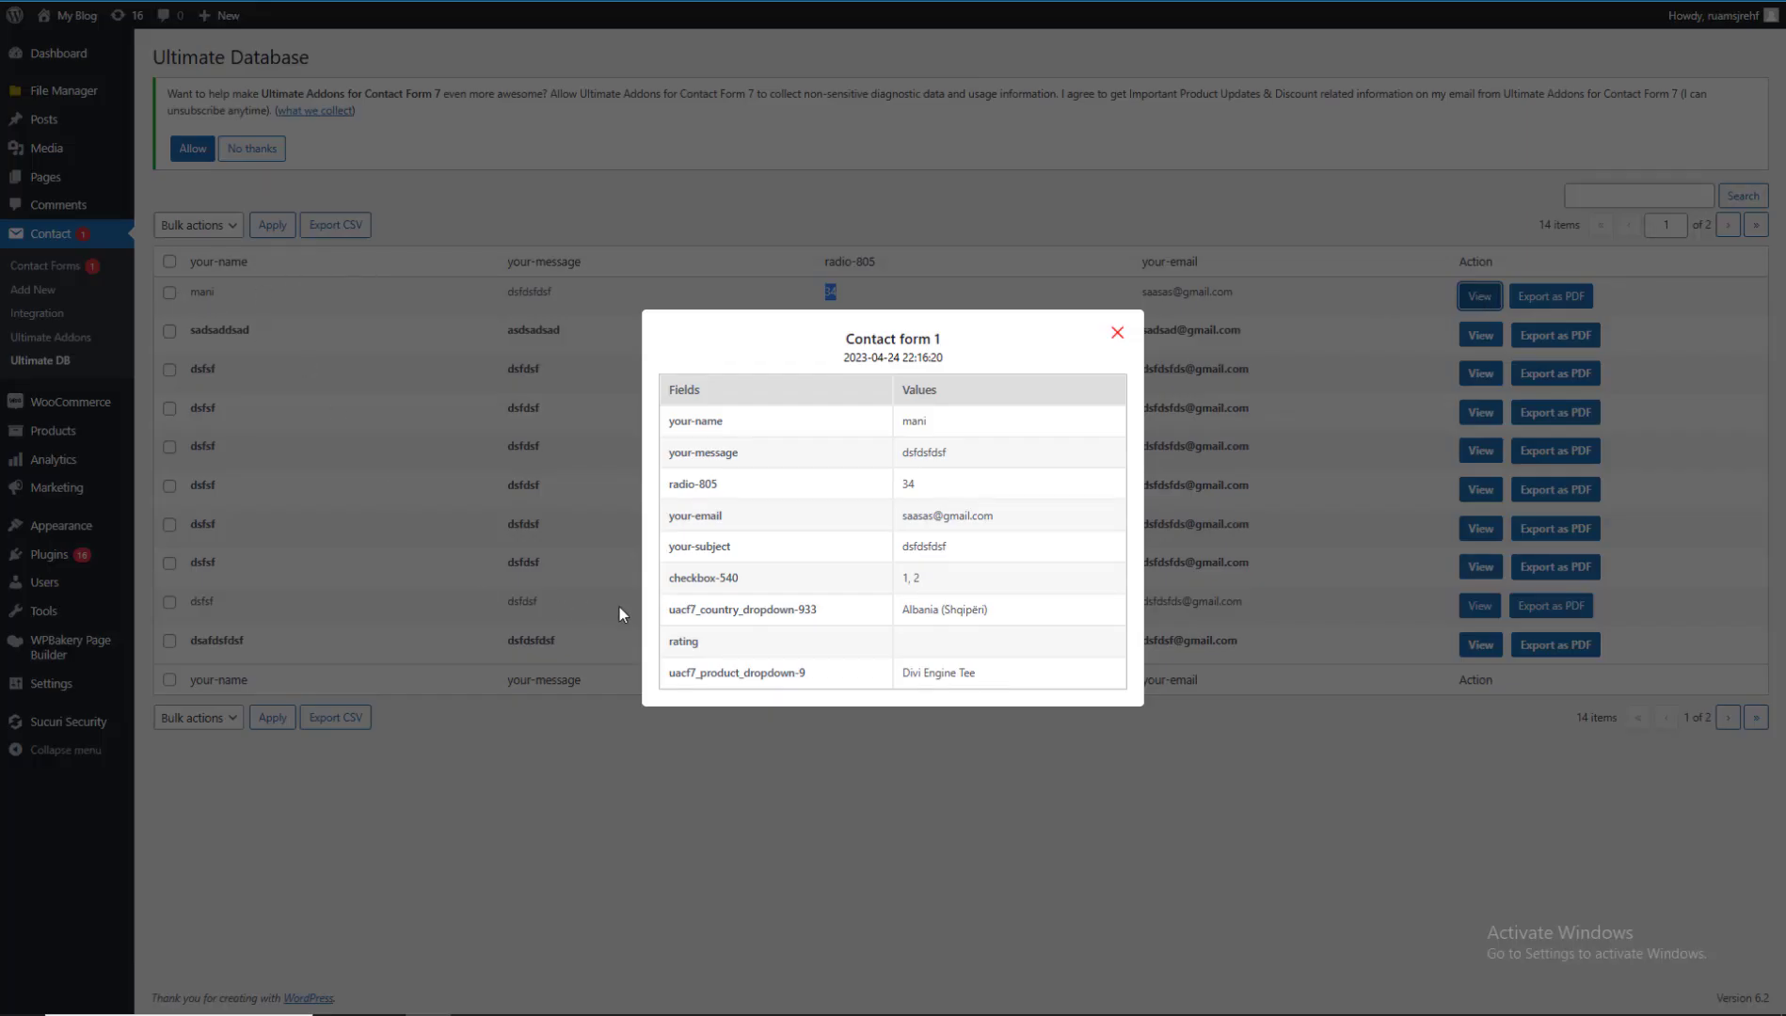
drag(957, 428, 773, 418)
click(686, 419)
click(1115, 334)
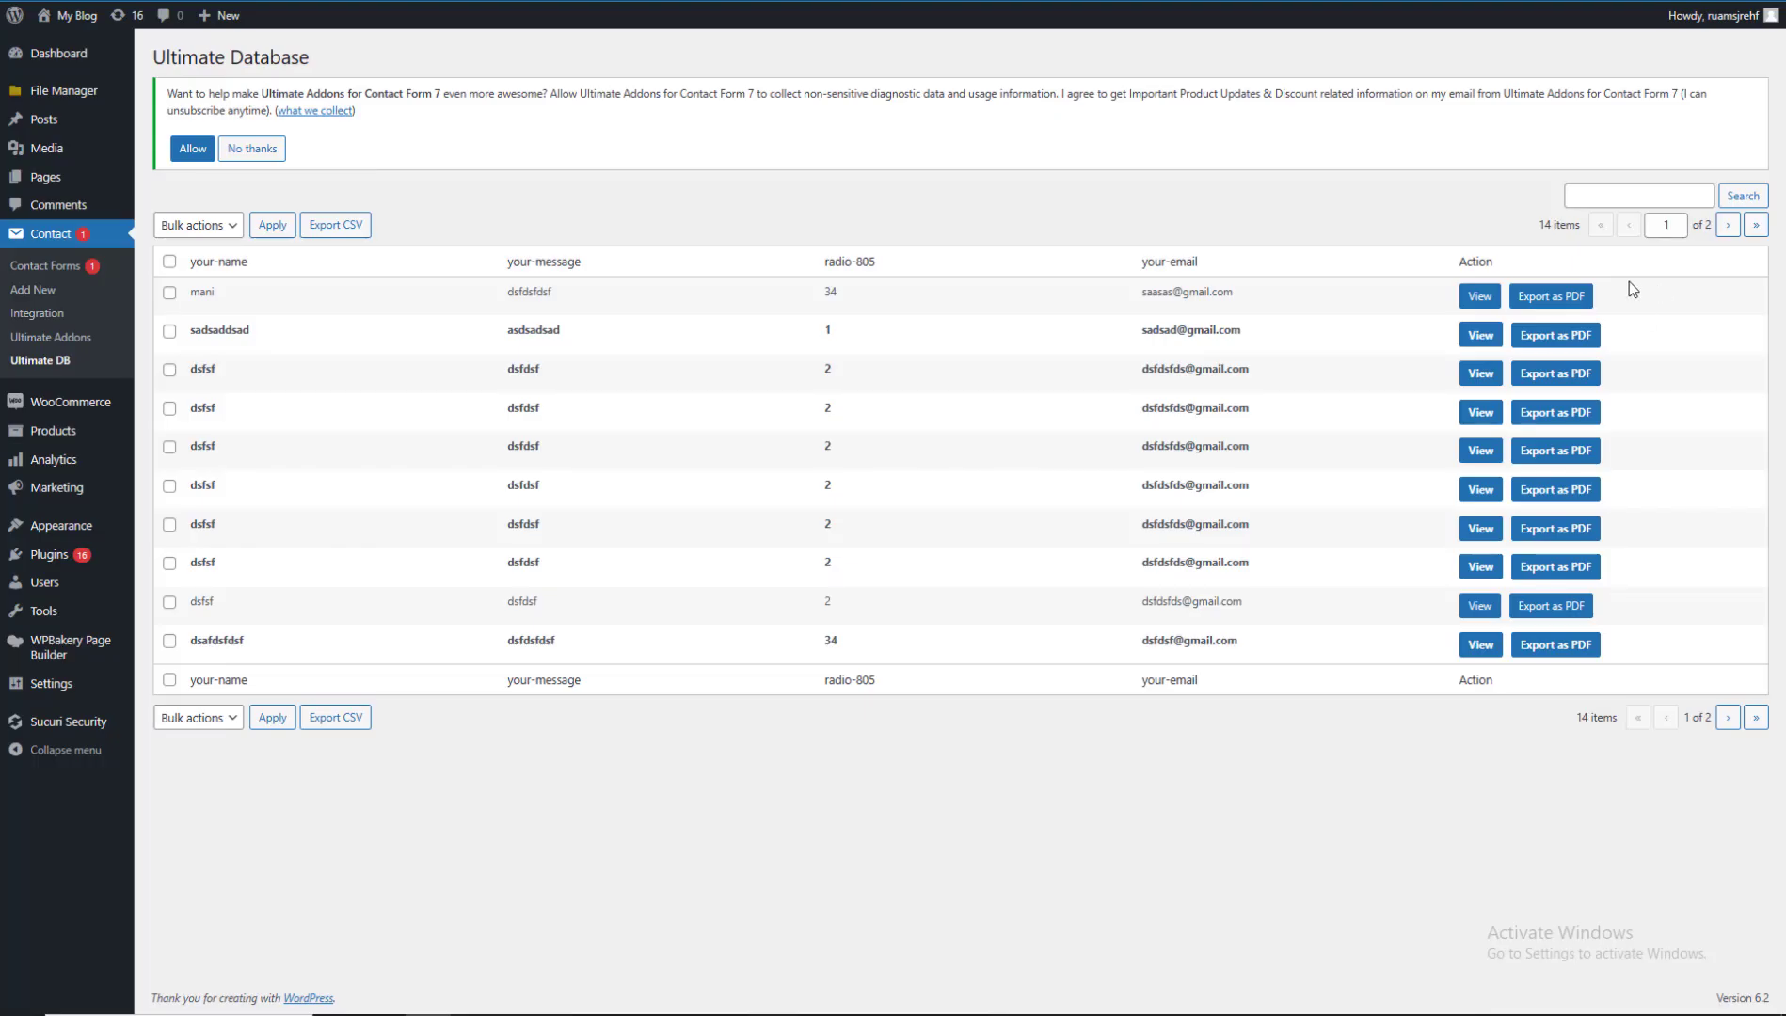
click(1509, 297)
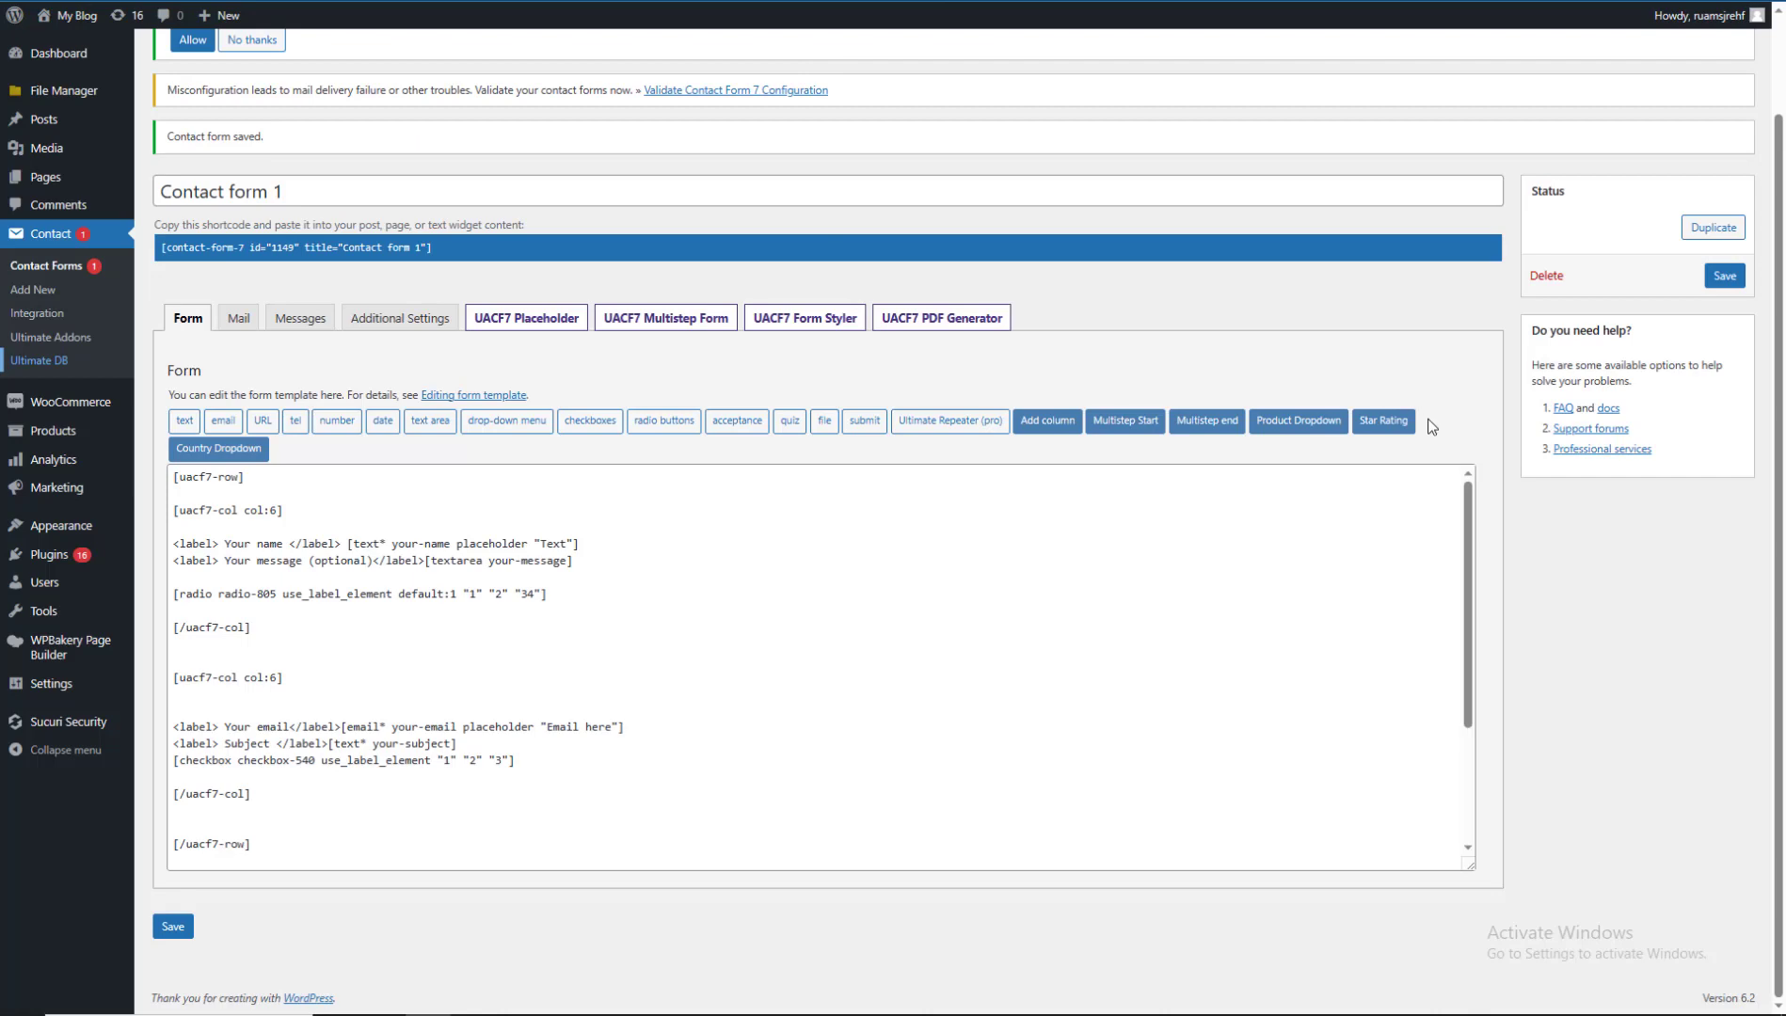
Browse the UACF7 PDF Generator tab's options, then return to the Form tab.
click(941, 317)
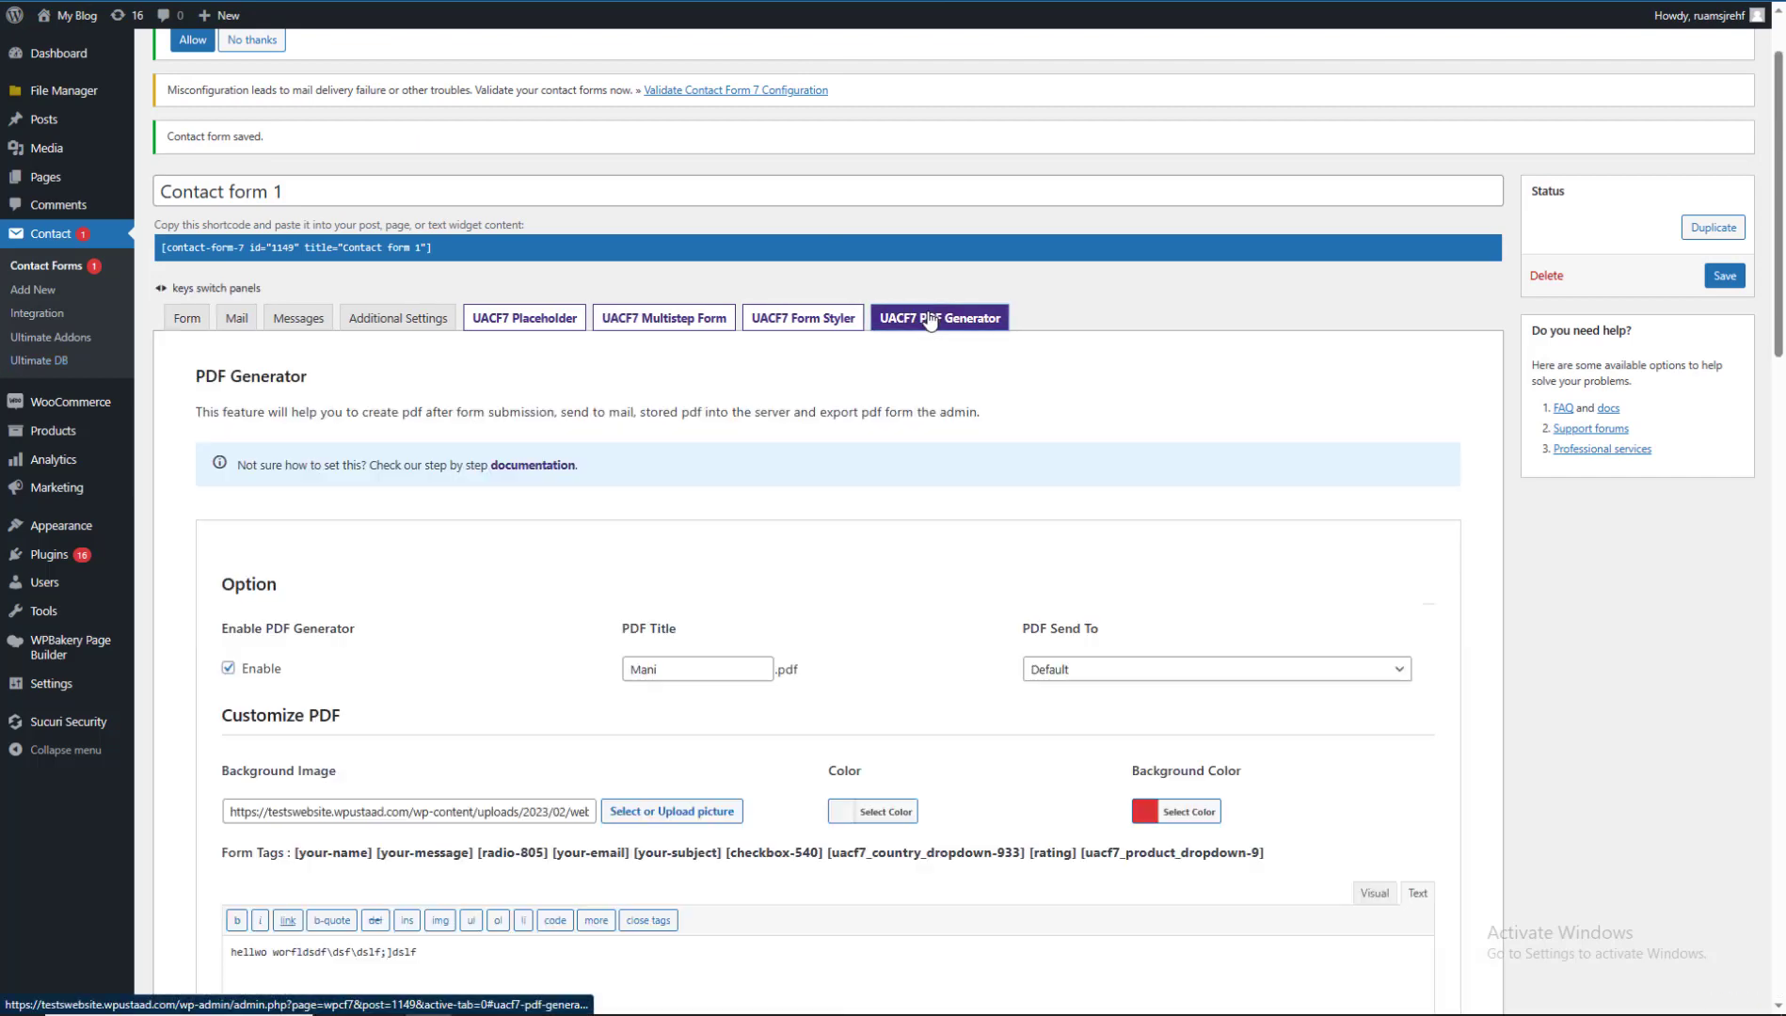
scroll(891, 450, down, 10)
scroll(891, 450, up, 12)
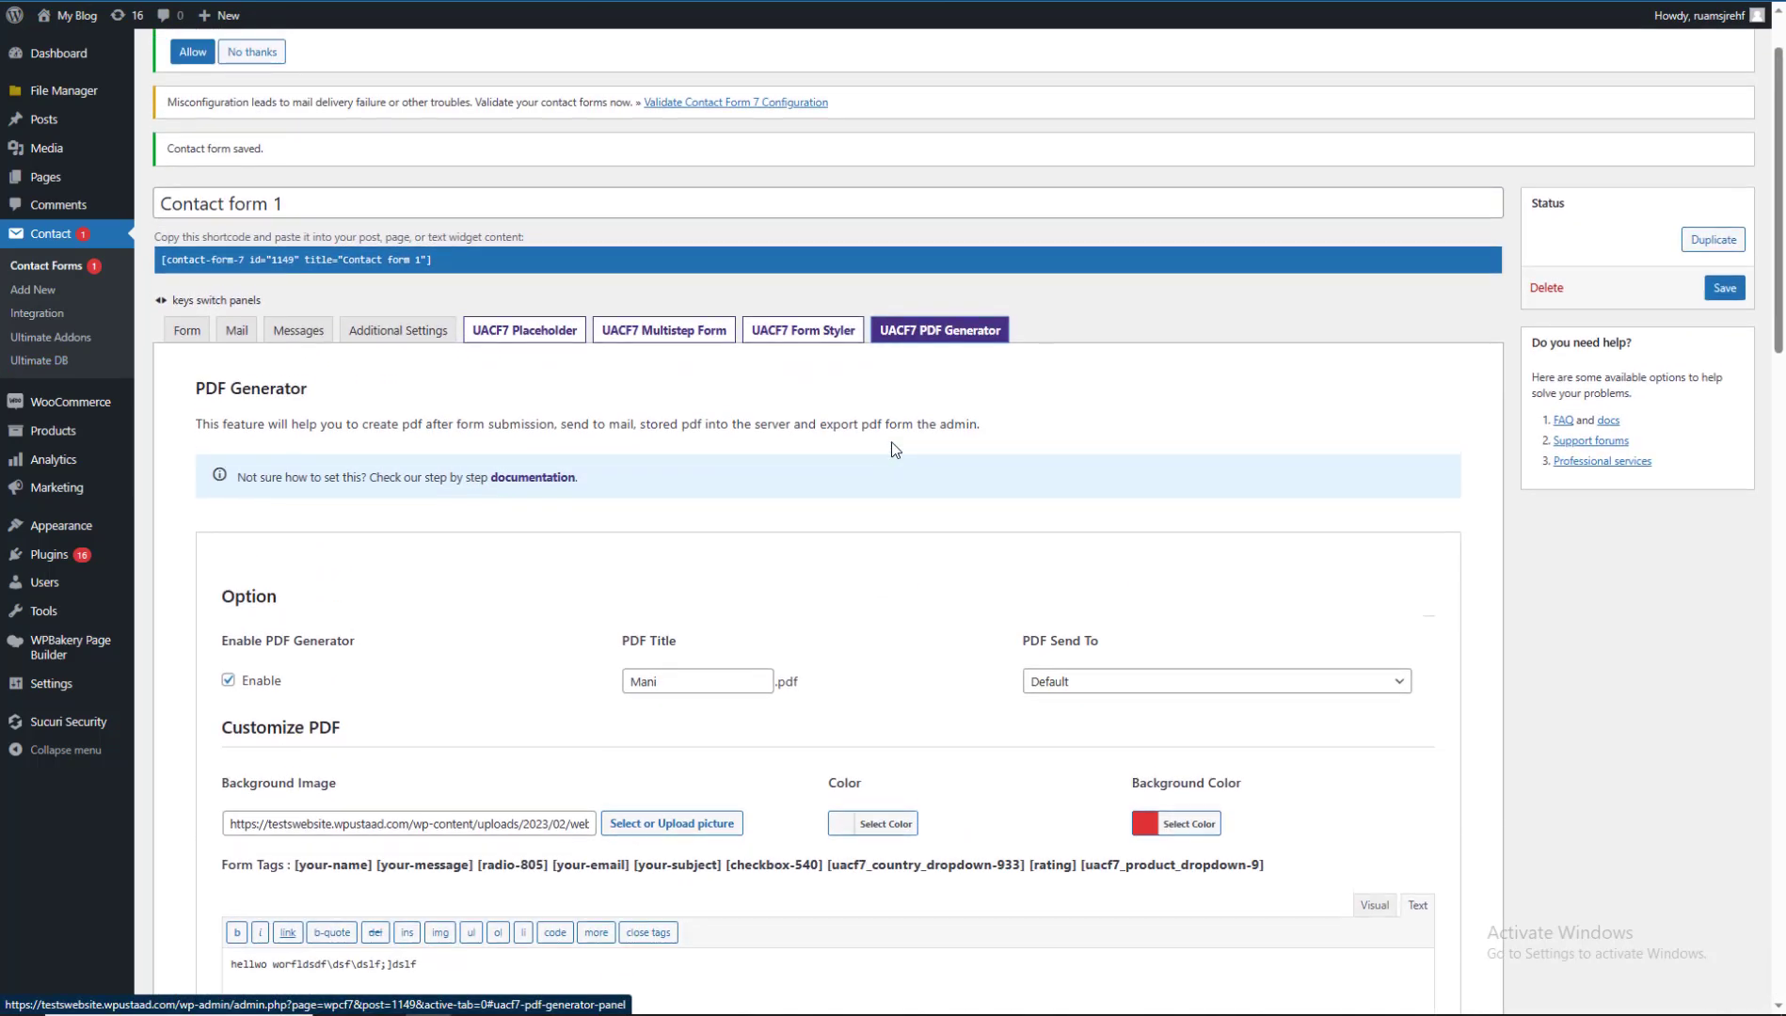
scroll(891, 450, down, 5)
scroll(894, 450, up, 12)
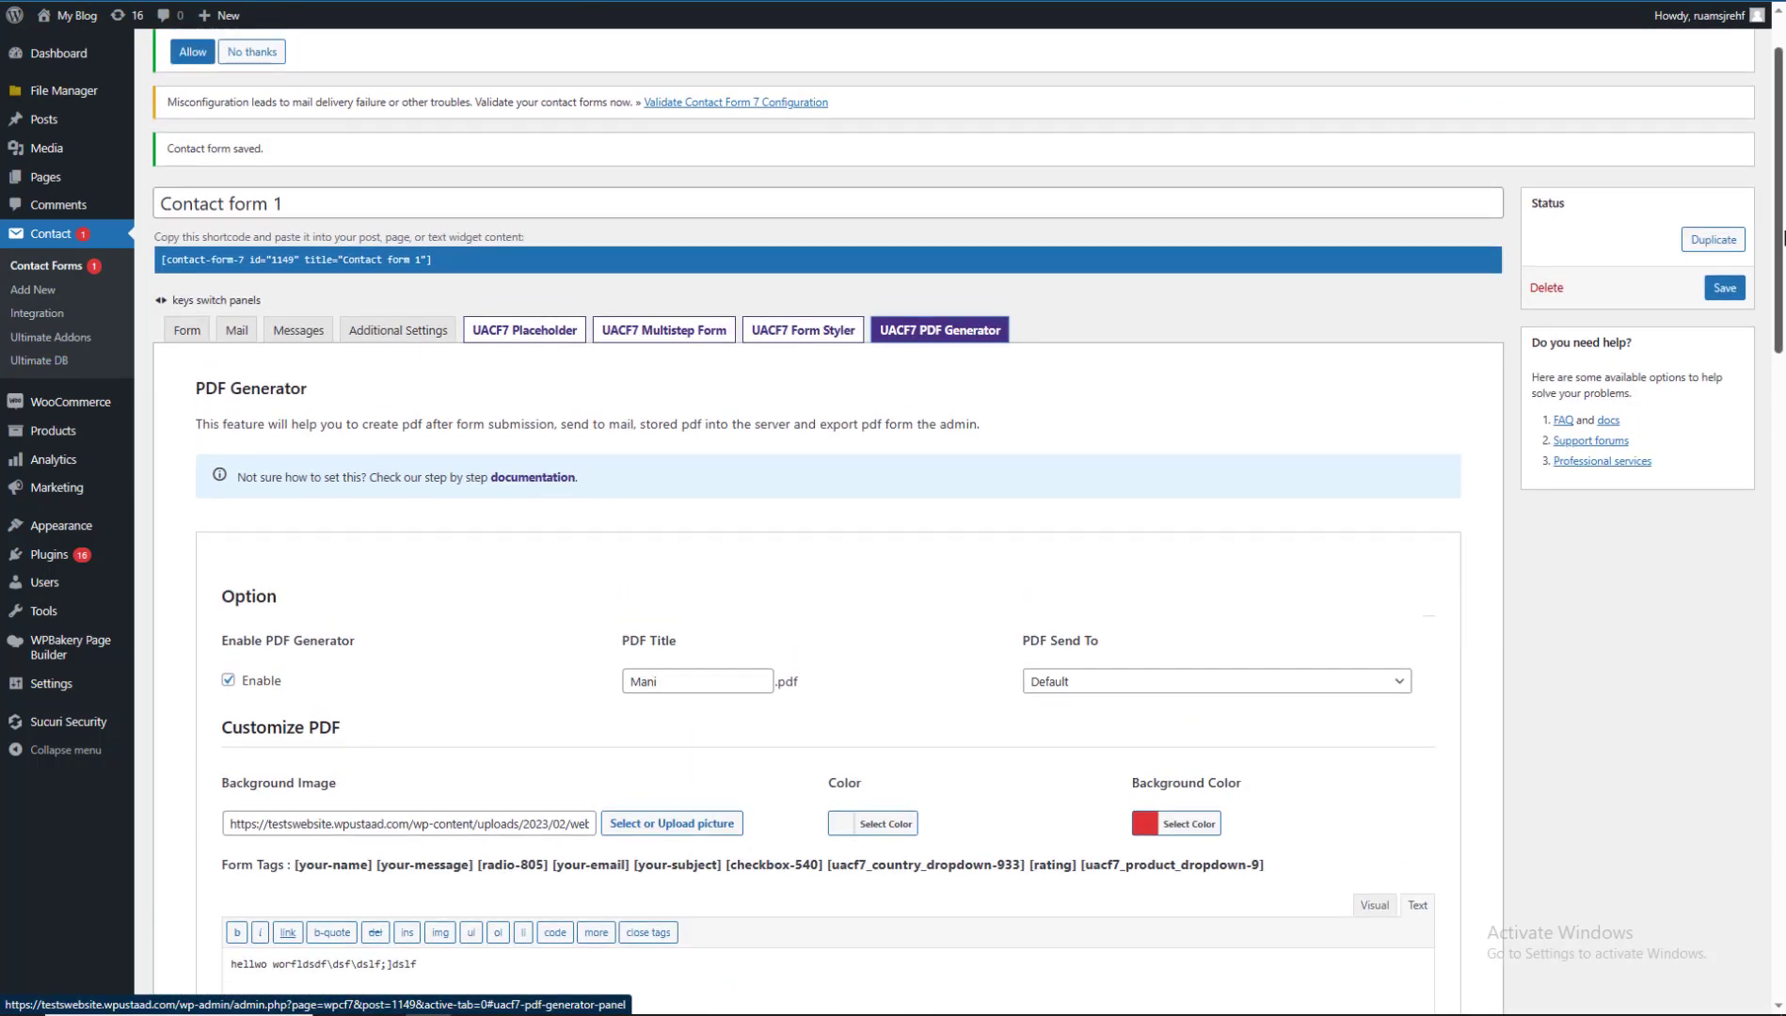
scroll(1759, 356, down, 4)
scroll(1759, 355, down, 8)
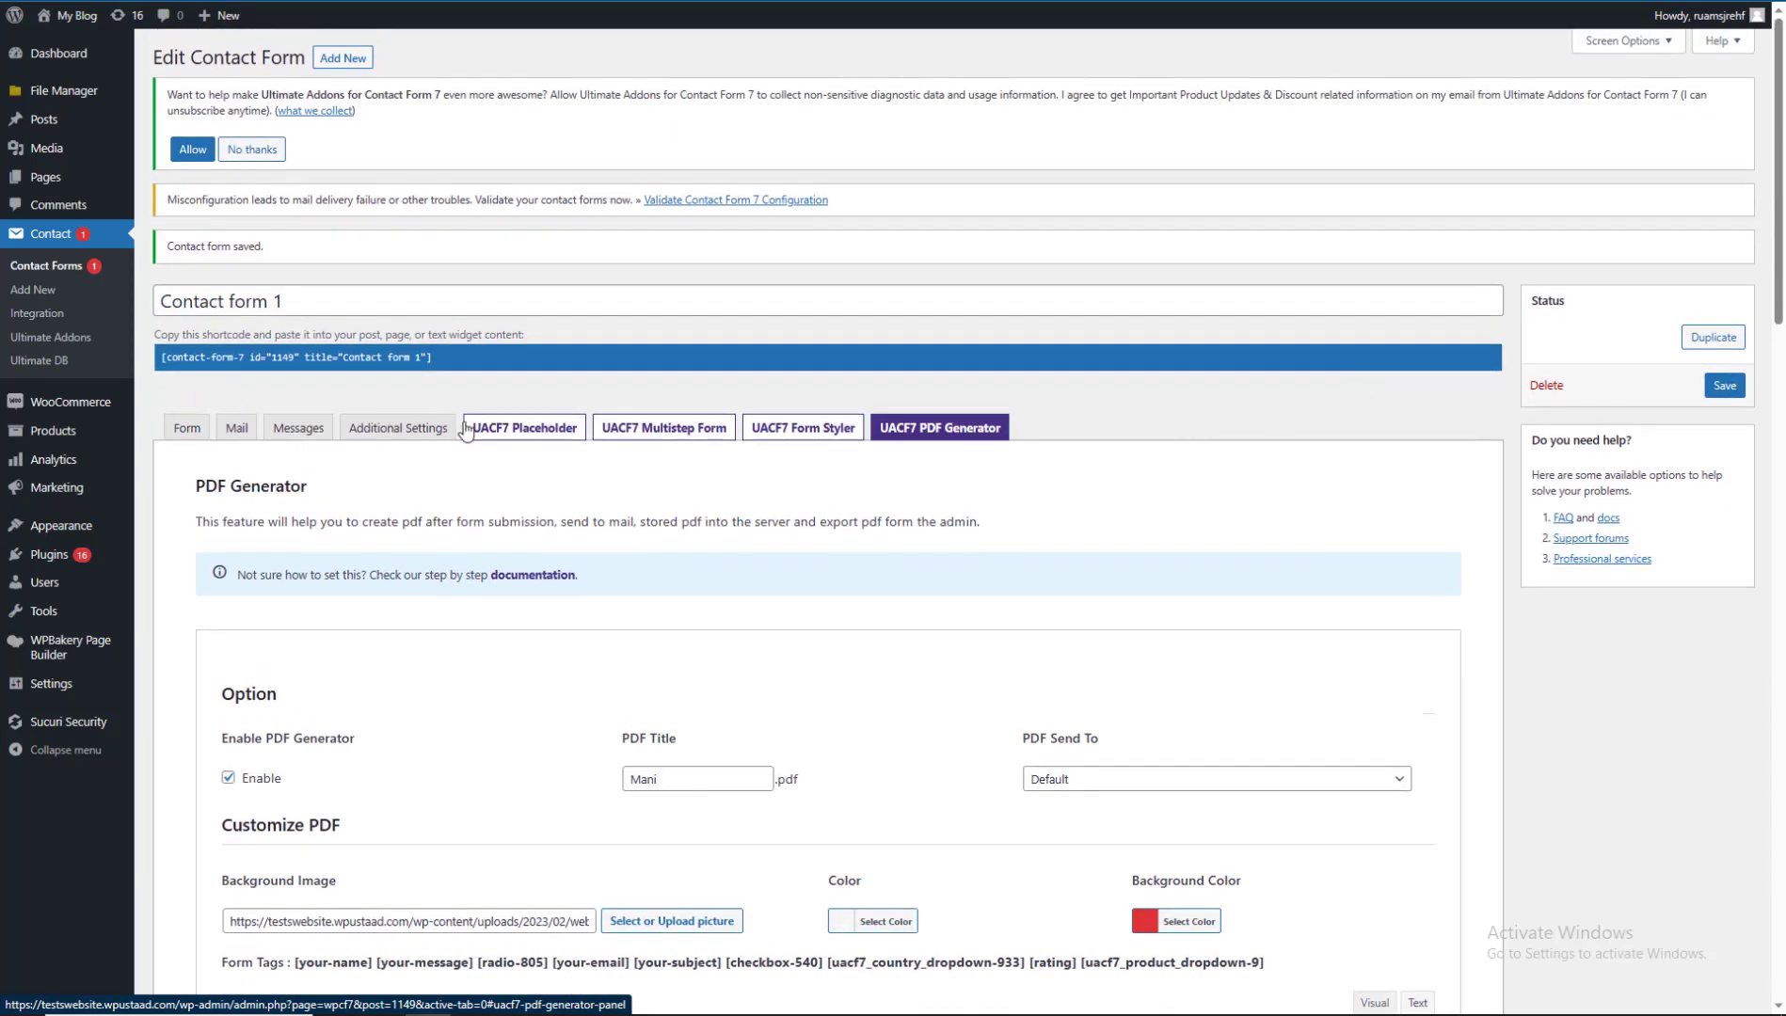
click(187, 431)
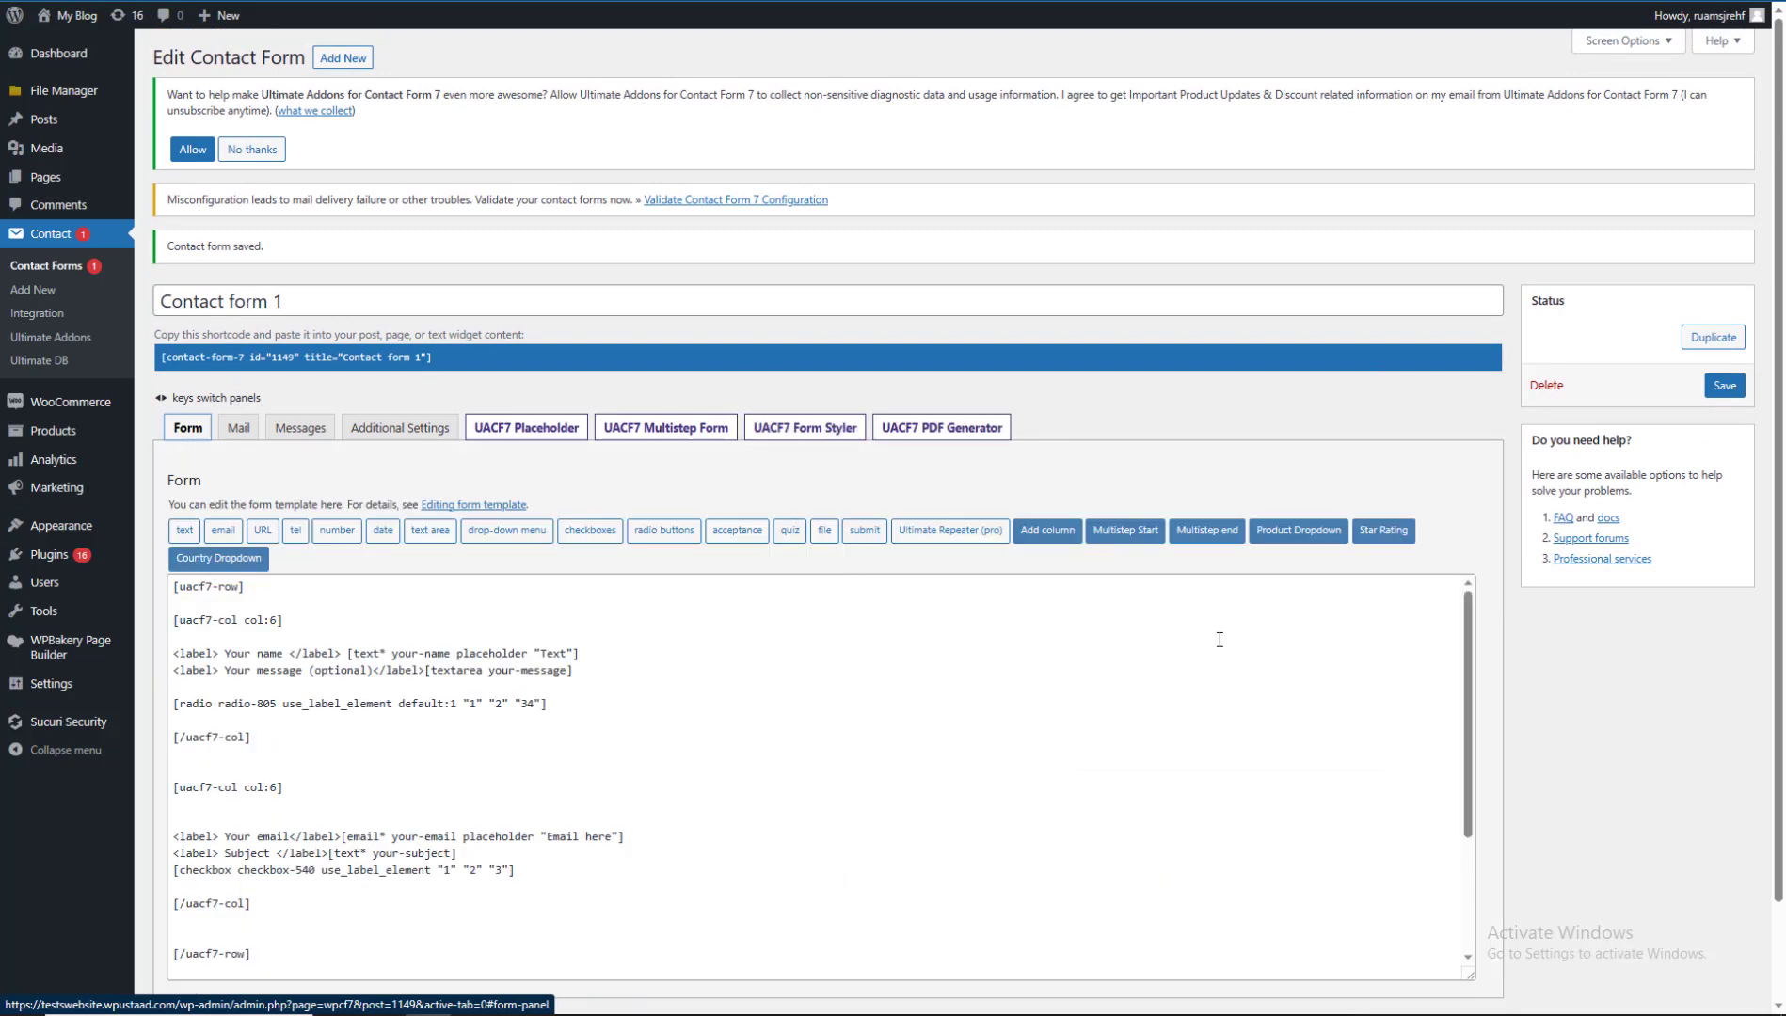